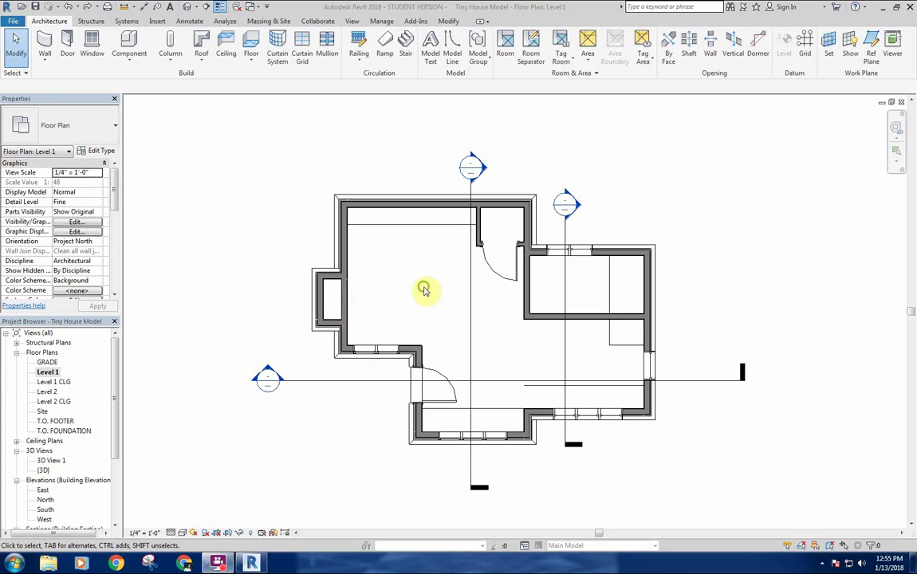
# Step: Open the default 3D view and examine the exterior of the house from the chimney and entry side
pyautogui.moveTo(414, 289); pyautogui.dragTo(410, 296, button='middle')
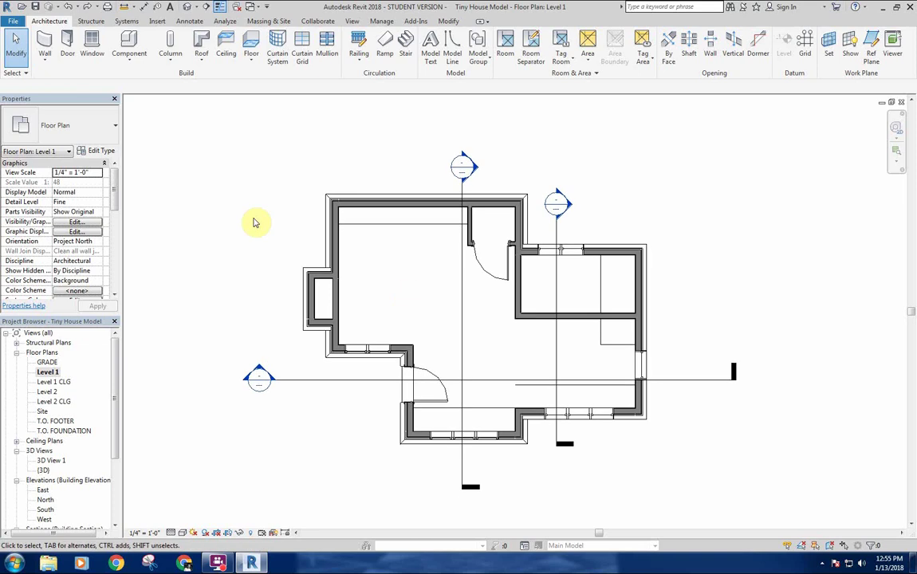
pyautogui.moveTo(284, 202); pyautogui.dragTo(277, 208, button='middle')
pyautogui.click(183, 8)
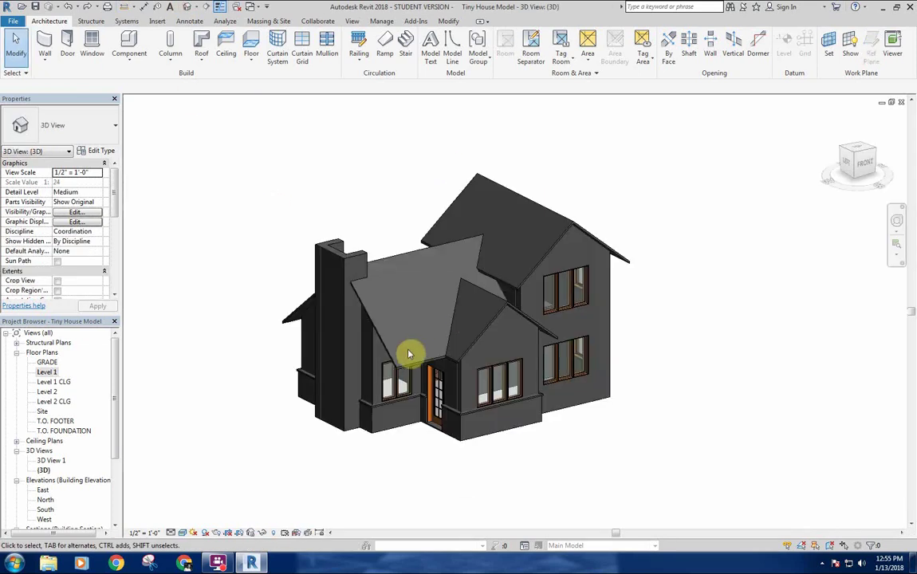
pyautogui.keyDown('shift'); pyautogui.moveTo(427, 474); pyautogui.dragTo(409, 450, button='middle'); pyautogui.keyUp('shift')
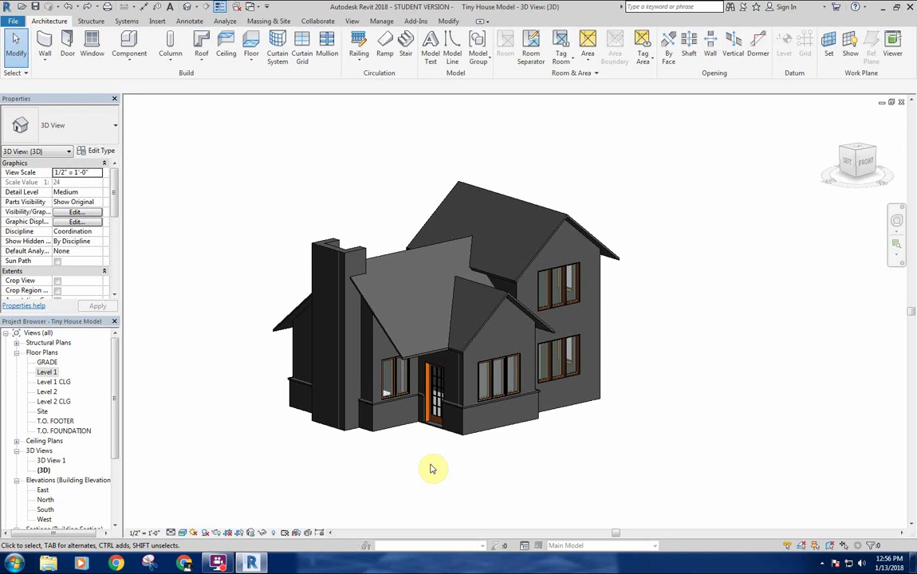
pyautogui.moveTo(409, 468); pyautogui.dragTo(388, 453, button='middle')
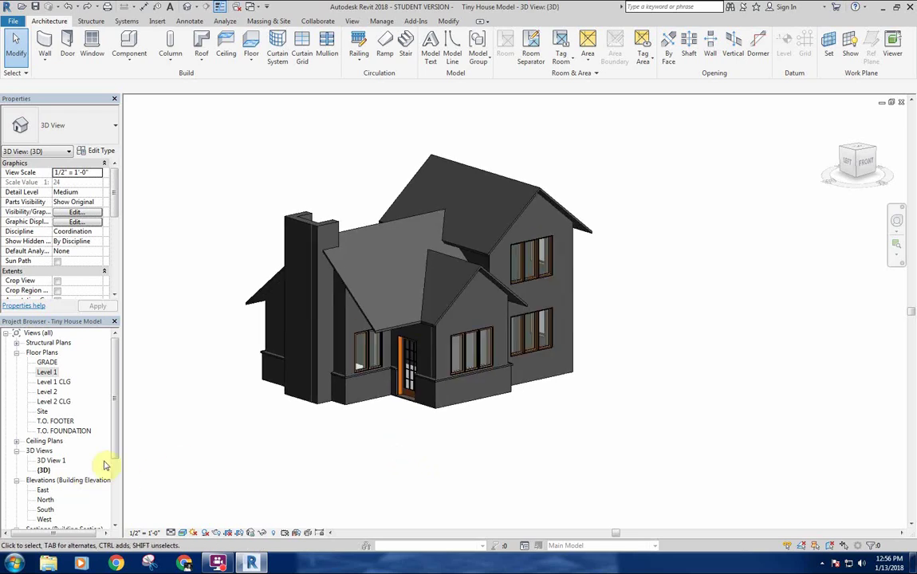
# Step: Open the South elevation and examine the level lines, especially Level 1, T.O. FOUNDATION, GRADE and T.O. FOOTER
pyautogui.scroll(-1, 64, 474)
pyautogui.doubleClick(46, 480)
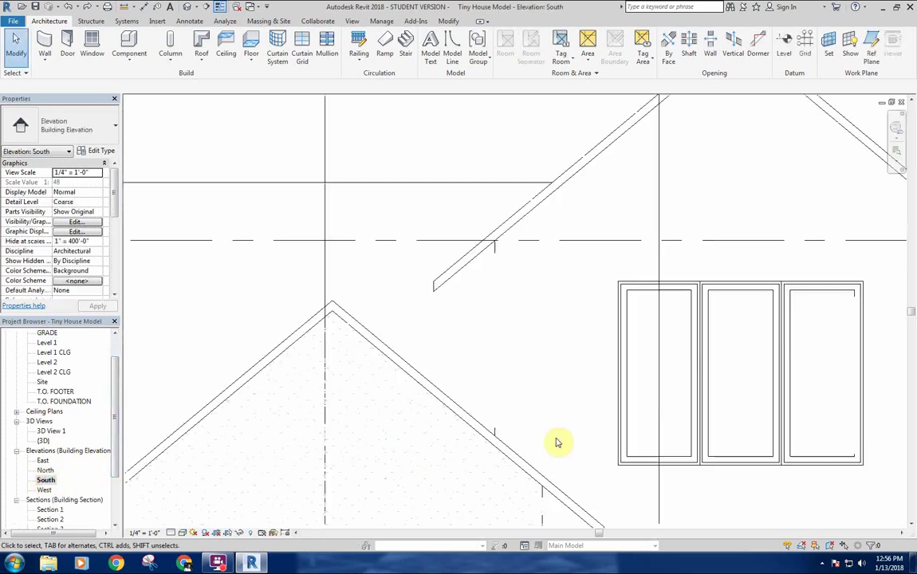
pyautogui.scroll(-2, 622, 389)
pyautogui.scroll(-2, 759, 362)
pyautogui.moveTo(750, 365); pyautogui.dragTo(274, 247, button='middle')
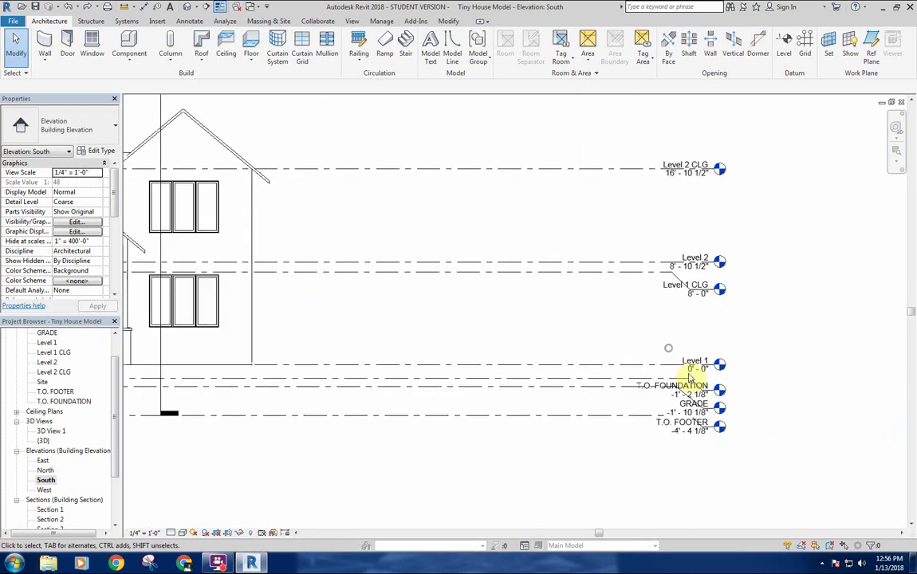
pyautogui.scroll(2, 696, 408)
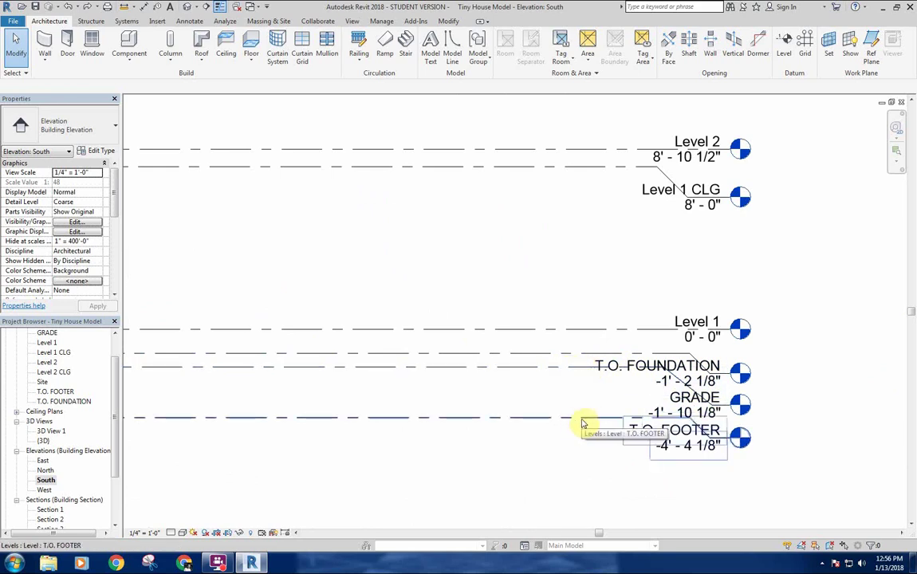
pyautogui.scroll(-2, 522, 403)
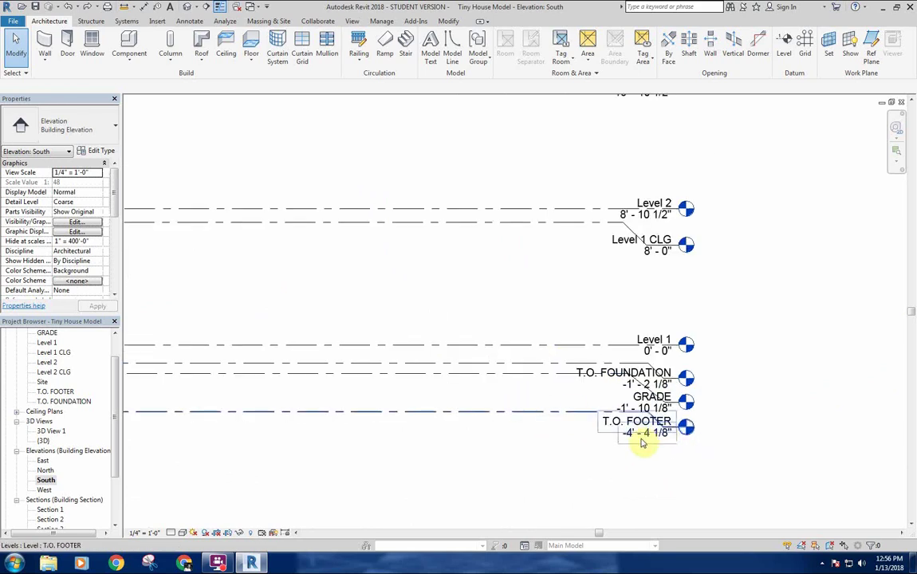
pyautogui.scroll(-1, 511, 450)
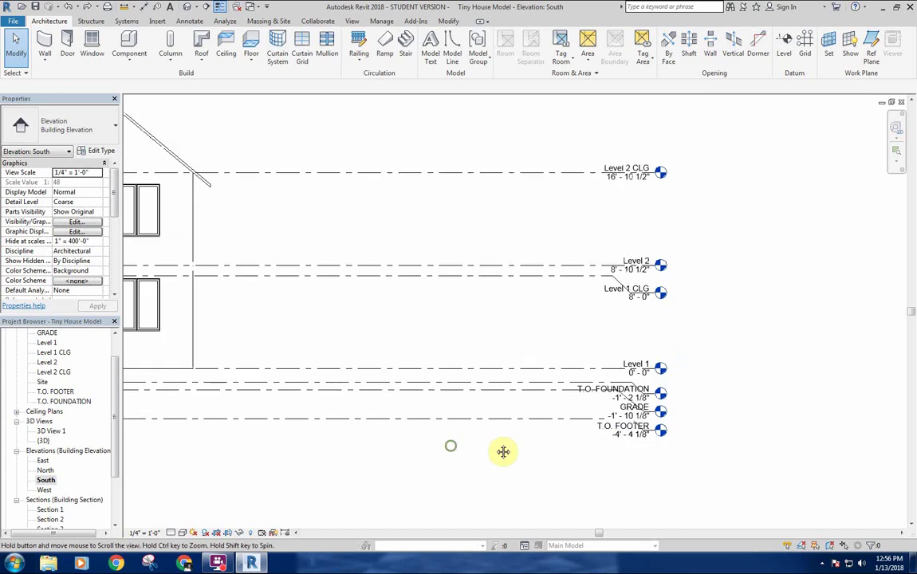
pyautogui.moveTo(442, 448); pyautogui.dragTo(548, 448, button='middle')
pyautogui.moveTo(441, 349); pyautogui.dragTo(501, 346, button='middle')
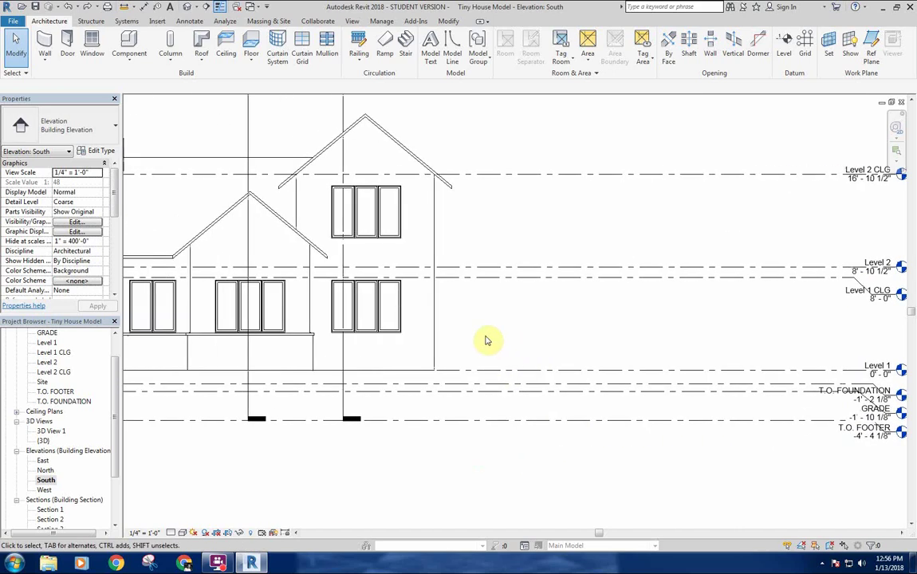
pyautogui.scroll(-1, 473, 332)
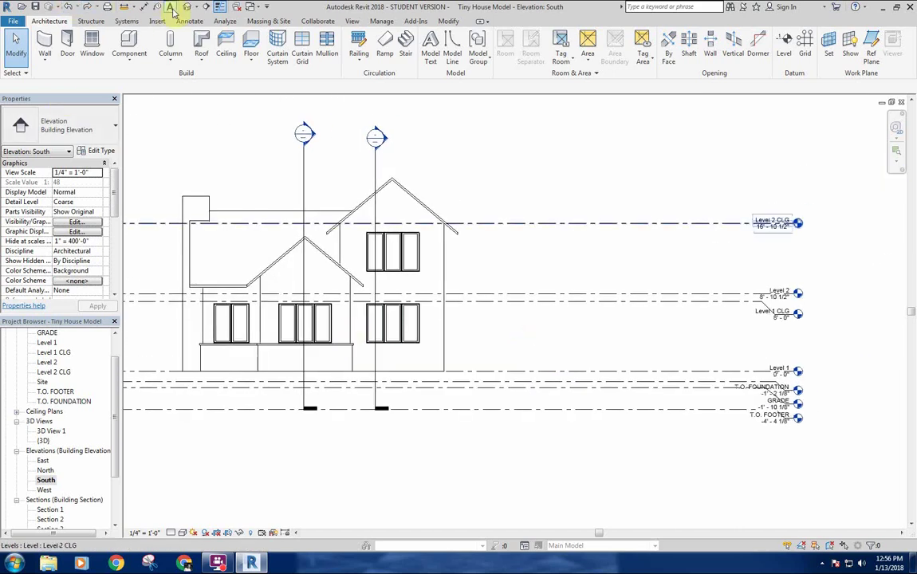
# Step: Start a structural wall in the Level 1 floor plan using the Retaining - 12" Concrete type
pyautogui.click(188, 8)
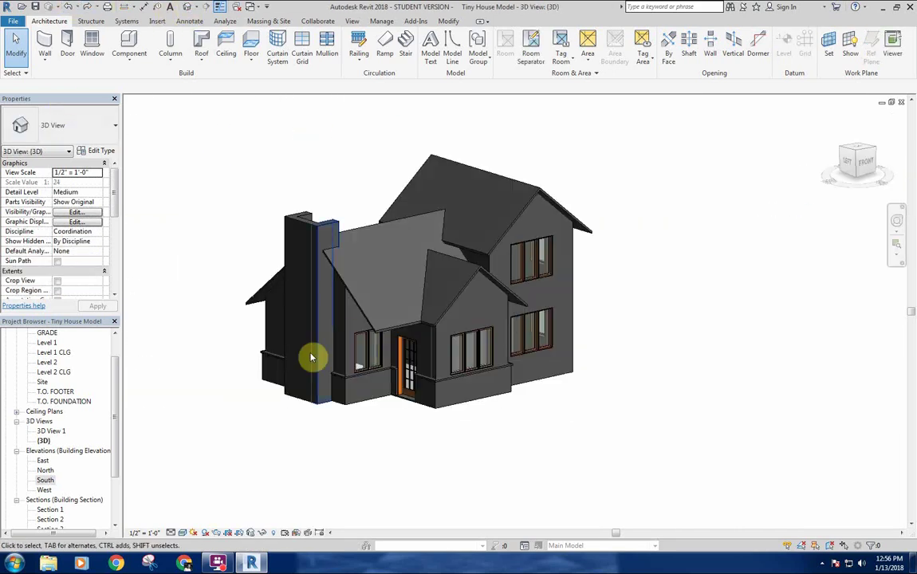
pyautogui.doubleClick(50, 345)
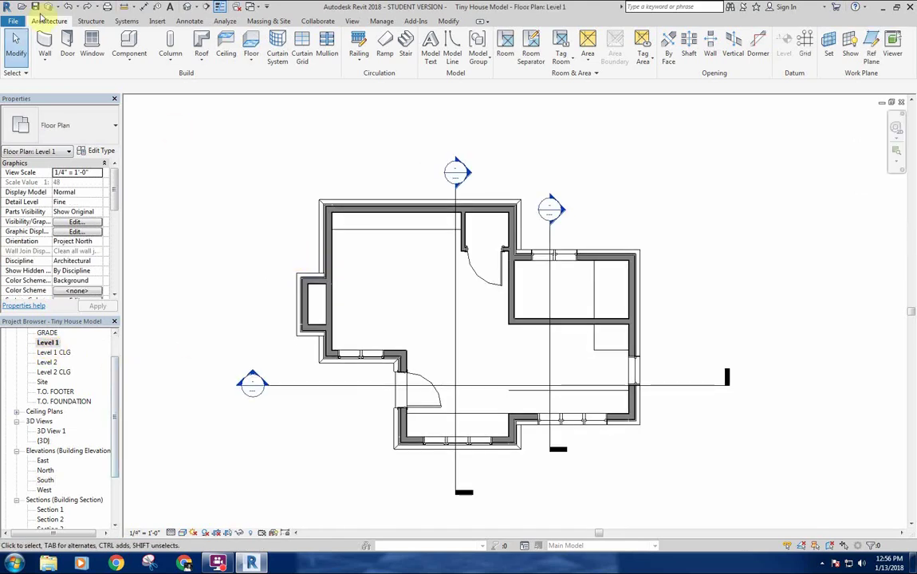
pyautogui.click(45, 57)
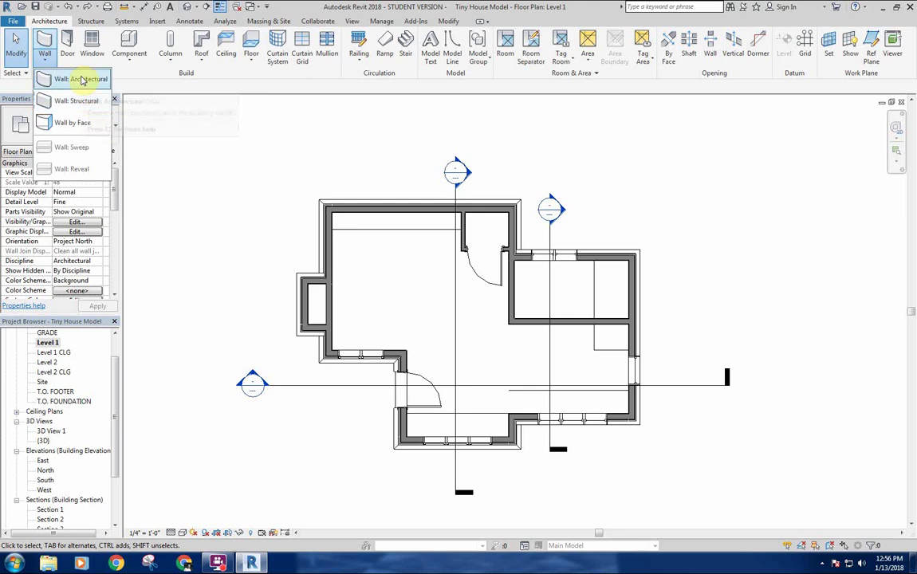
pyautogui.click(65, 100)
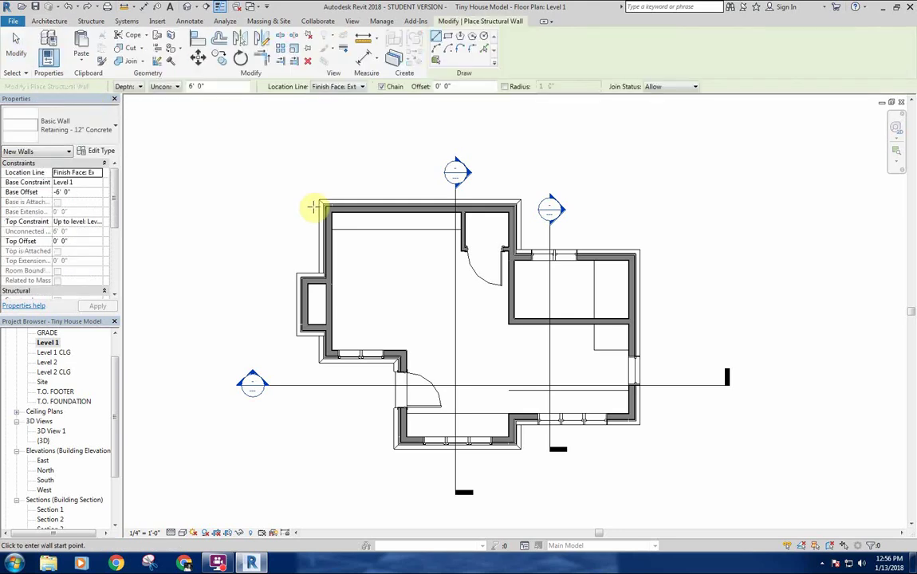
pyautogui.click(116, 126)
pyautogui.scroll(3, 64, 204)
pyautogui.scroll(-4, 76, 229)
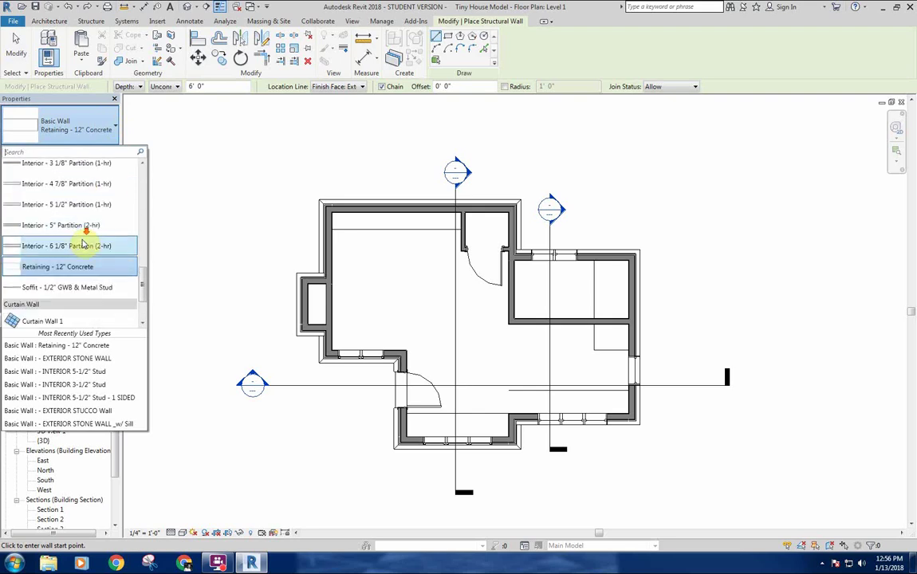
pyautogui.click(41, 267)
# Step: Remove the surface pattern from the Concrete, Cast-in-Place gray material in the retaining wall type's structure layer
pyautogui.click(100, 152)
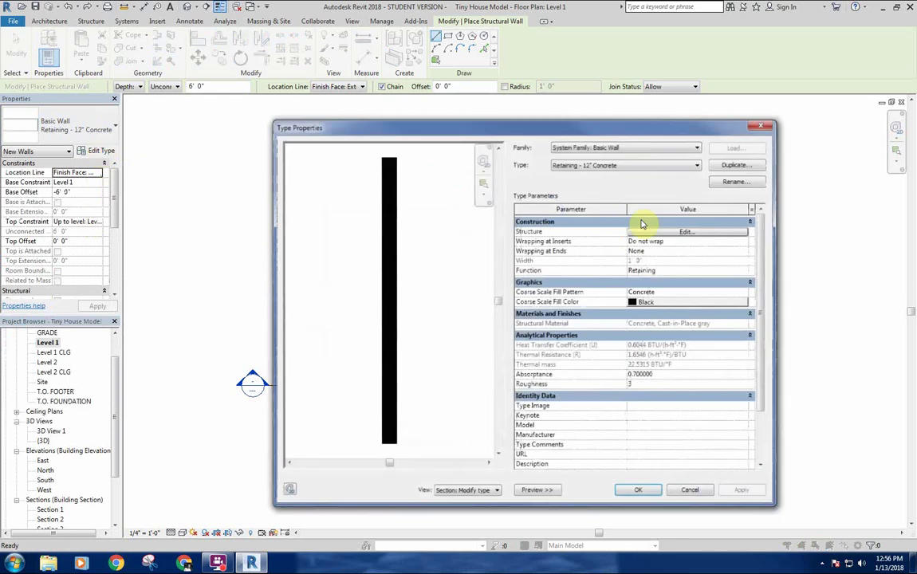
pyautogui.click(678, 232)
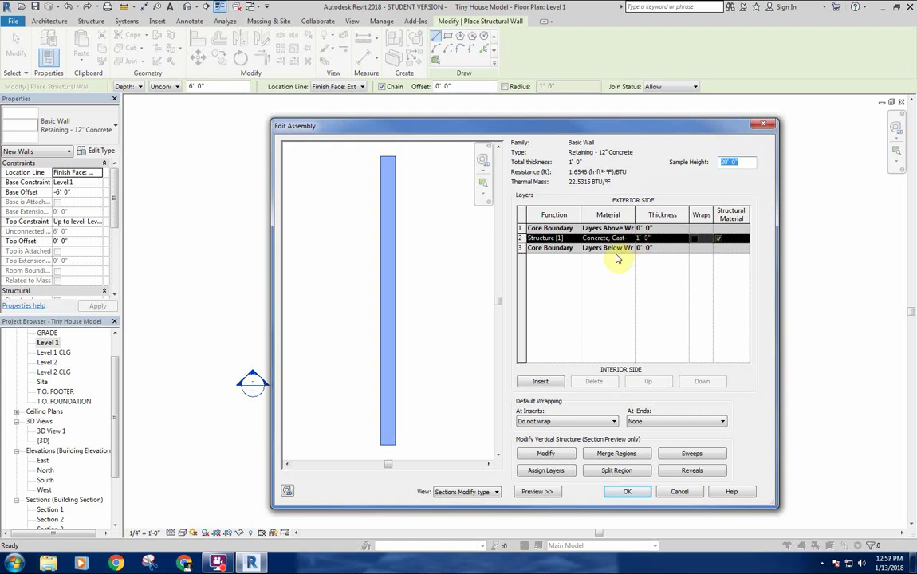
pyautogui.click(536, 249)
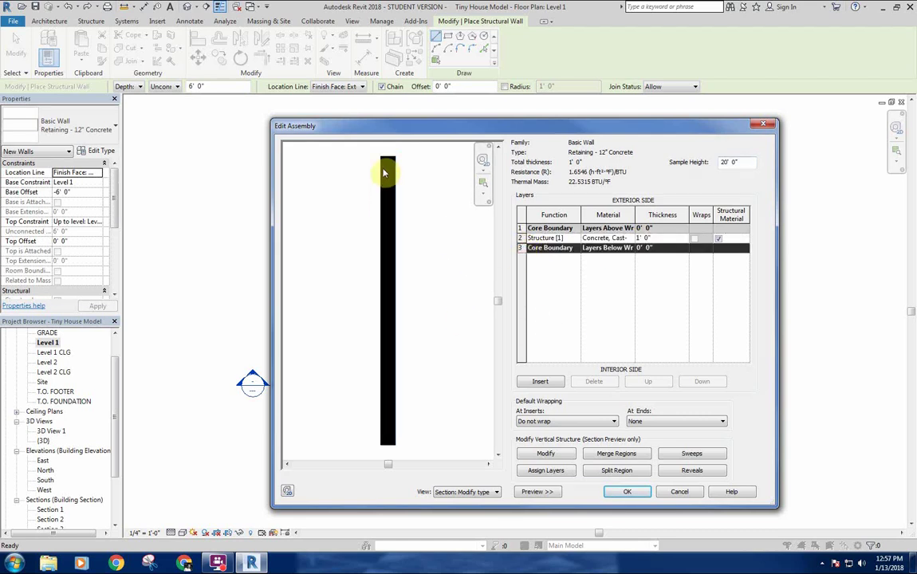
pyautogui.click(618, 238)
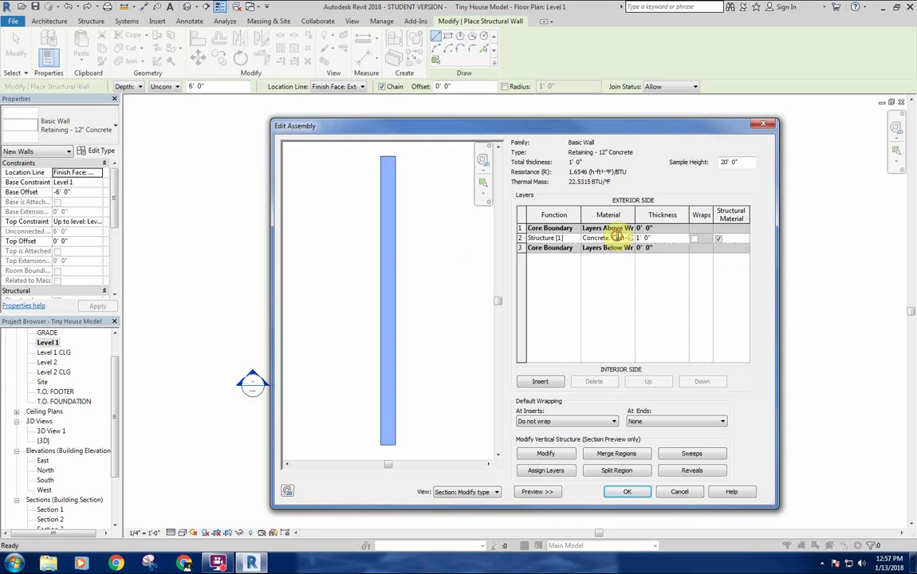
pyautogui.click(630, 238)
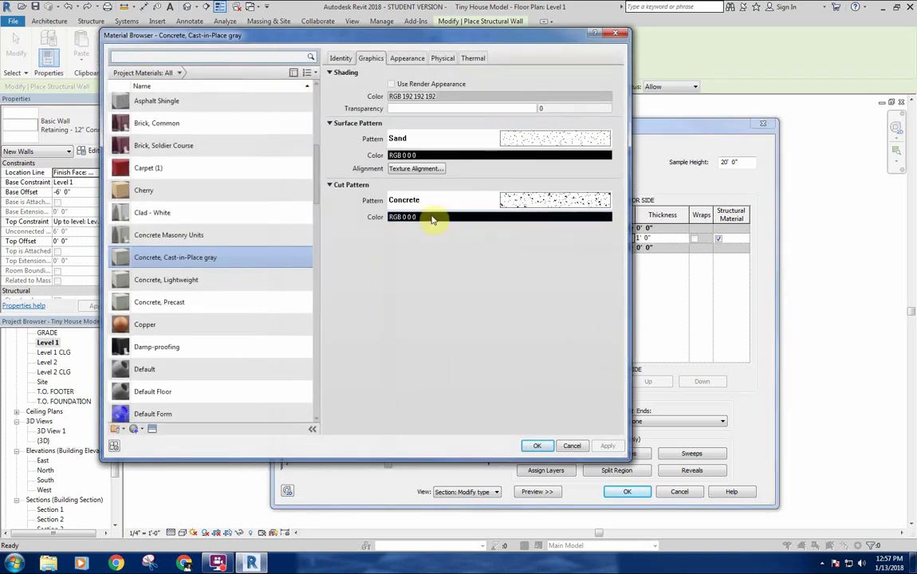
pyautogui.click(402, 156)
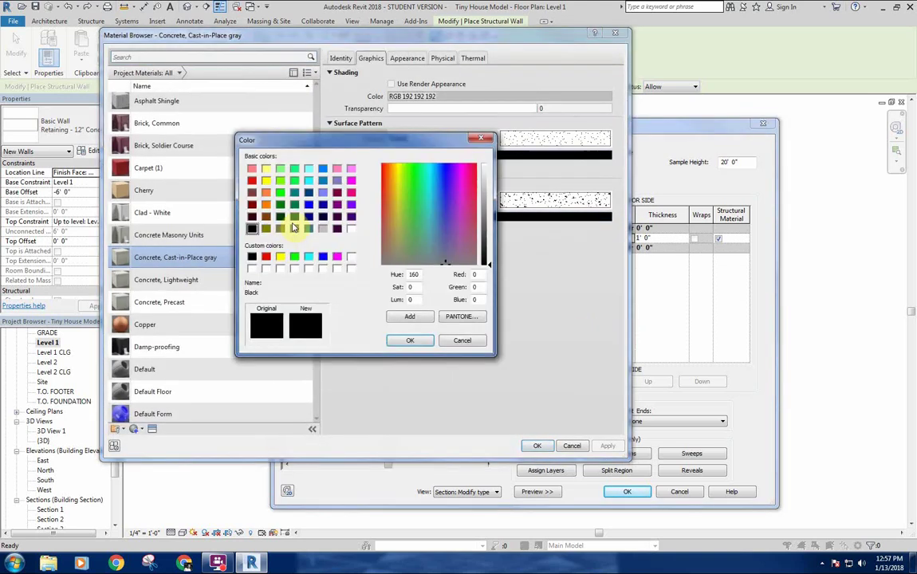
pyautogui.click(457, 343)
pyautogui.click(450, 139)
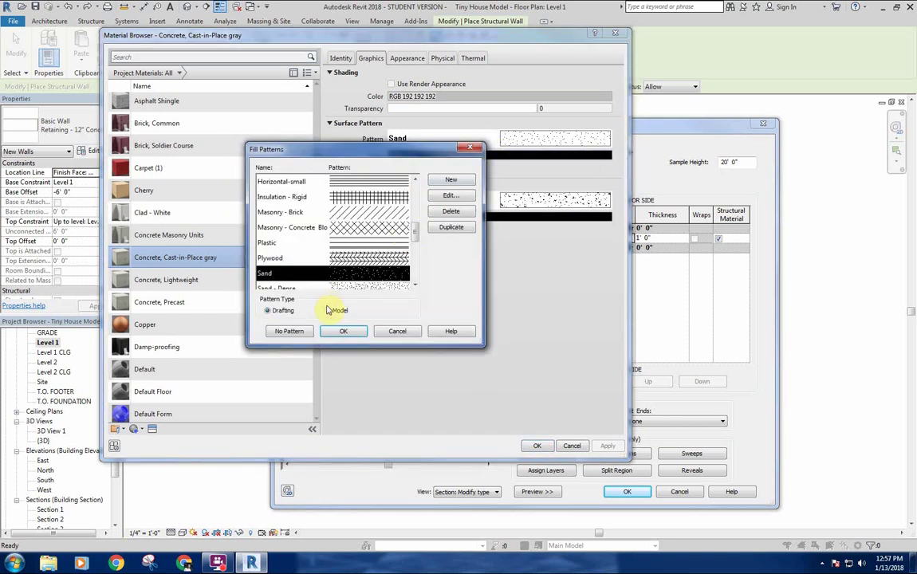
pyautogui.click(287, 332)
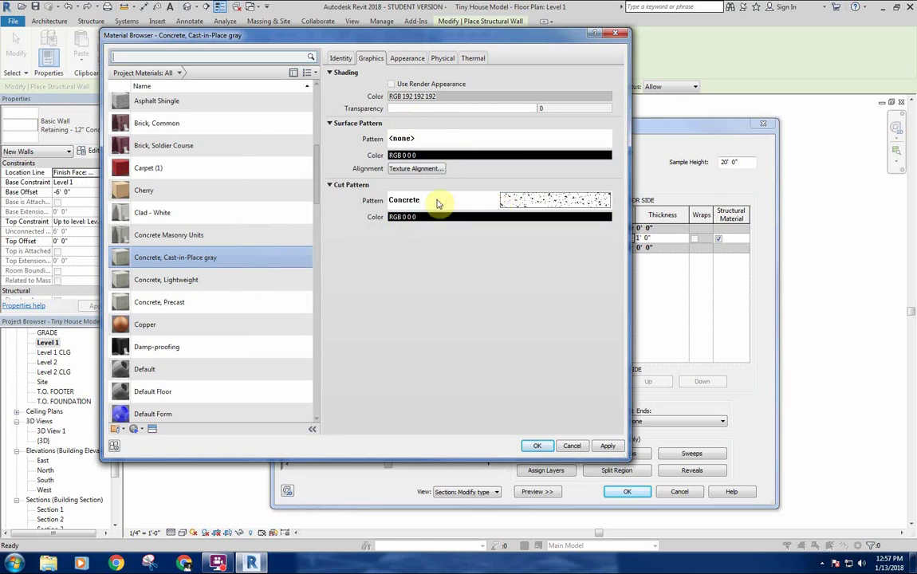
# Step: Set the cast-in-place concrete's cut pattern color to RGB 128-128-128 and accept the material, assembly and type changes
pyautogui.click(425, 222)
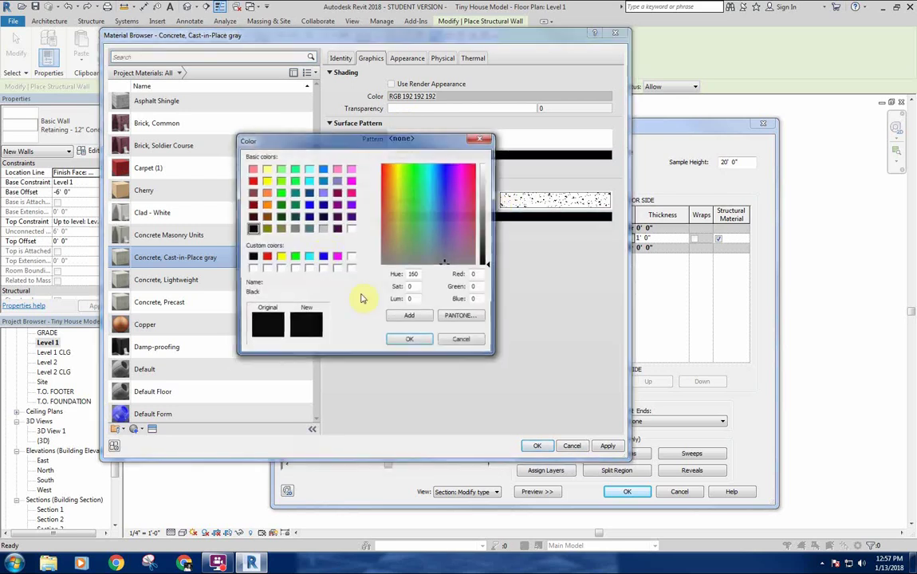
pyautogui.click(294, 229)
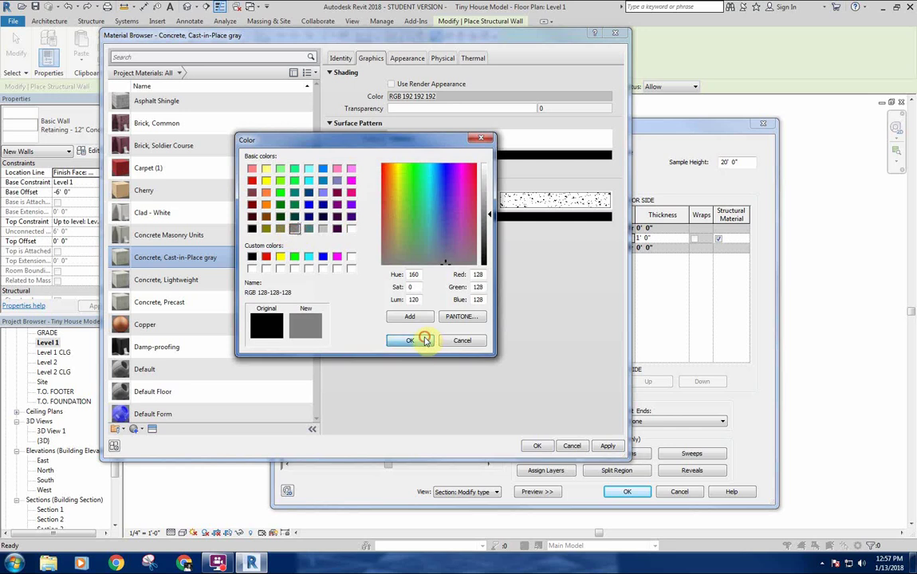
pyautogui.click(425, 340)
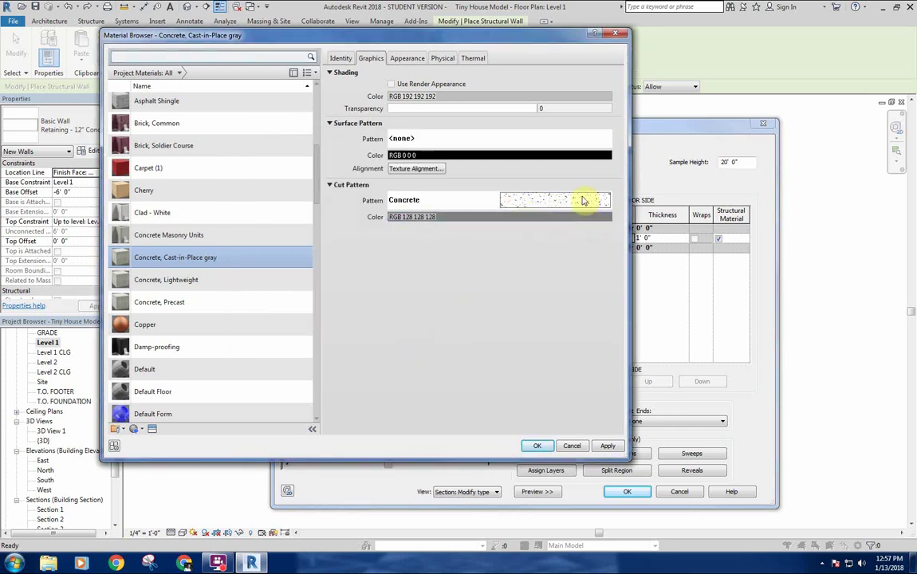
pyautogui.click(539, 446)
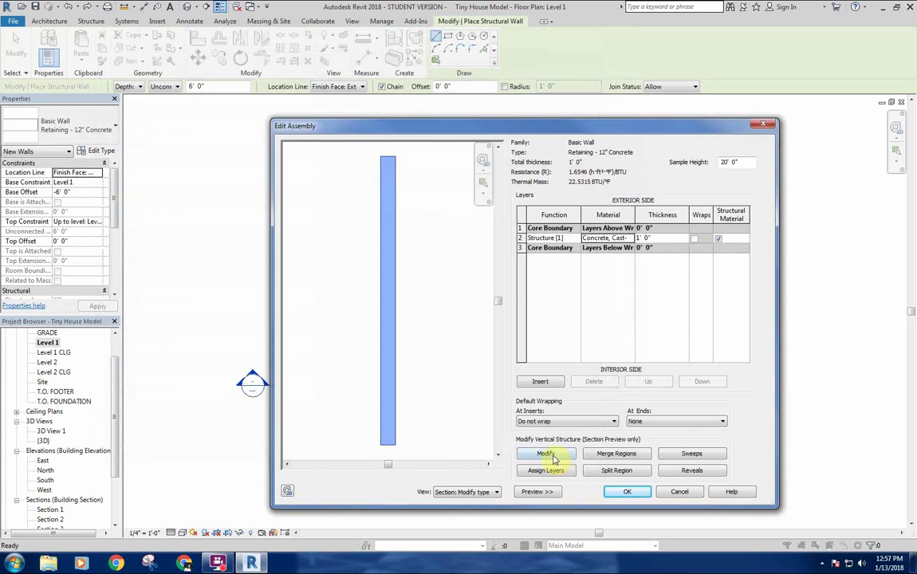
pyautogui.click(628, 492)
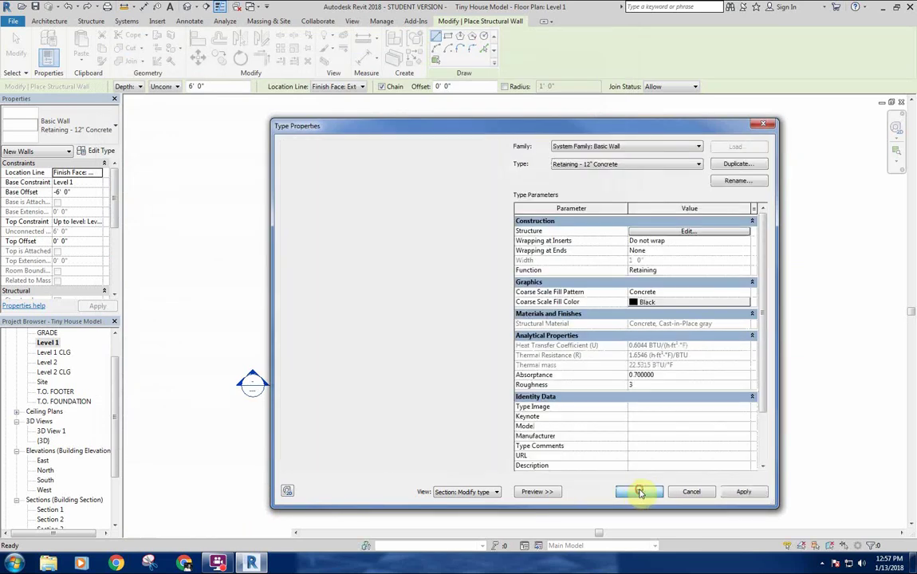
pyautogui.click(641, 493)
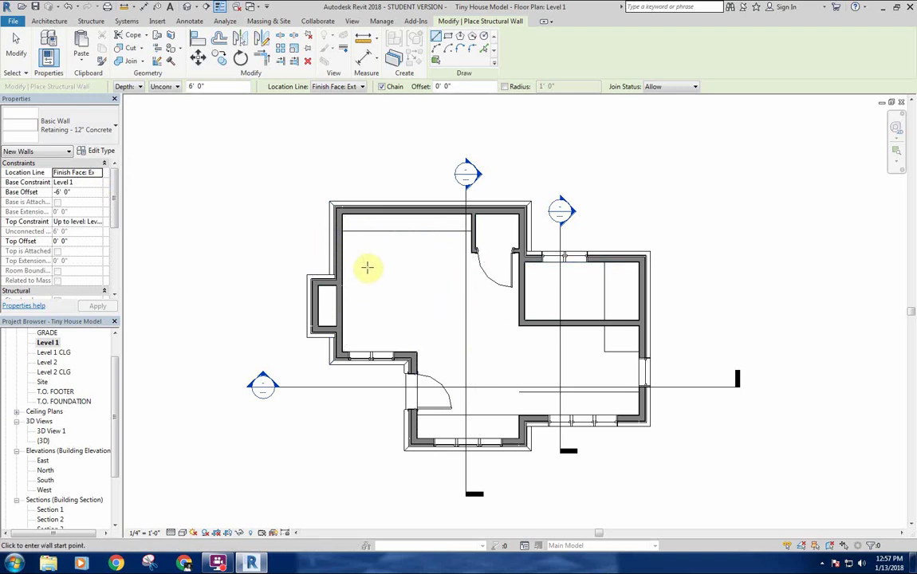
pyautogui.moveTo(403, 267); pyautogui.dragTo(379, 264, button='middle')
pyautogui.scroll(3, 328, 180)
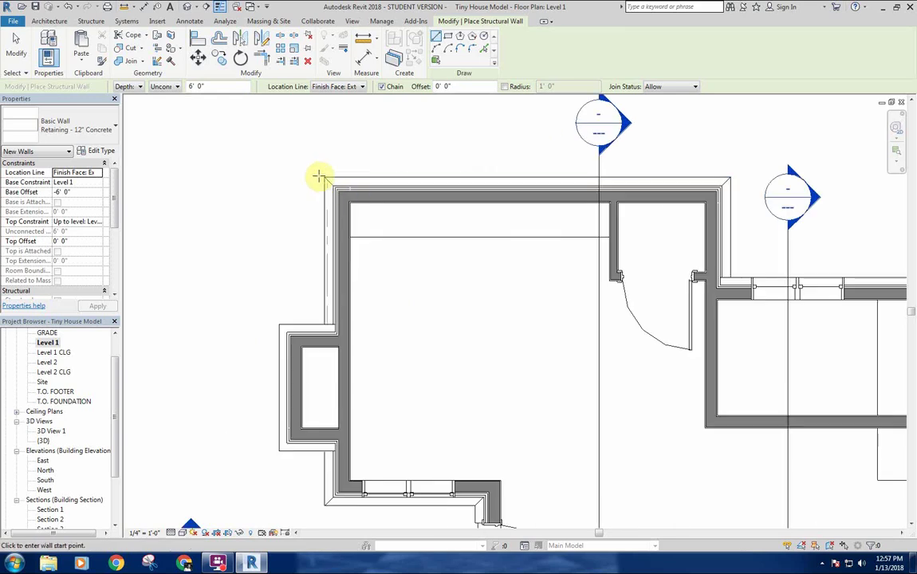
pyautogui.scroll(-3, 439, 321)
pyautogui.moveTo(476, 349); pyautogui.dragTo(414, 269, button='middle')
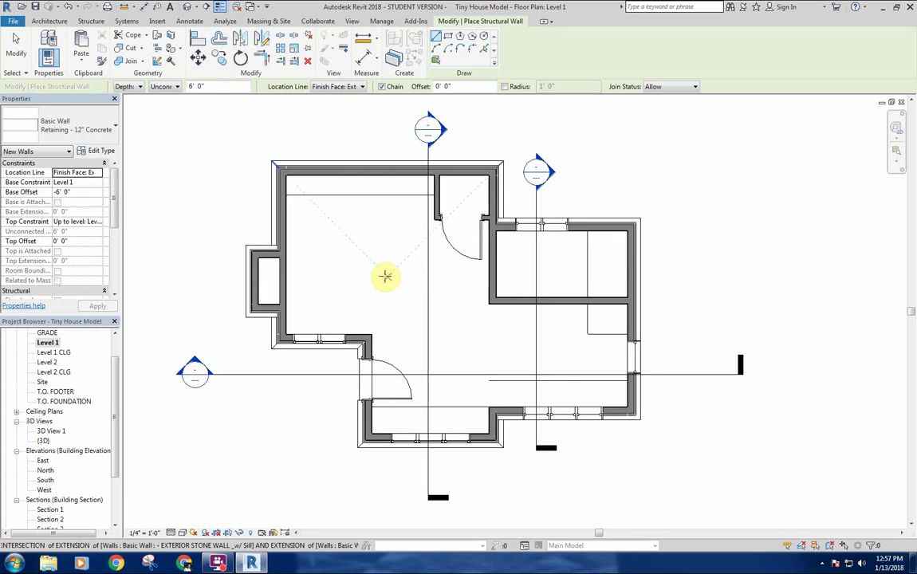
pyautogui.moveTo(373, 288); pyautogui.dragTo(375, 277, button='middle')
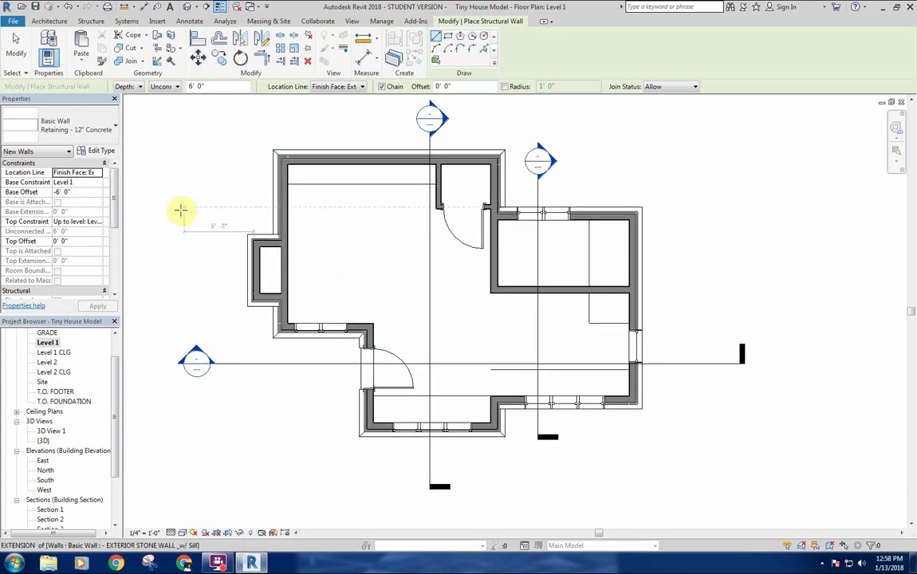
# Step: In the default 3D view, use Pick Lines to place the first foundation wall along the base of the short stone wall beside the chimney
pyautogui.click(190, 8)
pyautogui.keyDown('shift'); pyautogui.moveTo(305, 356); pyautogui.dragTo(286, 418, button='middle'); pyautogui.keyUp('shift')
pyautogui.scroll(3, 278, 401)
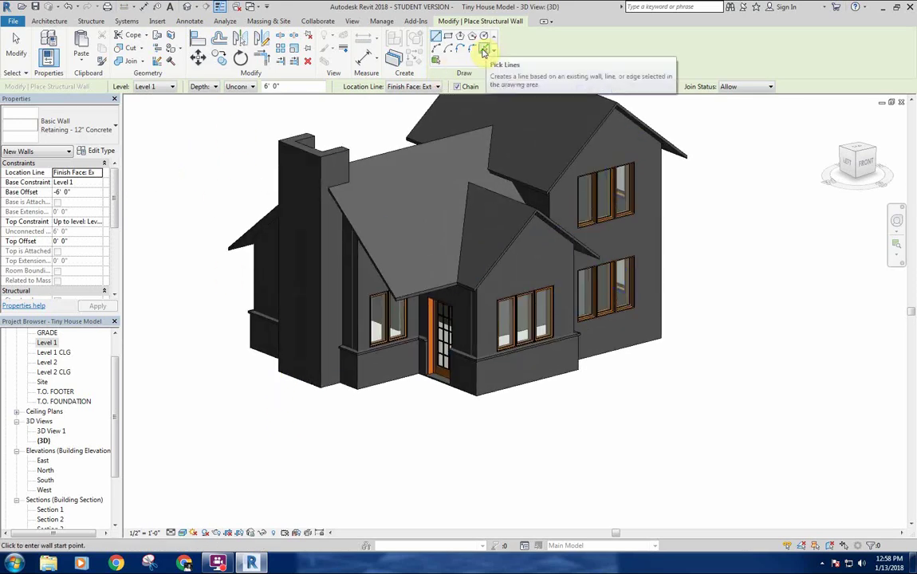
pyautogui.click(484, 52)
pyautogui.scroll(5, 351, 377)
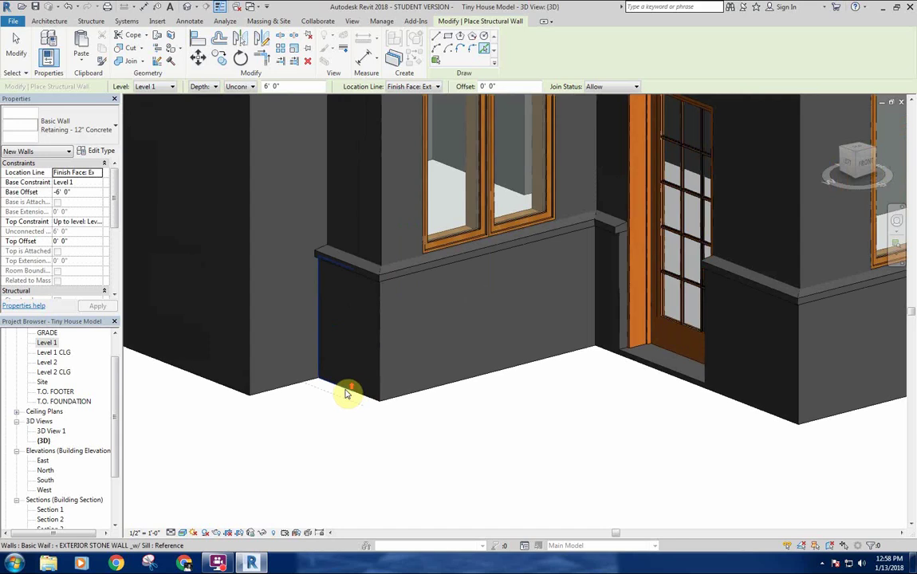
pyautogui.click(348, 393)
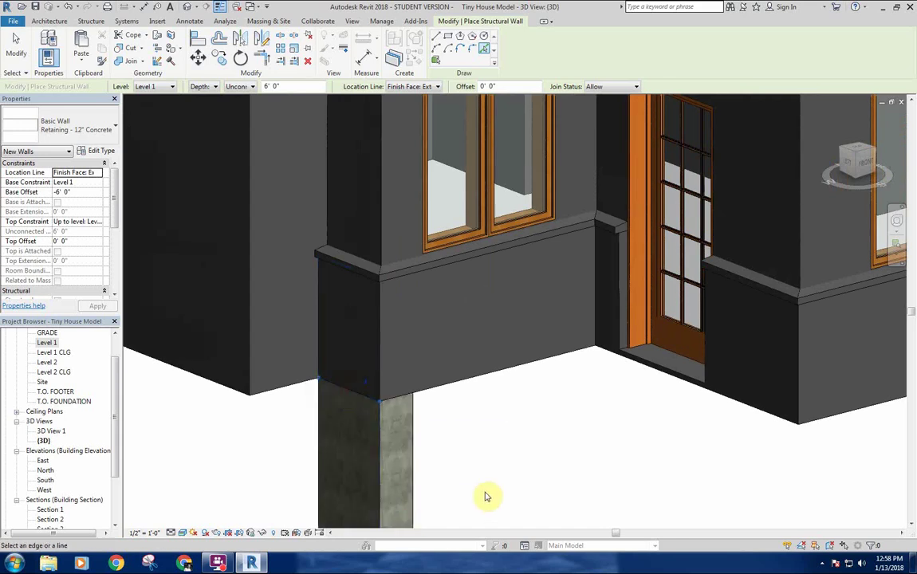
# Step: Try the Finish Face: Interior location line for the next foundation wall and restore it to Finish Face: Exterior
pyautogui.moveTo(510, 465); pyautogui.dragTo(506, 452, button='middle')
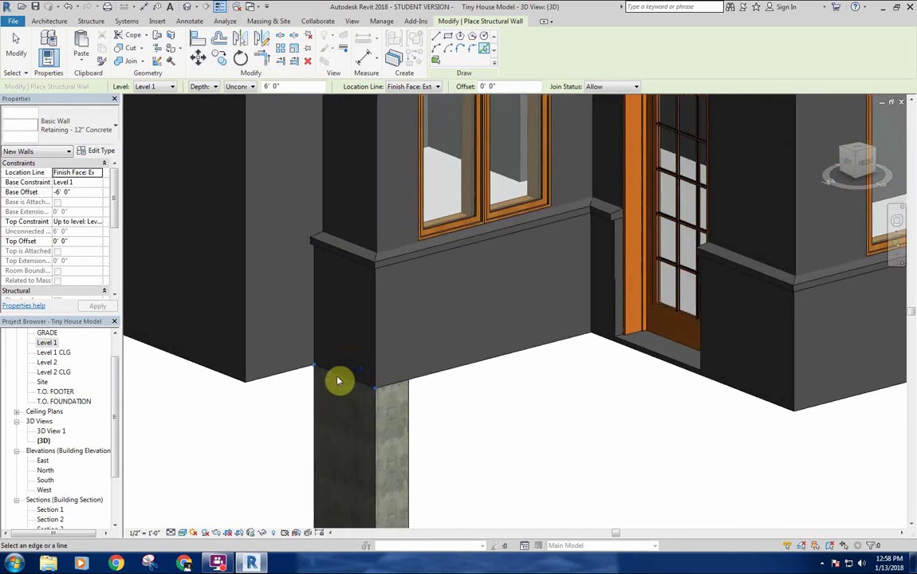
pyautogui.scroll(-1, 383, 402)
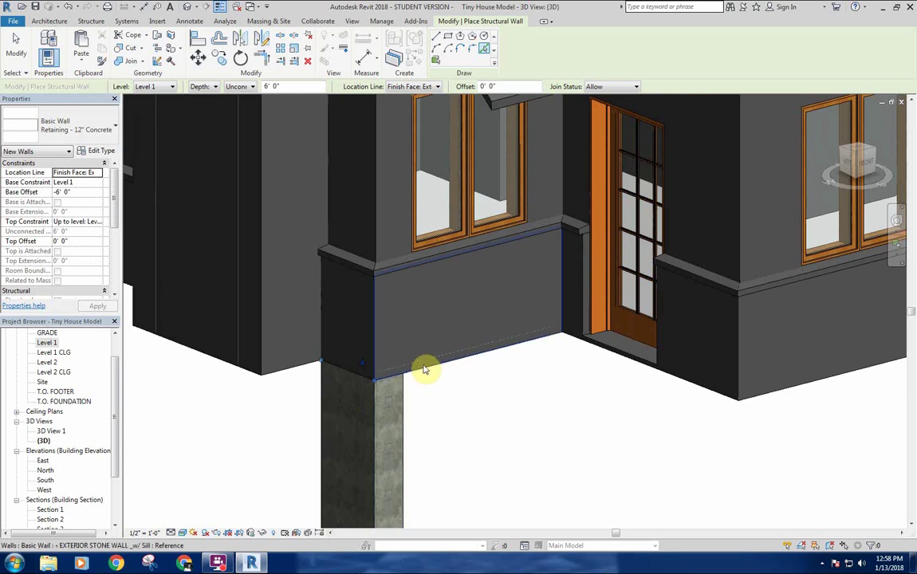
pyautogui.scroll(2, 437, 372)
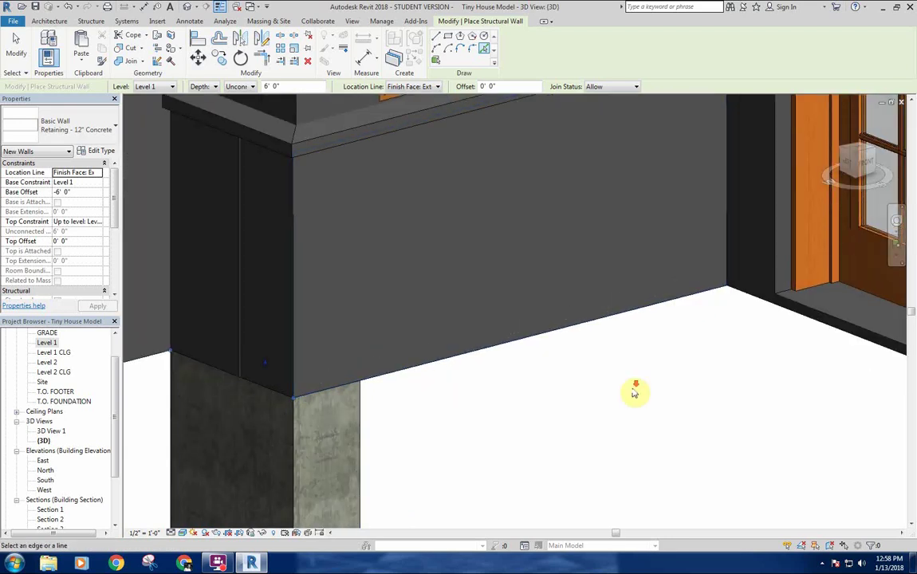
pyautogui.keyDown('shift'); pyautogui.moveTo(637, 389); pyautogui.dragTo(428, 318, button='middle'); pyautogui.keyUp('shift')
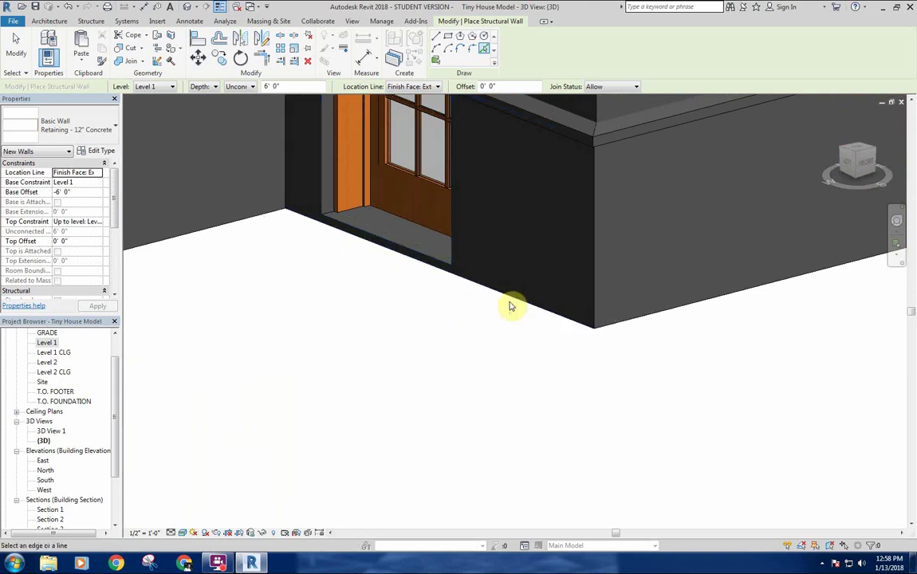
pyautogui.scroll(-3, 369, 357)
pyautogui.moveTo(368, 358); pyautogui.dragTo(409, 362, button='middle')
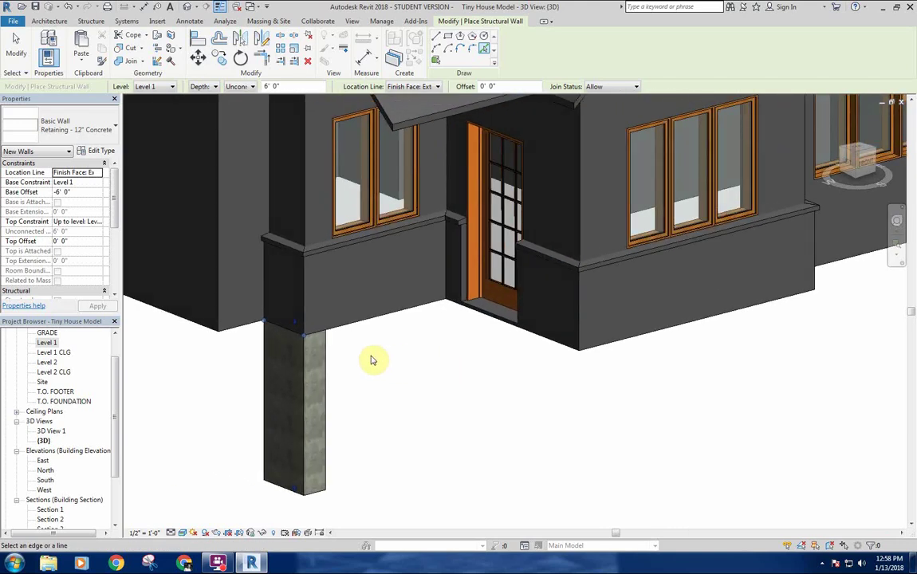
pyautogui.click(418, 89)
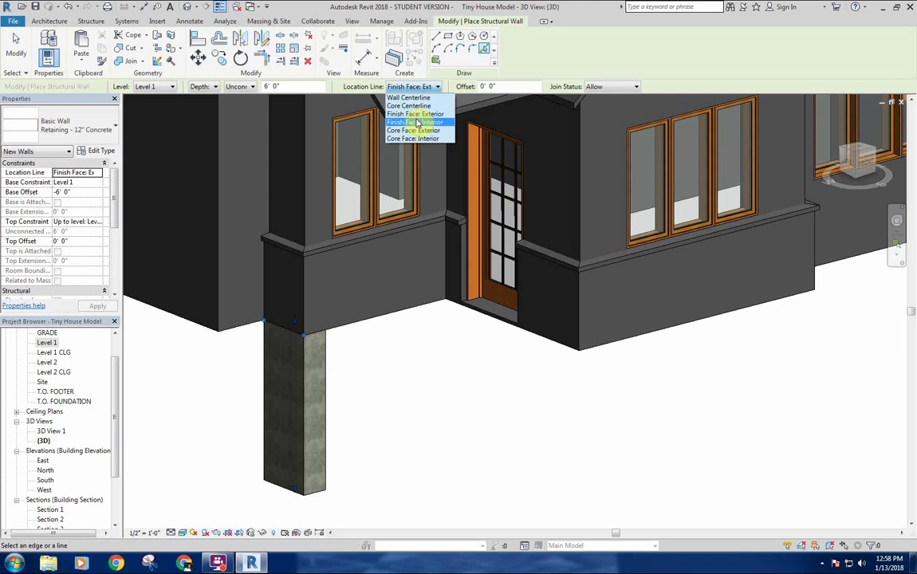
pyautogui.click(416, 122)
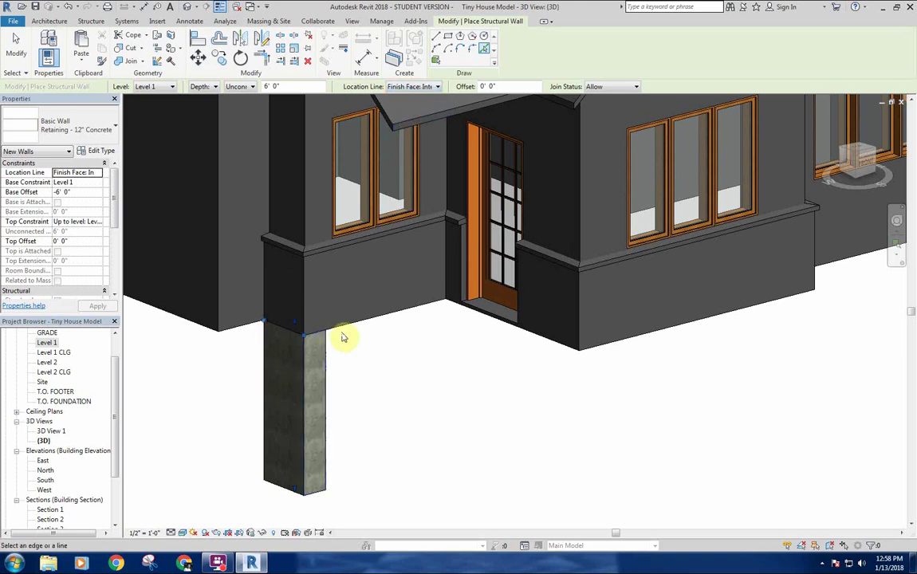
pyautogui.scroll(3, 343, 337)
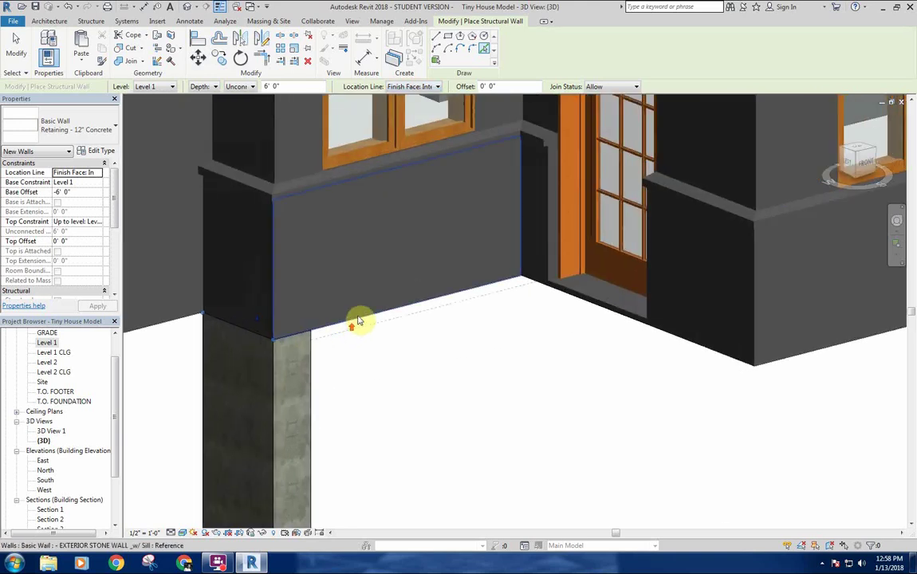
pyautogui.click(422, 89)
pyautogui.click(430, 113)
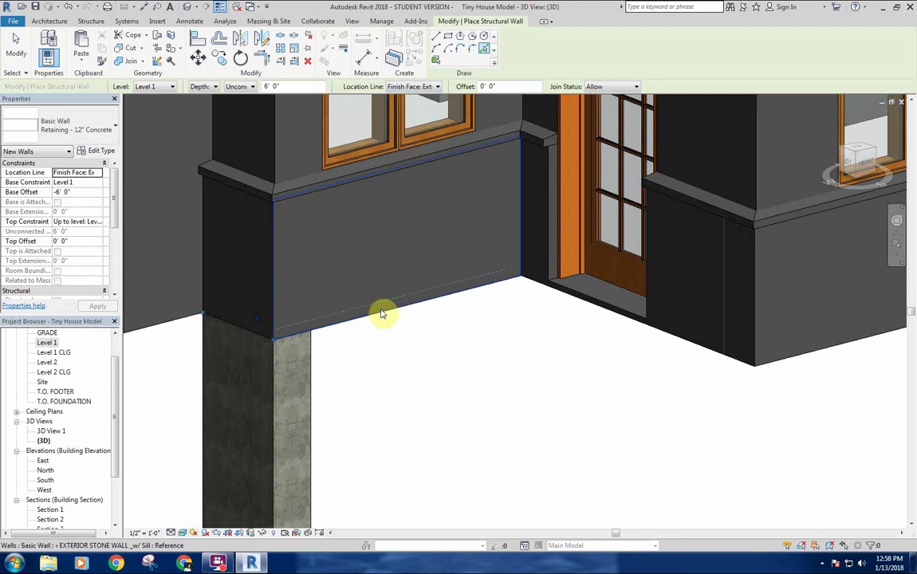
# Step: Place foundation walls along the base edges of the front window wall and entry door wall, continuing around the front gable and two-story wing
pyautogui.click(381, 313)
pyautogui.click(539, 288)
pyautogui.moveTo(700, 381); pyautogui.dragTo(426, 359, button='middle')
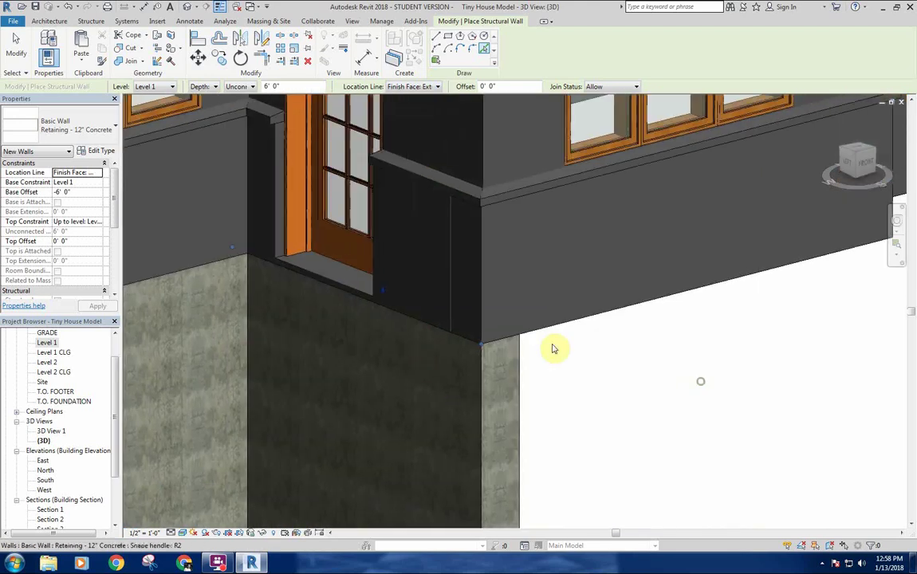
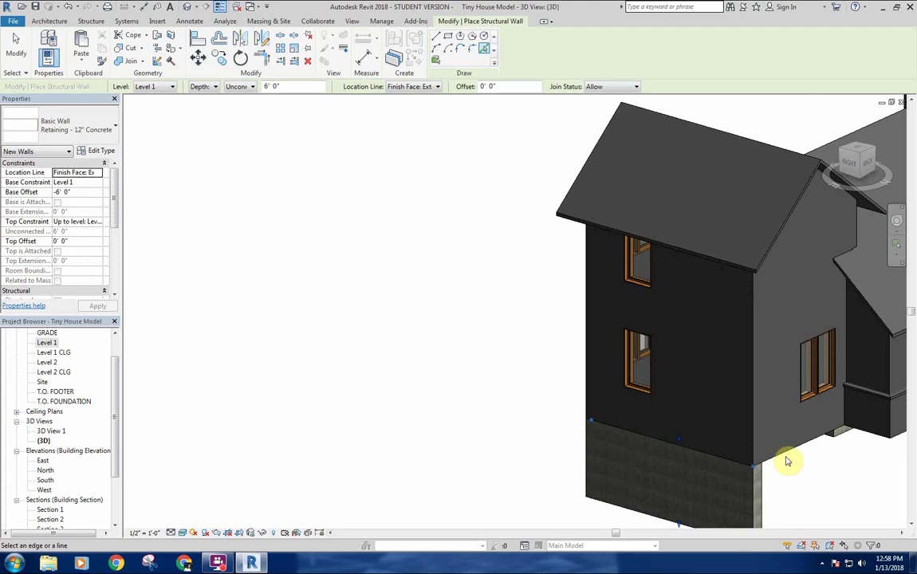
# Step: Place foundation walls beneath the two-story wing's rear wall, the short rear return, the long rear wall and the adjoining chimney-side wall
pyautogui.moveTo(786, 452); pyautogui.dragTo(459, 411, button='middle')
pyautogui.scroll(5, 436, 374)
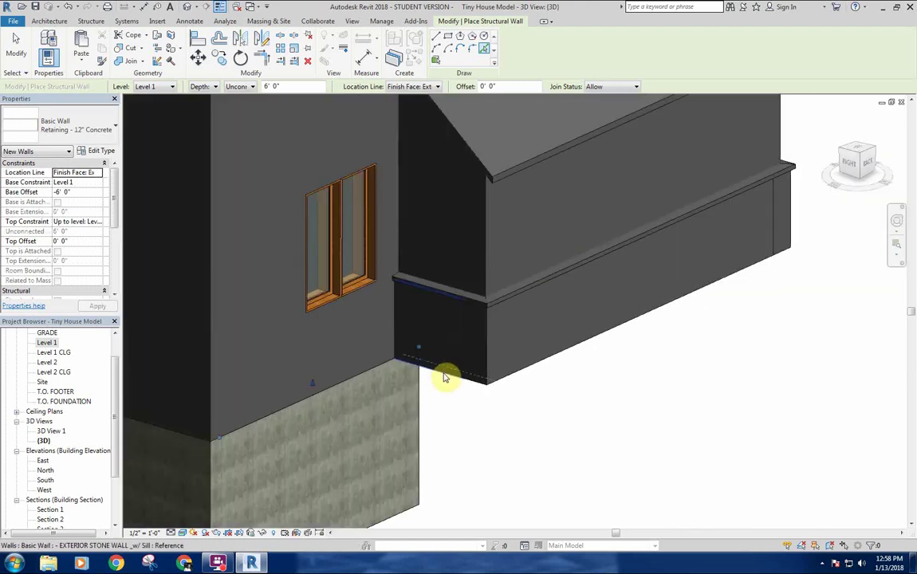
pyautogui.click(442, 374)
pyautogui.click(538, 365)
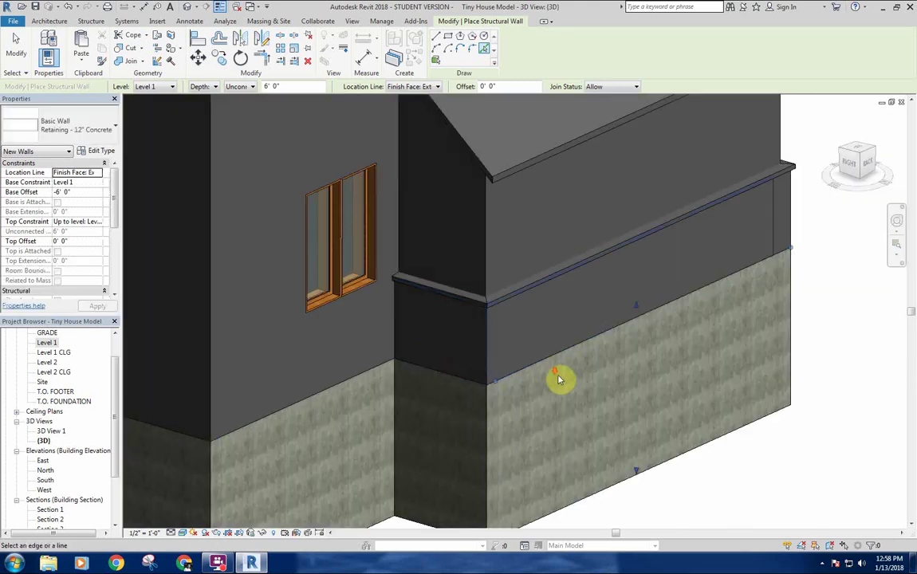
pyautogui.scroll(-4, 560, 379)
pyautogui.keyDown('shift'); pyautogui.moveTo(561, 379); pyautogui.dragTo(319, 402, button='middle'); pyautogui.keyUp('shift')
pyautogui.scroll(4, 641, 396)
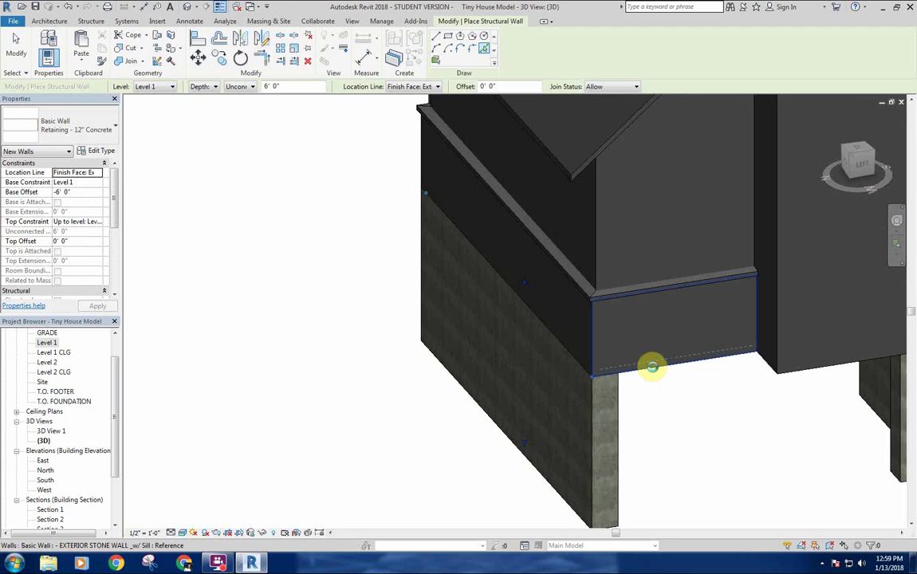
pyautogui.click(652, 367)
# Step: Place foundation walls beneath the three exposed sides of the chimney
pyautogui.keyDown('shift'); pyautogui.moveTo(475, 375); pyautogui.dragTo(452, 324, button='middle'); pyautogui.keyUp('shift')
pyautogui.scroll(-3, 453, 324)
pyautogui.keyDown('shift'); pyautogui.moveTo(516, 370); pyautogui.dragTo(275, 384, button='middle'); pyautogui.keyUp('shift')
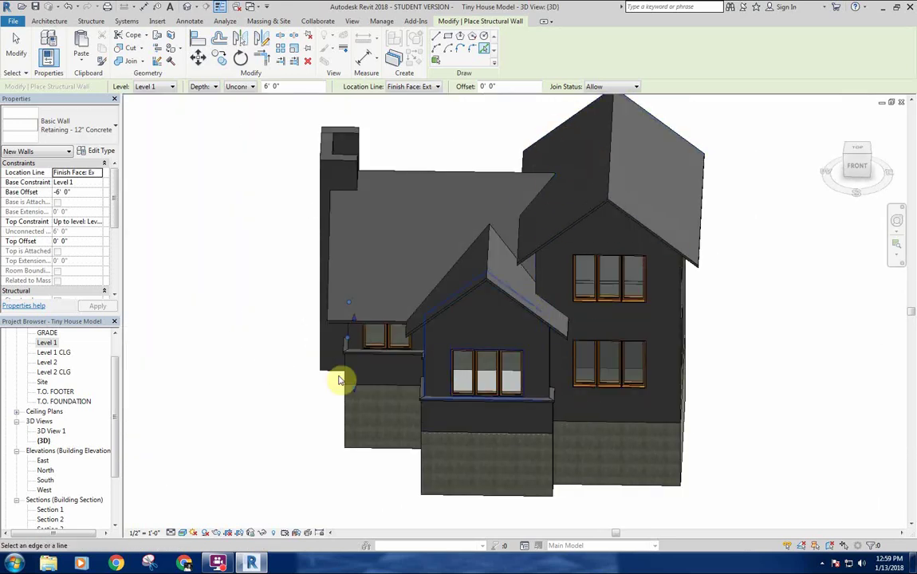
pyautogui.keyDown('shift'); pyautogui.moveTo(338, 379); pyautogui.dragTo(707, 361, button='middle'); pyautogui.keyUp('shift')
pyautogui.scroll(5, 367, 312)
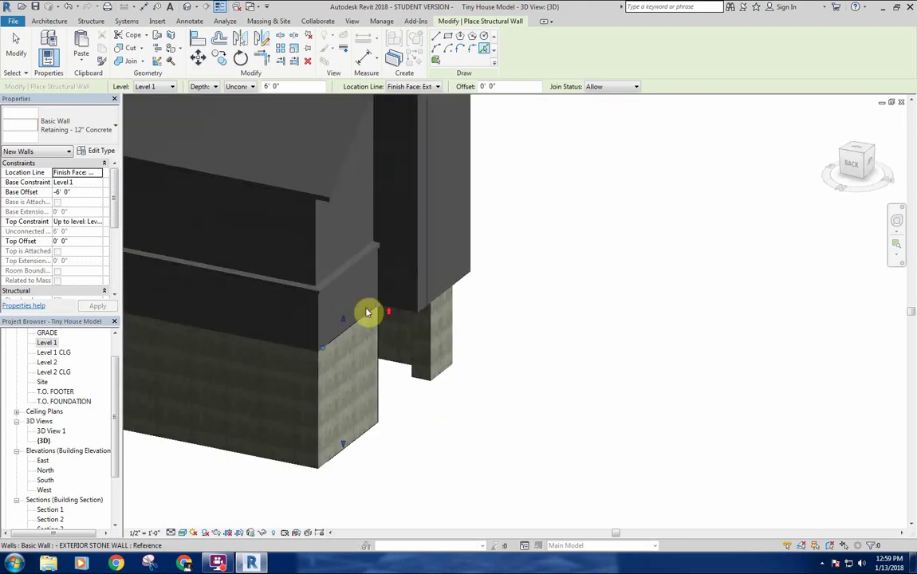
pyautogui.scroll(2, 368, 312)
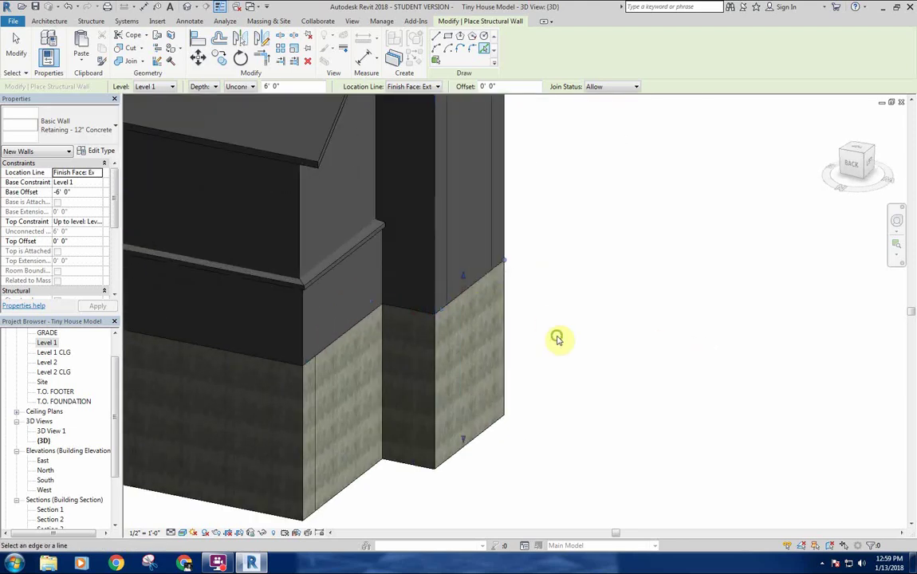
pyautogui.keyDown('shift'); pyautogui.moveTo(556, 338); pyautogui.dragTo(530, 315, button='middle'); pyautogui.keyUp('shift')
pyautogui.scroll(-2, 530, 314)
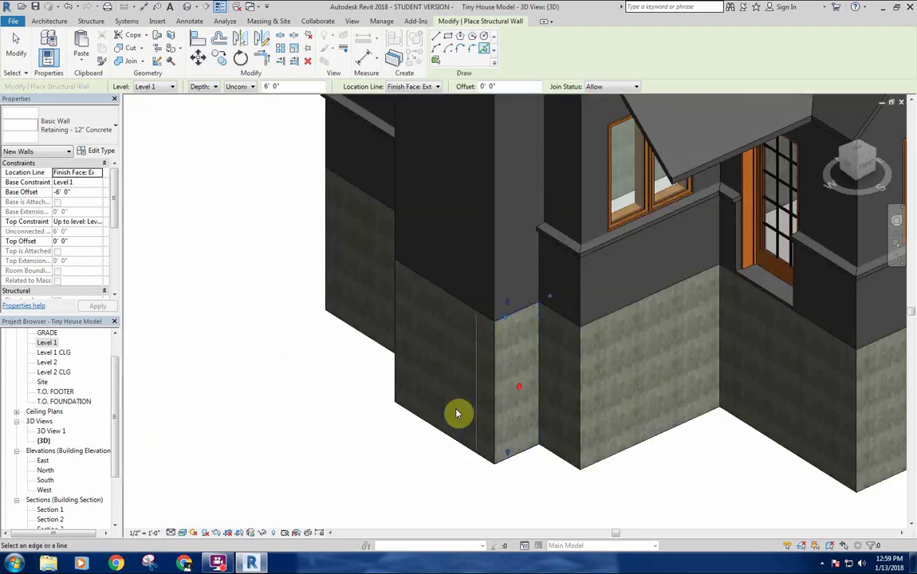
# Step: Try to place a foundation wall from the partly hidden wall behind the front gable, and delete the misplaced wall stub
pyautogui.scroll(-3, 459, 413)
pyautogui.keyDown('shift'); pyautogui.moveTo(502, 415); pyautogui.dragTo(610, 385, button='middle'); pyautogui.keyUp('shift')
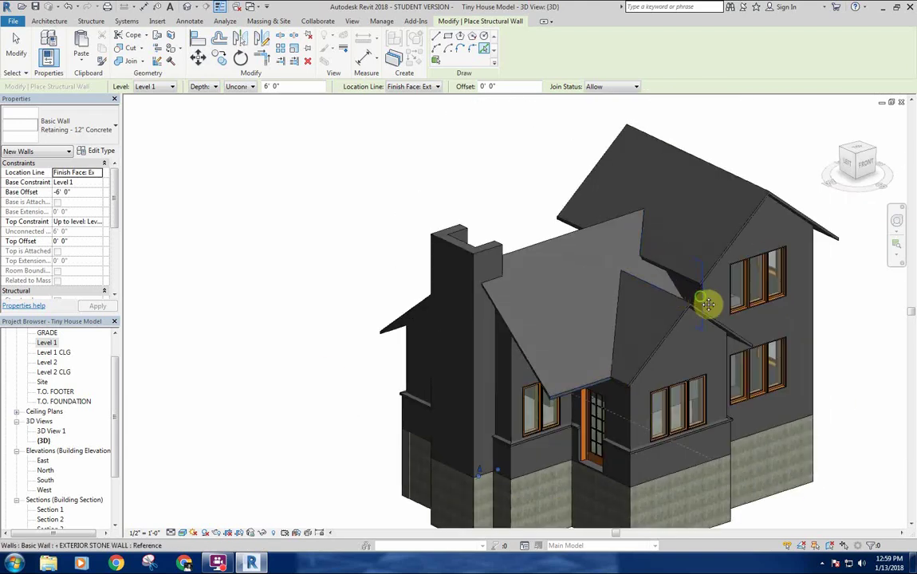
pyautogui.keyDown('shift'); pyautogui.moveTo(707, 303); pyautogui.dragTo(704, 403, button='middle'); pyautogui.keyUp('shift')
pyautogui.scroll(3, 716, 352)
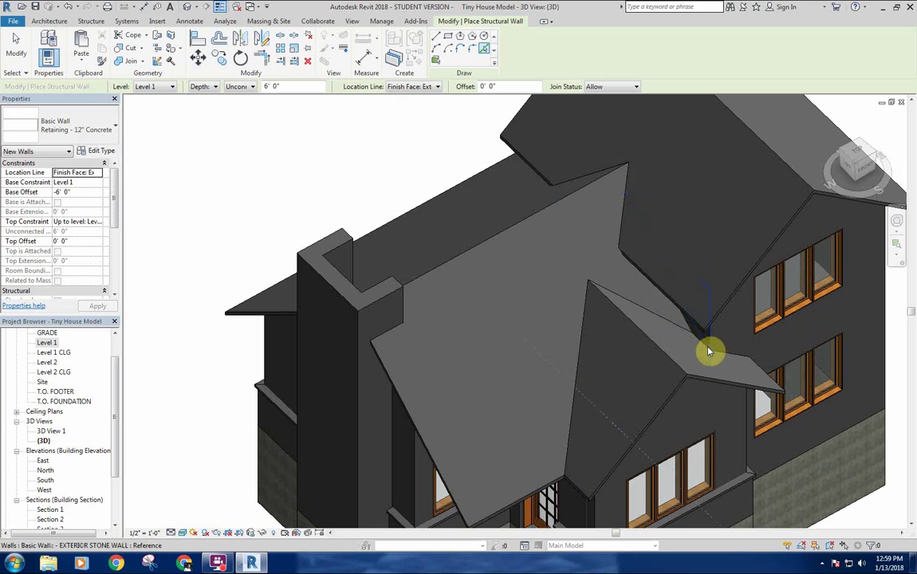
pyautogui.scroll(-5, 676, 365)
pyautogui.keyDown('shift'); pyautogui.moveTo(551, 313); pyautogui.dragTo(550, 416, button='middle'); pyautogui.keyUp('shift')
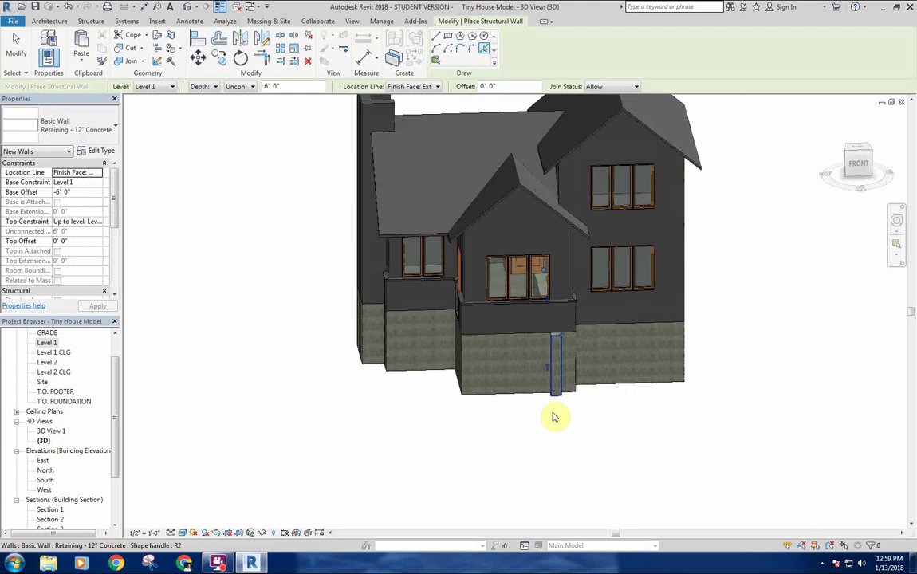
pyautogui.scroll(4, 575, 395)
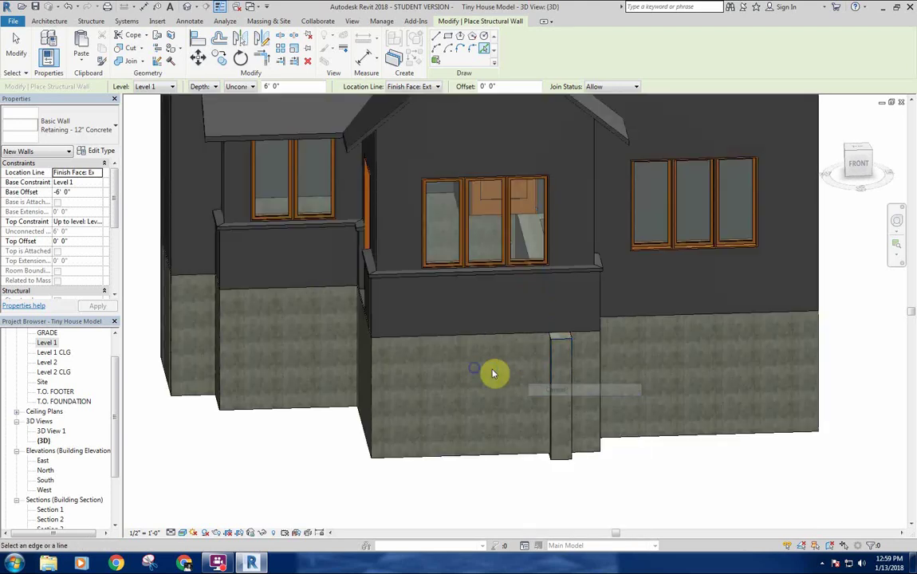
pyautogui.press('Escape')
pyautogui.press('Escape')
pyautogui.click(554, 363)
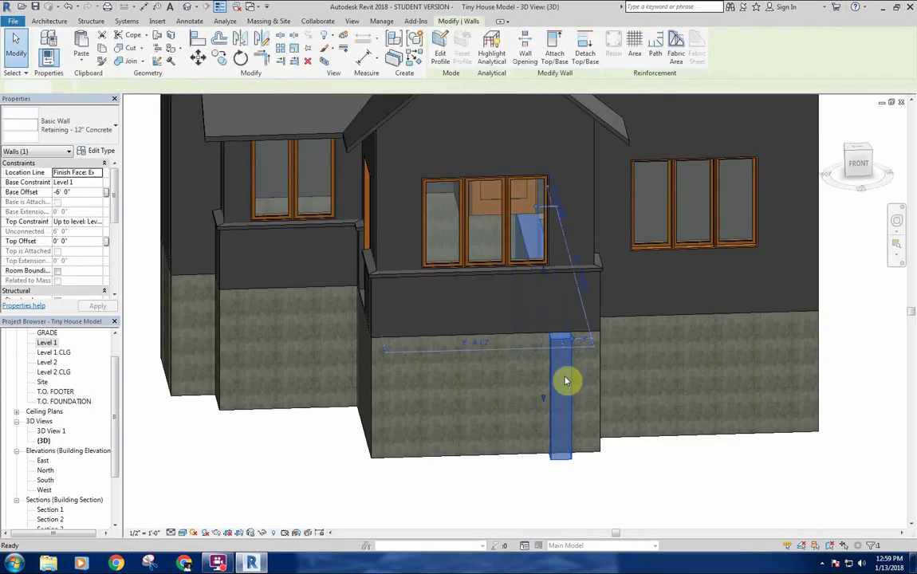
pyautogui.press('Delete')
# Step: Join the foundation's front and rear return walls beside the two-story wing into one continuous wall with Trim/Extend to Corner
pyautogui.scroll(-2, 571, 377)
pyautogui.keyDown('shift'); pyautogui.moveTo(603, 419); pyautogui.dragTo(493, 430, button='middle'); pyautogui.keyUp('shift')
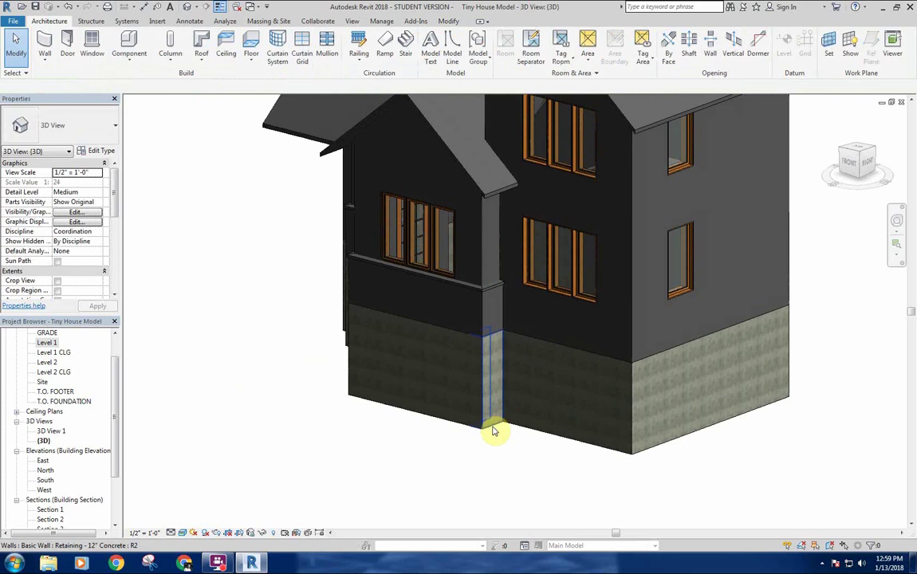
pyautogui.press('t')
pyautogui.press('r')
pyautogui.click(491, 425)
pyautogui.keyDown('shift'); pyautogui.moveTo(560, 433); pyautogui.dragTo(607, 461, button='middle'); pyautogui.keyUp('shift')
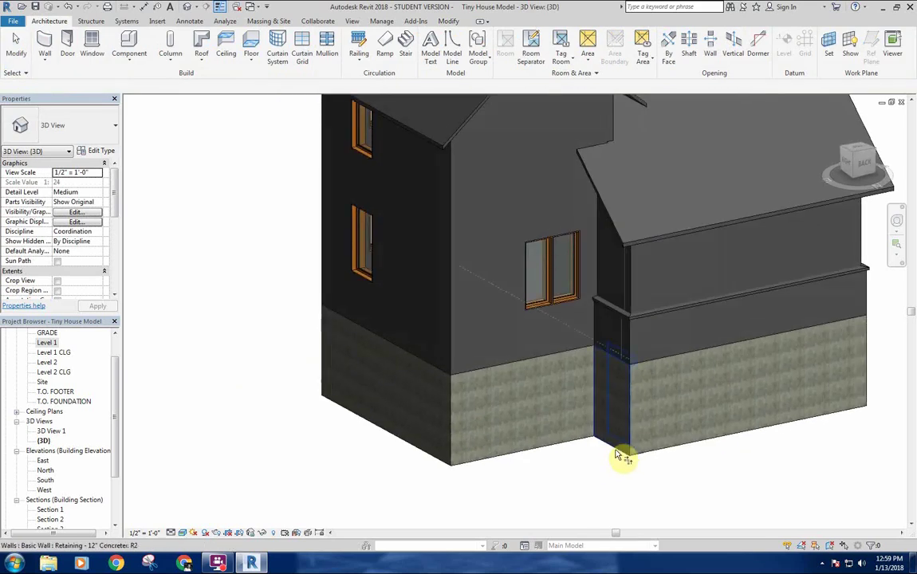
pyautogui.click(620, 455)
pyautogui.rightClick(199, 257)
pyautogui.click(233, 265)
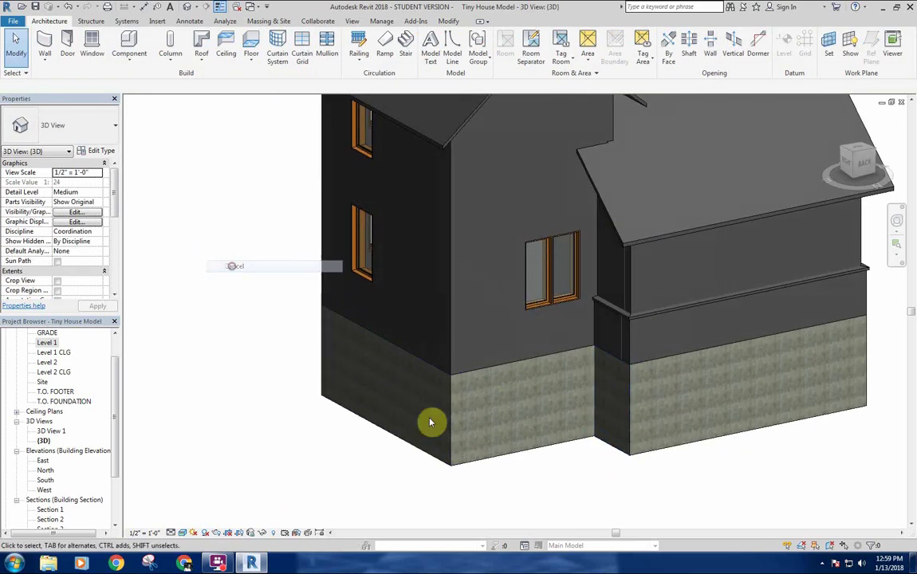
# Step: From below, shorten the two-story wing's rear foundation wall so its inner end stops at the continuous cross wall
pyautogui.keyDown('shift'); pyautogui.moveTo(430, 423); pyautogui.dragTo(487, 256, button='middle'); pyautogui.keyUp('shift')
pyautogui.click(511, 242)
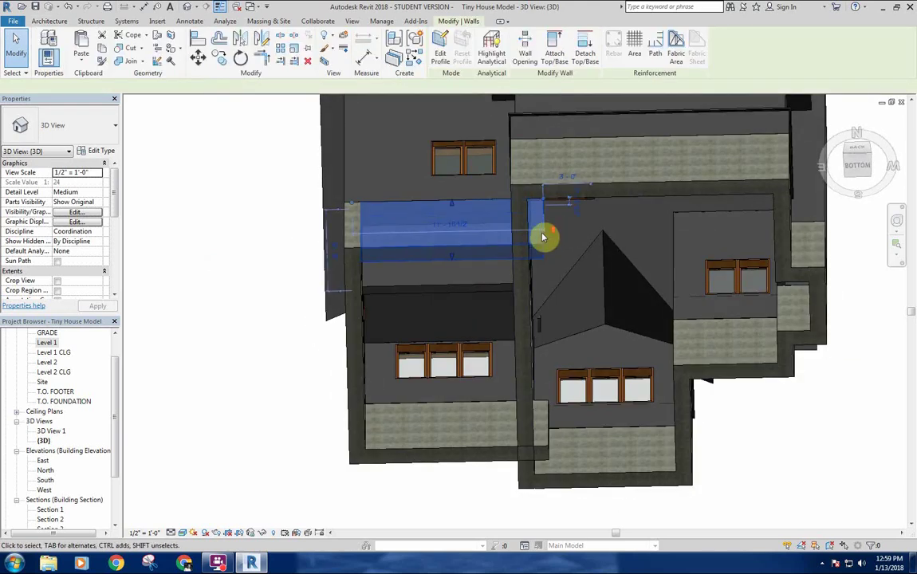
pyautogui.scroll(3, 543, 235)
pyautogui.moveTo(544, 167); pyautogui.dragTo(494, 163)
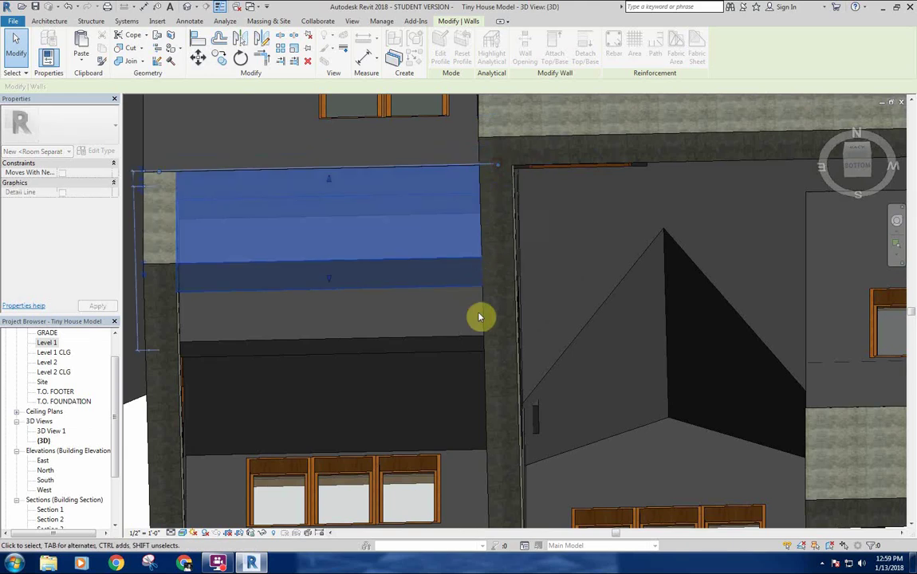
# Step: Shorten the two-story wing's front foundation wall so its overlapping inner end stops at the continuous cross wall
pyautogui.moveTo(490, 358); pyautogui.dragTo(488, 131, button='middle')
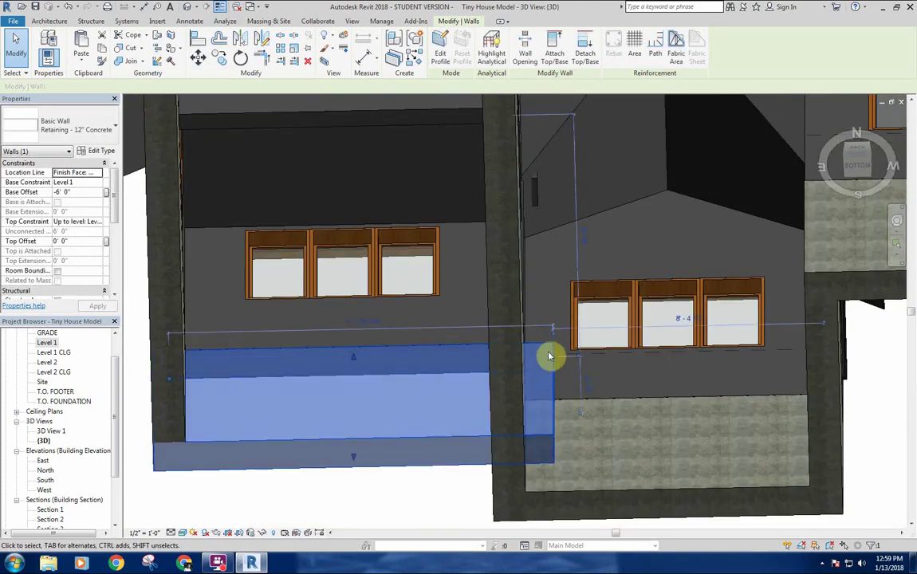
pyautogui.press('r')
pyautogui.press('s')
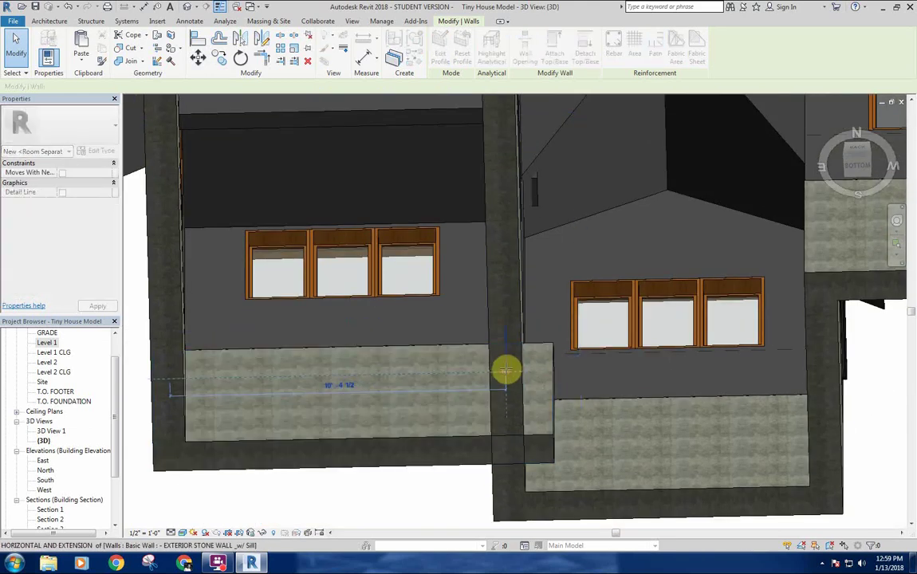
pyautogui.press('Escape')
pyautogui.press('Escape')
pyautogui.click(496, 381)
pyautogui.press('Escape')
pyautogui.keyDown('shift'); pyautogui.moveTo(422, 310); pyautogui.dragTo(579, 321, button='middle'); pyautogui.keyUp('shift')
pyautogui.scroll(1, 557, 156)
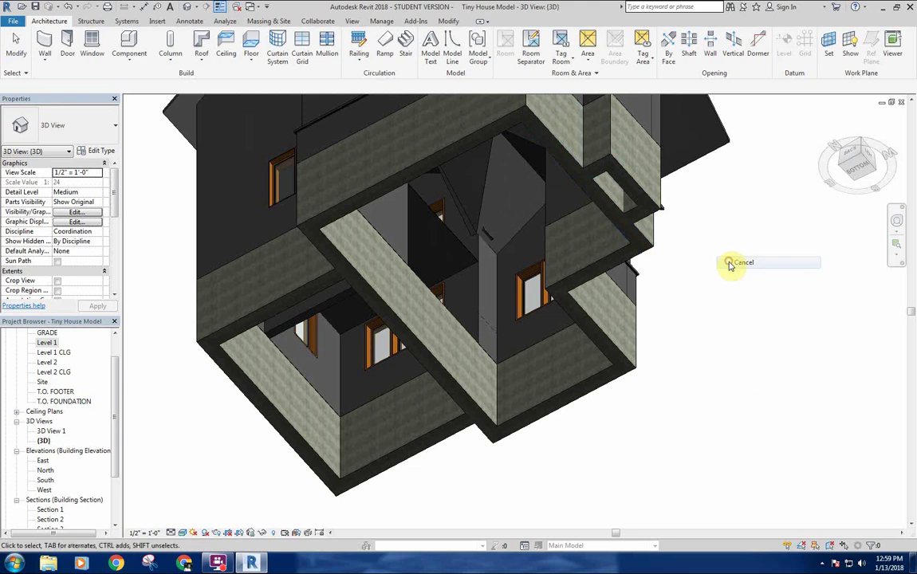
pyautogui.scroll(-4, 692, 311)
pyautogui.keyDown('shift'); pyautogui.moveTo(650, 335); pyautogui.dragTo(563, 429, button='middle'); pyautogui.keyUp('shift')
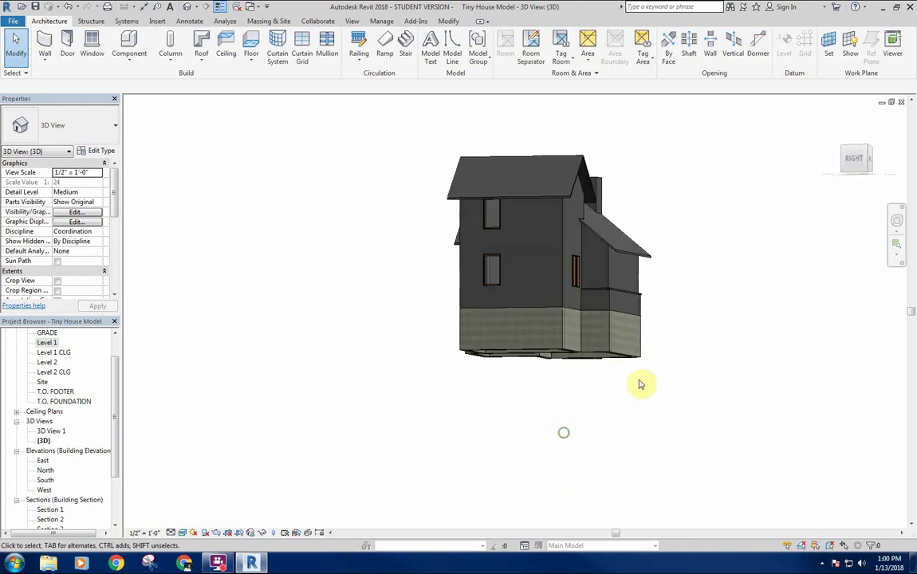
# Step: Select all the foundation walls beneath the house and show them against the level lines in the South elevation
pyautogui.moveTo(673, 345); pyautogui.dragTo(416, 415)
pyautogui.keyDown('shift'); pyautogui.moveTo(417, 415); pyautogui.dragTo(618, 375, button='middle'); pyautogui.keyUp('shift')
pyautogui.doubleClick(44, 480)
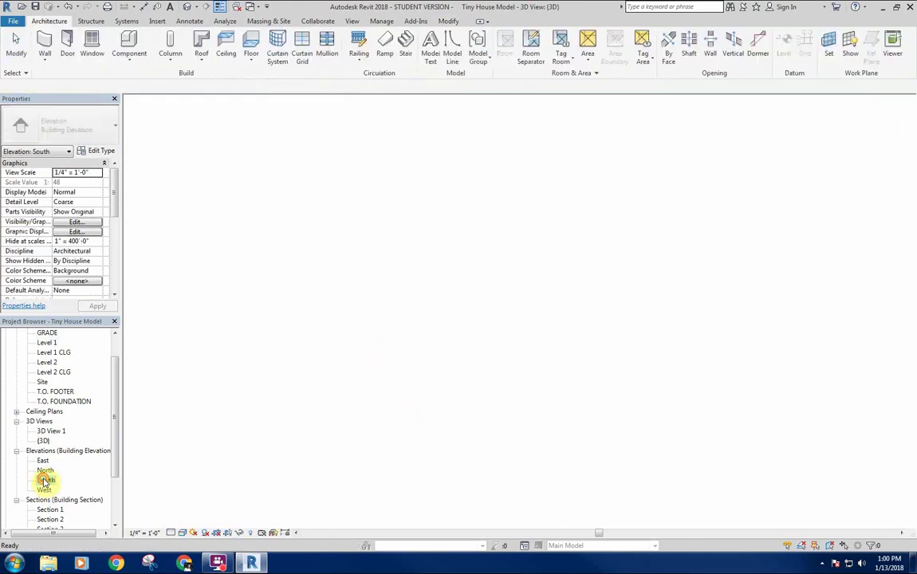
pyautogui.scroll(-2, 457, 356)
pyautogui.moveTo(455, 355); pyautogui.dragTo(539, 359, button='middle')
pyautogui.scroll(3, 690, 338)
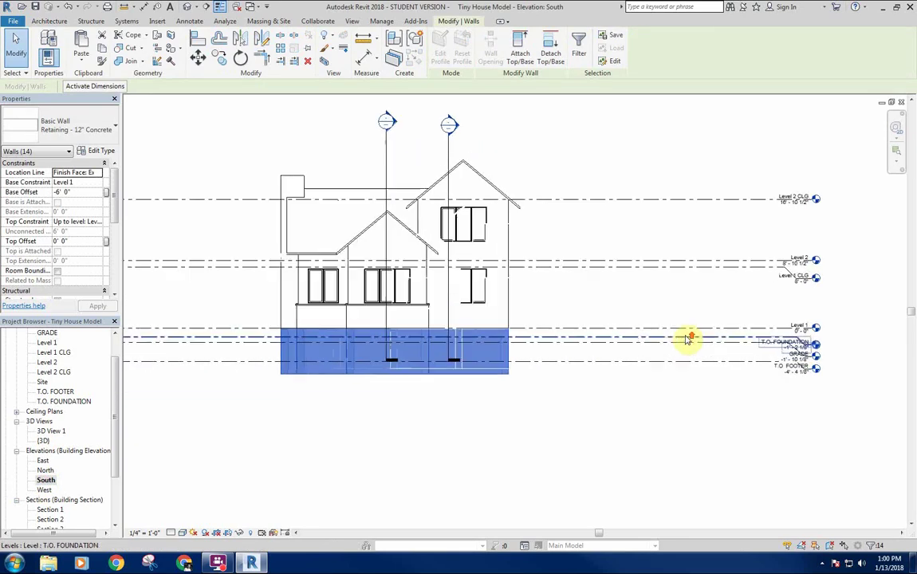
pyautogui.moveTo(598, 318); pyautogui.dragTo(593, 292, button='middle')
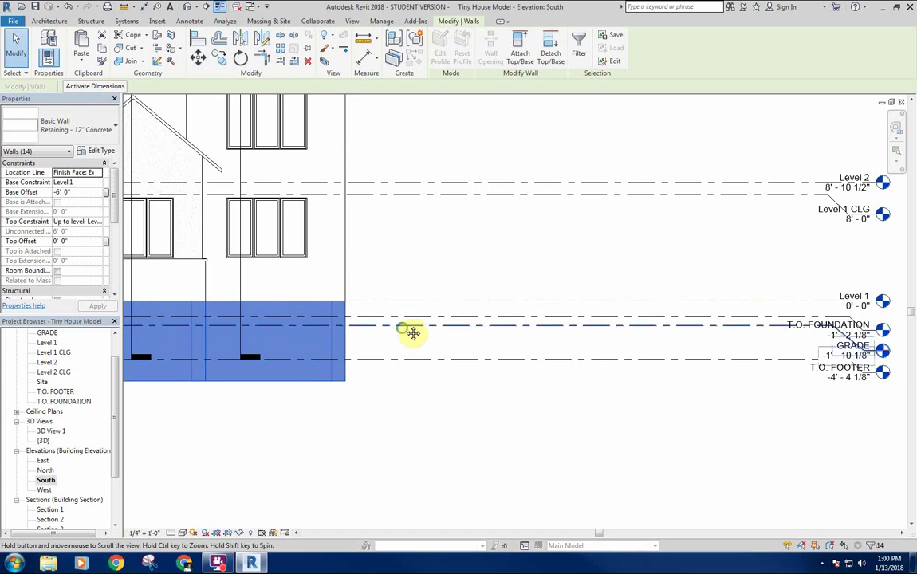
pyautogui.moveTo(412, 332); pyautogui.dragTo(478, 309, button='middle')
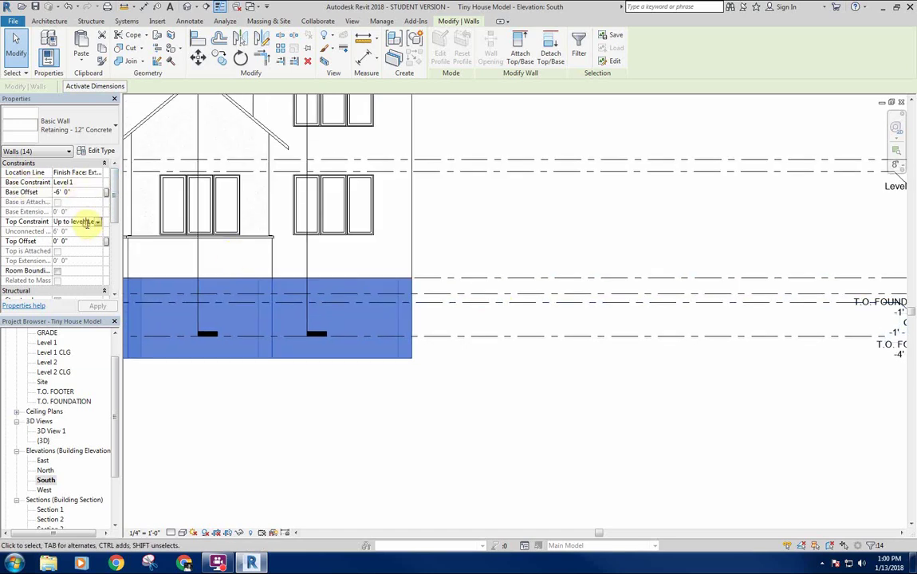
# Step: Constrain both the base and the top of the selected foundation walls to T.O. FOUNDATION, with a base offset of 0' 0"
pyautogui.click(95, 222)
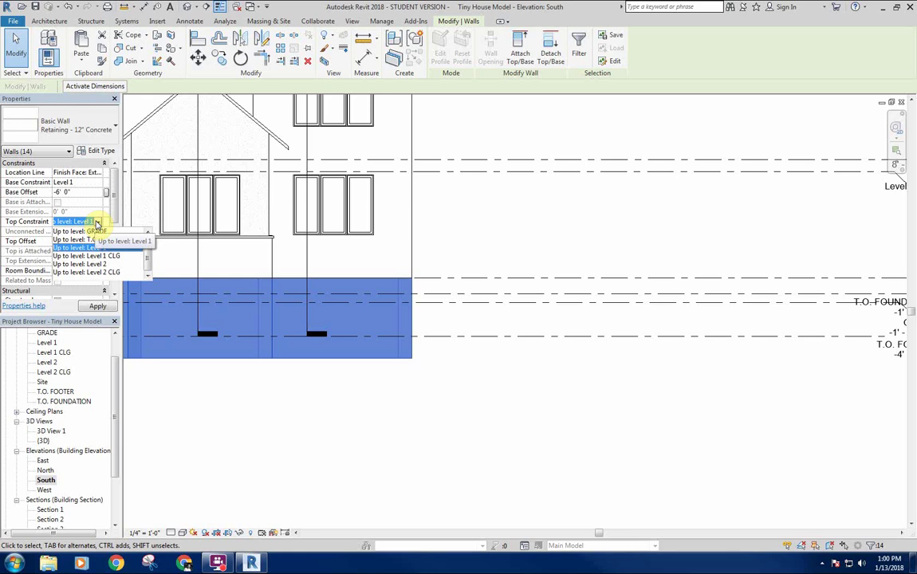
pyautogui.click(97, 224)
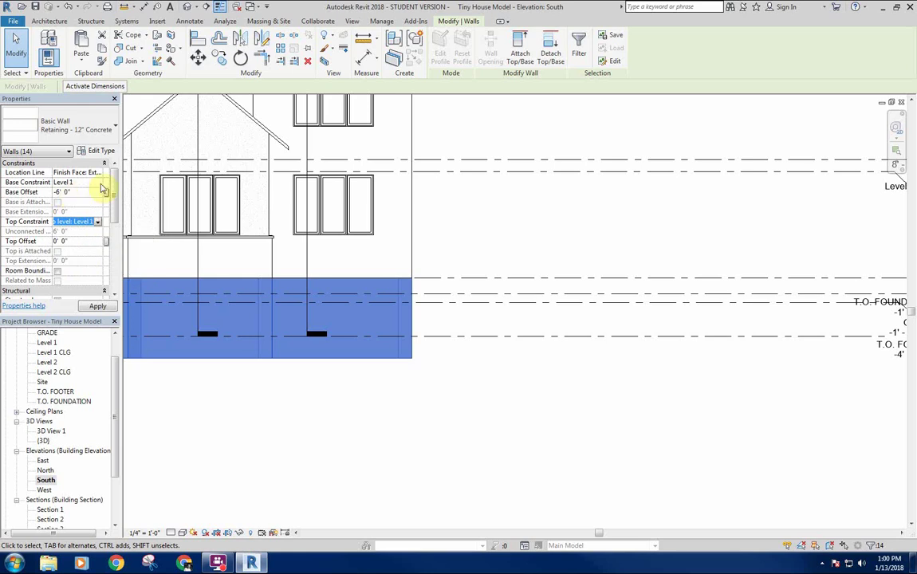
pyautogui.click(98, 183)
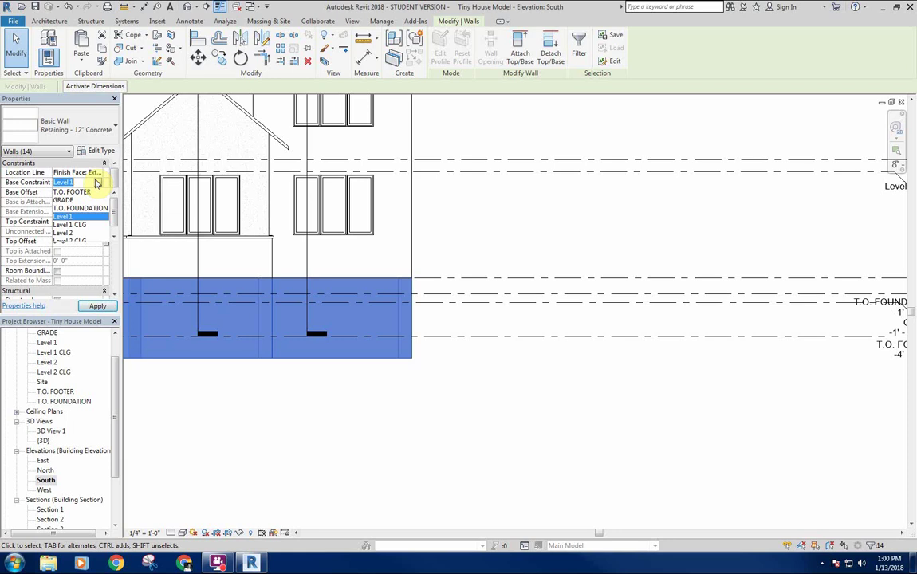
pyautogui.click(83, 209)
pyautogui.click(98, 222)
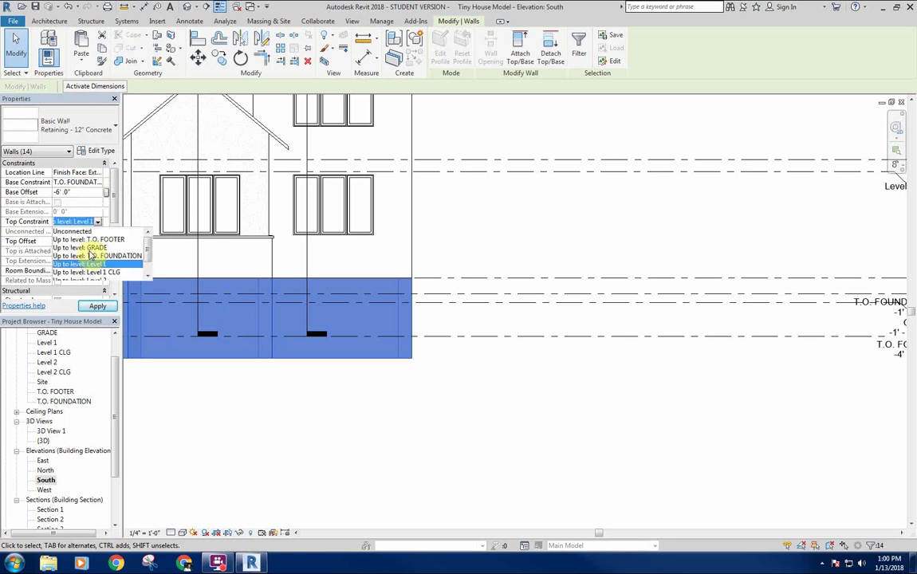
pyautogui.click(90, 256)
pyautogui.scroll(-4, 508, 380)
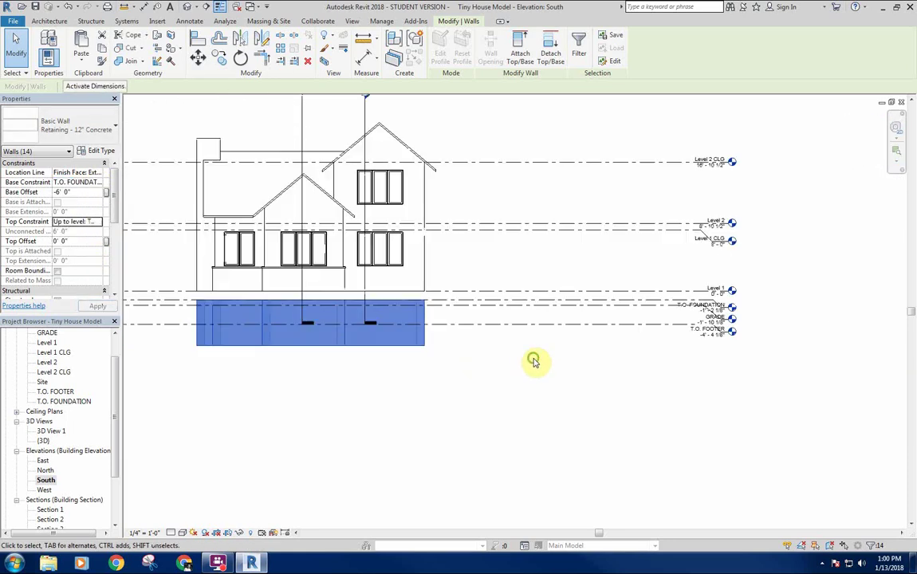
pyautogui.moveTo(533, 360); pyautogui.dragTo(493, 355, button='middle')
pyautogui.moveTo(371, 367); pyautogui.dragTo(396, 369, button='middle')
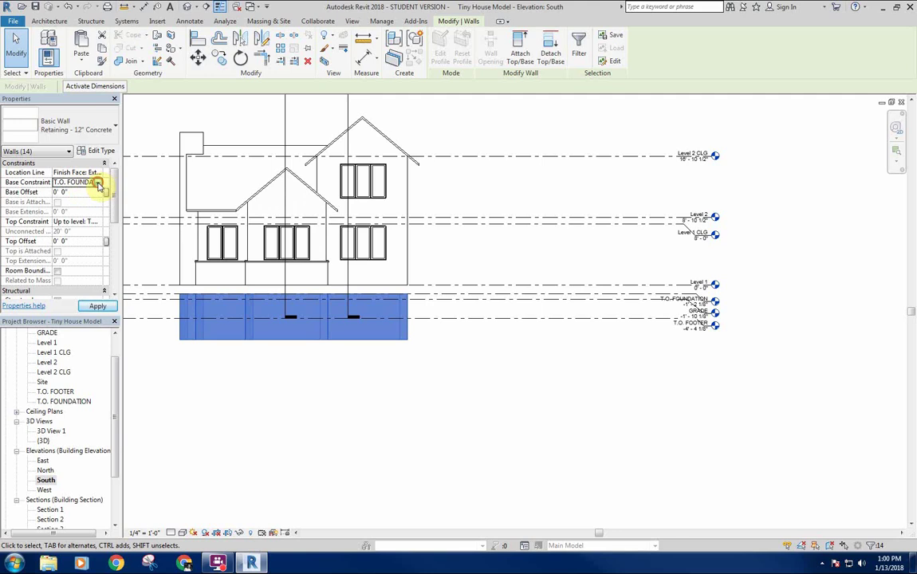
# Step: Set the selected foundation walls' base constraint to T.O. FOOTER, reselect T.O. FOUNDATION as their top constraint, and clear the selection
pyautogui.click(98, 182)
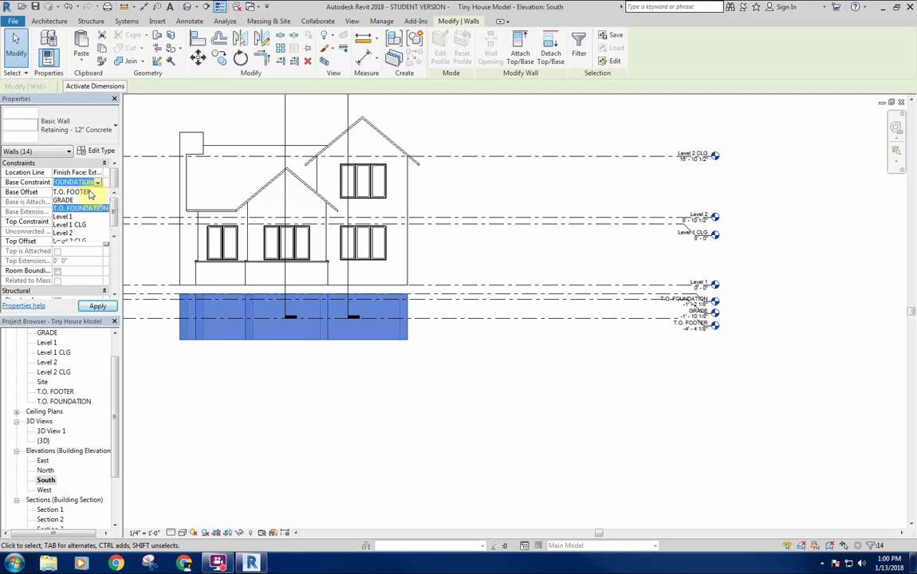
pyautogui.click(89, 193)
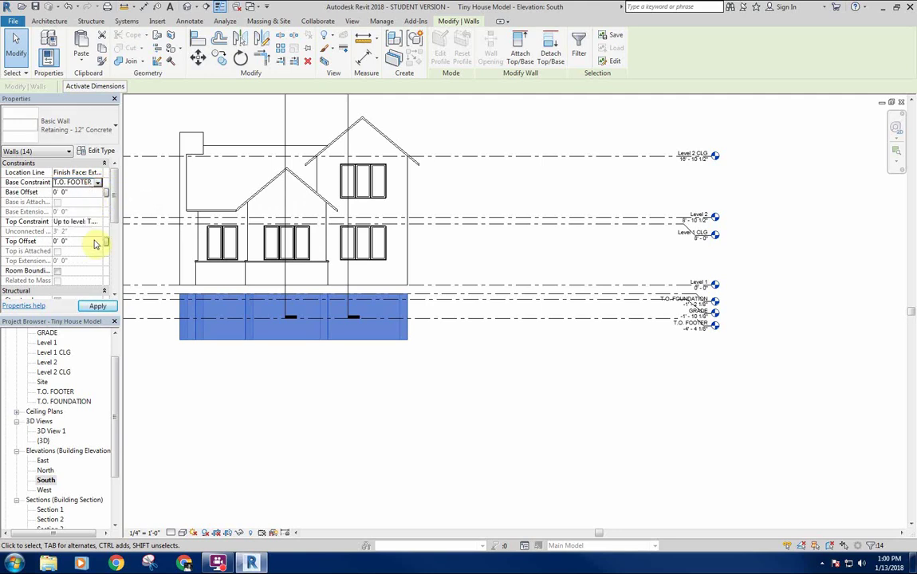
pyautogui.scroll(4, 610, 348)
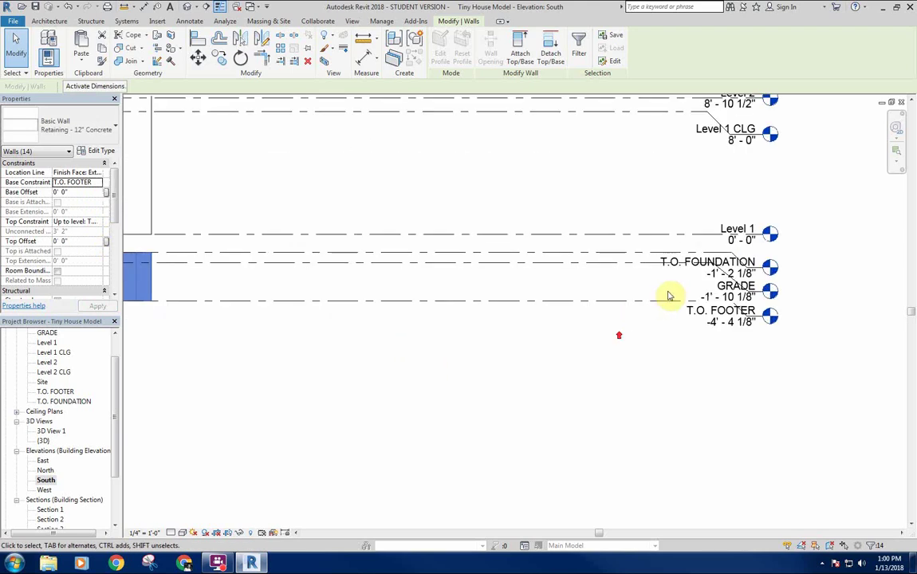
pyautogui.scroll(-3, 618, 315)
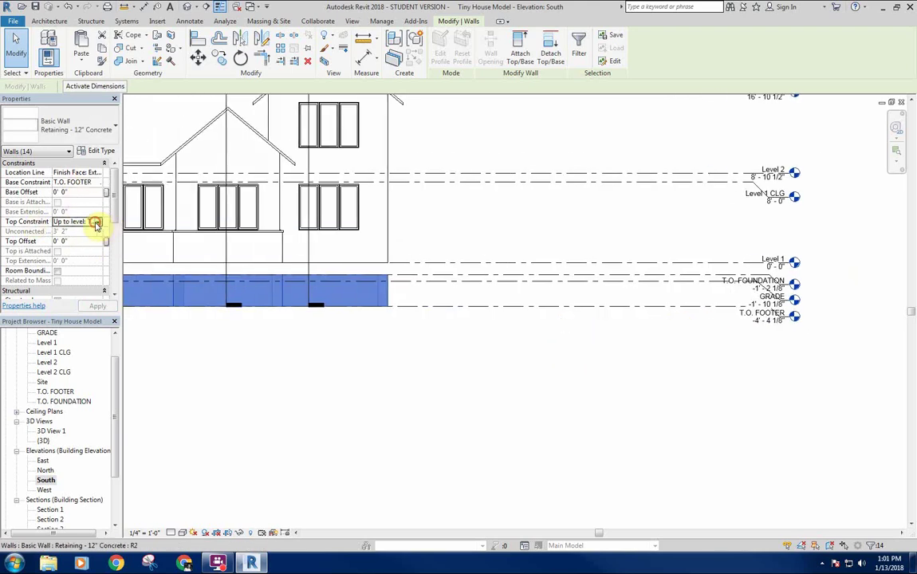
pyautogui.click(95, 223)
pyautogui.click(96, 255)
pyautogui.click(469, 343)
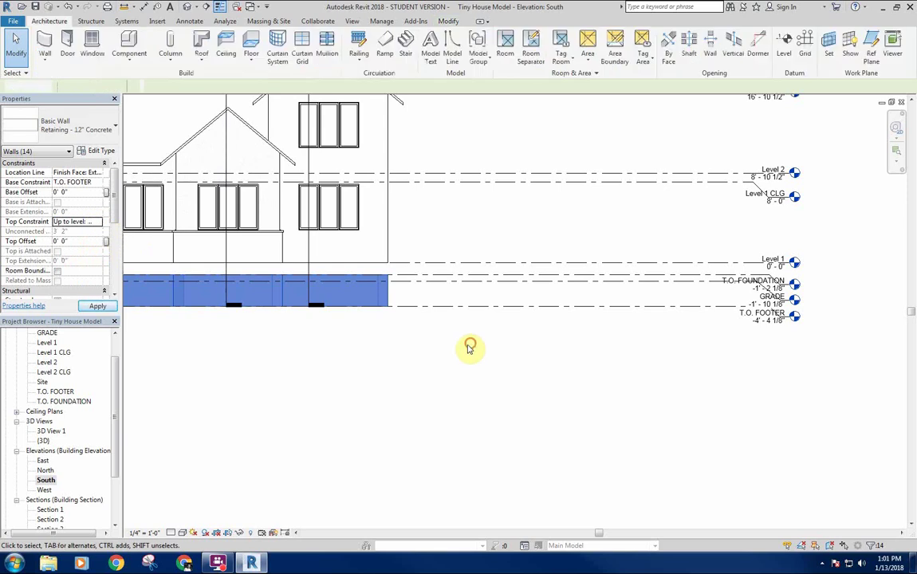
# Step: Return to the default 3D view and examine the foundation walls' height and position from the front and chimney sides
pyautogui.moveTo(409, 284); pyautogui.dragTo(446, 284, button='middle')
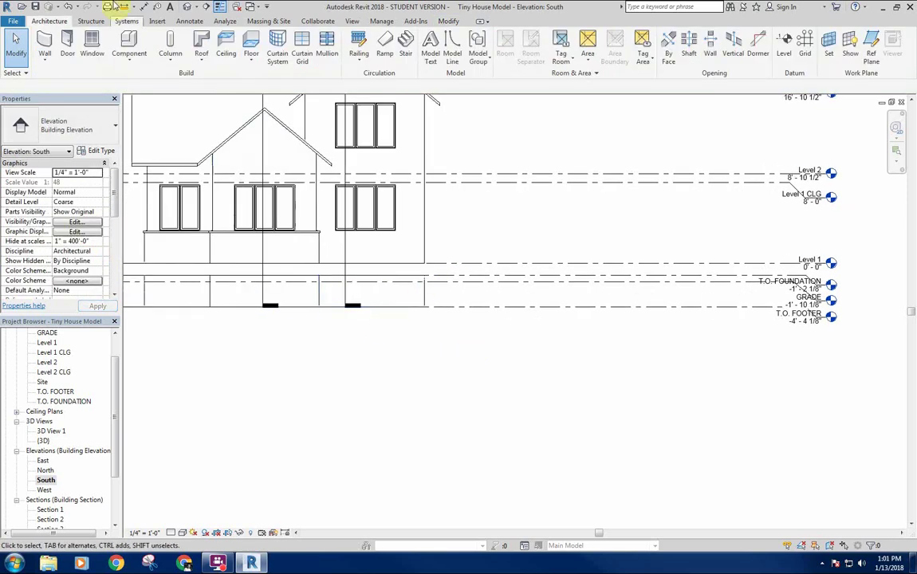
pyautogui.click(185, 7)
pyautogui.keyDown('shift'); pyautogui.moveTo(417, 409); pyautogui.dragTo(434, 333, button='middle'); pyautogui.keyUp('shift')
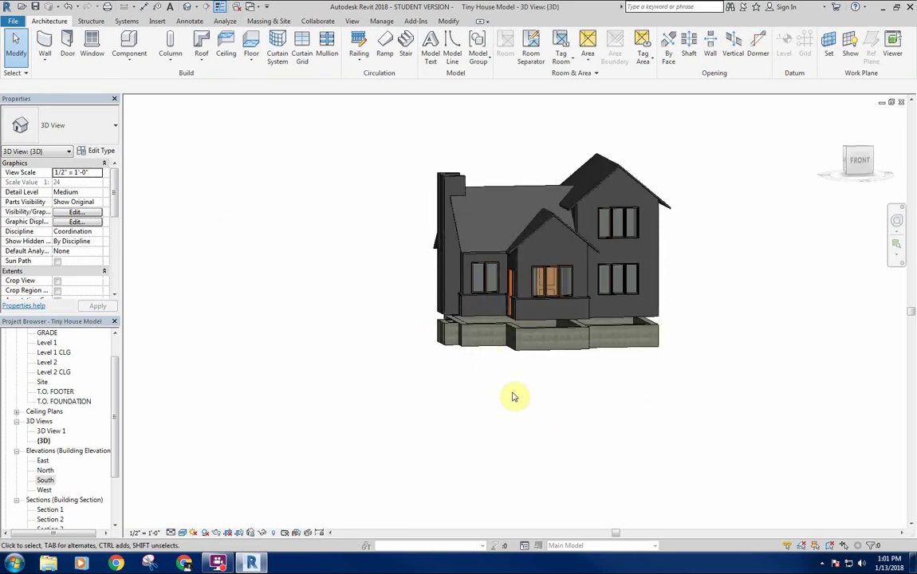
pyautogui.keyDown('shift'); pyautogui.moveTo(513, 396); pyautogui.dragTo(575, 374, button='middle'); pyautogui.keyUp('shift')
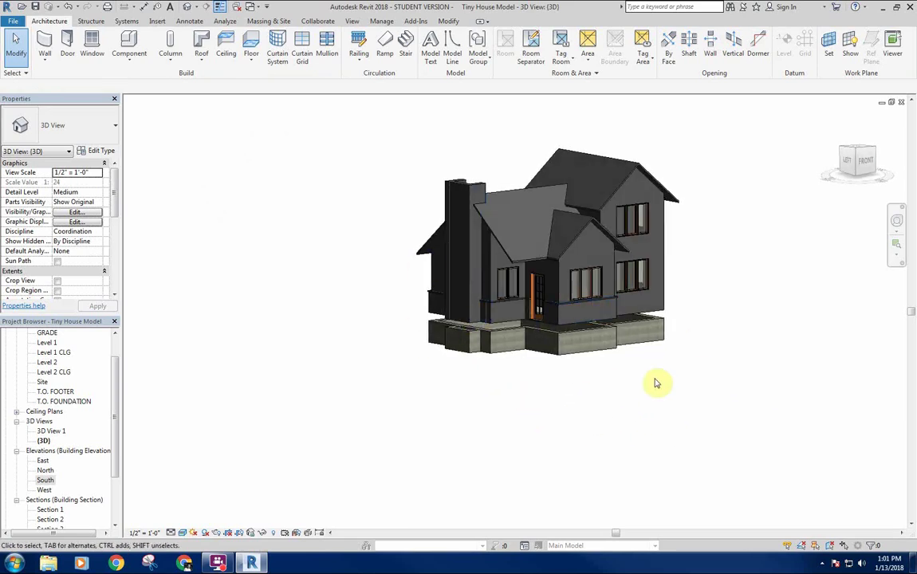
pyautogui.keyDown('shift'); pyautogui.moveTo(656, 383); pyautogui.dragTo(599, 414, button='middle'); pyautogui.keyUp('shift')
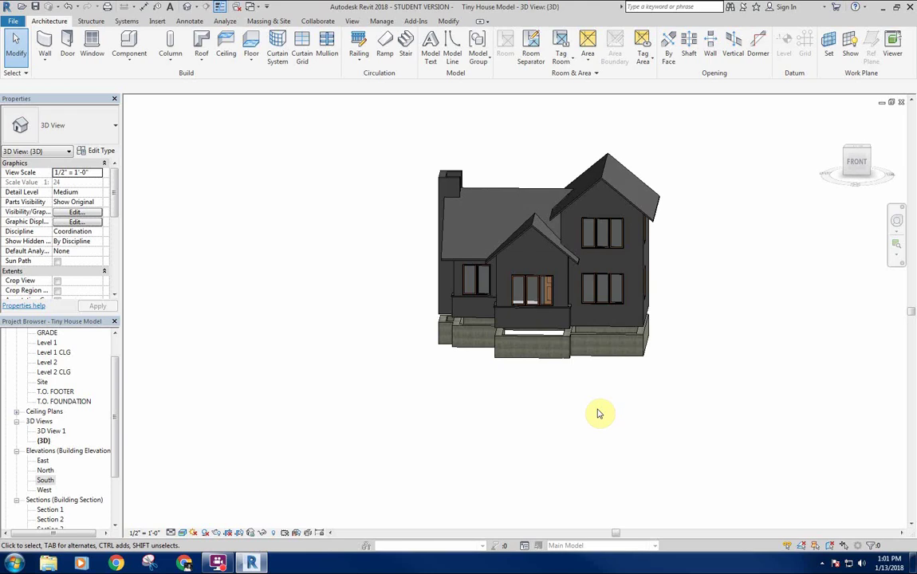
pyautogui.keyDown('shift'); pyautogui.moveTo(597, 411); pyautogui.dragTo(536, 435, button='middle'); pyautogui.keyUp('shift')
pyautogui.keyDown('shift'); pyautogui.moveTo(482, 356); pyautogui.dragTo(527, 414, button='middle'); pyautogui.keyUp('shift')
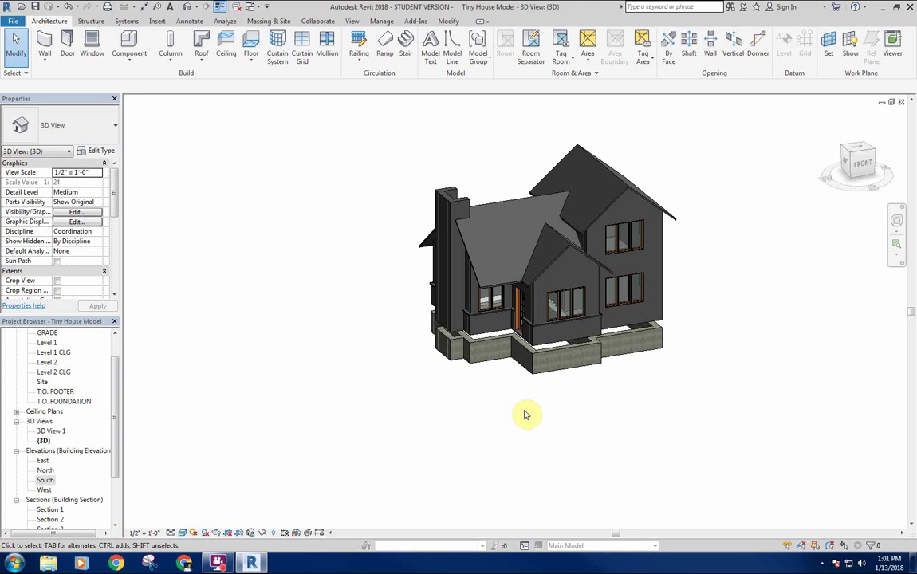
pyautogui.moveTo(440, 361); pyautogui.dragTo(431, 394, button='middle')
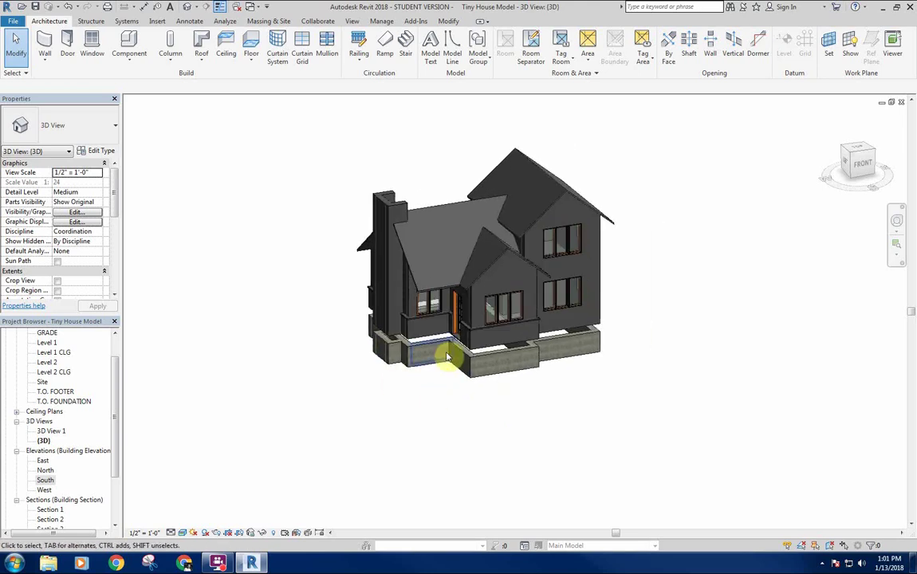
pyautogui.scroll(6, 395, 400)
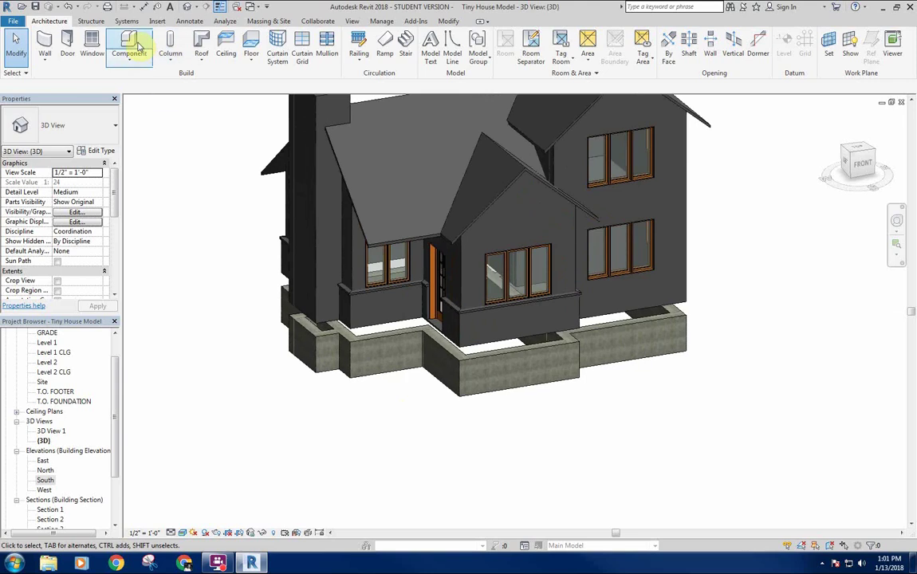
# Step: For a structural wall foundation, duplicate the bearing footing type as "Bearing Footing - 24" x 10"" with 2' 0" width and 0' 10" thickness
pyautogui.click(97, 23)
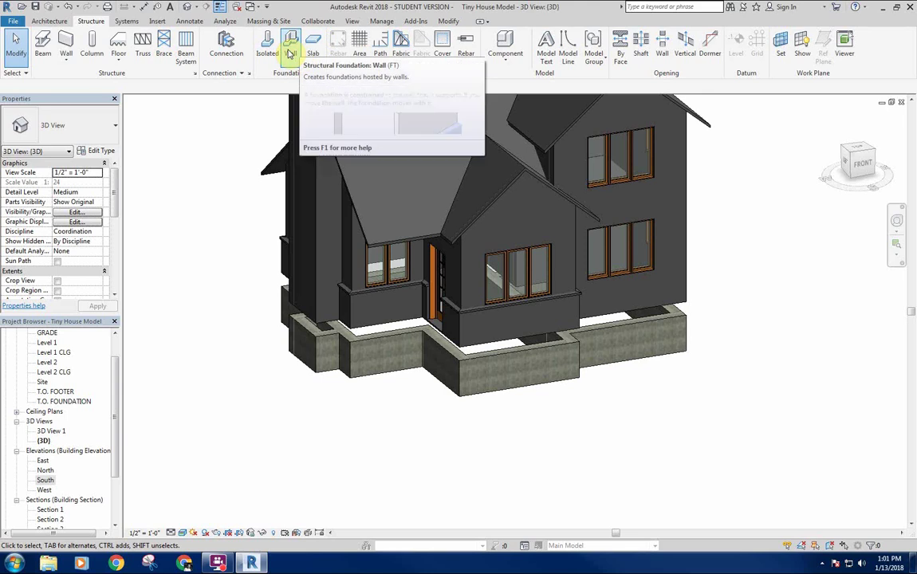
pyautogui.click(290, 53)
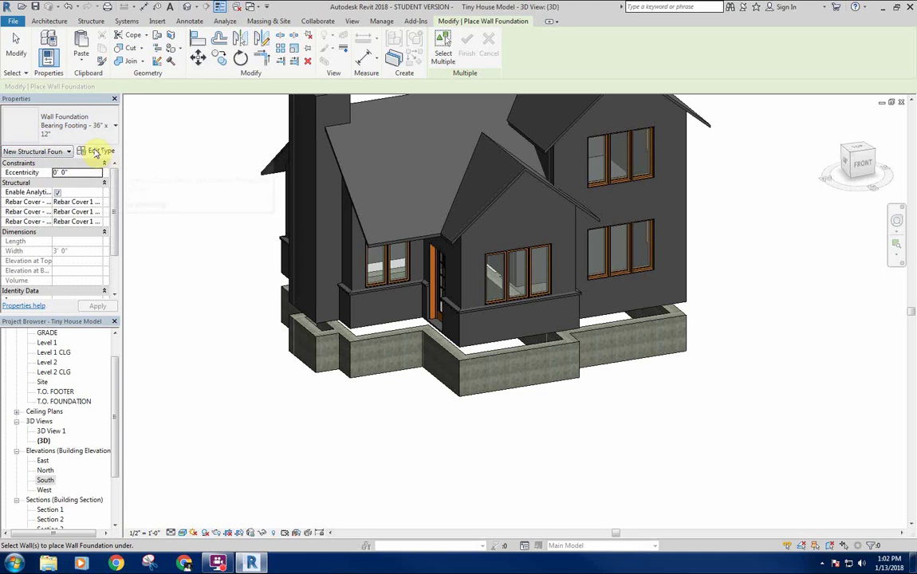
pyautogui.click(97, 151)
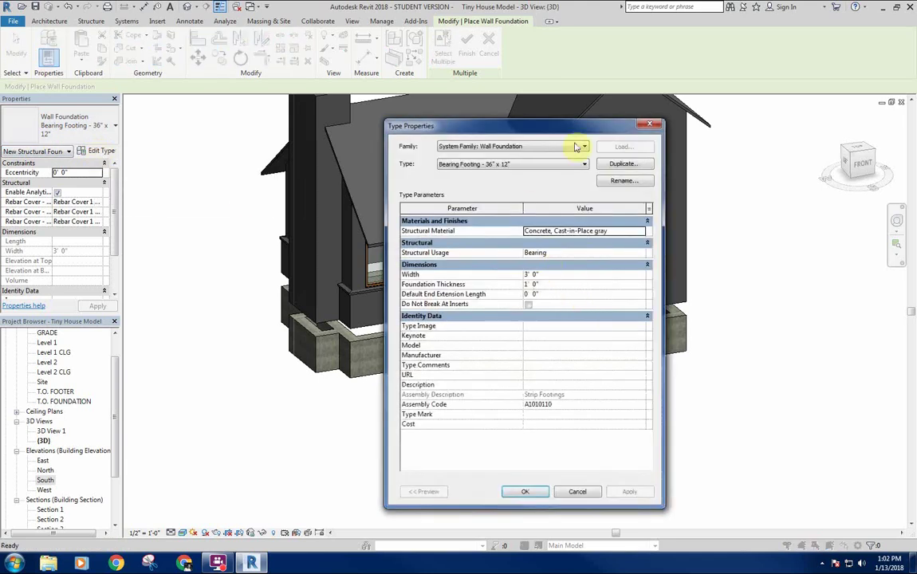
pyautogui.click(622, 165)
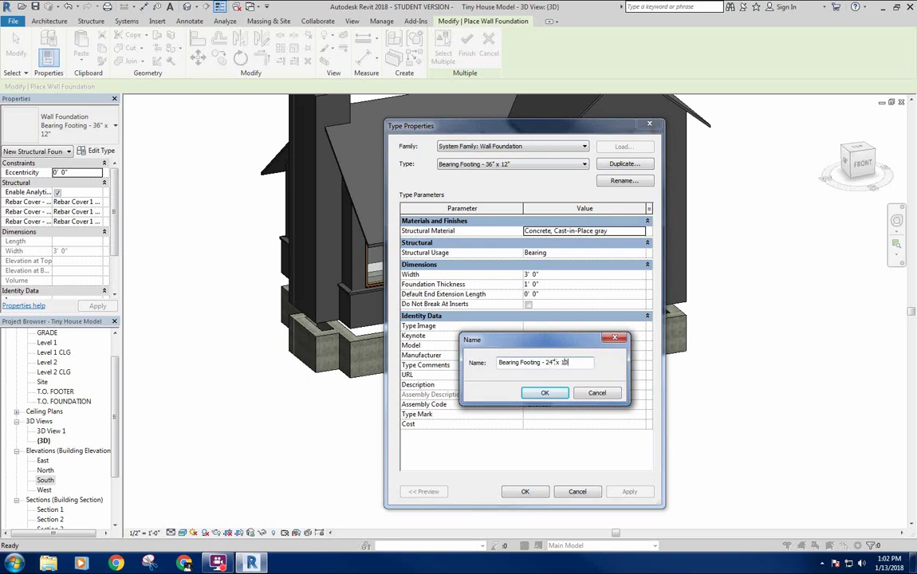
pyautogui.press('Return')
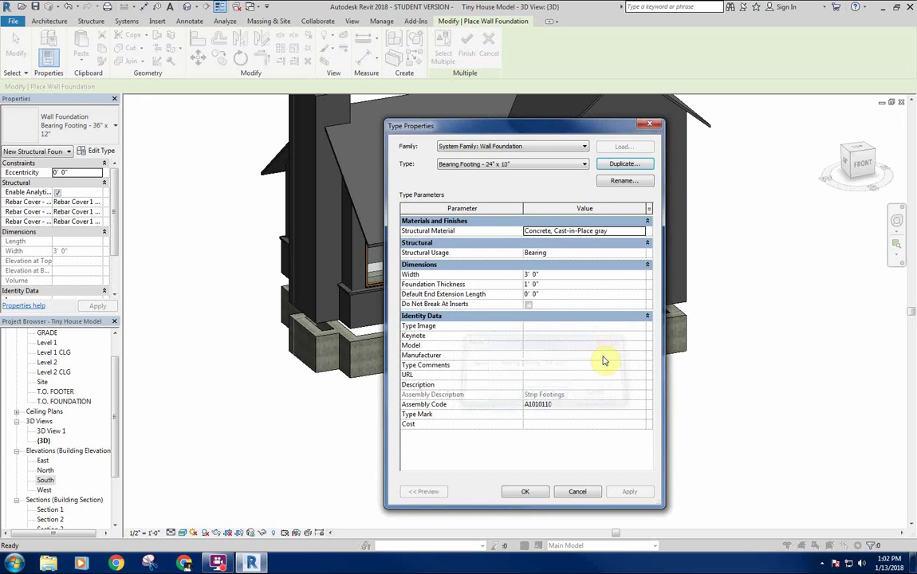
pyautogui.click(565, 284)
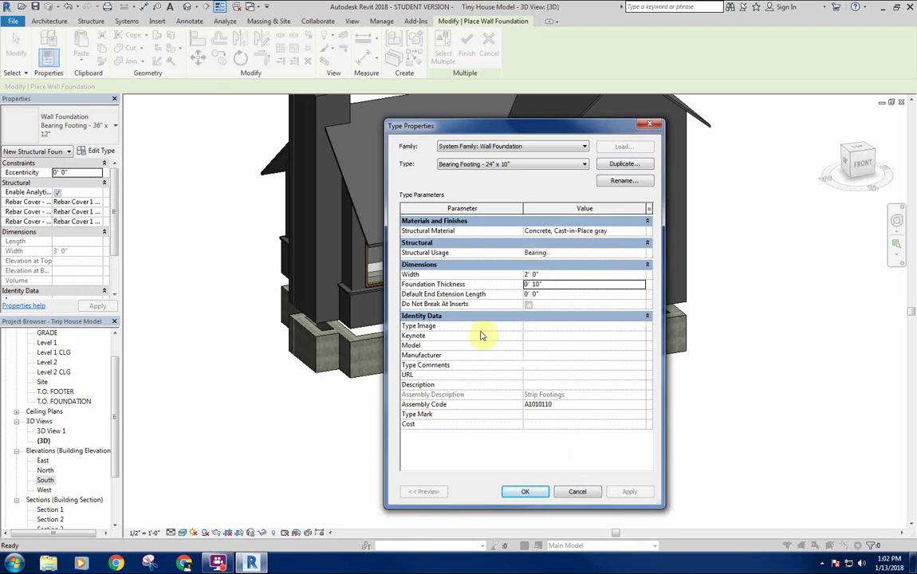
pyautogui.click(535, 493)
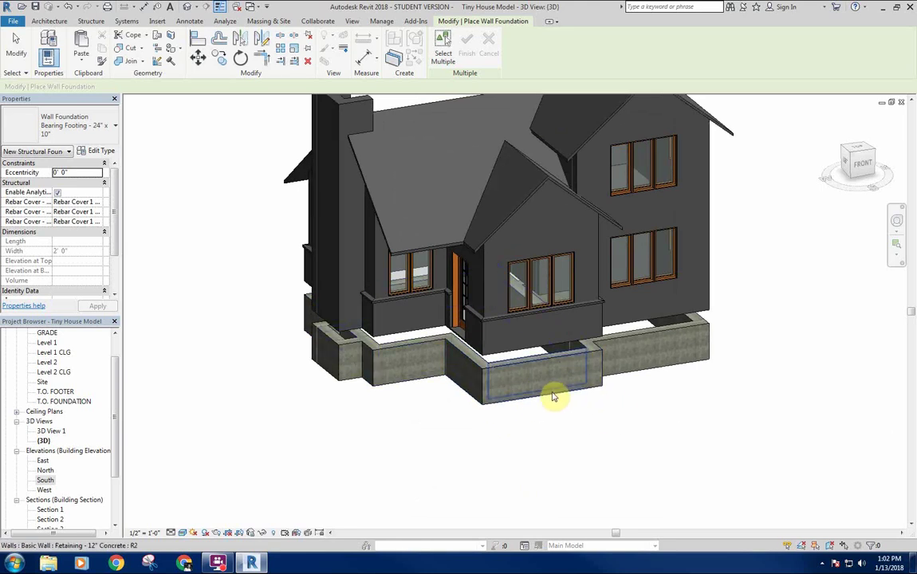
# Step: Place the 24" x 10" bearing footing beneath all the foundation walls around the house, picking connected walls as chains where possible
pyautogui.click(553, 397)
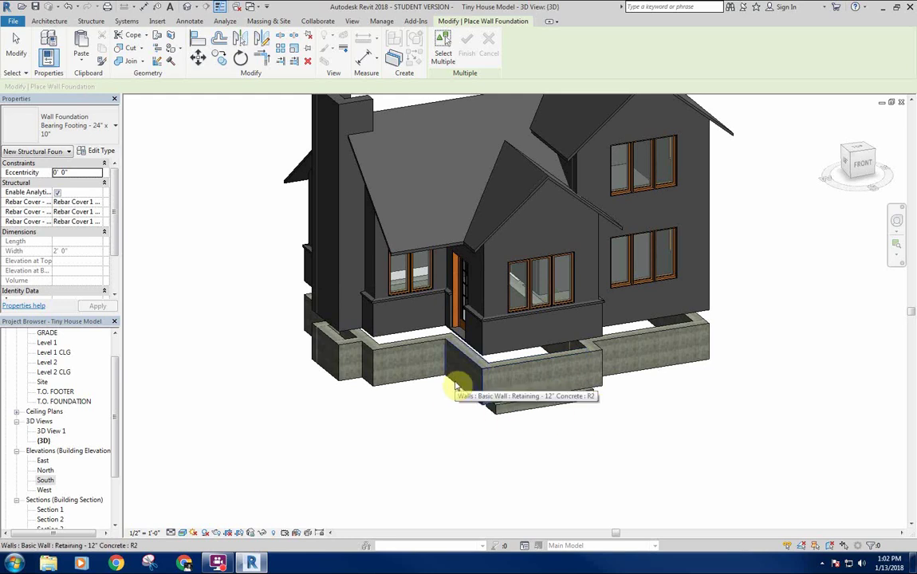
pyautogui.press('Tab')
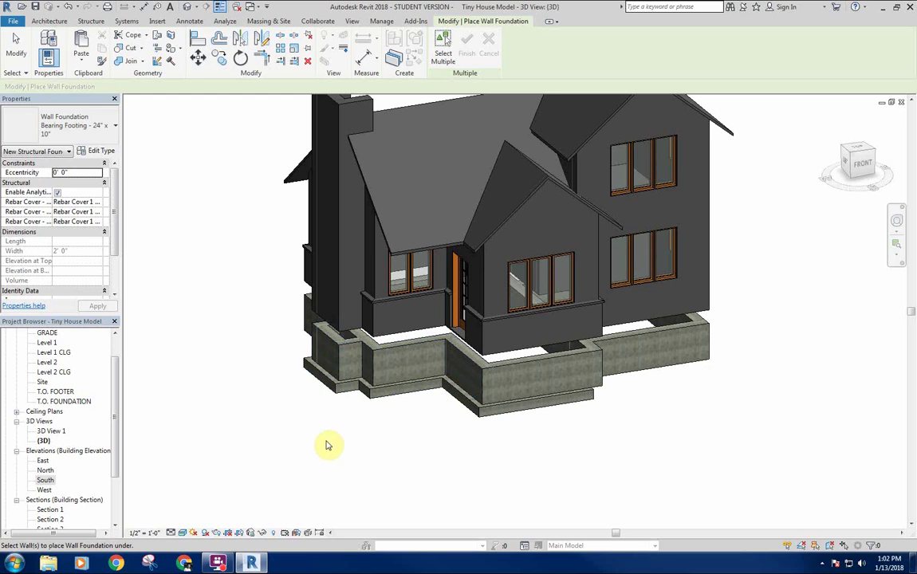
pyautogui.keyDown('shift'); pyautogui.moveTo(287, 403); pyautogui.dragTo(526, 425, button='middle'); pyautogui.keyUp('shift')
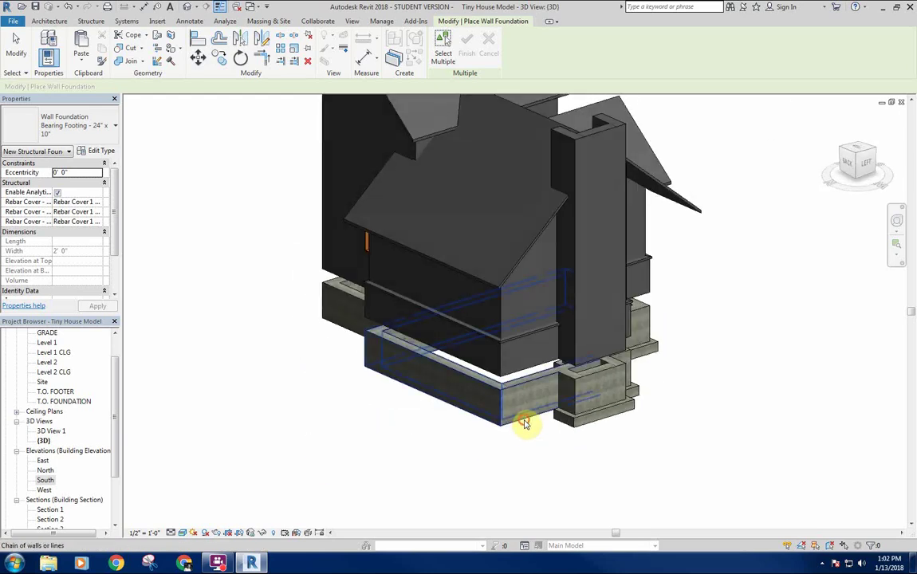
pyautogui.keyDown('shift'); pyautogui.moveTo(347, 437); pyautogui.dragTo(456, 411, button='middle'); pyautogui.keyUp('shift')
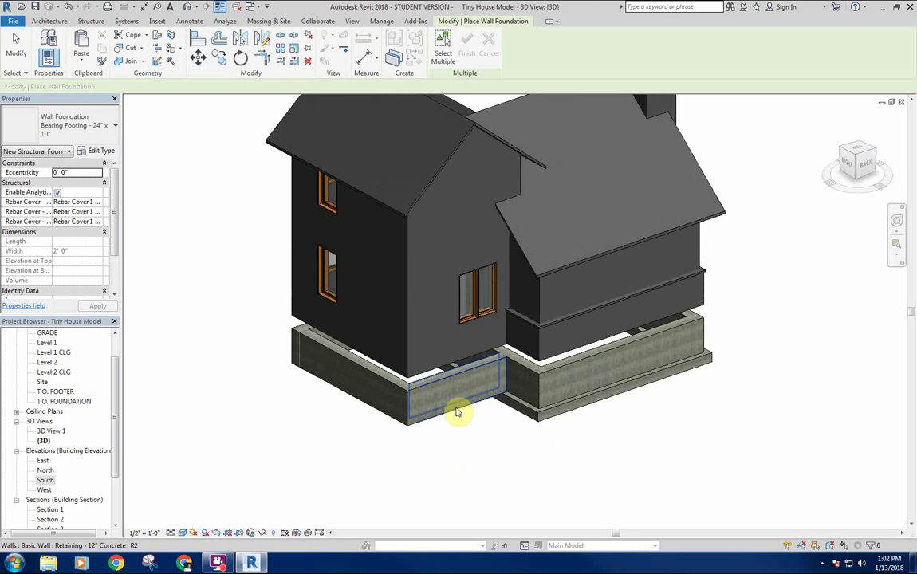
pyautogui.keyDown('shift'); pyautogui.moveTo(316, 463); pyautogui.dragTo(372, 313, button='middle'); pyautogui.keyUp('shift')
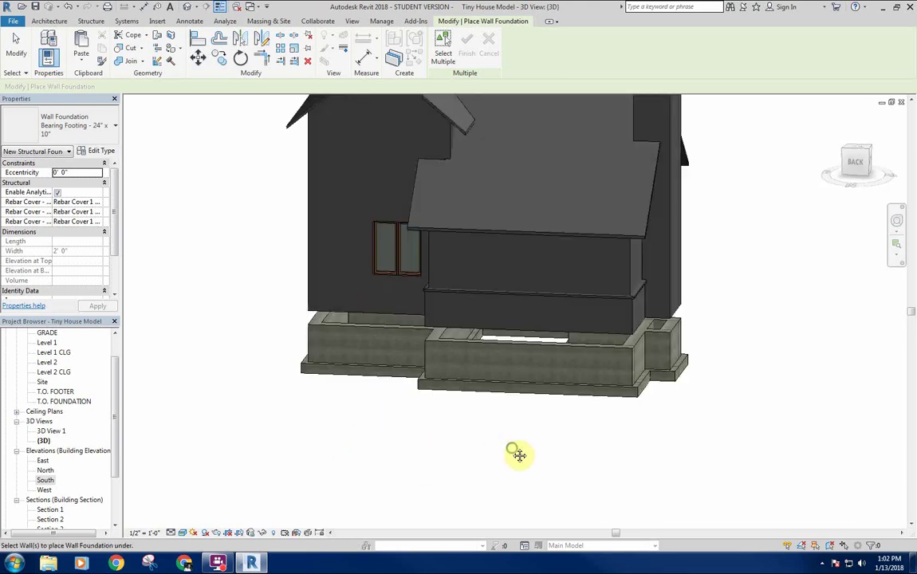
pyautogui.keyDown('shift'); pyautogui.moveTo(518, 455); pyautogui.dragTo(561, 321, button='middle'); pyautogui.keyUp('shift')
pyautogui.keyDown('shift'); pyautogui.moveTo(642, 451); pyautogui.dragTo(452, 436, button='middle'); pyautogui.keyUp('shift')
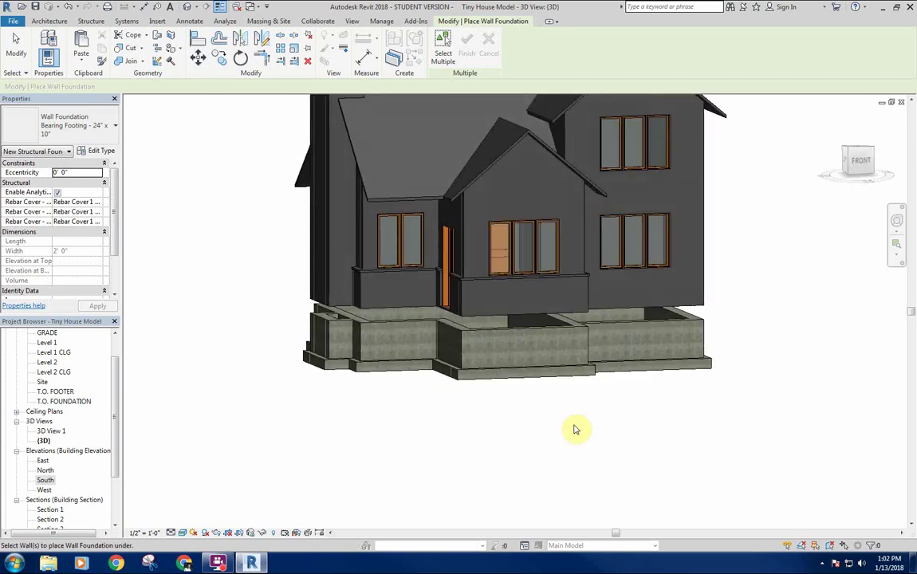
# Step: Finish placing wall foundations and examine the foundation walls and footings in 3D from the front and chimney sides
pyautogui.rightClick(517, 410)
pyautogui.click(563, 266)
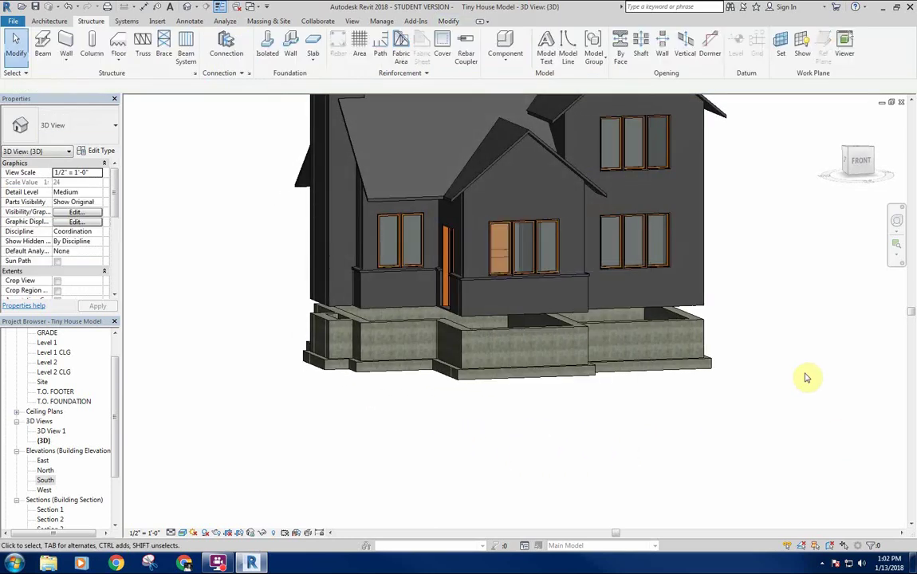
pyautogui.rightClick(783, 374)
pyautogui.click(799, 375)
pyautogui.scroll(-1, 771, 392)
pyautogui.moveTo(773, 392); pyautogui.dragTo(733, 383, button='middle')
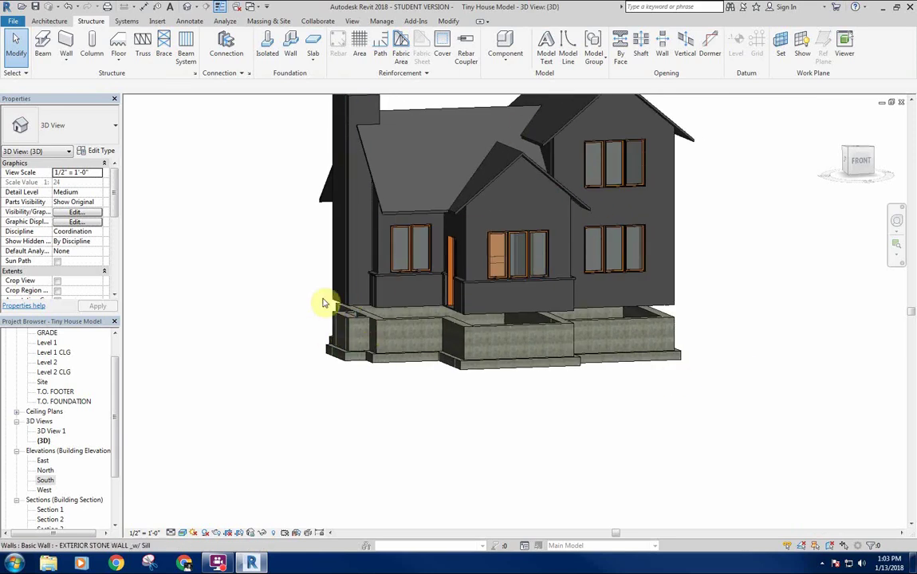
pyautogui.keyDown('shift'); pyautogui.moveTo(592, 409); pyautogui.dragTo(572, 414, button='middle'); pyautogui.keyUp('shift')
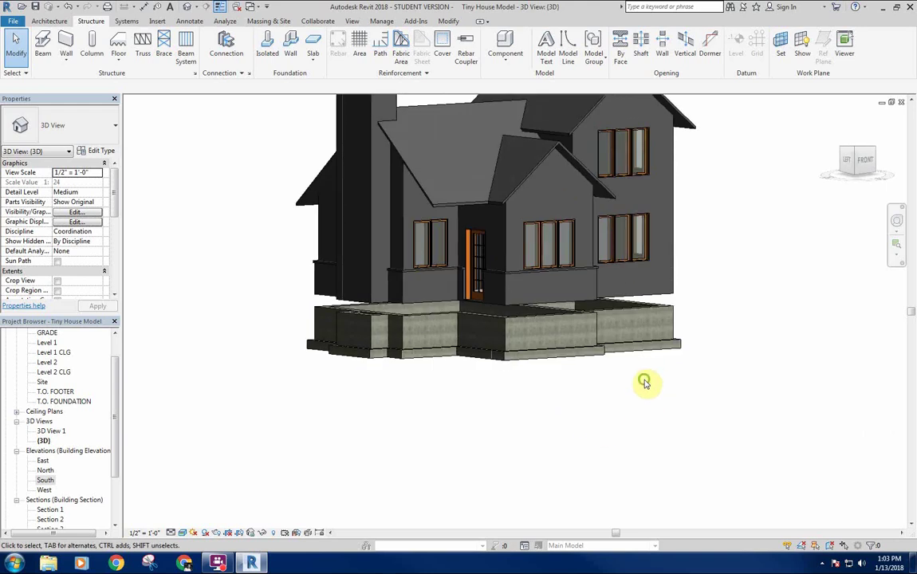
pyautogui.keyDown('shift'); pyautogui.moveTo(642, 381); pyautogui.dragTo(594, 147, button='middle'); pyautogui.keyUp('shift')
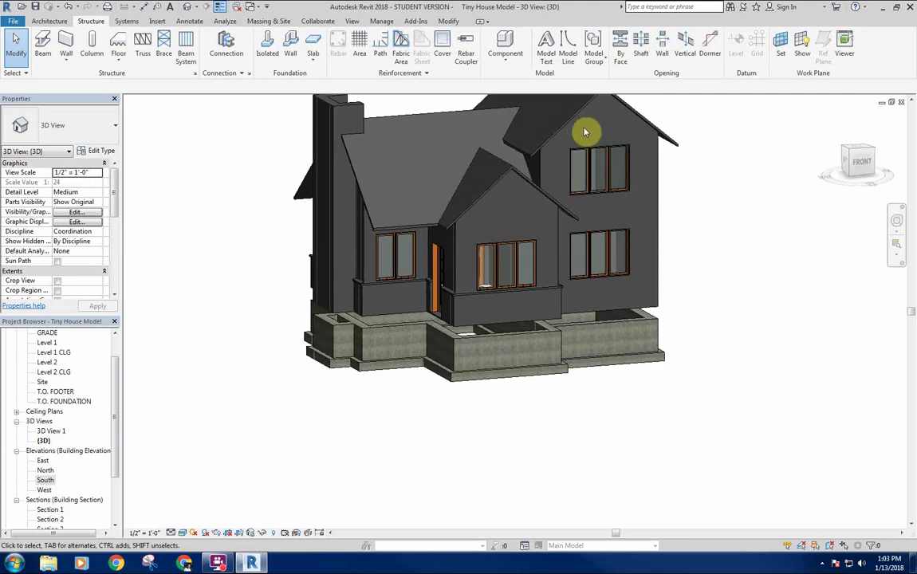
pyautogui.moveTo(617, 143); pyautogui.dragTo(610, 150, button='middle')
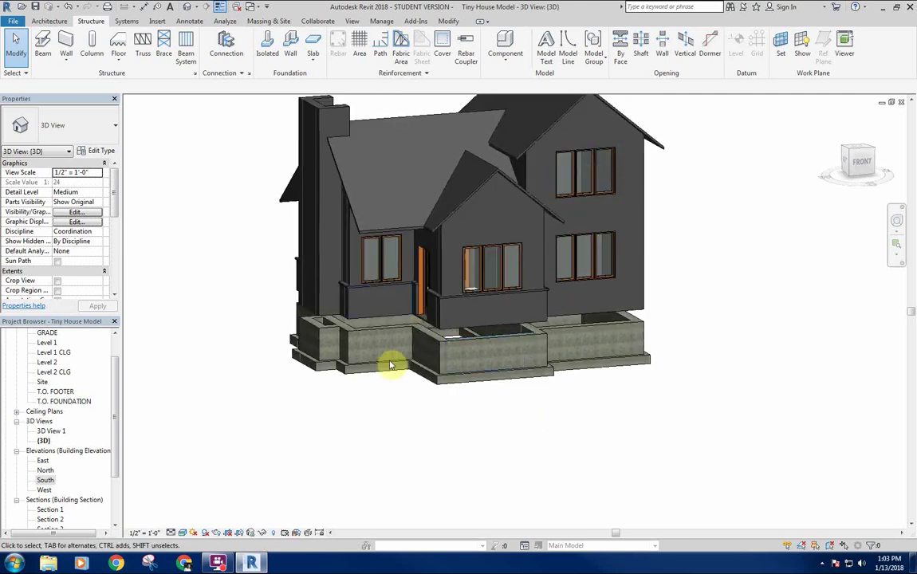
pyautogui.moveTo(393, 406); pyautogui.dragTo(384, 399, button='middle')
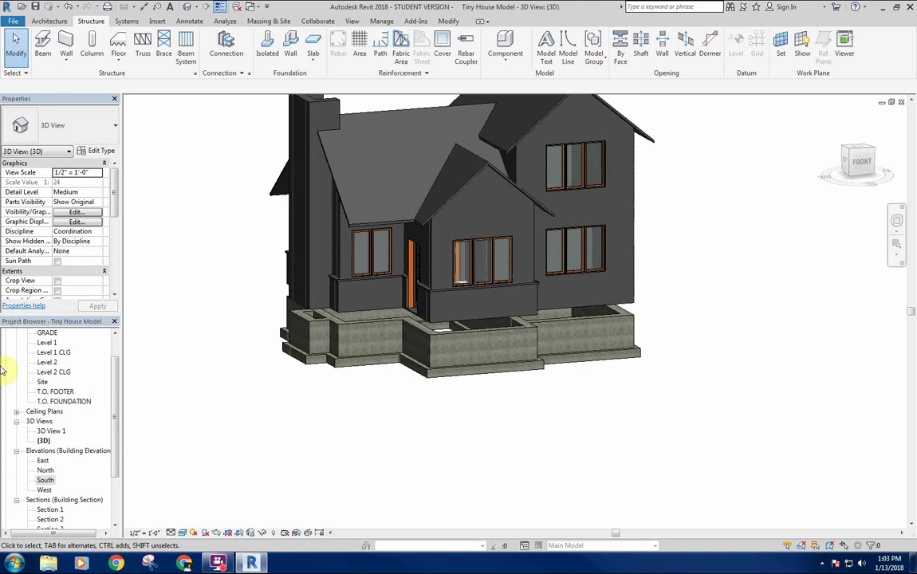
# Step: Open the Level 2 floor plan and bring the upstairs room's exterior walls into view
pyautogui.doubleClick(47, 362)
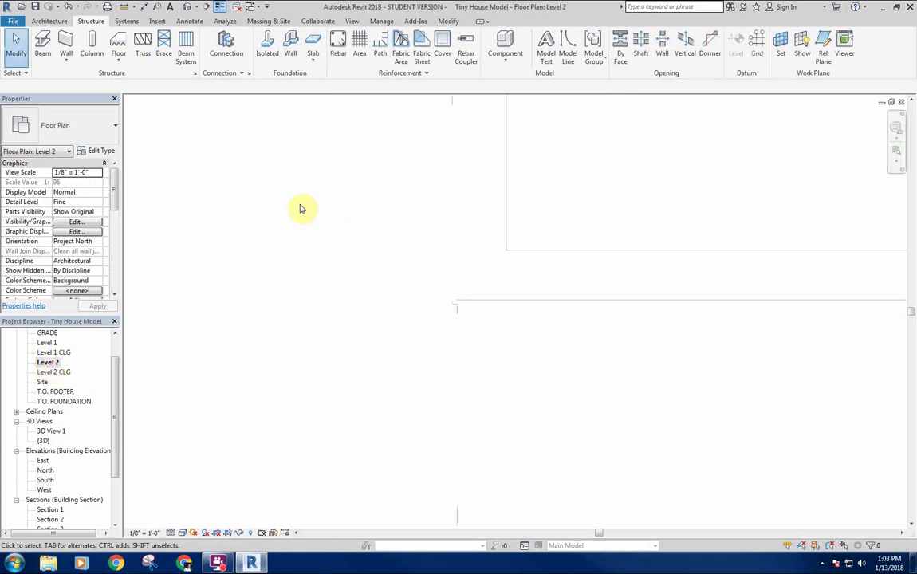
pyautogui.scroll(-5, 545, 205)
pyautogui.scroll(5, 581, 216)
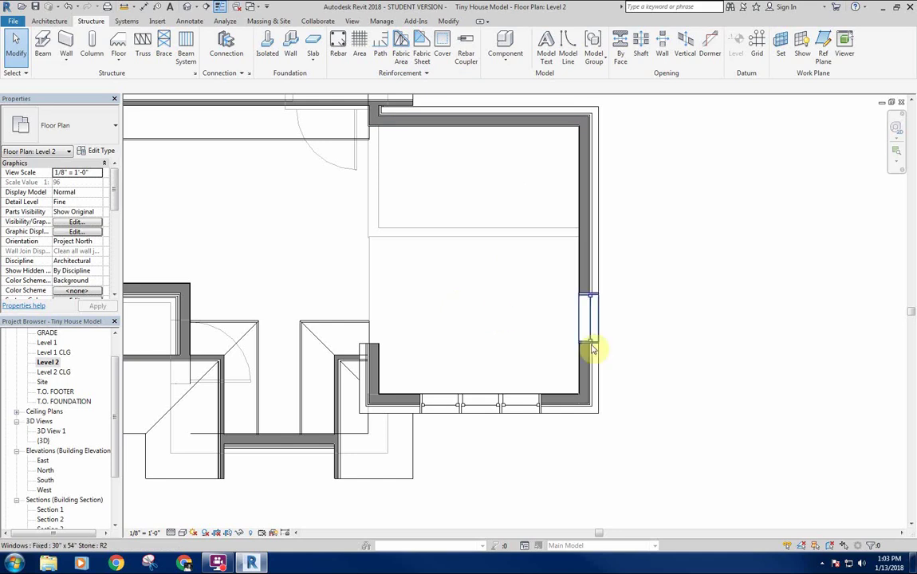
pyautogui.moveTo(460, 299); pyautogui.dragTo(457, 283, button='middle')
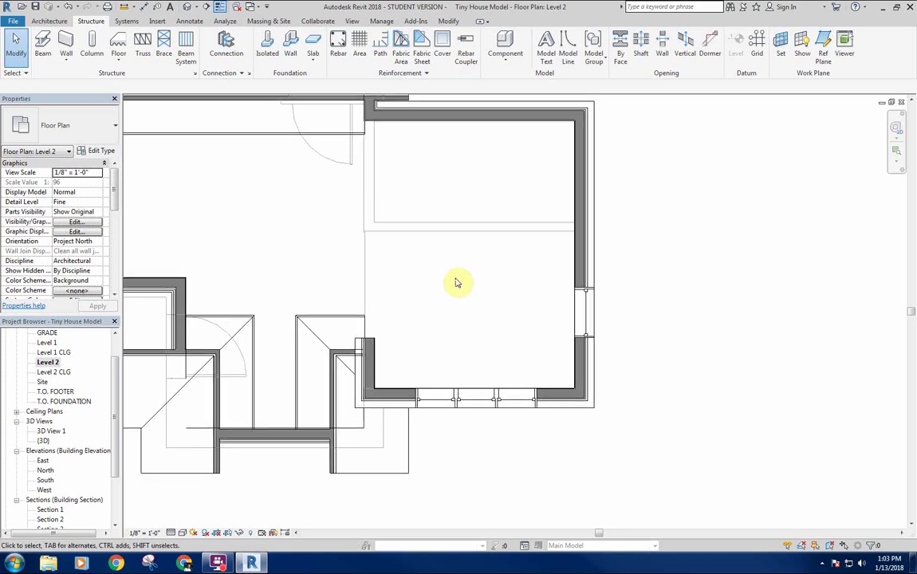
pyautogui.moveTo(270, 169); pyautogui.dragTo(275, 173, button='middle')
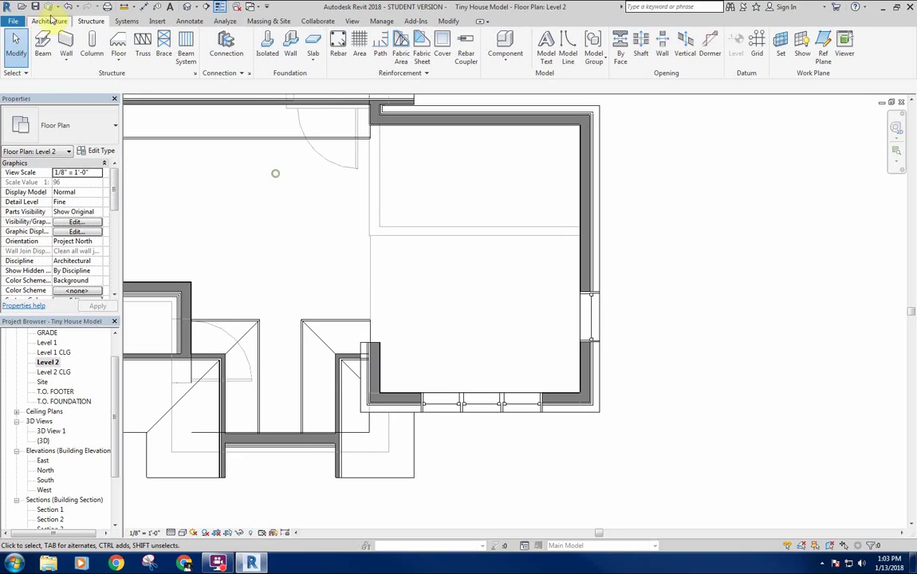
# Step: Begin an architectural floor on Level 2 and duplicate the Generic - 12" type as "2nd Floor"
pyautogui.click(54, 22)
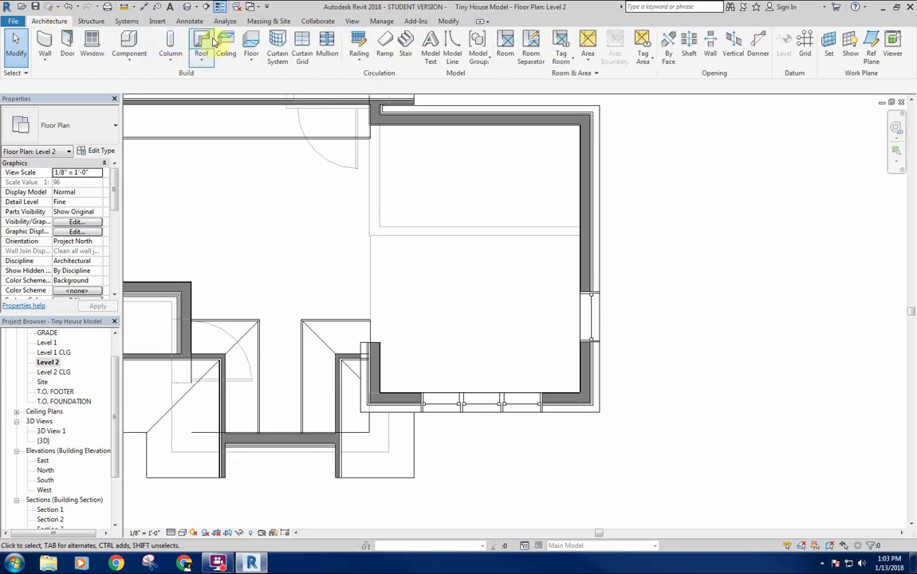
pyautogui.click(251, 42)
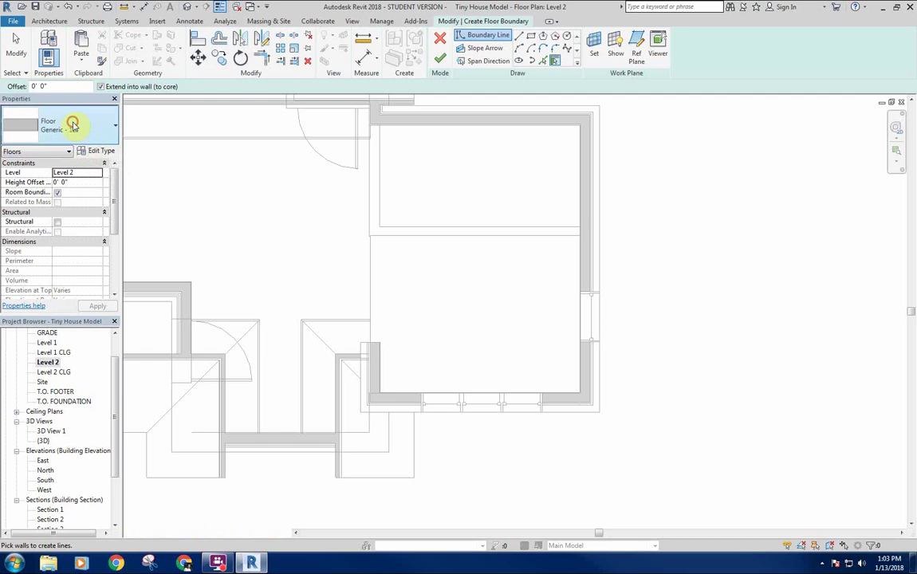
pyautogui.click(83, 129)
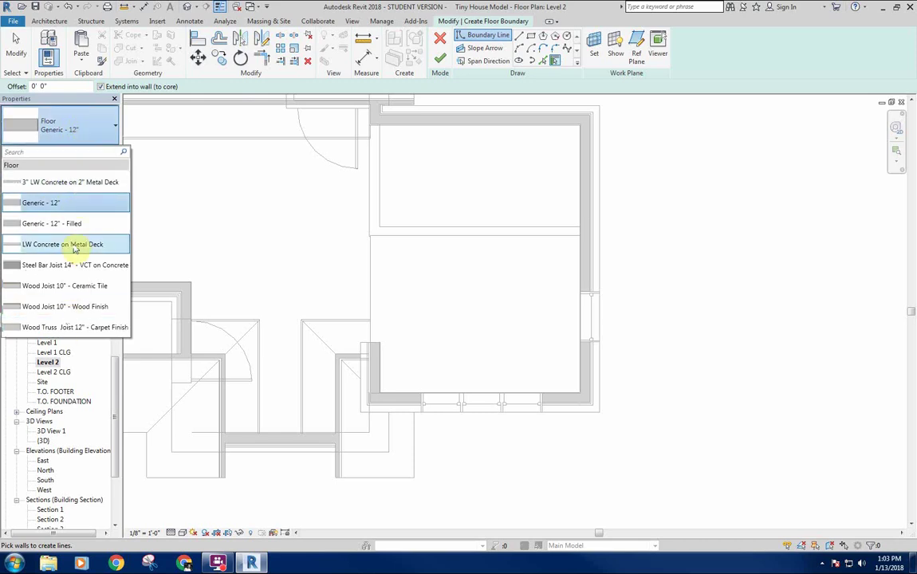
pyautogui.click(83, 134)
pyautogui.click(101, 150)
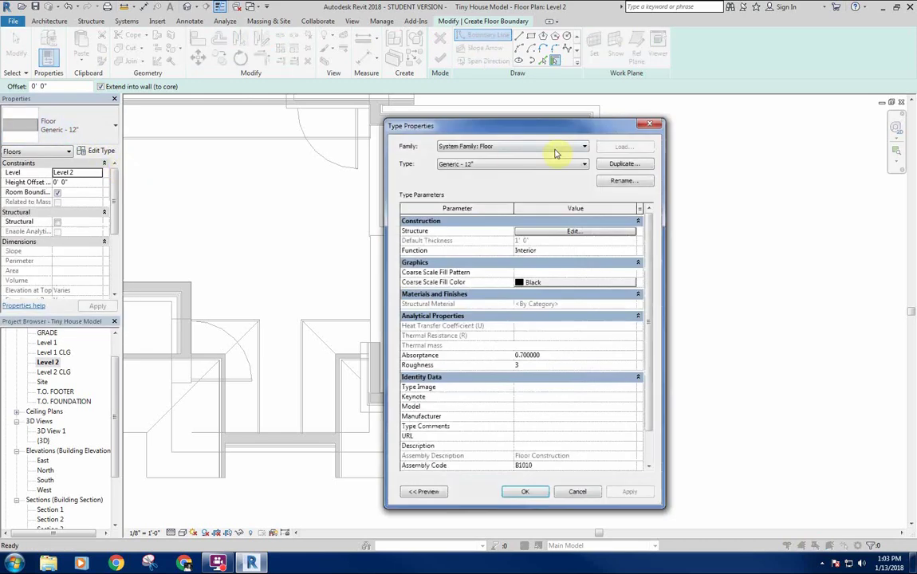
pyautogui.click(608, 164)
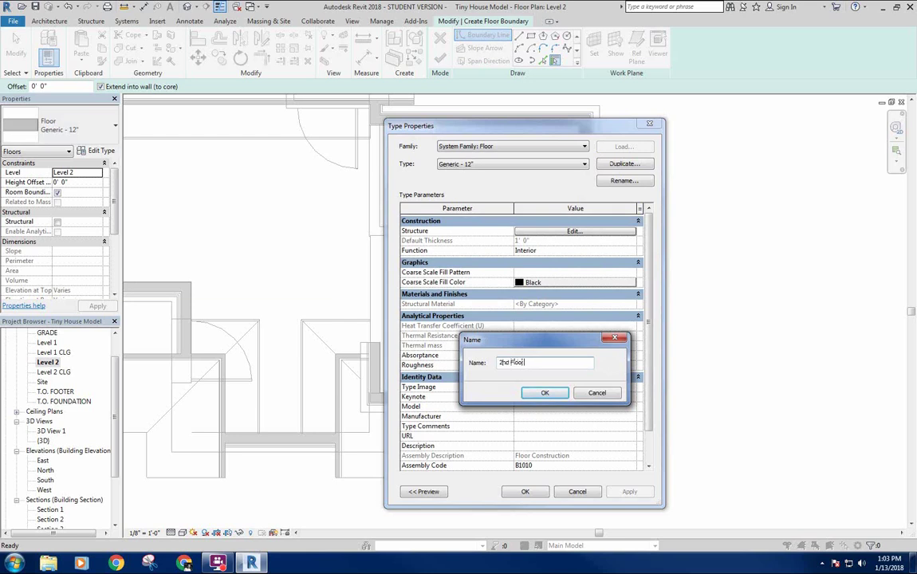
pyautogui.press('Return')
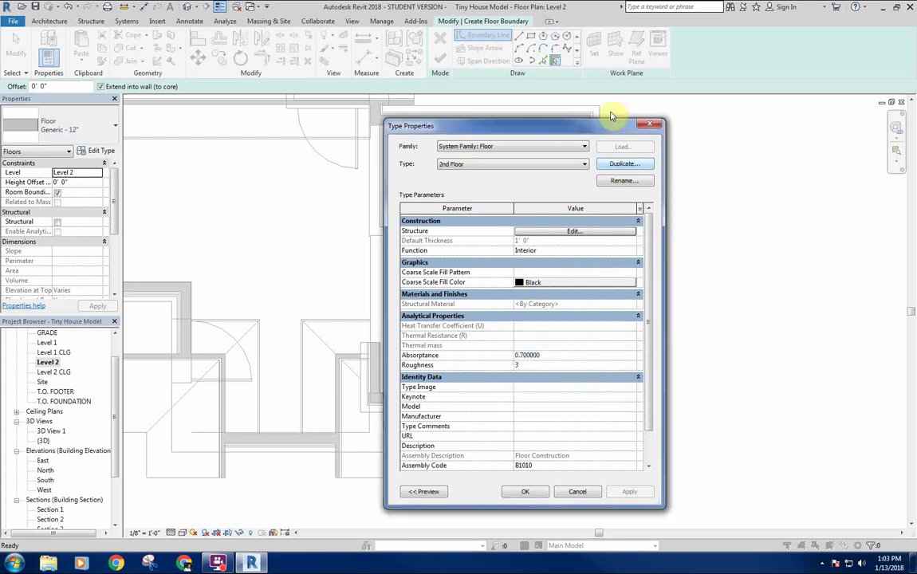
# Step: Set the 2nd Floor structure layer to 3/4" and insert a 3/4" Finish 1 [4] layer above the core
pyautogui.click(562, 232)
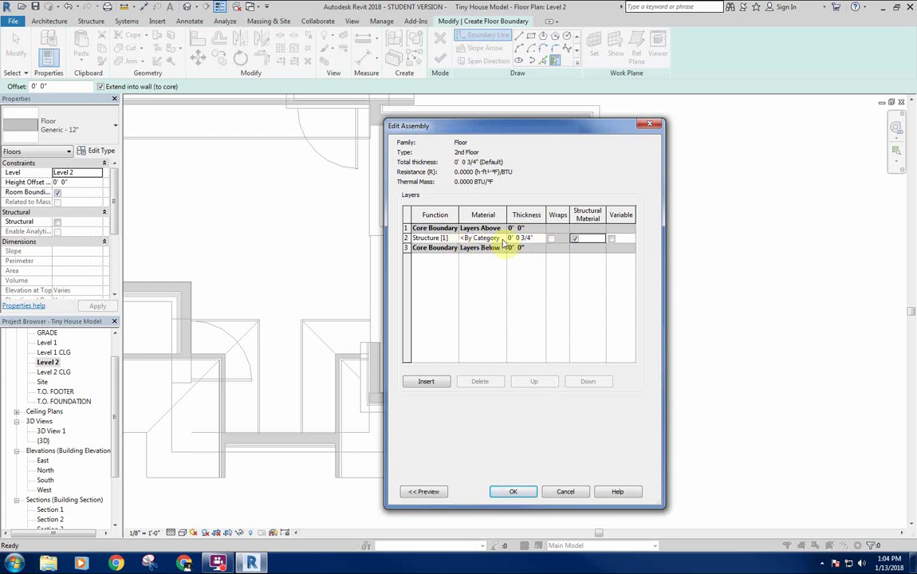
pyautogui.click(406, 229)
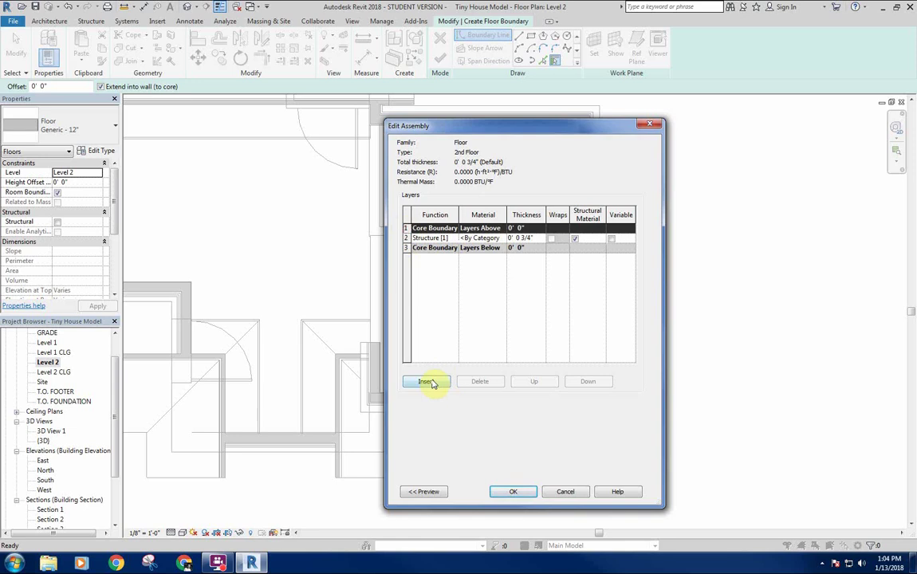
pyautogui.click(431, 382)
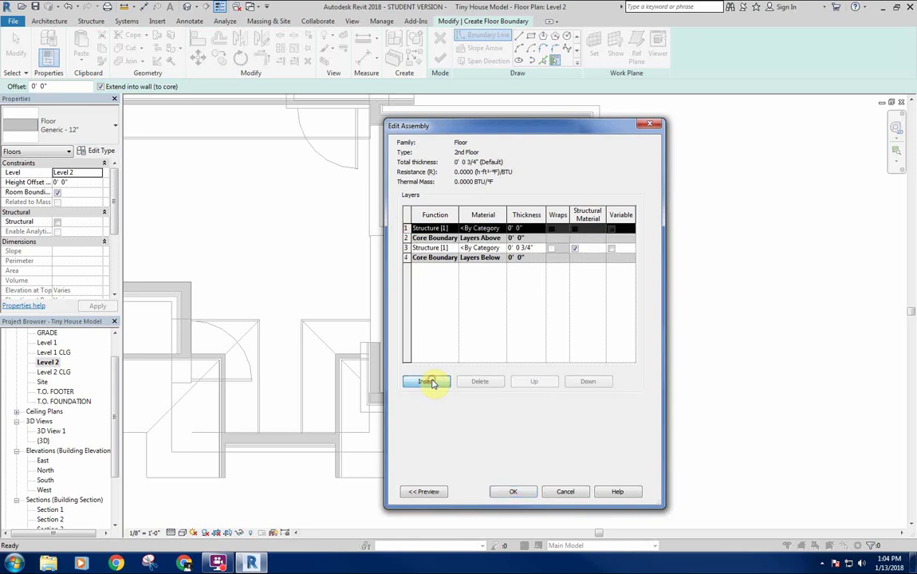
pyautogui.click(454, 229)
pyautogui.click(431, 263)
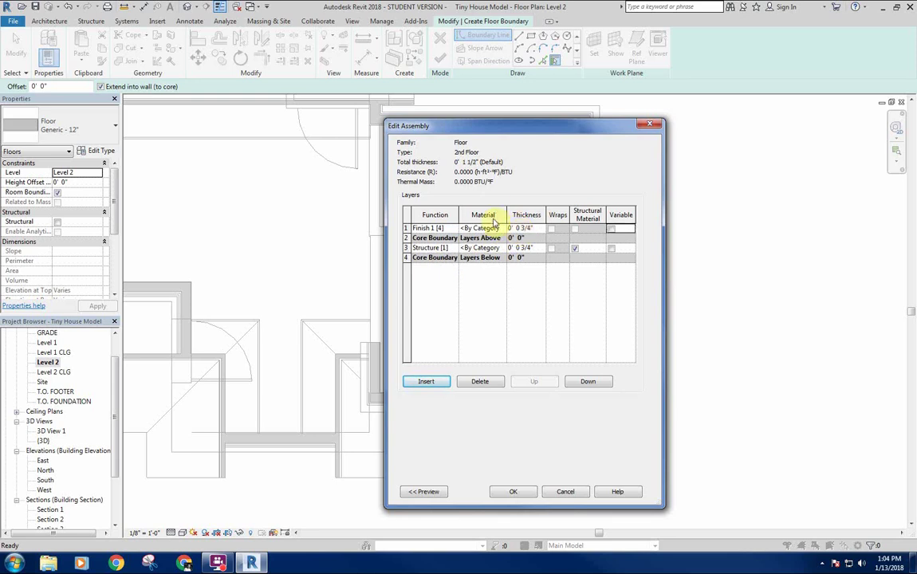
# Step: Create a new material named "- Hardwood Flooring" and assign it to the floor's finish layer
pyautogui.click(502, 229)
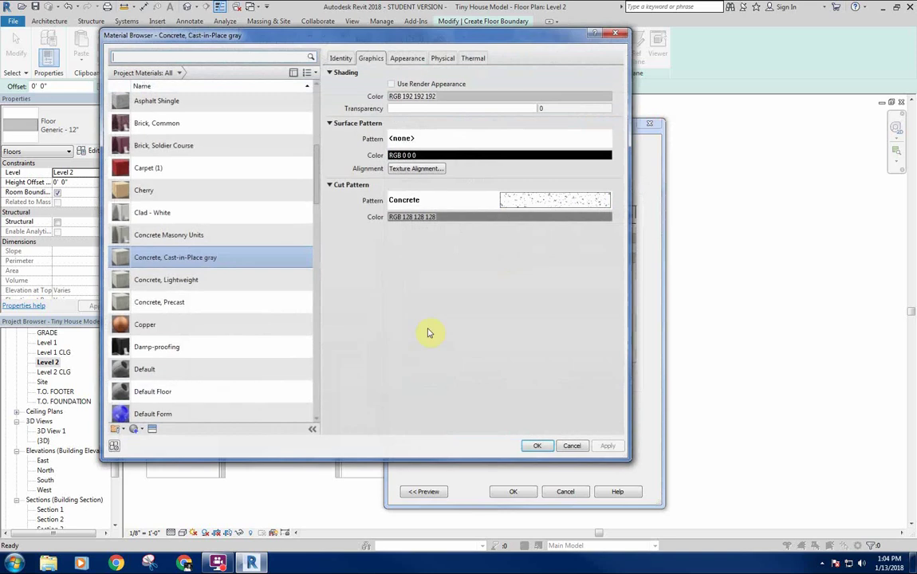
pyautogui.click(134, 429)
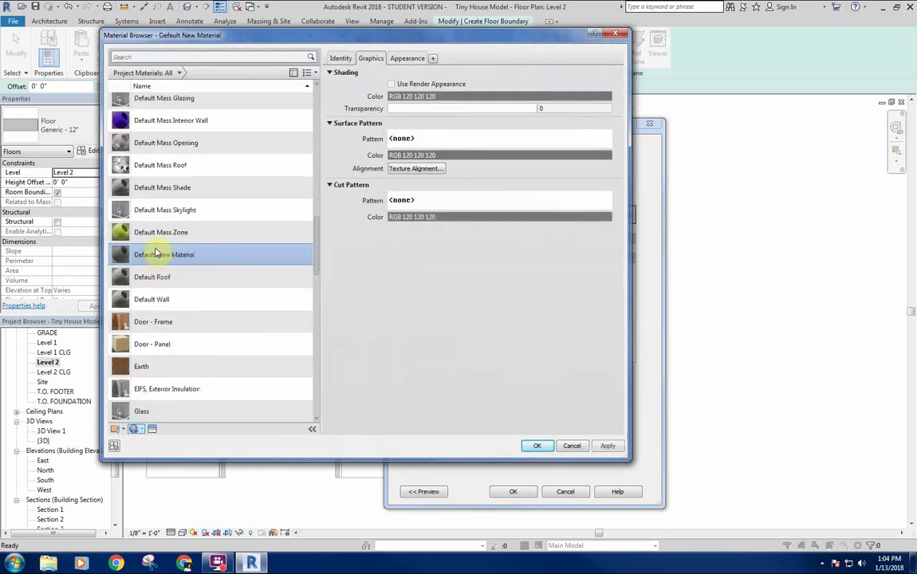
pyautogui.rightClick(164, 257)
pyautogui.click(199, 283)
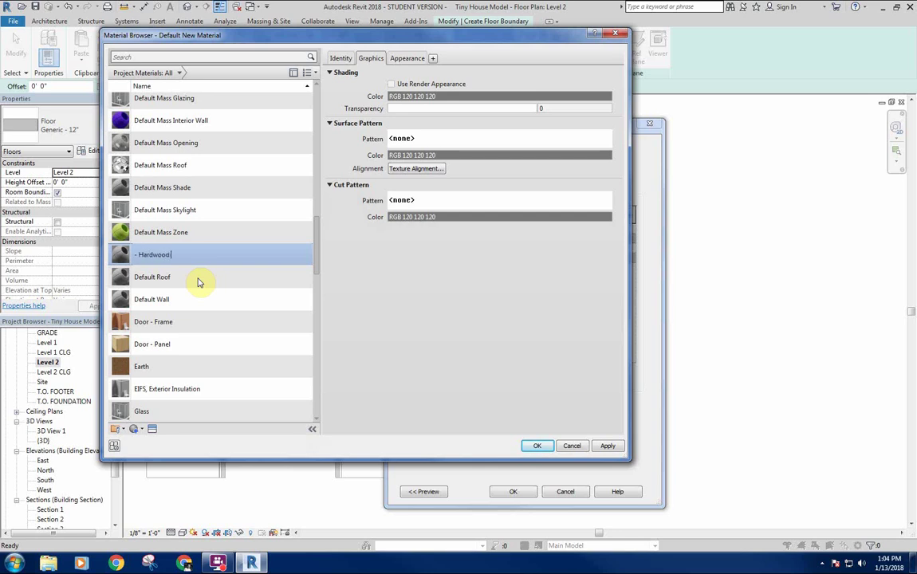
pyautogui.write('- Hardwood Flooring')
pyautogui.press('Return')
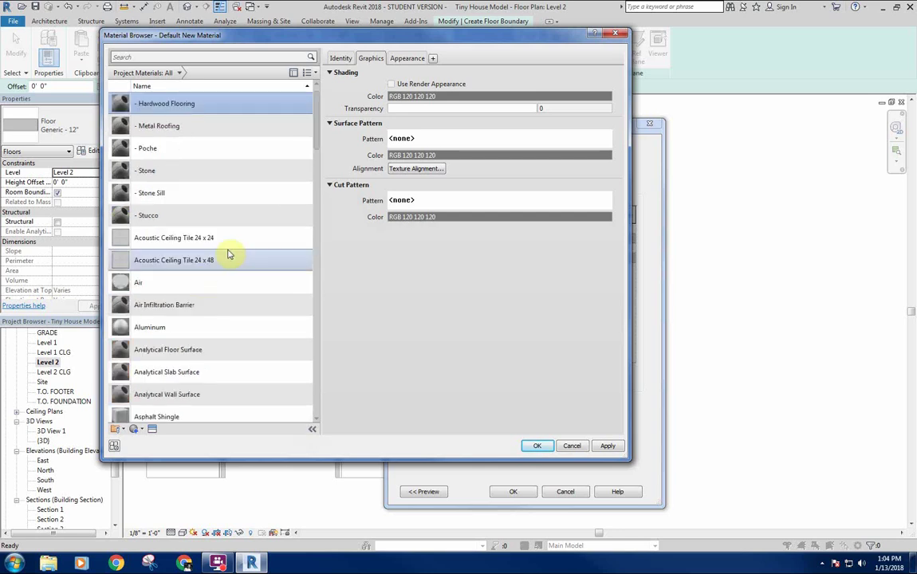
pyautogui.click(536, 447)
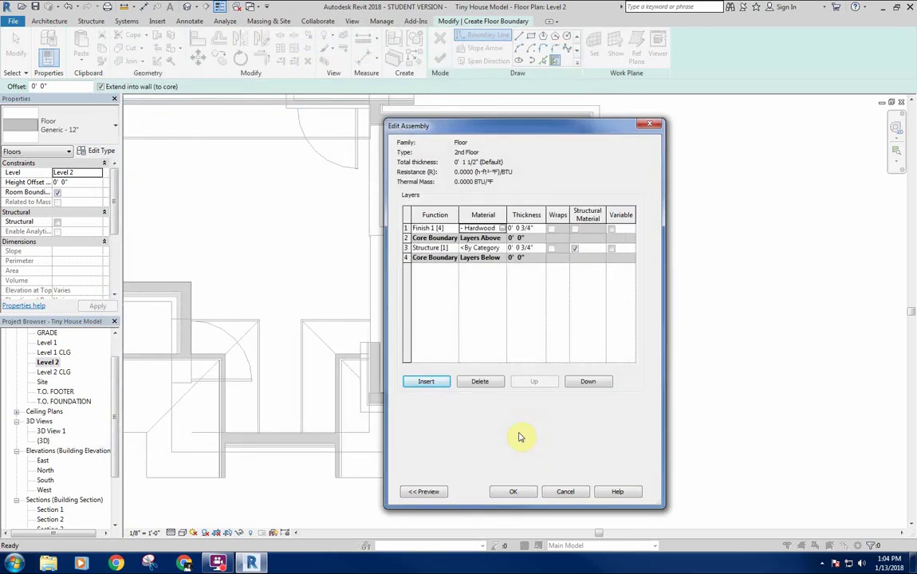
# Step: Accept the 2nd Floor type's layer structure and properties, and choose the Rectangle tool for its boundary sketch
pyautogui.click(517, 492)
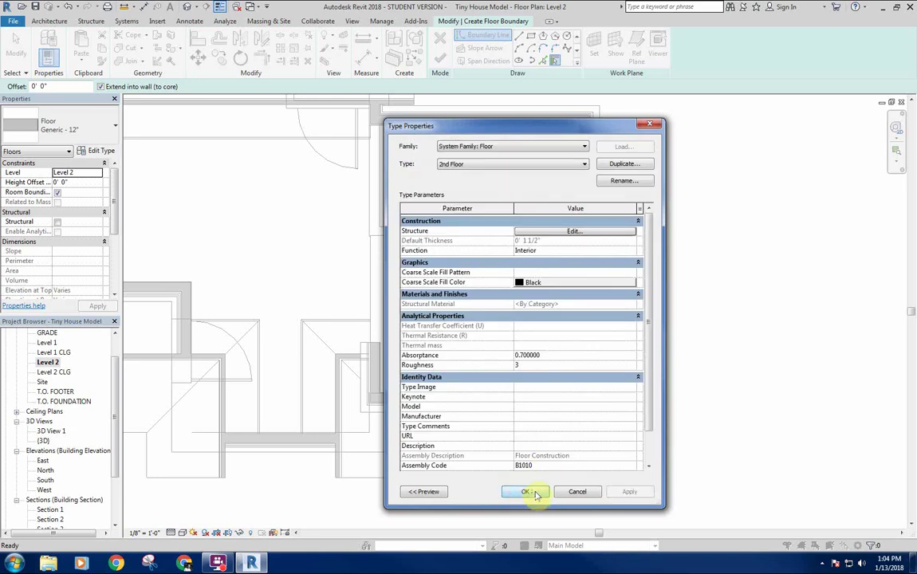
pyautogui.click(532, 492)
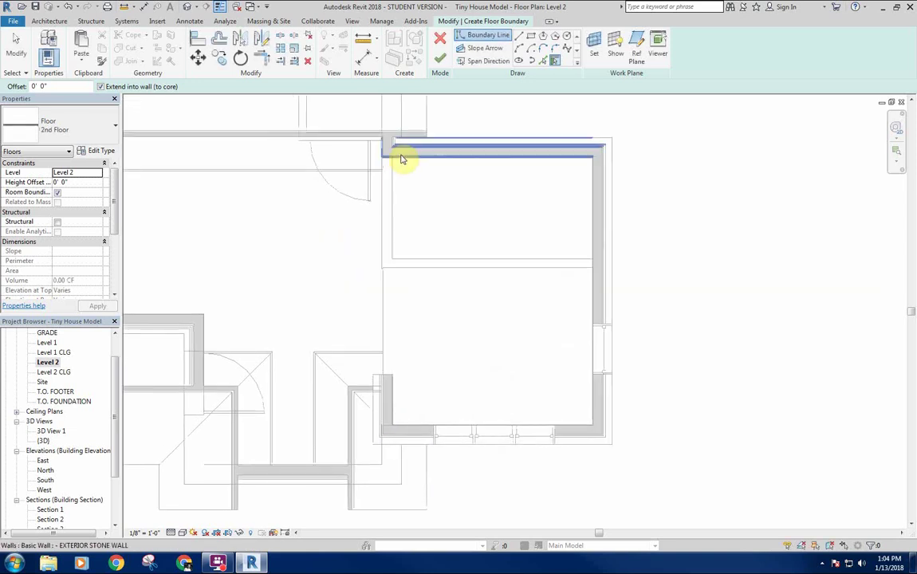
pyautogui.click(531, 37)
pyautogui.scroll(5, 602, 141)
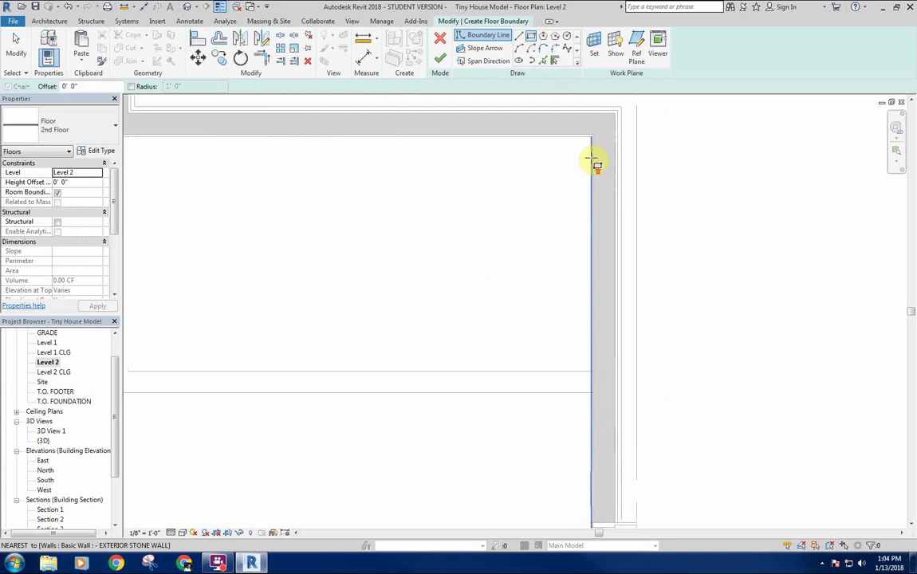
pyautogui.scroll(2, 622, 118)
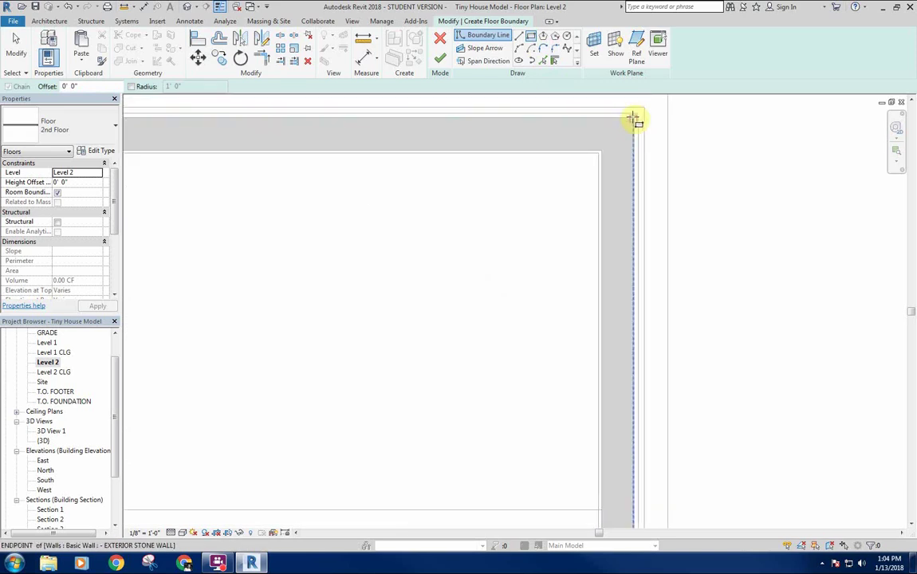
pyautogui.click(634, 118)
pyautogui.rightClick(496, 224)
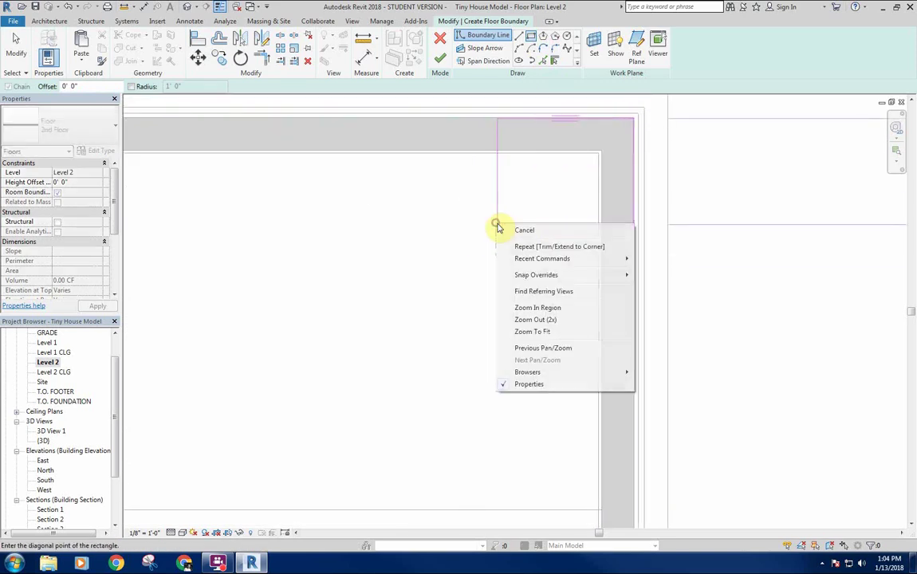
pyautogui.click(511, 231)
# Step: Draw a rectangular floor boundary from the lower-left to the upper-right outer corner of the room's wall core
pyautogui.scroll(4, 634, 118)
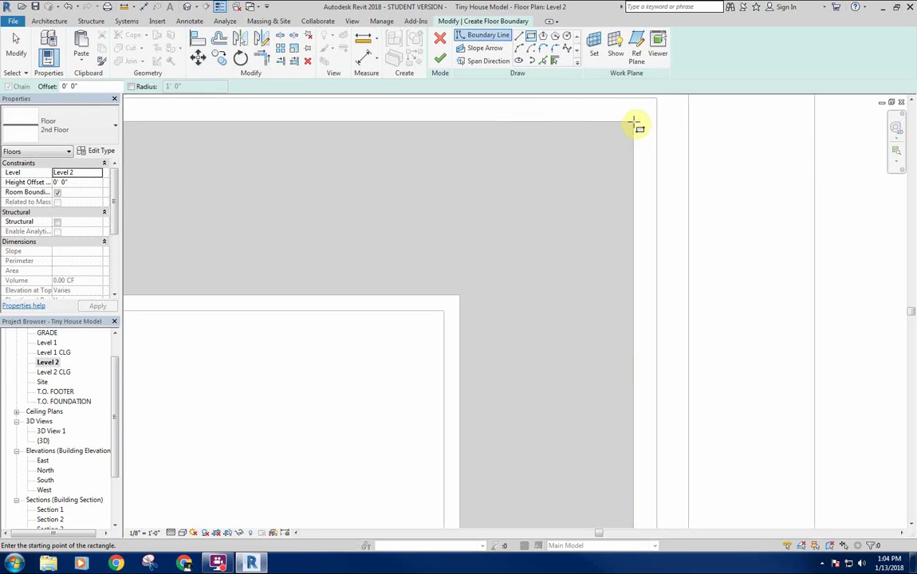
pyautogui.scroll(-1, 633, 126)
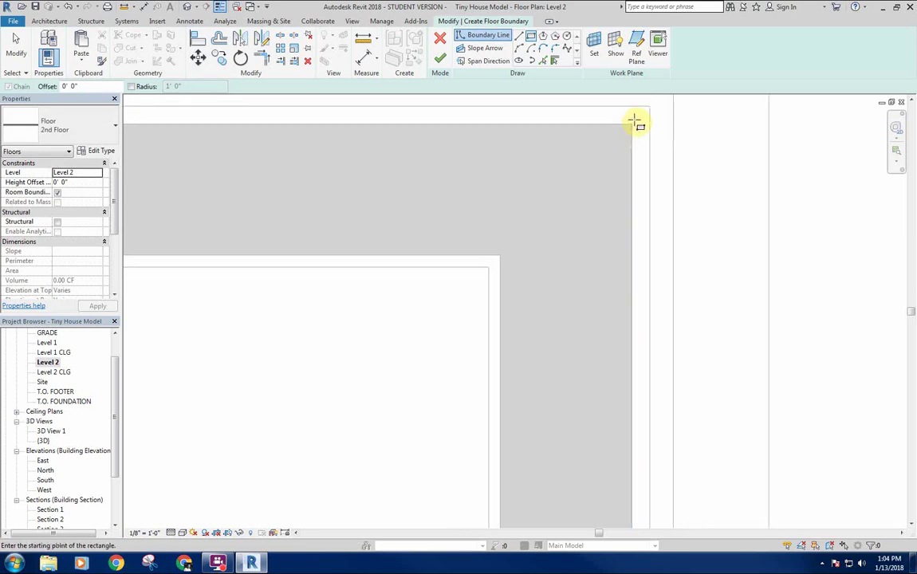
pyautogui.scroll(-8, 614, 136)
pyautogui.moveTo(323, 220); pyautogui.dragTo(438, 196, button='middle')
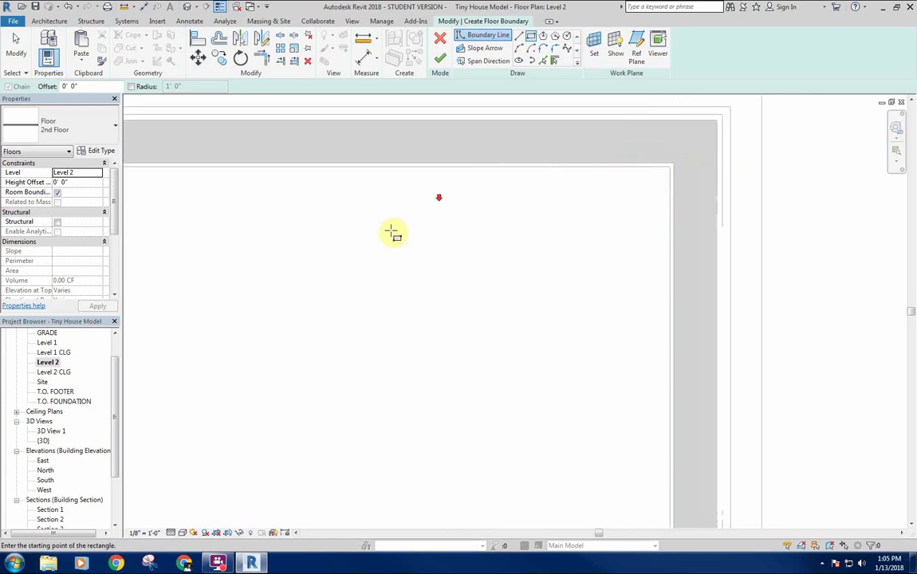
pyautogui.scroll(-5, 382, 243)
pyautogui.moveTo(313, 279); pyautogui.dragTo(487, 229, button='middle')
pyautogui.scroll(-3, 304, 188)
pyautogui.scroll(3, 350, 280)
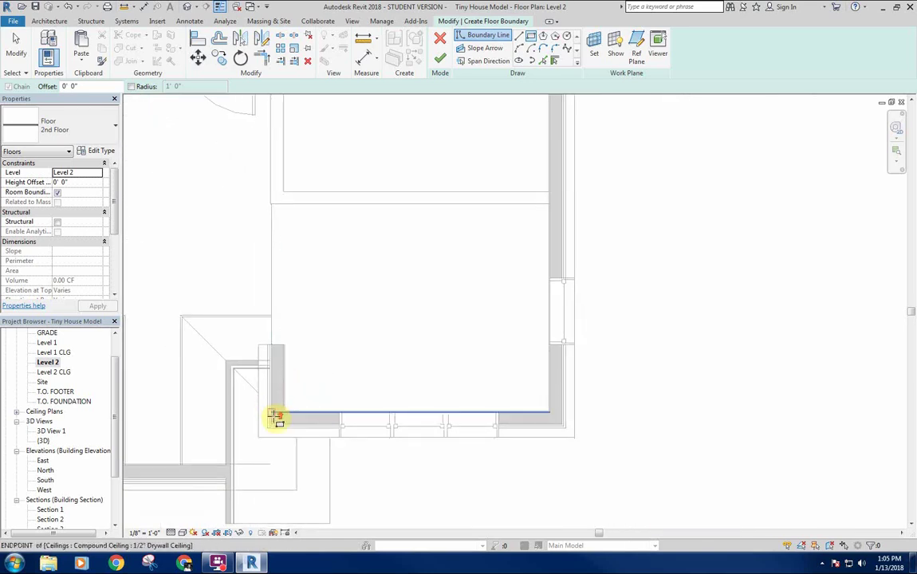
pyautogui.scroll(3, 269, 436)
pyautogui.scroll(1, 270, 436)
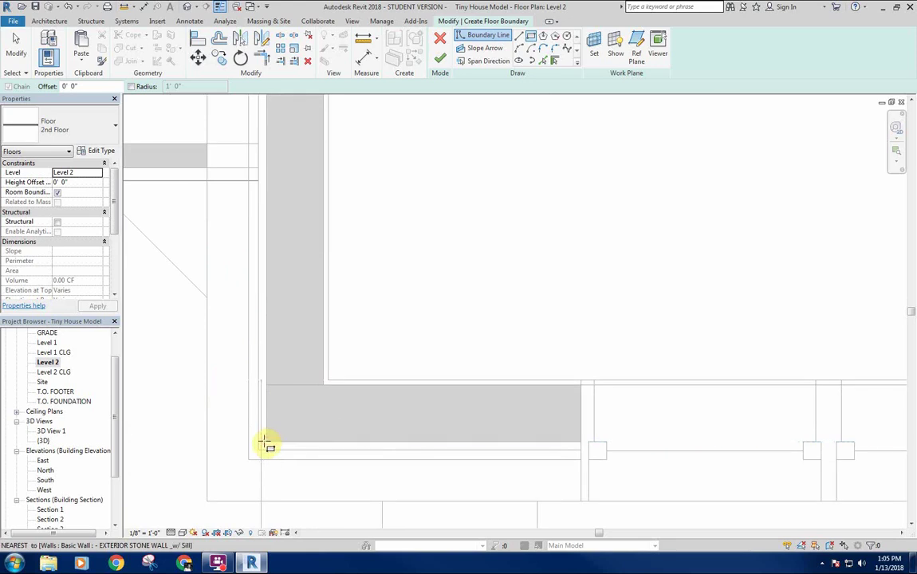
pyautogui.scroll(2, 268, 441)
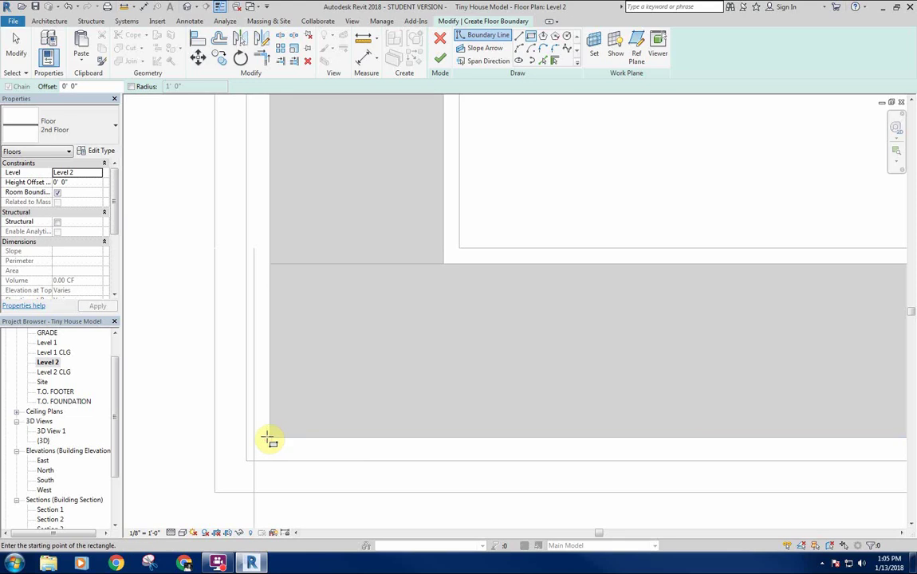
pyautogui.click(275, 436)
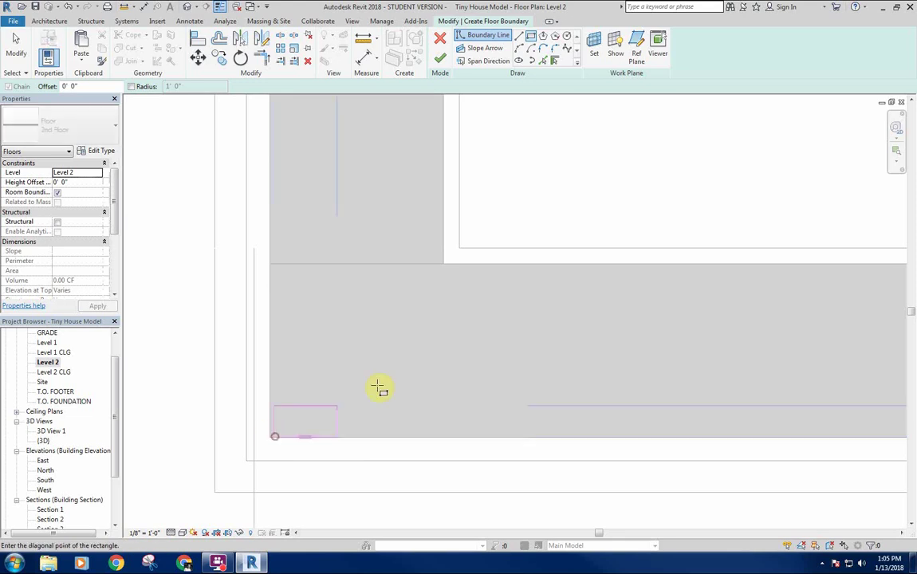
pyautogui.scroll(-3, 460, 307)
pyautogui.scroll(-3, 723, 164)
pyautogui.scroll(5, 432, 280)
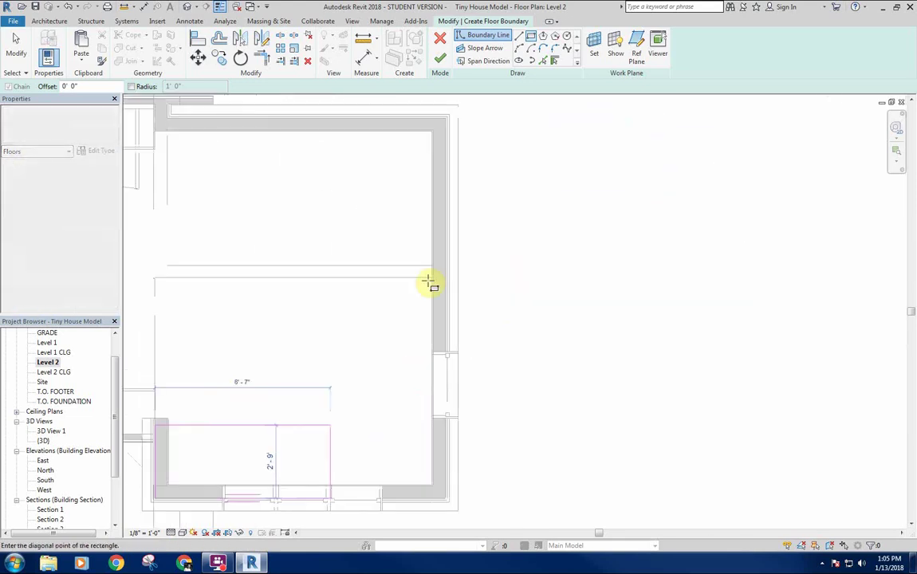
pyautogui.scroll(-2, 427, 255)
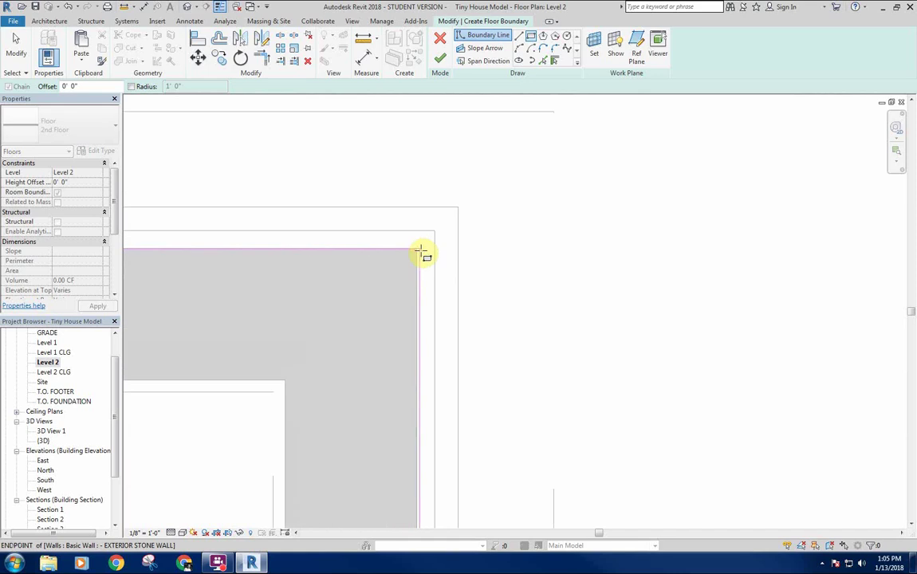
pyautogui.click(417, 253)
pyautogui.press('Escape')
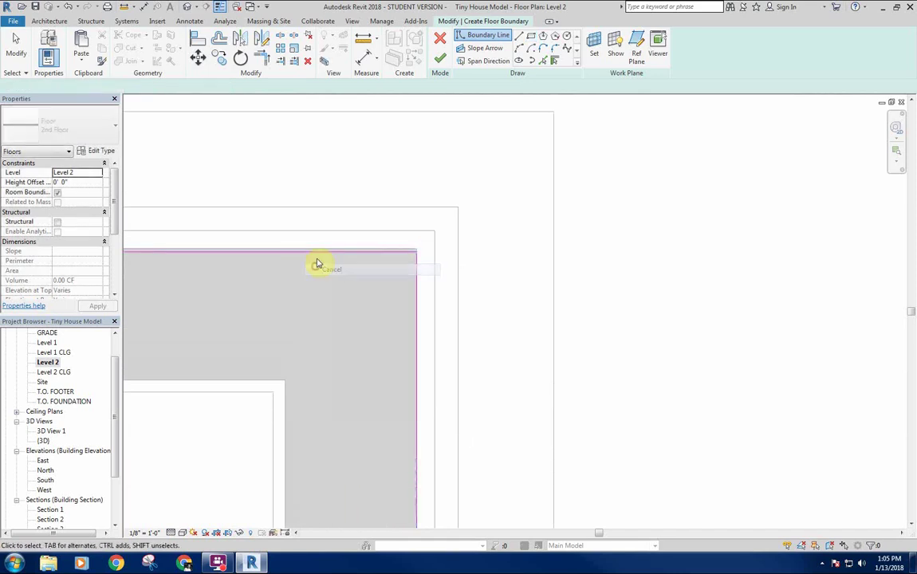
# Step: Try to move the upper boundary line outward to the outer face of the wall core
pyautogui.click(319, 253)
pyautogui.scroll(3, 338, 257)
pyautogui.scroll(2, 338, 256)
pyautogui.press('m')
pyautogui.press('v')
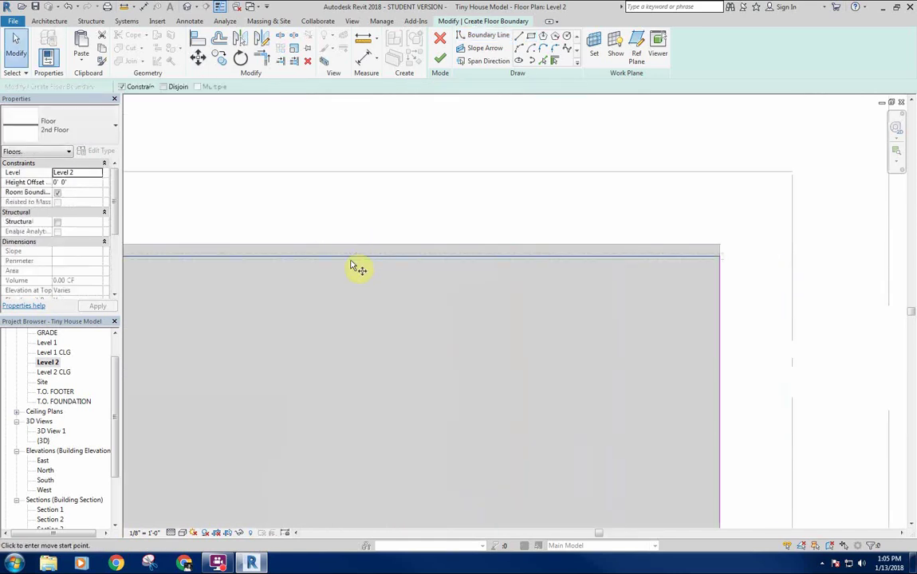
pyautogui.click(350, 256)
pyautogui.rightClick(353, 243)
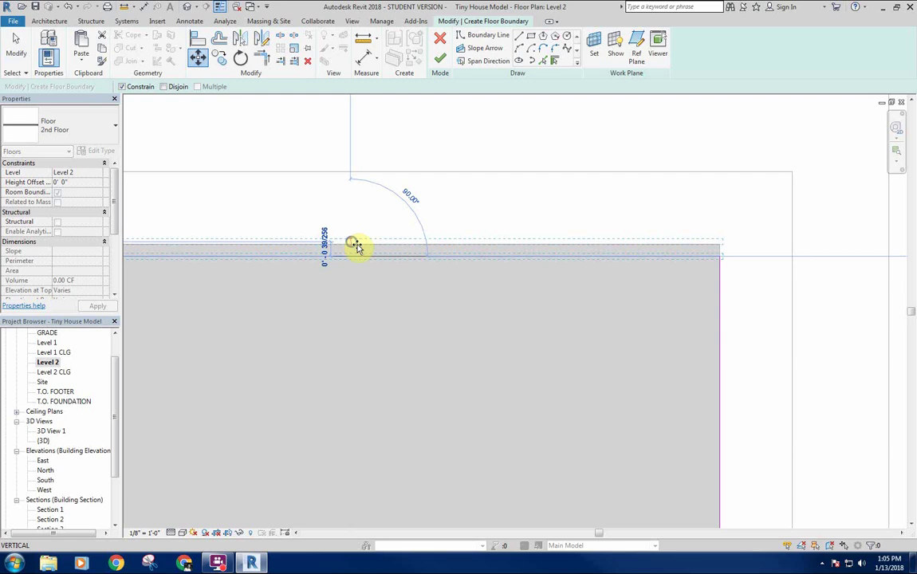
pyautogui.click(363, 253)
# Step: Delete the upper and left lines of the floor boundary sketch
pyautogui.scroll(-6, 333, 260)
pyautogui.scroll(-3, 297, 250)
pyautogui.moveTo(306, 259); pyautogui.dragTo(639, 238, button='middle')
pyautogui.scroll(-3, 299, 203)
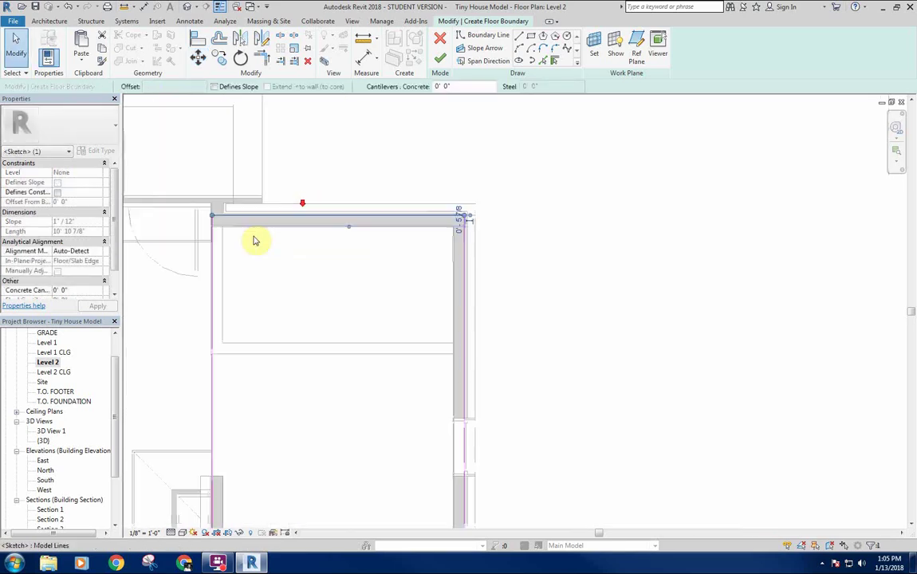
pyautogui.moveTo(260, 248); pyautogui.dragTo(310, 221, button='middle')
pyautogui.moveTo(297, 163); pyautogui.dragTo(243, 231)
pyautogui.press('Delete')
pyautogui.moveTo(479, 148); pyautogui.dragTo(449, 206, button='middle')
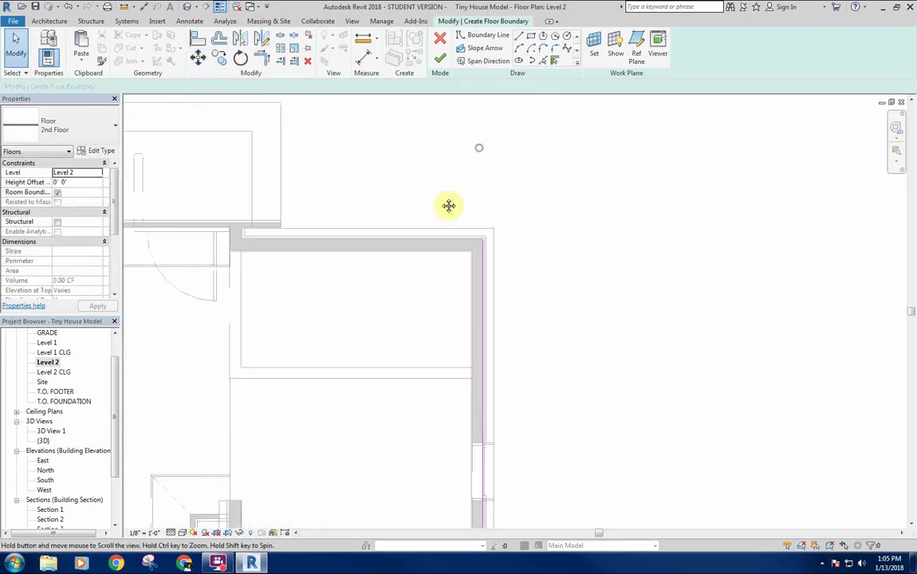
# Step: Use Pick Lines with a 6" offset to add a boundary line from the upper wall's inner face
pyautogui.scroll(2, 566, 97)
pyautogui.click(543, 61)
pyautogui.moveTo(205, 253); pyautogui.dragTo(361, 234, button='middle')
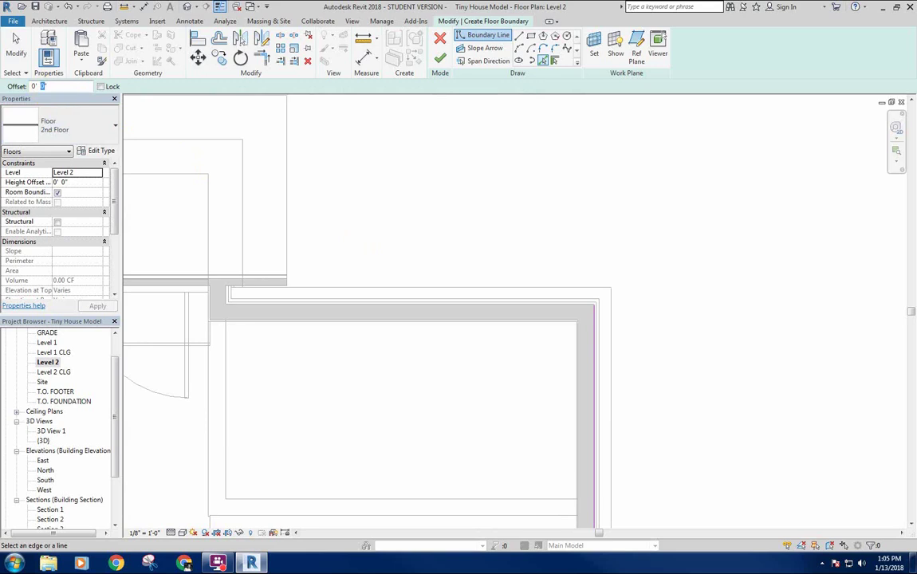
pyautogui.write('6')
pyautogui.moveTo(164, 189); pyautogui.dragTo(184, 189, button='middle')
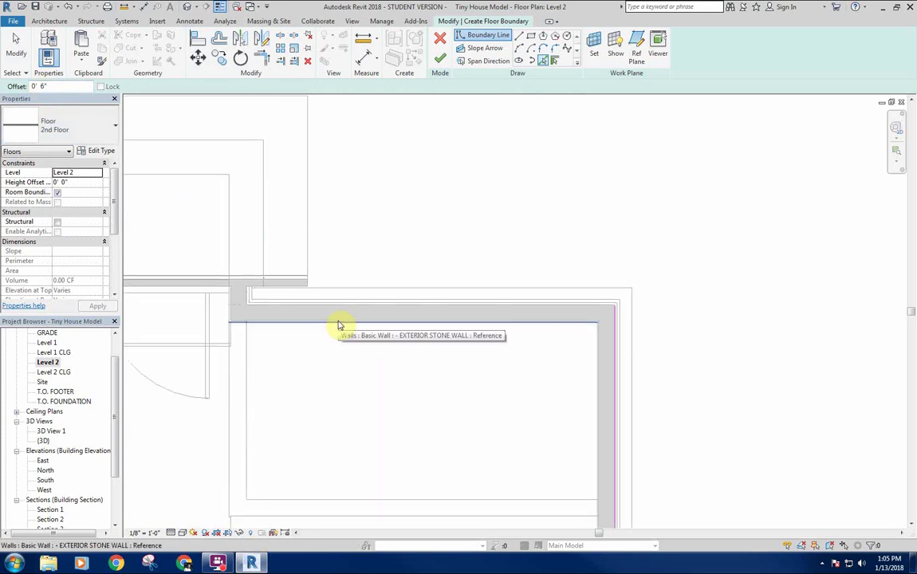
pyautogui.click(339, 322)
# Step: Pick the short lower-left wall's face at the same 6" offset to add the left boundary line
pyautogui.moveTo(290, 370); pyautogui.dragTo(402, 204, button='middle')
pyautogui.scroll(-2, 379, 243)
pyautogui.moveTo(400, 386); pyautogui.dragTo(405, 249, button='middle')
pyautogui.scroll(4, 370, 287)
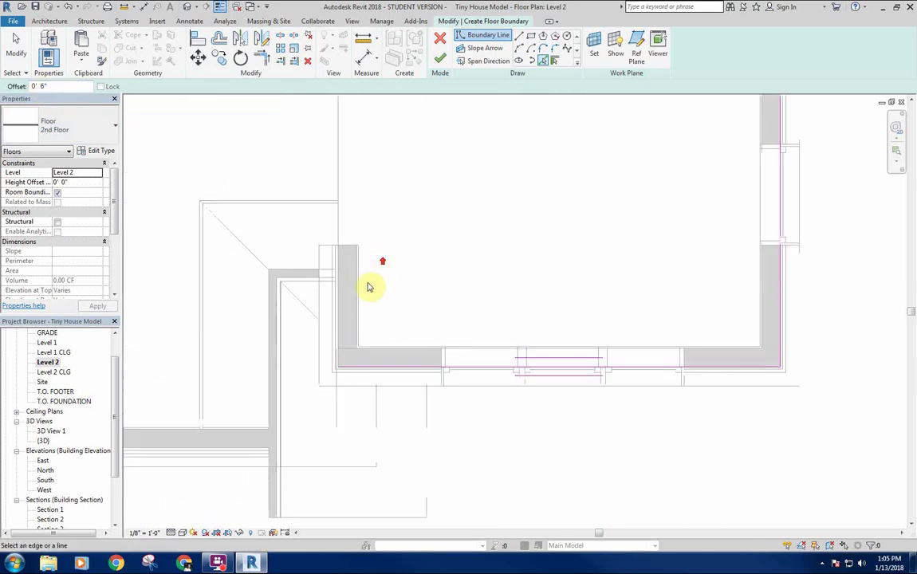
pyautogui.scroll(-3, 399, 261)
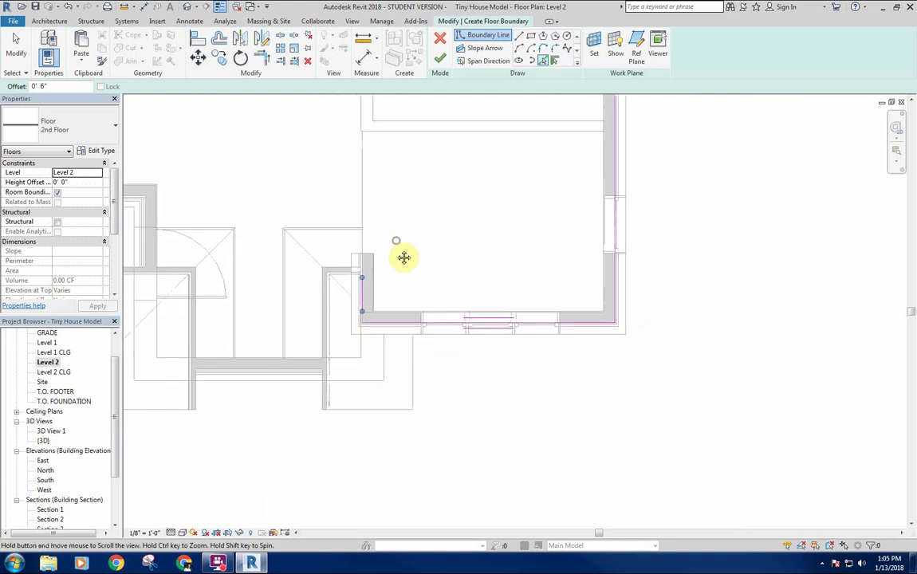
# Step: Trim and extend the left boundary line to corners with the lower and upper lines, closing the floor loop
pyautogui.press('t')
pyautogui.press('r')
pyautogui.click(361, 287)
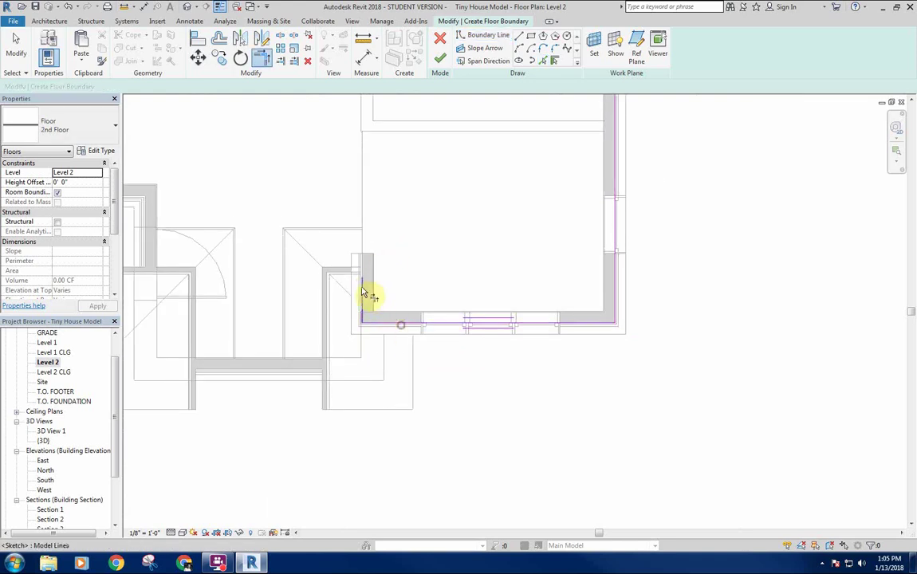
pyautogui.click(362, 291)
pyautogui.scroll(-2, 453, 185)
pyautogui.moveTo(448, 213); pyautogui.dragTo(430, 324, button='middle')
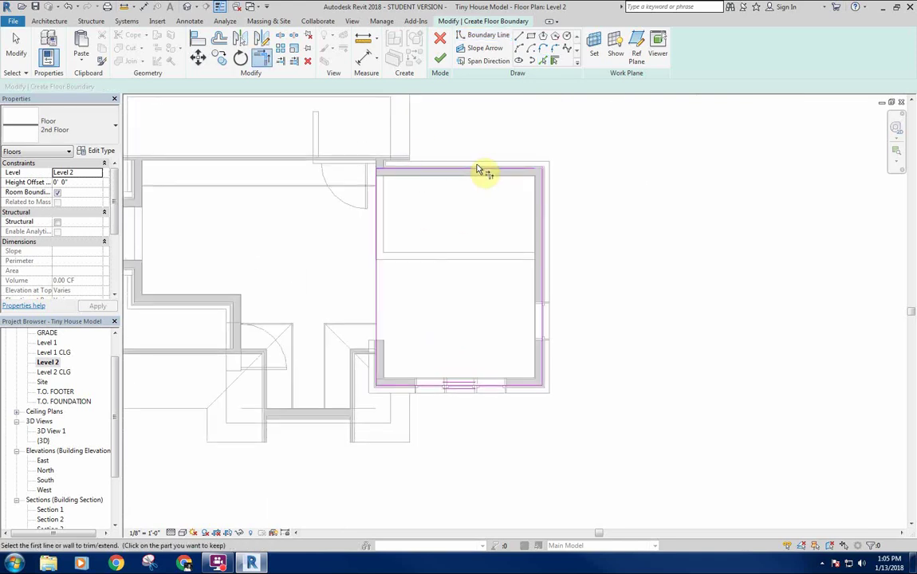
pyautogui.rightClick(469, 217)
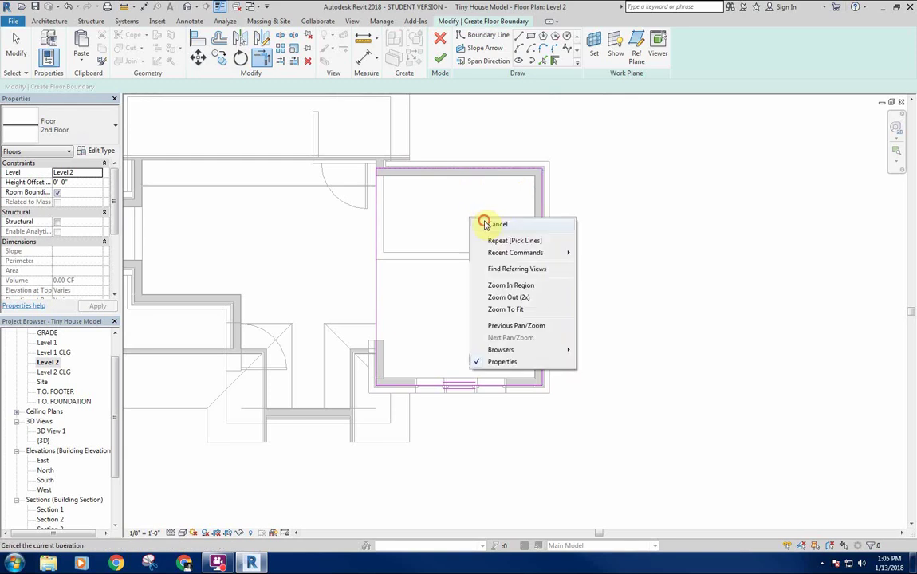
pyautogui.click(483, 223)
pyautogui.rightClick(434, 225)
pyautogui.click(466, 234)
# Step: Check the closed boundary's alignment with the wall core at its corners and edges, and finish the floor sketch
pyautogui.moveTo(388, 230); pyautogui.dragTo(396, 242, button='middle')
pyautogui.scroll(3, 349, 166)
pyautogui.scroll(3, 436, 203)
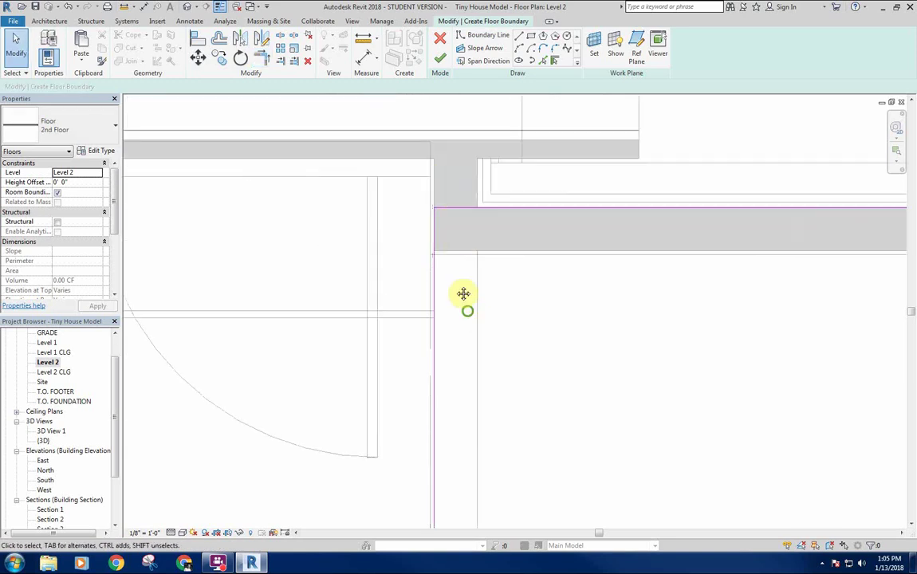
pyautogui.scroll(-5, 423, 225)
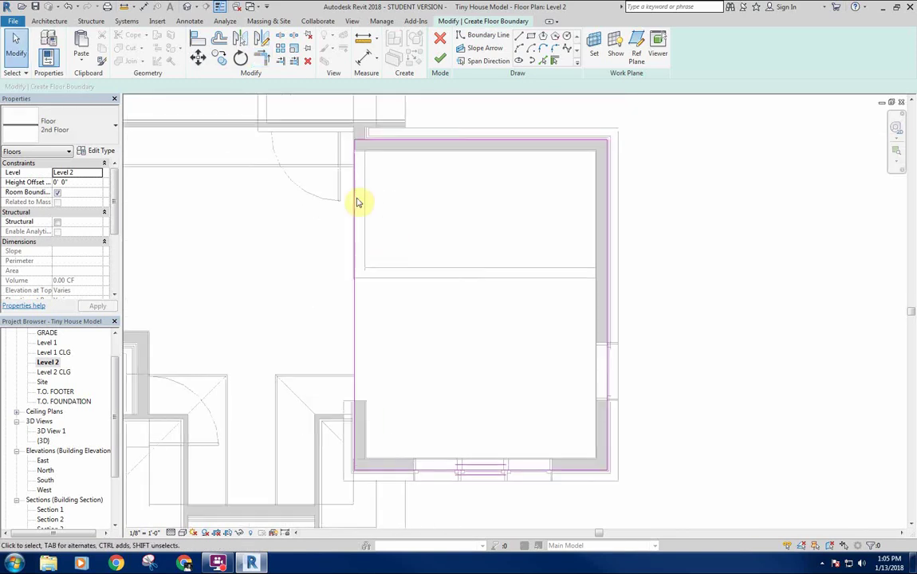
pyautogui.scroll(6, 468, 307)
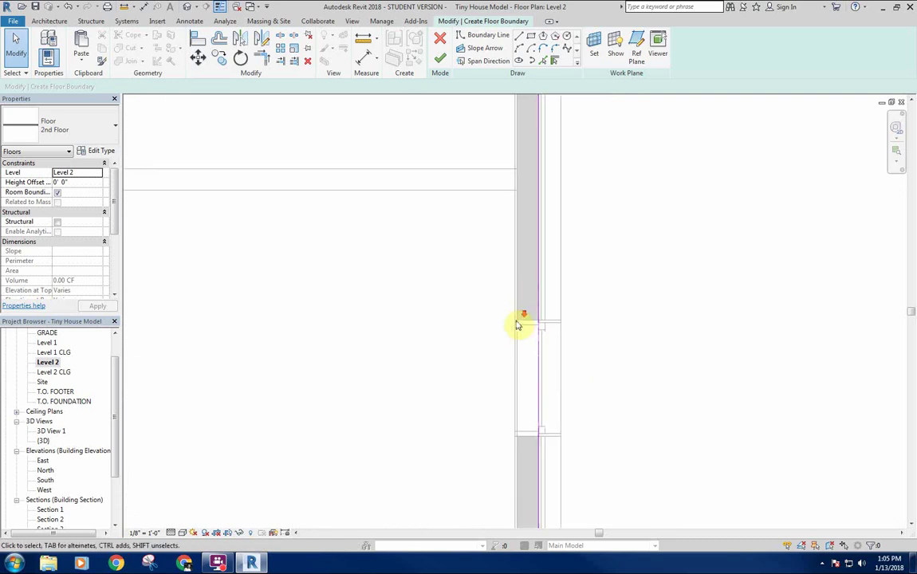
pyautogui.scroll(-2, 520, 317)
pyautogui.scroll(-2, 460, 266)
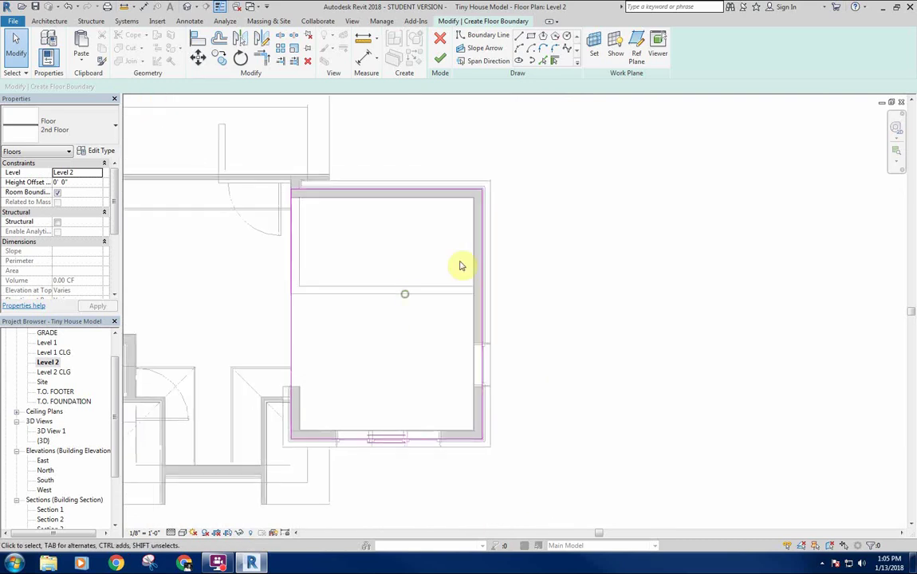
pyautogui.moveTo(420, 247); pyautogui.dragTo(429, 276, button='middle')
pyautogui.moveTo(353, 236); pyautogui.dragTo(358, 228, button='middle')
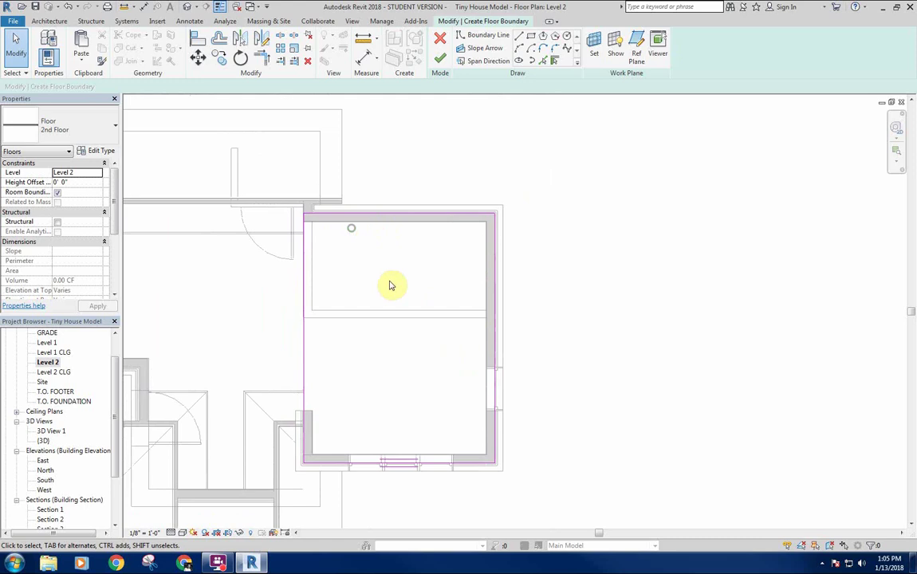
pyautogui.moveTo(388, 289); pyautogui.dragTo(422, 268, button='middle')
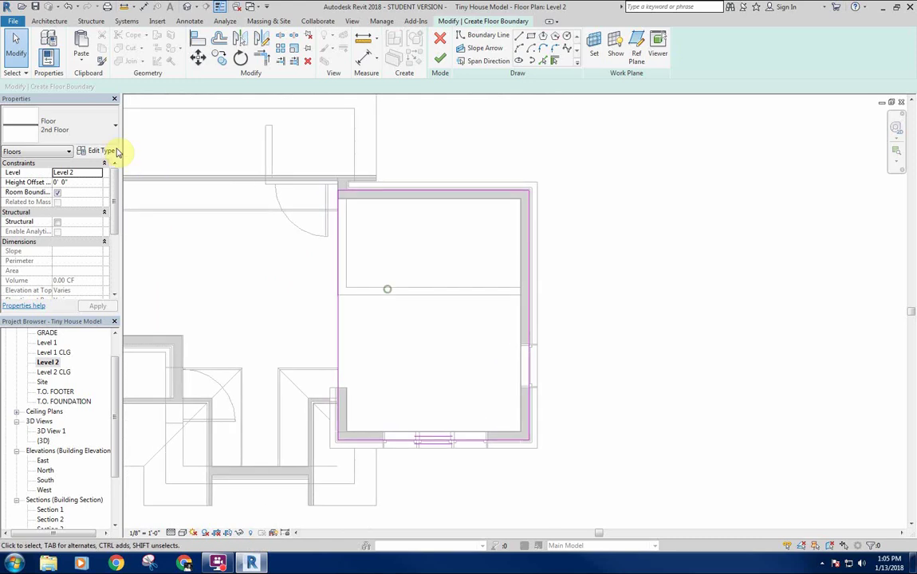
pyautogui.click(440, 60)
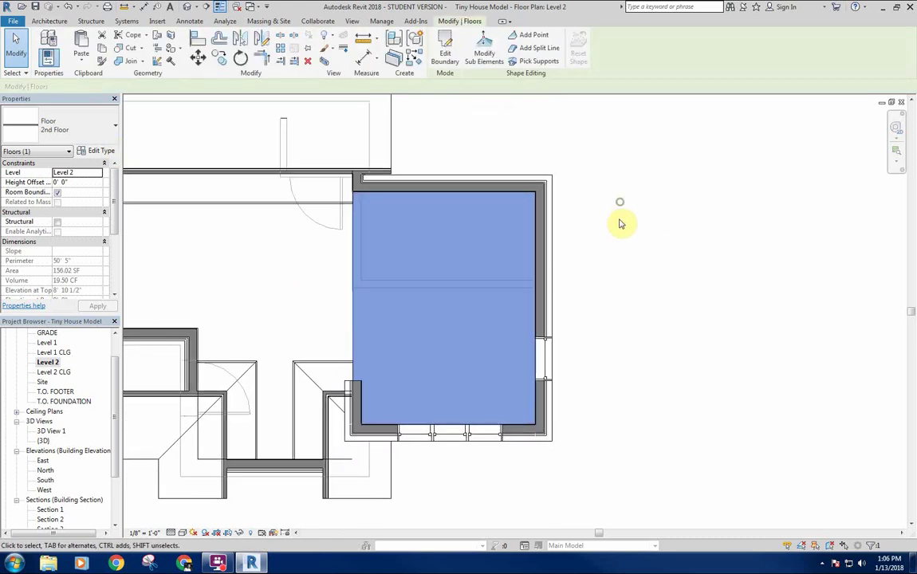
# Step: Open the Section 2 view and examine the edge of the new 2nd Floor slab at Level 2
pyautogui.scroll(-1, 578, 339)
pyautogui.doubleClick(51, 519)
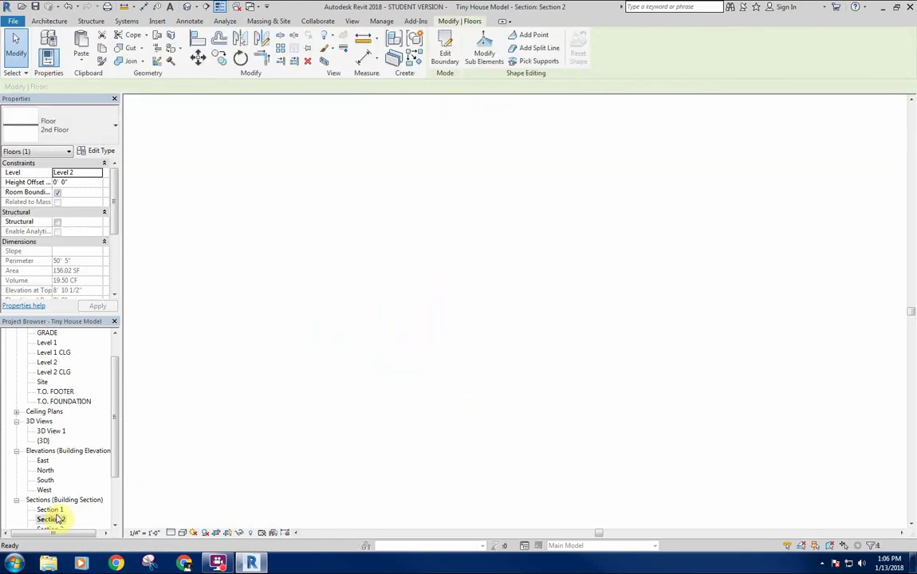
pyautogui.moveTo(317, 435); pyautogui.dragTo(464, 321, button='middle')
pyautogui.scroll(-3, 471, 315)
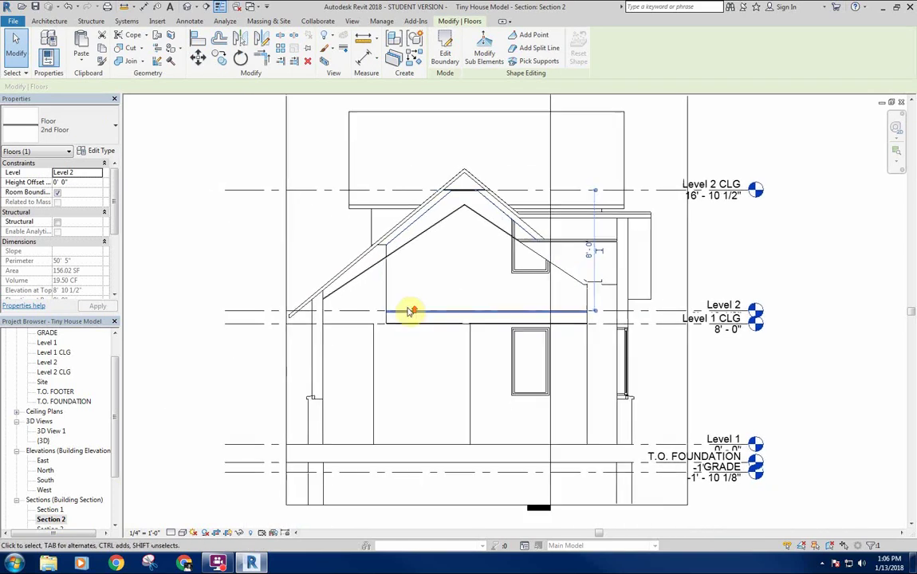
pyautogui.scroll(6, 348, 324)
pyautogui.scroll(-6, 351, 321)
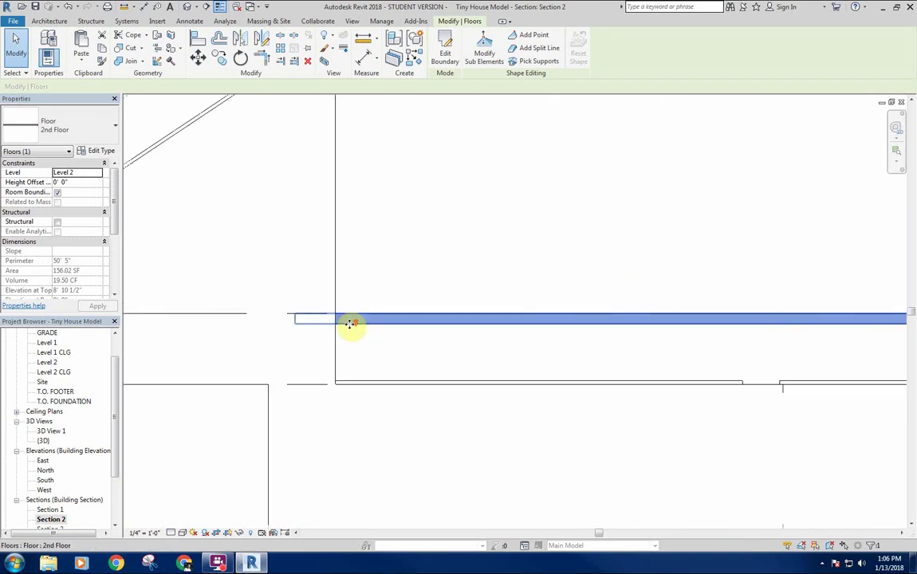
# Step: Add an elbow to the Level 1 CLG level line to separate its head from the Level 2 label
pyautogui.moveTo(548, 330); pyautogui.dragTo(248, 303, button='middle')
pyautogui.scroll(1, 554, 296)
pyautogui.moveTo(734, 301); pyautogui.dragTo(519, 274, button='middle')
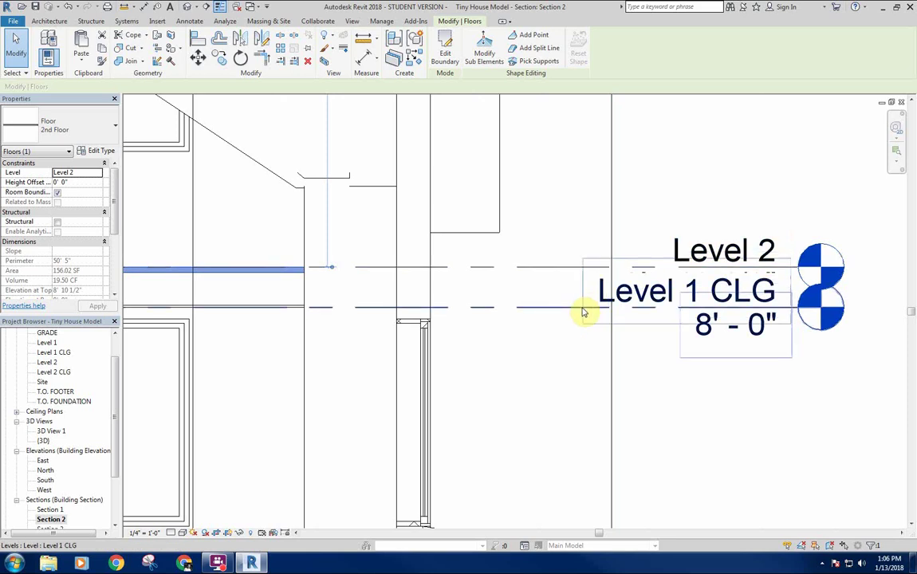
pyautogui.click(586, 308)
pyautogui.click(753, 311)
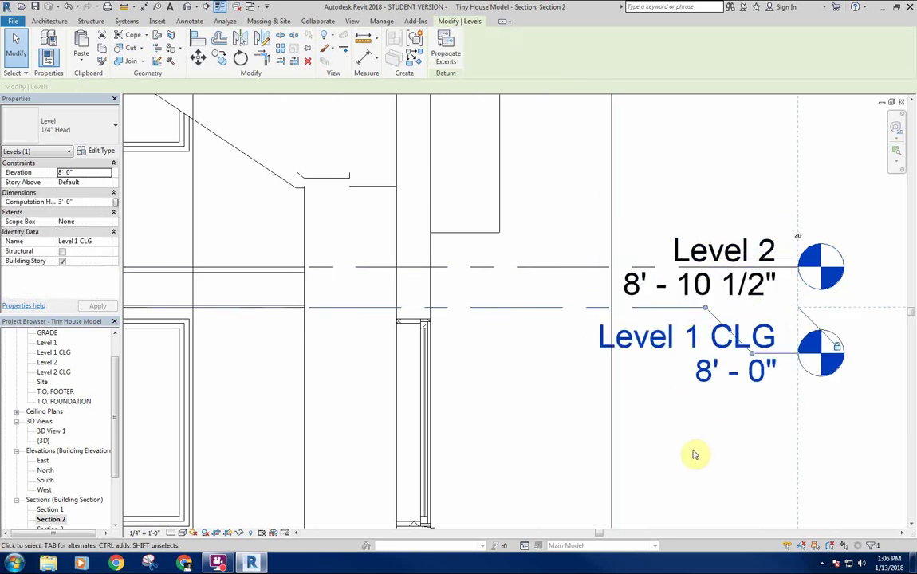
# Step: Set the 2nd Floor slab's height offset from Level 2 to 3/4" in the section
pyautogui.moveTo(539, 317); pyautogui.dragTo(745, 305, button='middle')
pyautogui.scroll(-2, 324, 266)
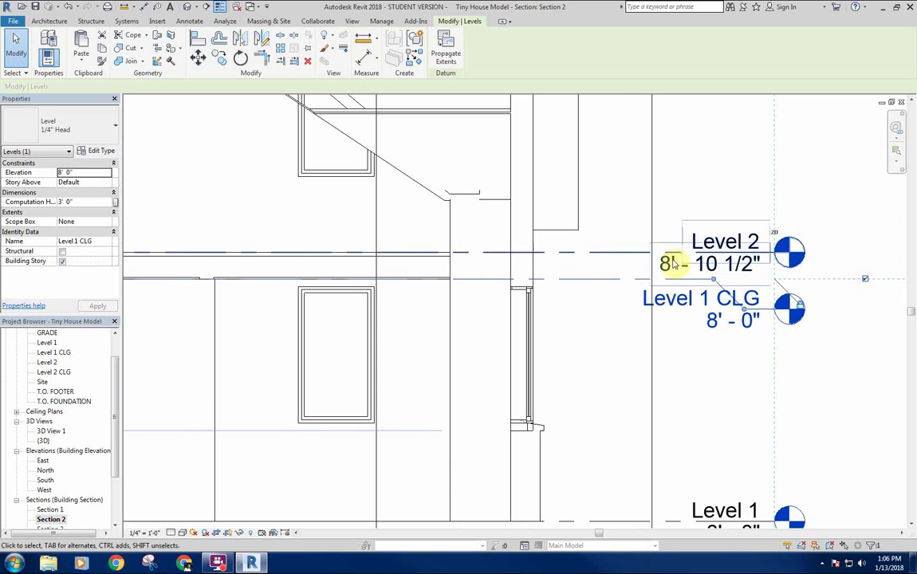
pyautogui.scroll(3, 475, 266)
pyautogui.click(452, 273)
pyautogui.scroll(5, 448, 269)
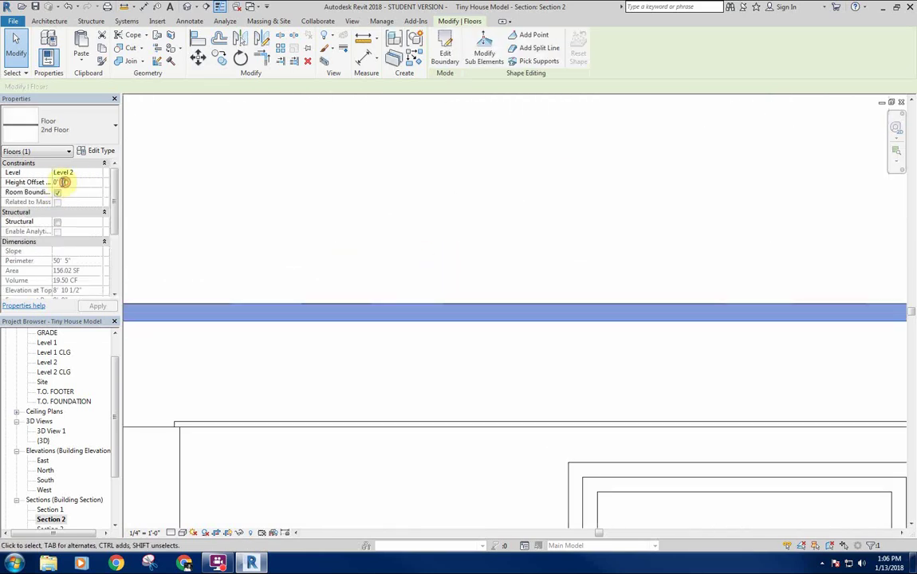
pyautogui.write('3/4')
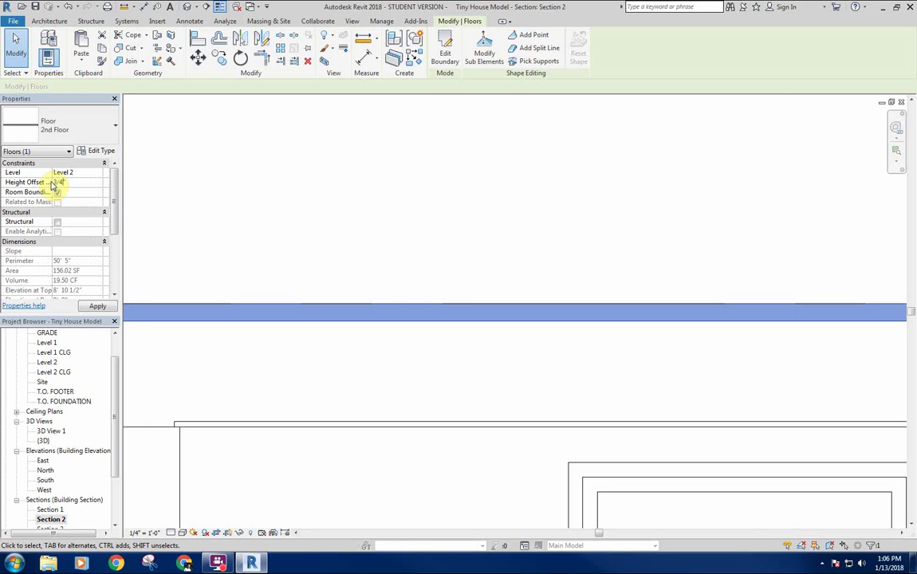
pyautogui.press('Return')
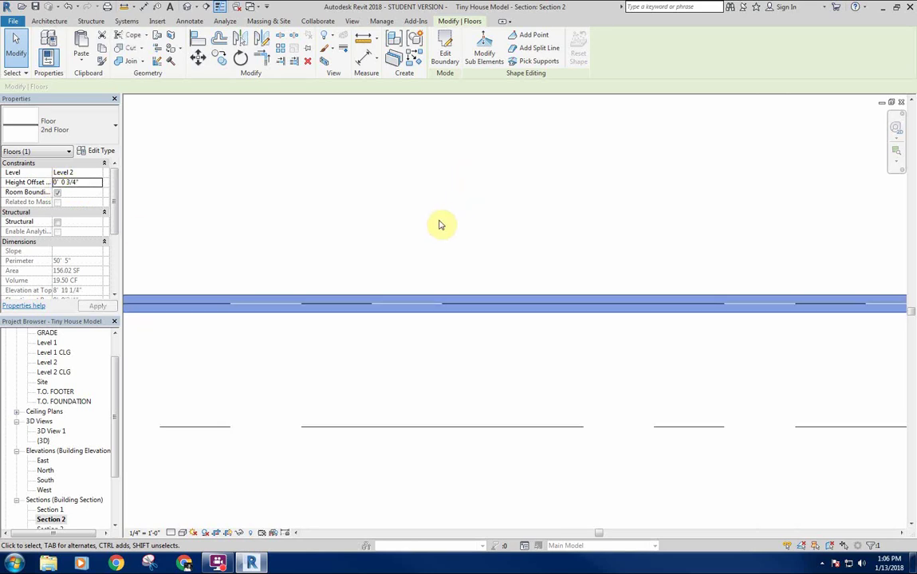
pyautogui.click(442, 225)
# Step: Measure the gap between the 2nd Floor slab's underside and the top of the Level 1 ceiling with a temporary aligned dimension, leaving none placed
pyautogui.scroll(-5, 471, 214)
pyautogui.moveTo(485, 206); pyautogui.dragTo(358, 185, button='middle')
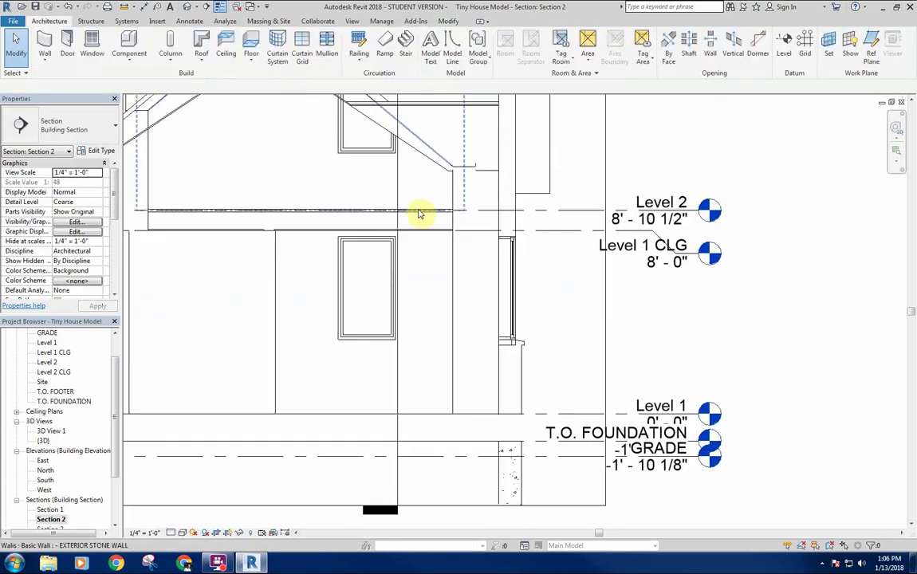
pyautogui.scroll(2, 430, 214)
pyautogui.scroll(3, 441, 220)
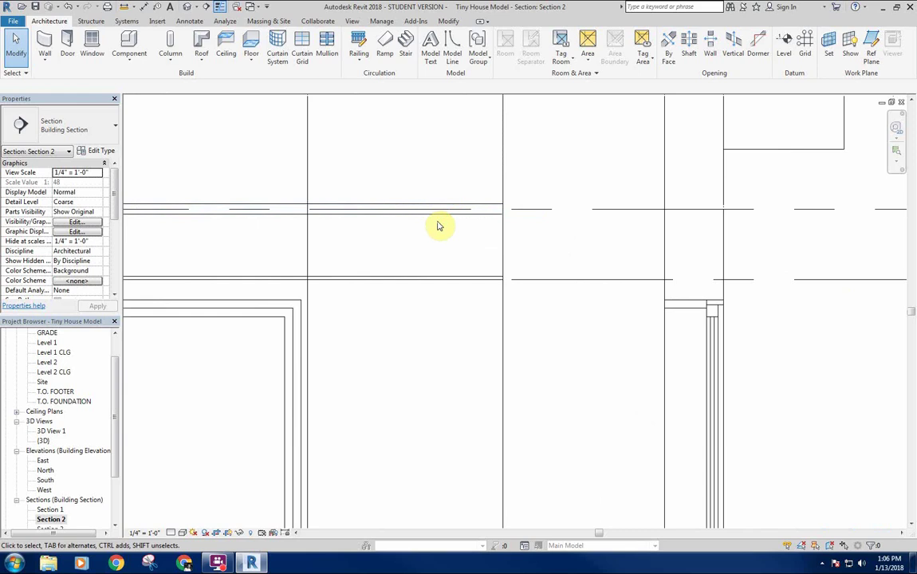
pyautogui.press('d')
pyautogui.press('i')
pyautogui.click(443, 214)
pyautogui.click(461, 280)
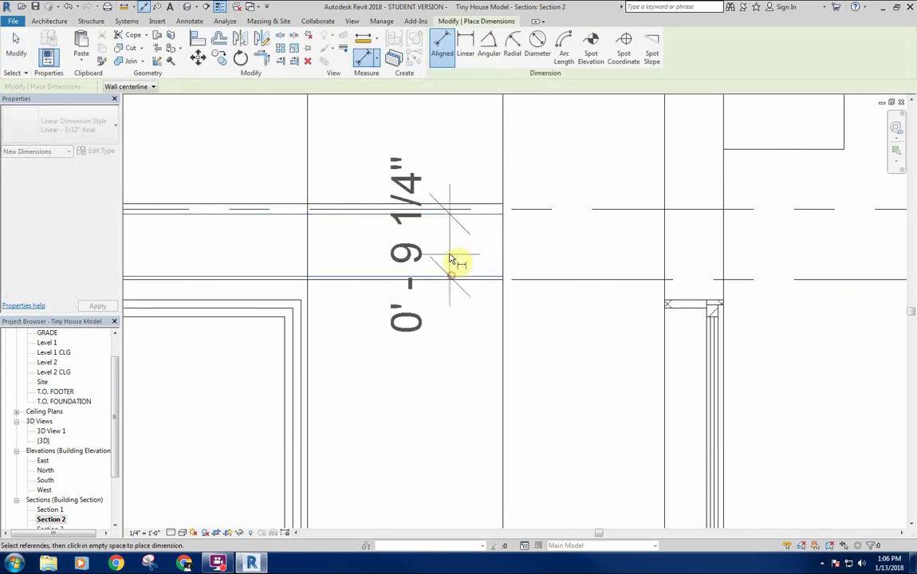
pyautogui.scroll(-3, 478, 257)
pyautogui.scroll(-1, 505, 256)
pyautogui.moveTo(493, 257); pyautogui.dragTo(606, 264, button='middle')
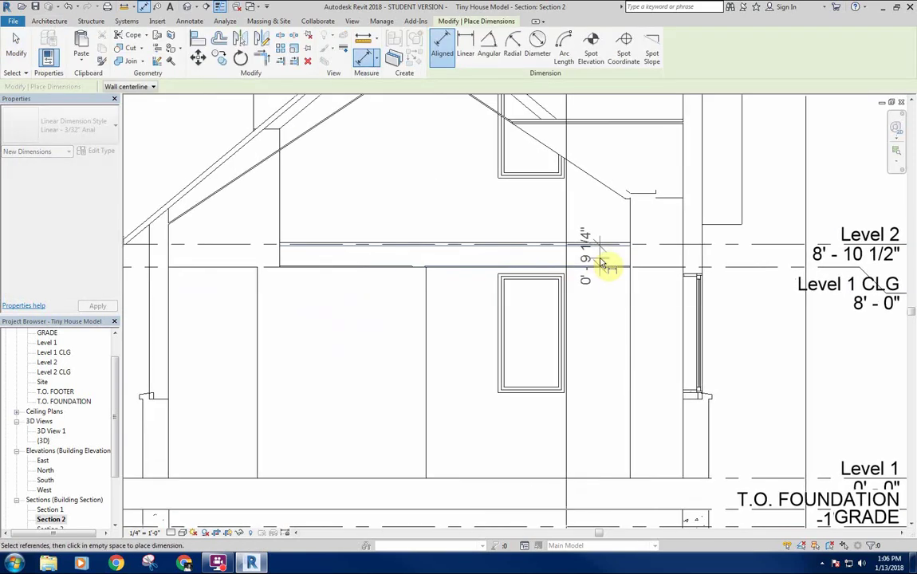
pyautogui.scroll(3, 600, 260)
pyautogui.press('Escape')
pyautogui.press('Escape')
pyautogui.scroll(-4, 468, 252)
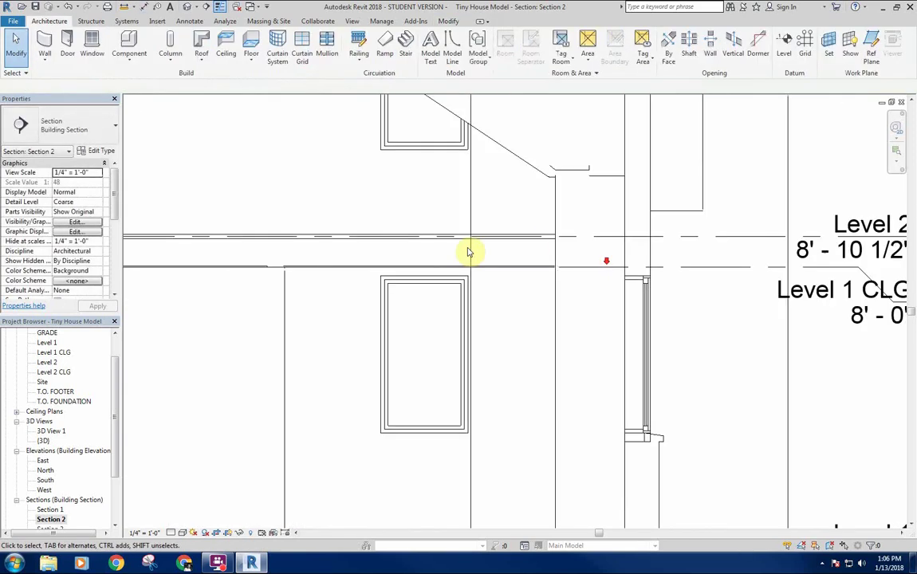
pyautogui.scroll(1, 517, 264)
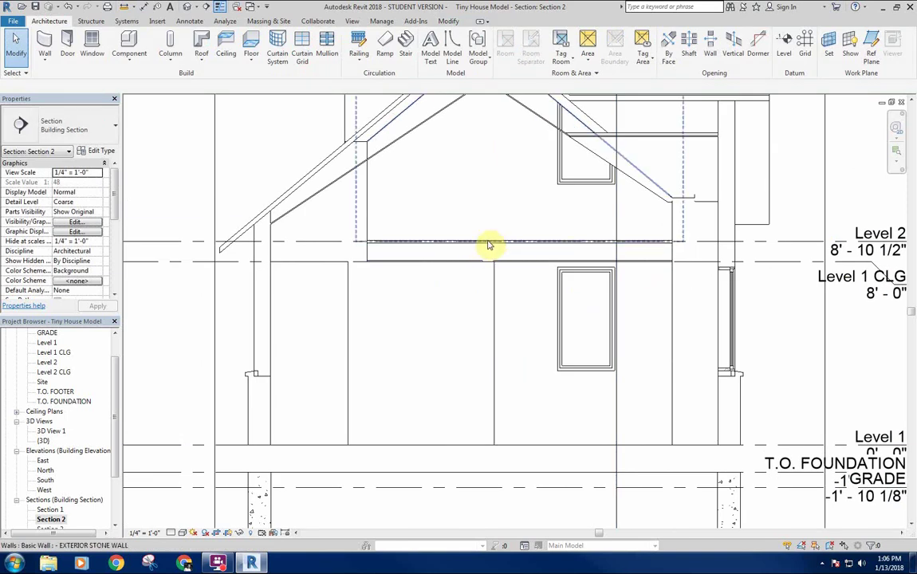
# Step: Open the Section 3 view and examine where the 2nd Floor slab and the drywall ceiling below it meet the exterior wall
pyautogui.click(57, 510)
pyautogui.scroll(-2, 62, 497)
pyautogui.doubleClick(50, 480)
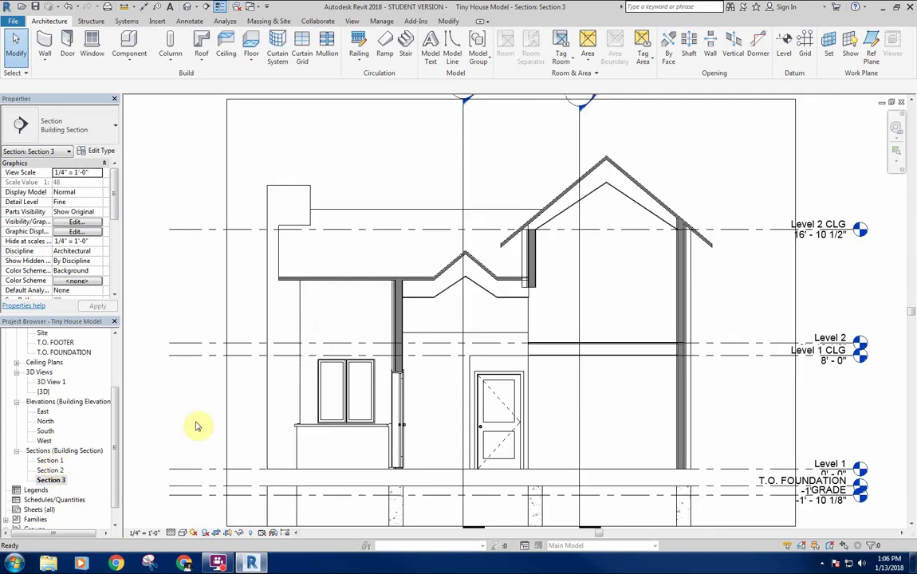
pyautogui.scroll(5, 363, 322)
pyautogui.scroll(2, 512, 357)
pyautogui.moveTo(450, 346); pyautogui.dragTo(537, 299, button='middle')
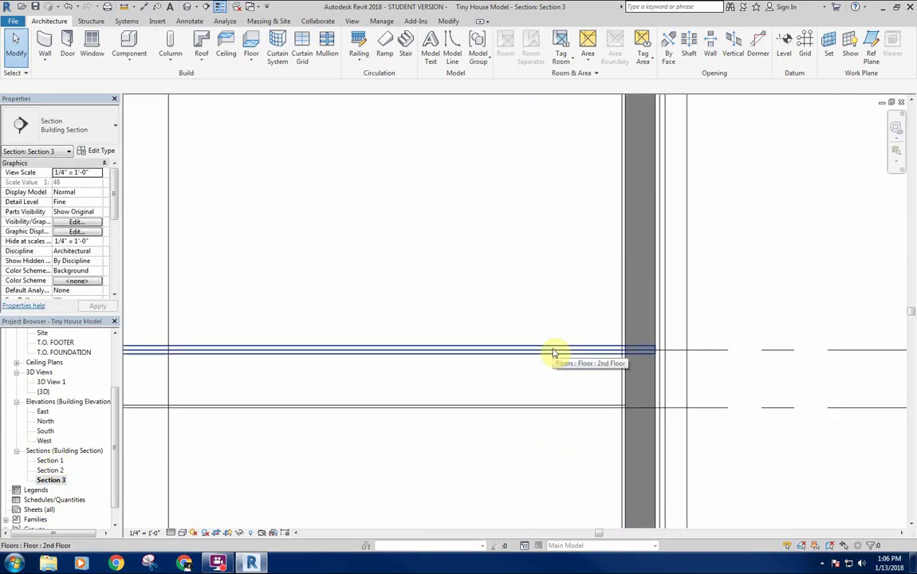
pyautogui.scroll(3, 630, 399)
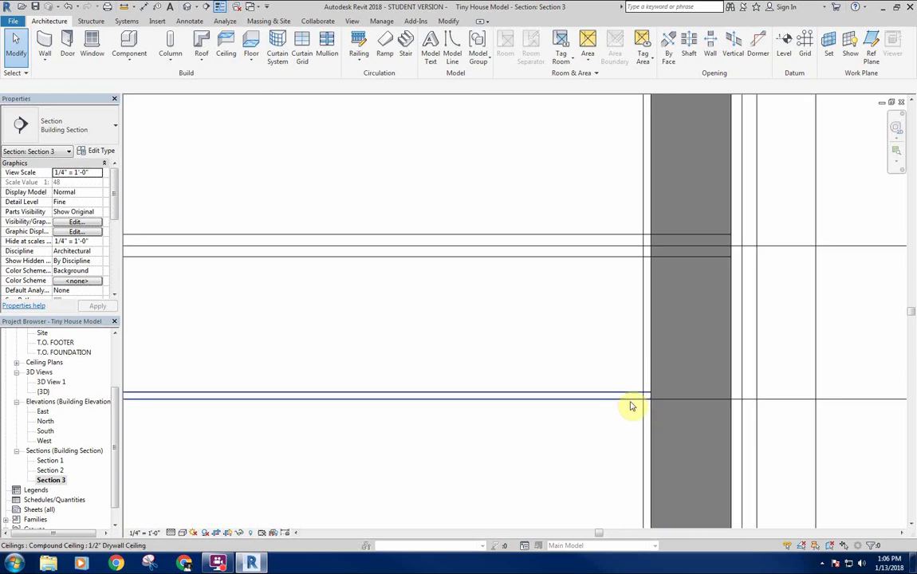
pyautogui.scroll(3, 629, 382)
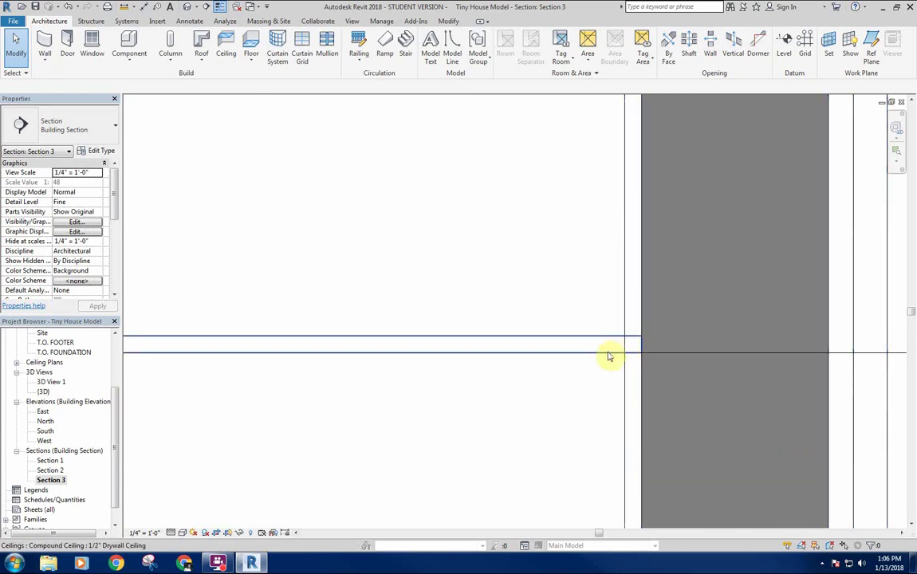
# Step: Join the 1/2" Drywall Ceiling's geometry with the EXTERIOR STONE WALL
pyautogui.click(449, 20)
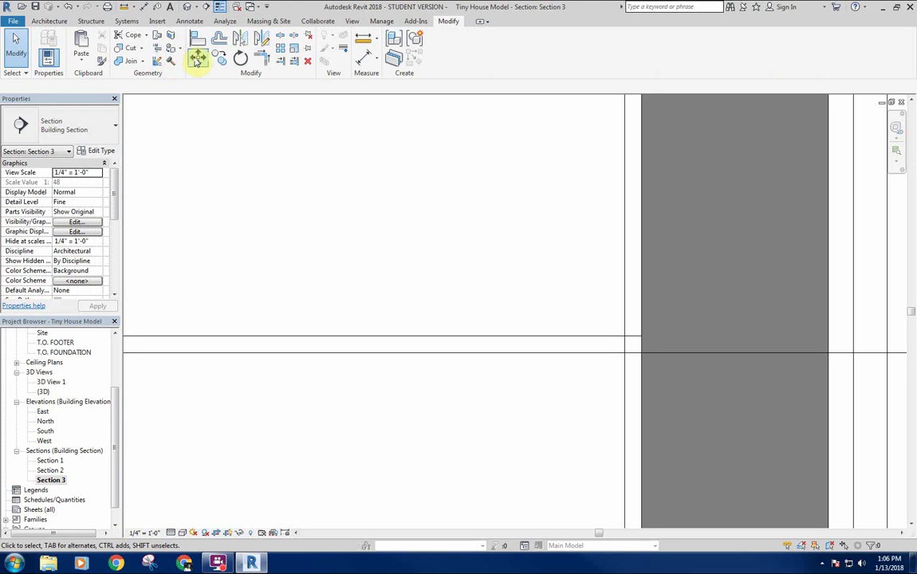
pyautogui.click(125, 62)
pyautogui.click(599, 352)
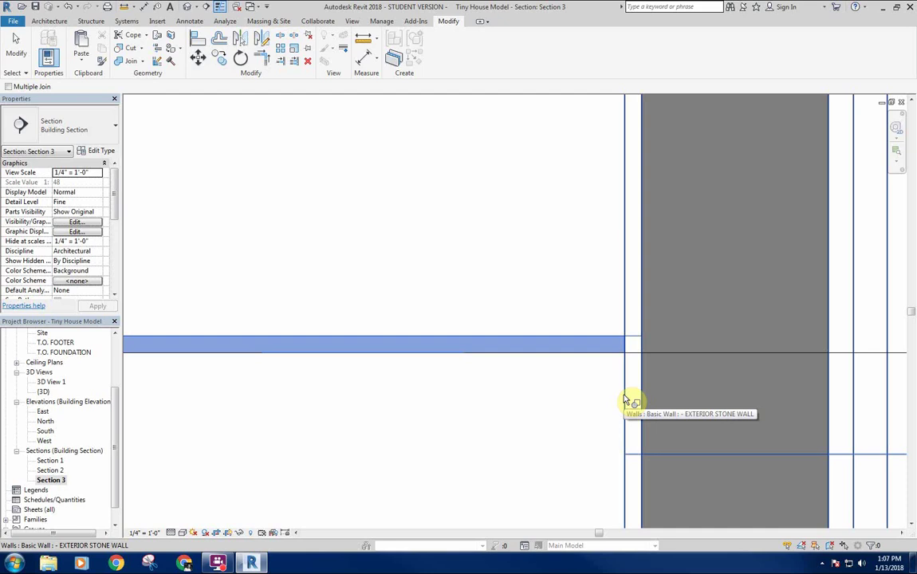
pyautogui.click(624, 393)
pyautogui.scroll(-2, 519, 286)
pyautogui.moveTo(538, 275); pyautogui.dragTo(527, 280, button='middle')
pyautogui.scroll(3, 547, 326)
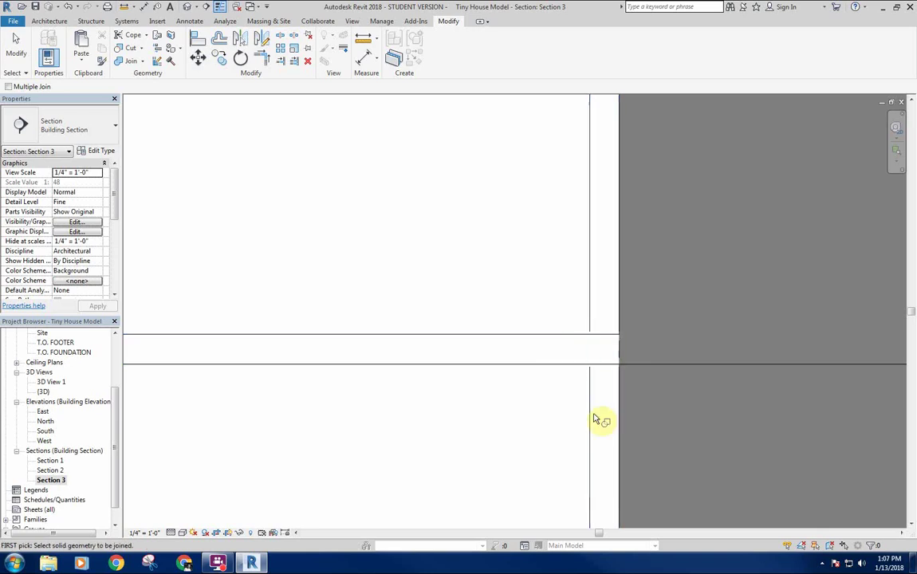
# Step: Join the 2nd Floor slab's geometry with the EXTERIOR STONE WALL at Level 2
pyautogui.scroll(-2, 591, 443)
pyautogui.scroll(-2, 527, 352)
pyautogui.scroll(3, 591, 348)
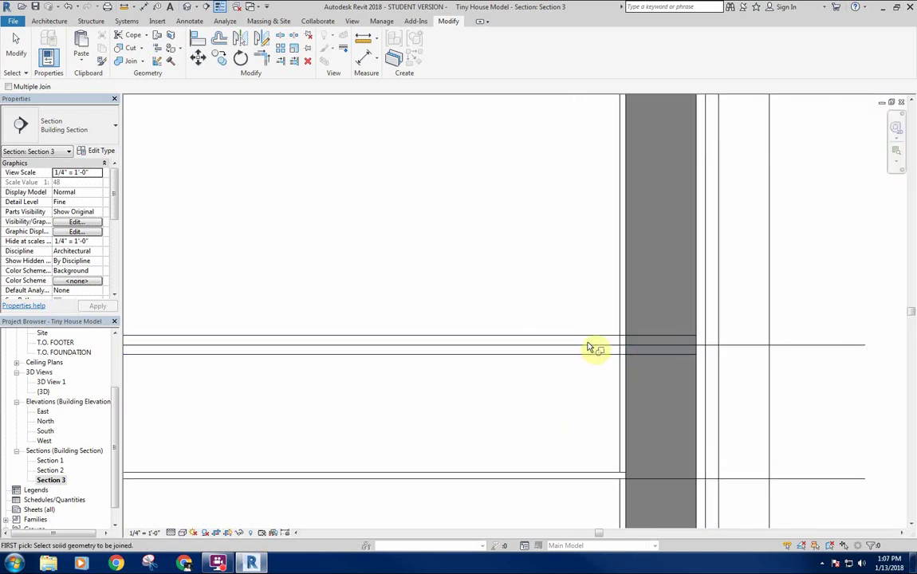
pyautogui.click(590, 346)
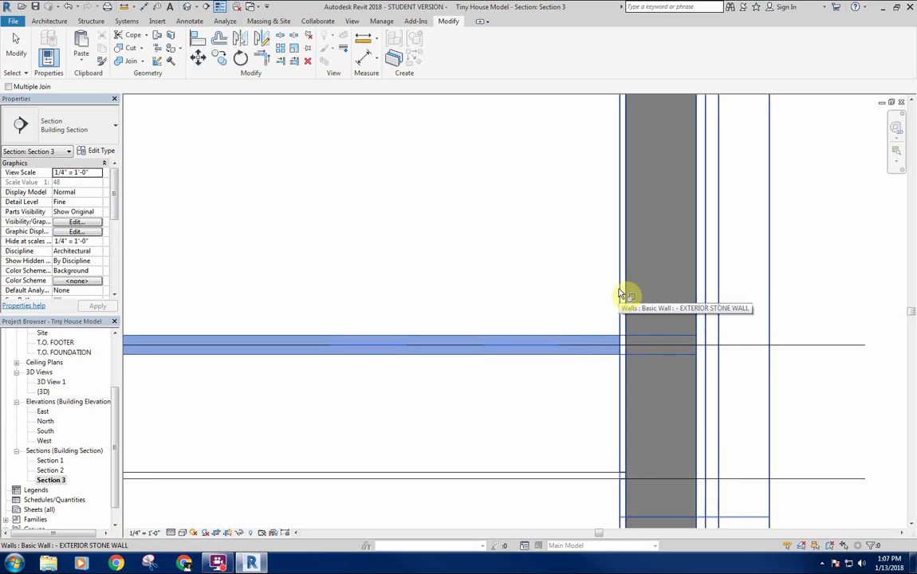
pyautogui.click(619, 291)
pyautogui.scroll(-3, 399, 307)
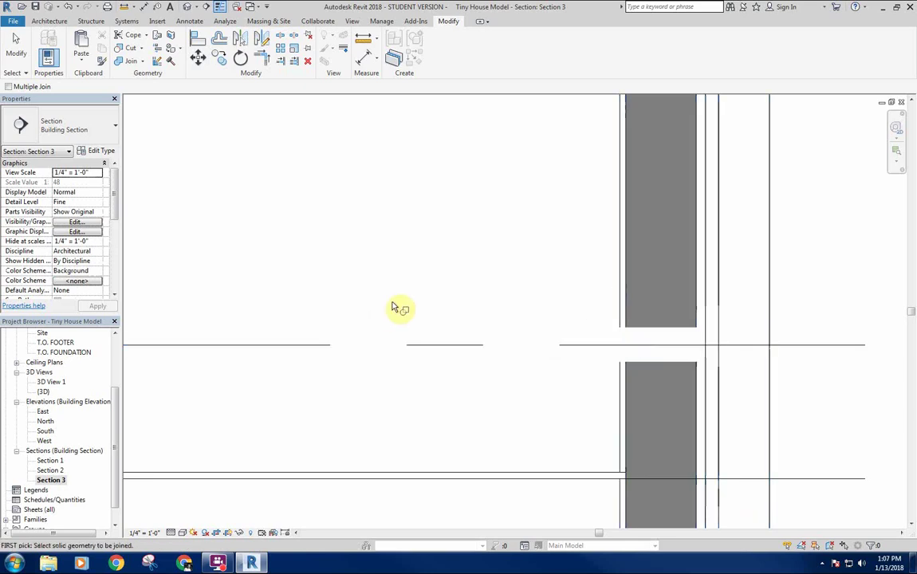
pyautogui.scroll(3, 419, 292)
pyautogui.scroll(2, 483, 299)
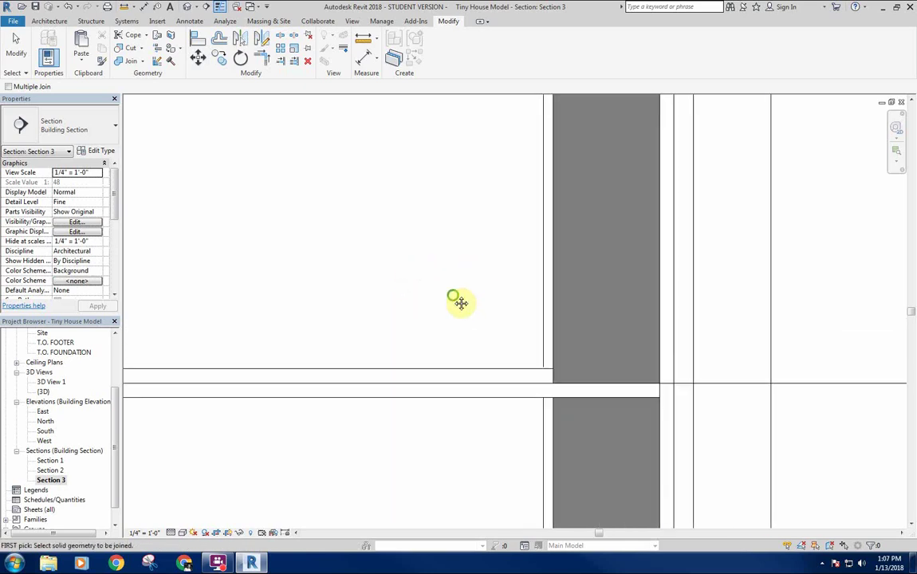
pyautogui.scroll(-2, 461, 305)
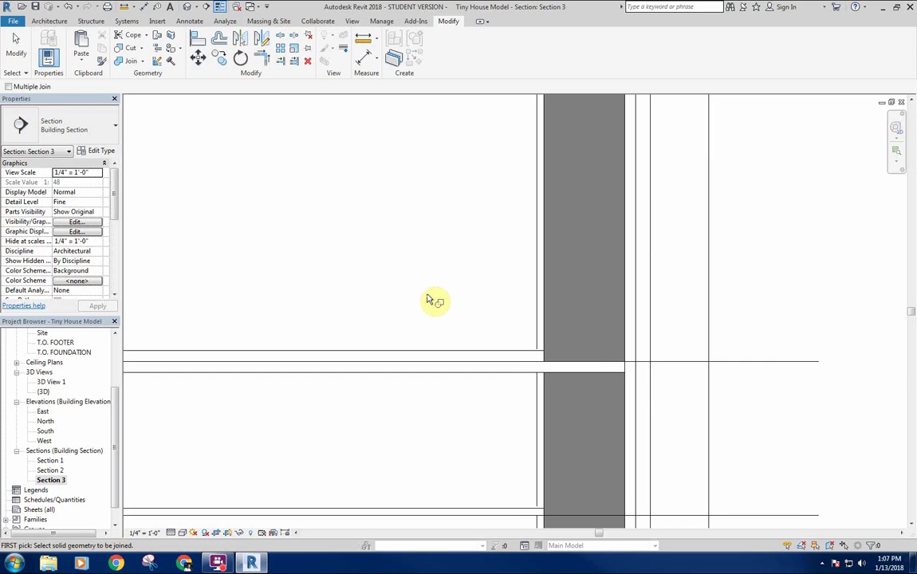
# Step: Examine the joined slab's end within the exterior wall core and along its full span, and leave the Join command
pyautogui.moveTo(522, 354); pyautogui.dragTo(606, 376, button='middle')
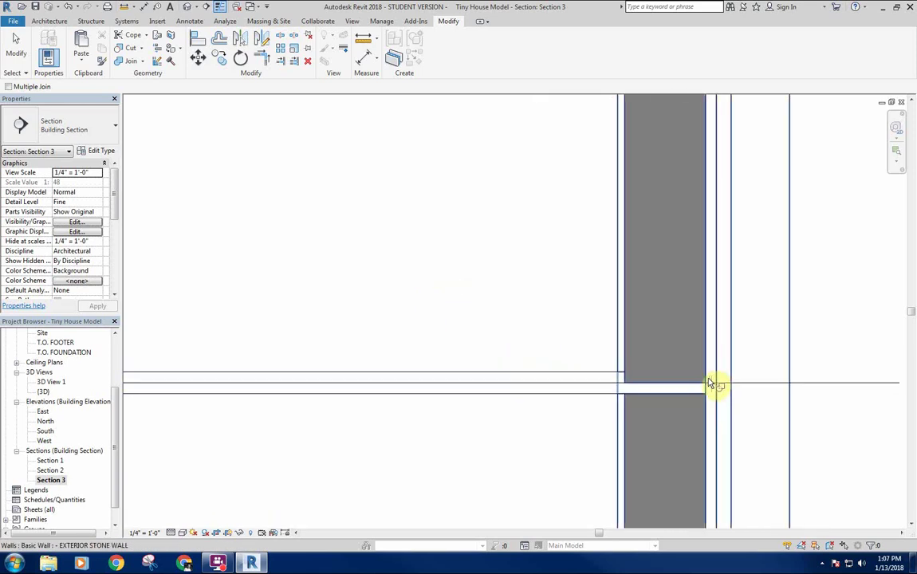
pyautogui.scroll(-1, 470, 299)
pyautogui.moveTo(470, 299); pyautogui.dragTo(528, 320, button='middle')
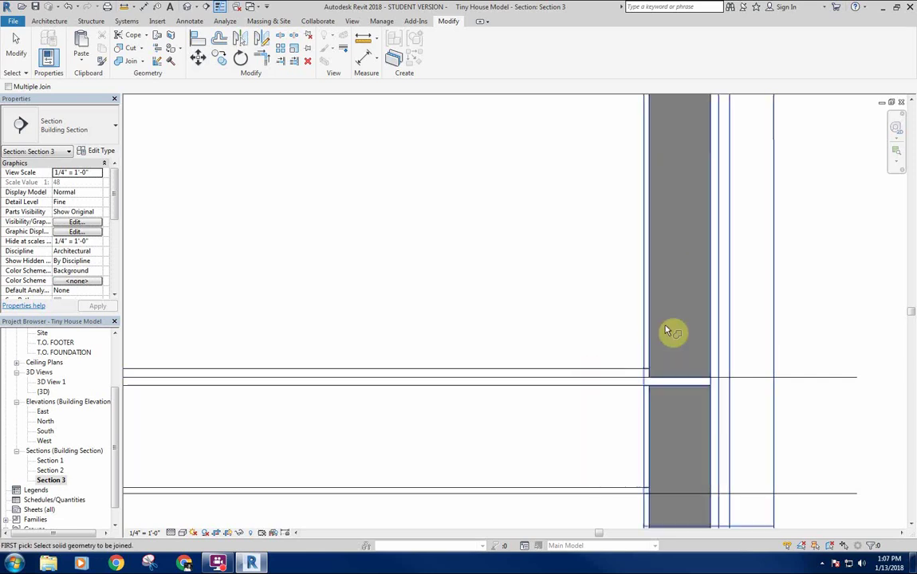
pyautogui.click(608, 388)
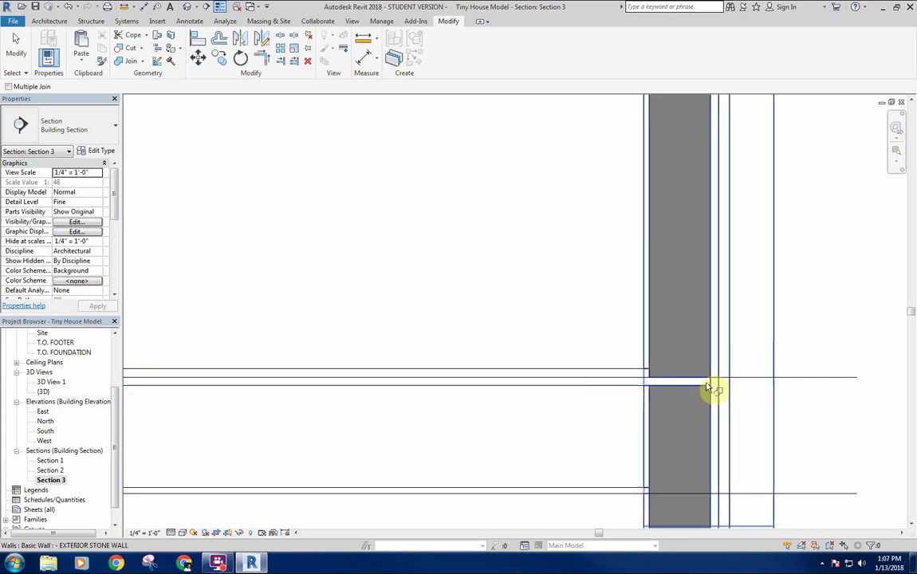
pyautogui.click(706, 389)
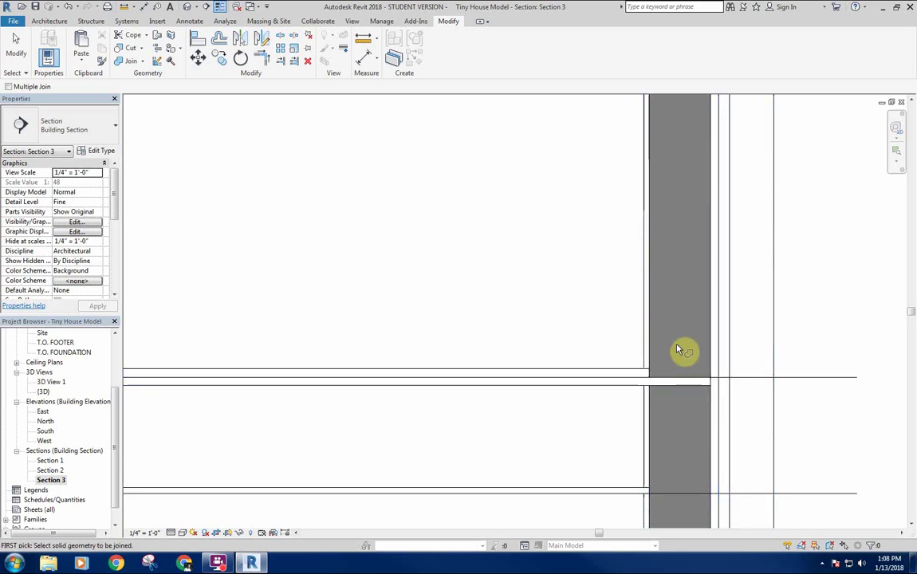
pyautogui.click(633, 372)
pyautogui.scroll(-5, 526, 370)
pyautogui.moveTo(438, 367); pyautogui.dragTo(671, 360, button='middle')
pyautogui.moveTo(543, 356); pyautogui.dragTo(416, 363, button='middle')
pyautogui.scroll(5, 709, 357)
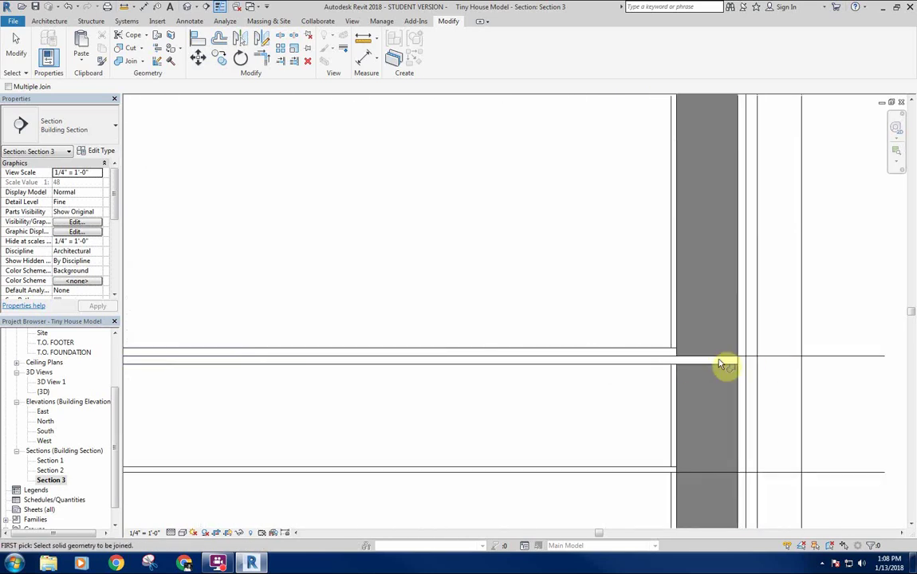
pyautogui.scroll(-2, 498, 260)
pyautogui.rightClick(498, 253)
pyautogui.click(515, 256)
pyautogui.scroll(-2, 511, 267)
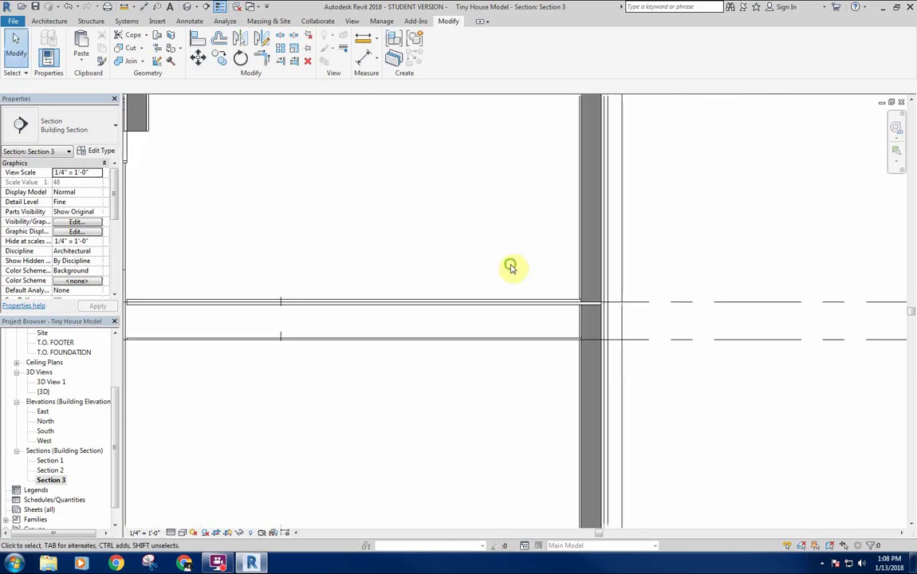
# Step: Examine how the 2nd Floor's upper and lower layers meet the interior wall finish and the wall core
pyautogui.scroll(-3, 702, 313)
pyautogui.scroll(5, 606, 312)
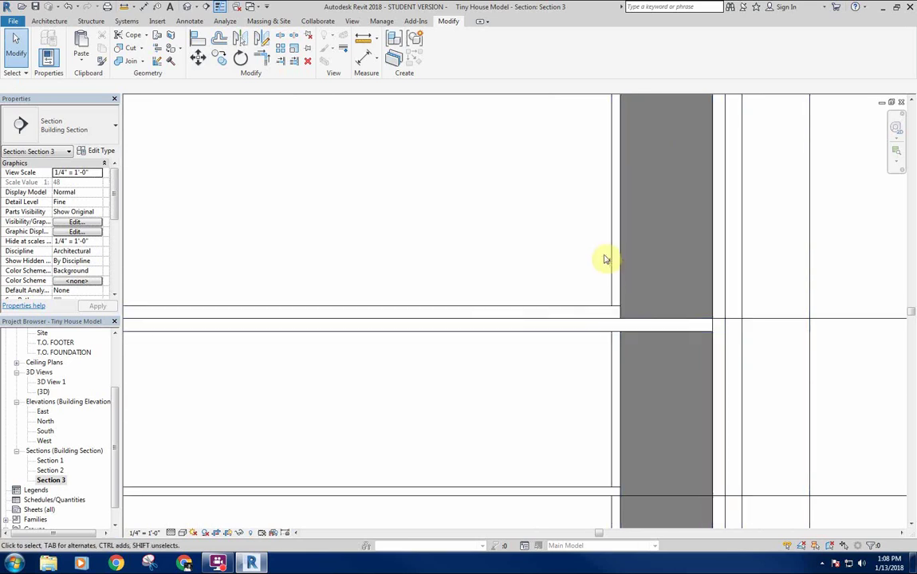
pyautogui.scroll(-4, 526, 299)
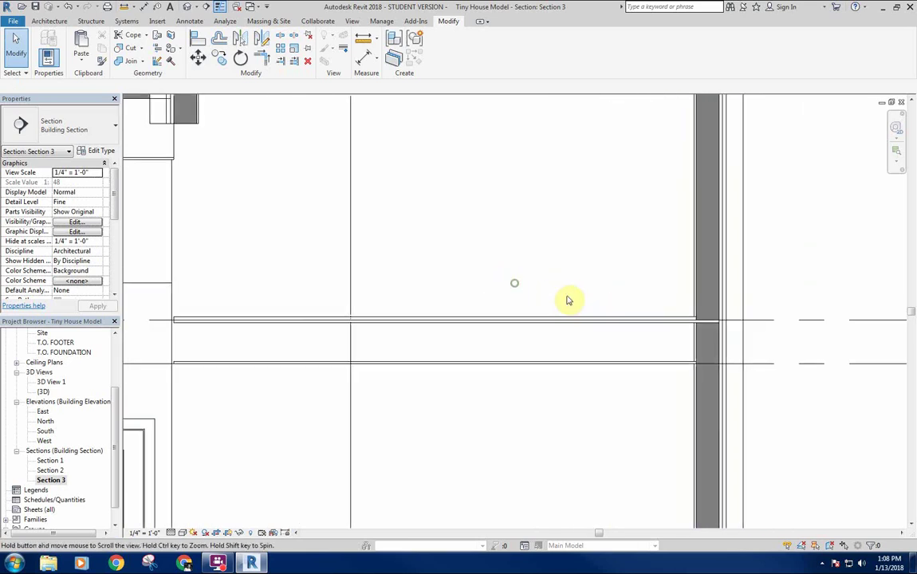
pyautogui.scroll(4, 672, 314)
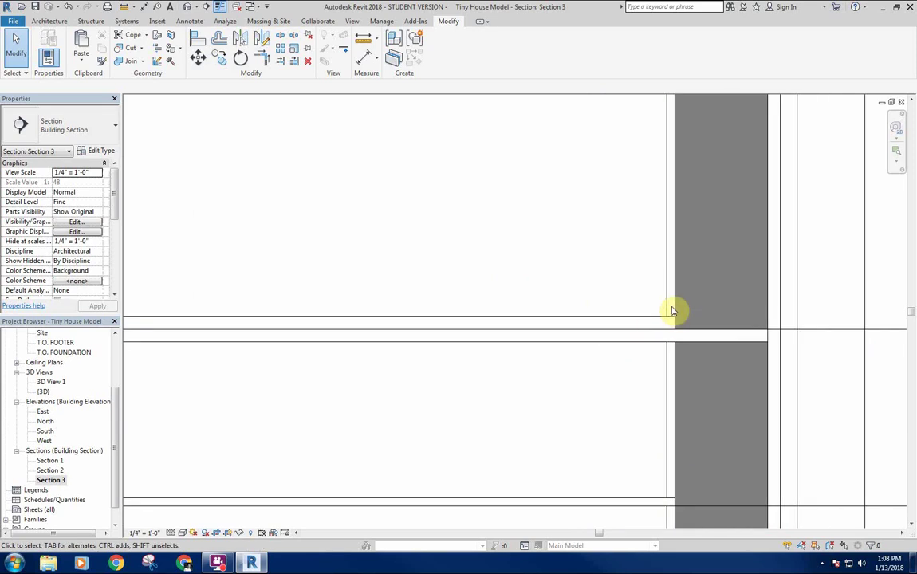
pyautogui.scroll(3, 662, 307)
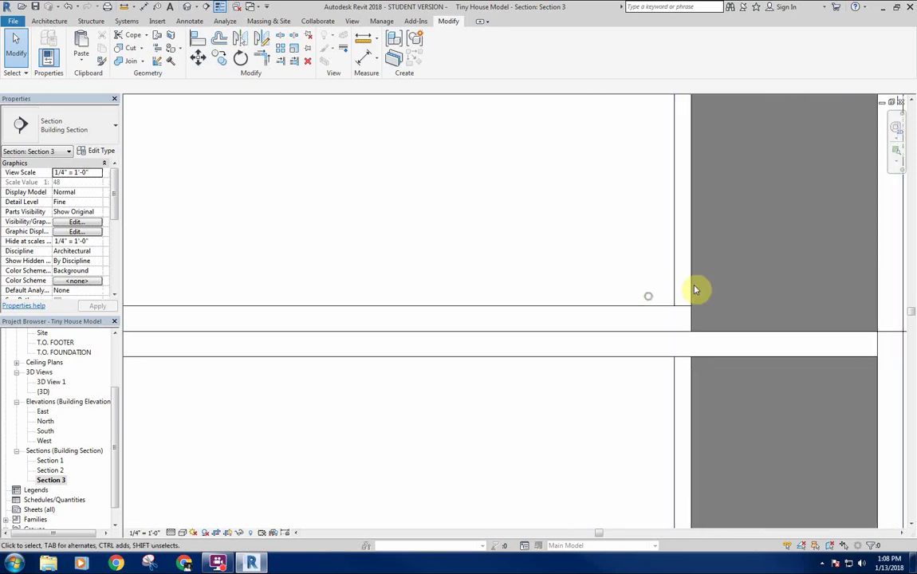
pyautogui.scroll(-2, 664, 311)
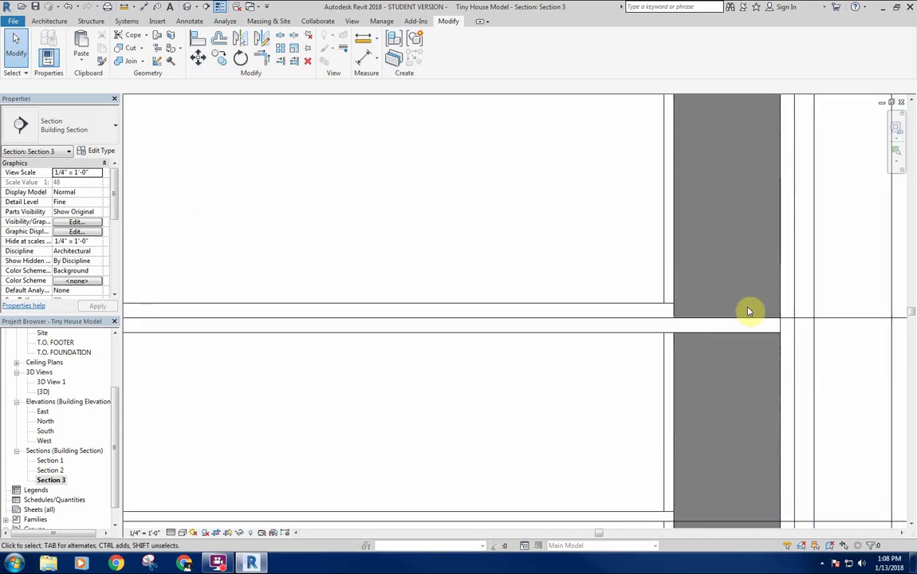
pyautogui.moveTo(656, 303); pyautogui.dragTo(662, 304, button='middle')
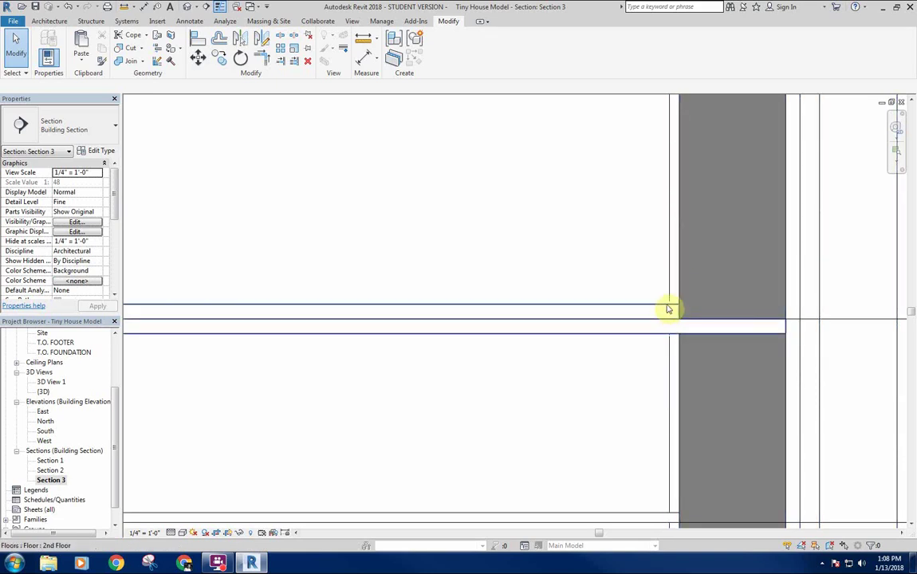
pyautogui.moveTo(666, 312); pyautogui.dragTo(668, 319, button='middle')
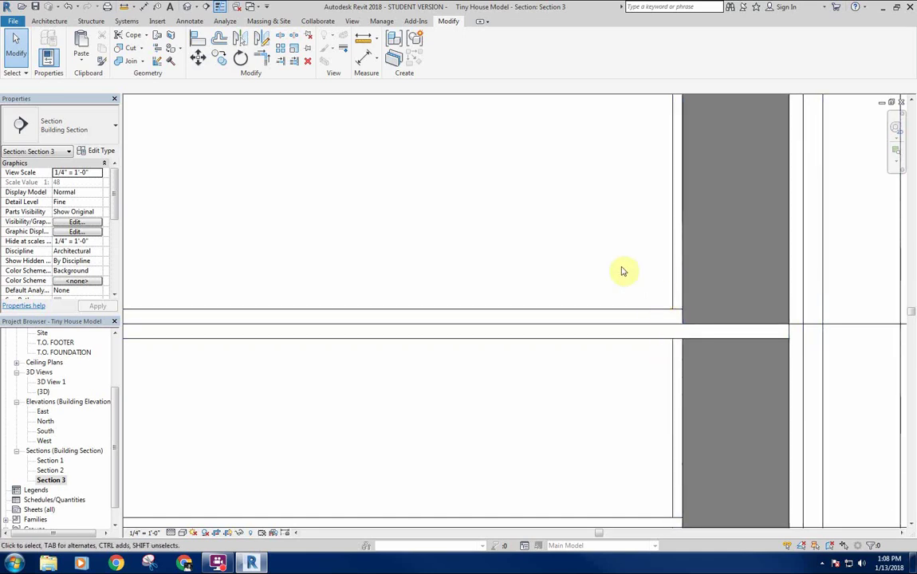
# Step: Examine the joined 2nd Floor and ceiling at the exterior wall, and the house's overall height and levels in Section 3
pyautogui.scroll(-3, 519, 315)
pyautogui.moveTo(607, 330); pyautogui.dragTo(675, 267, button='middle')
pyautogui.moveTo(408, 231); pyautogui.dragTo(761, 164, button='middle')
pyautogui.moveTo(787, 278); pyautogui.dragTo(446, 459, button='middle')
pyautogui.scroll(2, 661, 359)
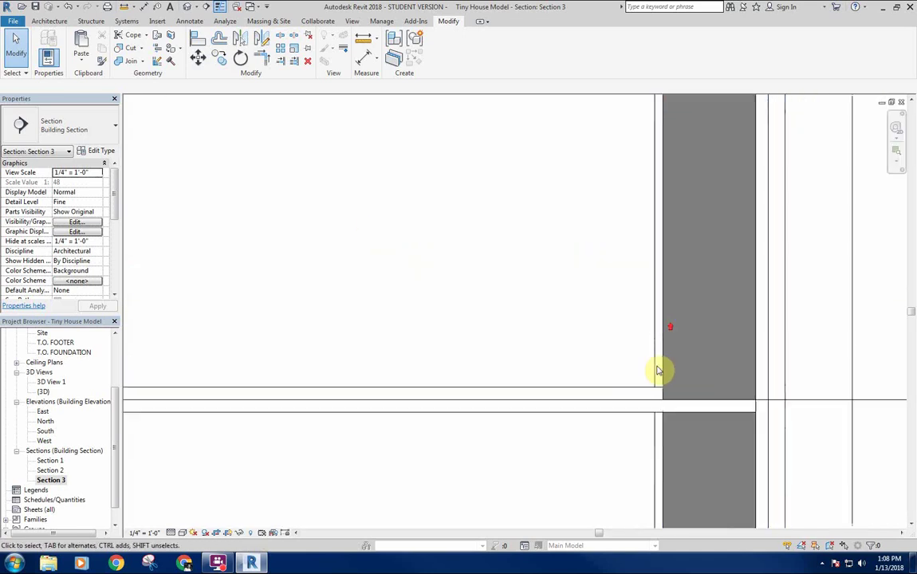
pyautogui.scroll(-3, 538, 321)
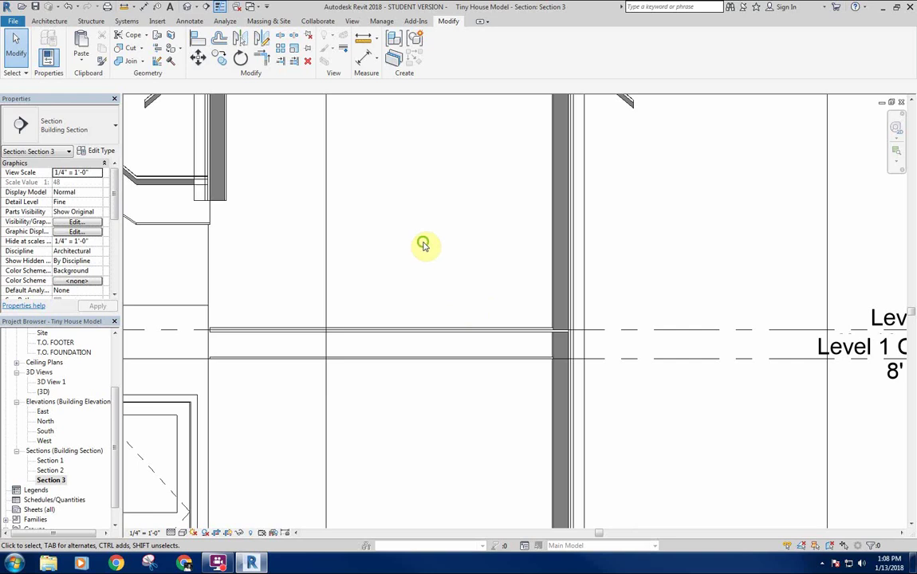
pyautogui.moveTo(424, 246); pyautogui.dragTo(487, 353, button='middle')
pyautogui.scroll(-2, 494, 305)
pyautogui.moveTo(482, 308); pyautogui.dragTo(520, 284, button='middle')
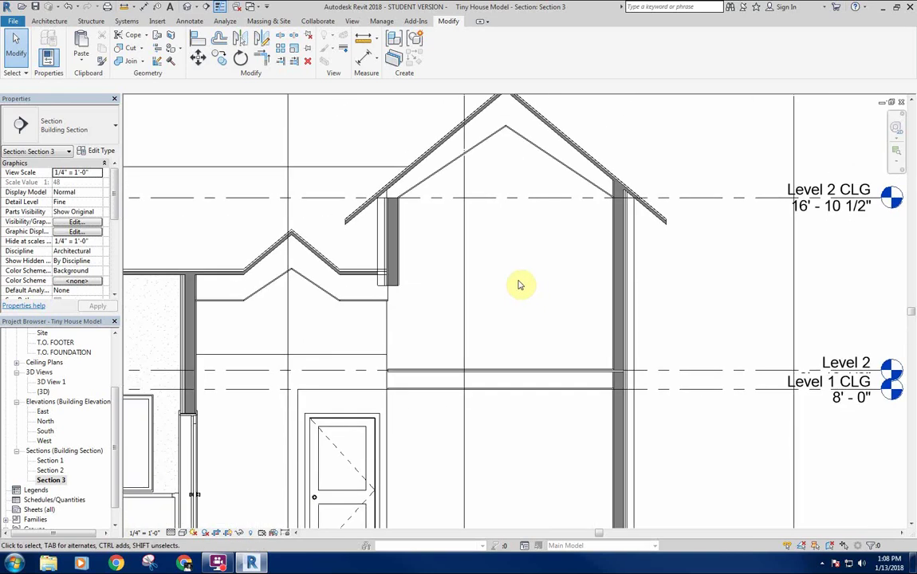
pyautogui.scroll(-2, 408, 224)
pyautogui.moveTo(486, 261); pyautogui.dragTo(476, 241, button='middle')
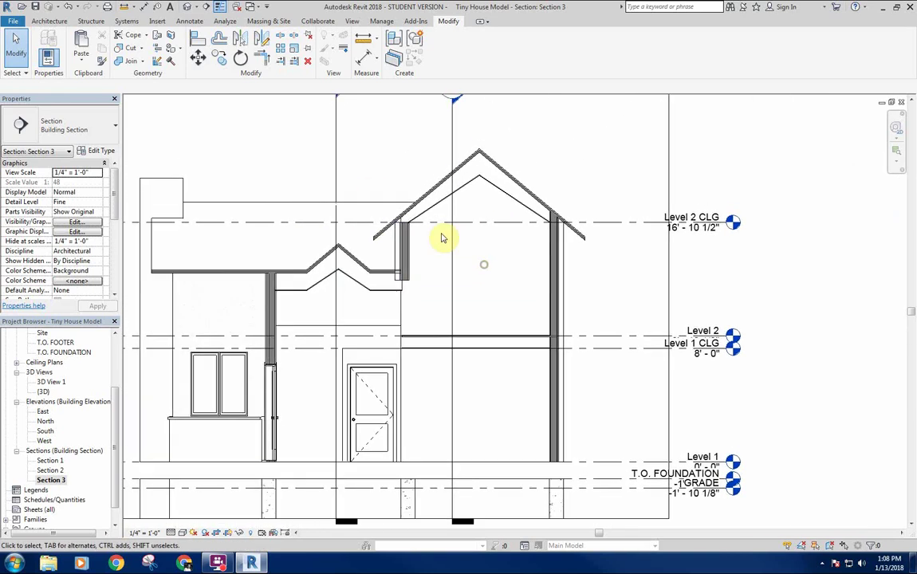
pyautogui.scroll(-1, 470, 287)
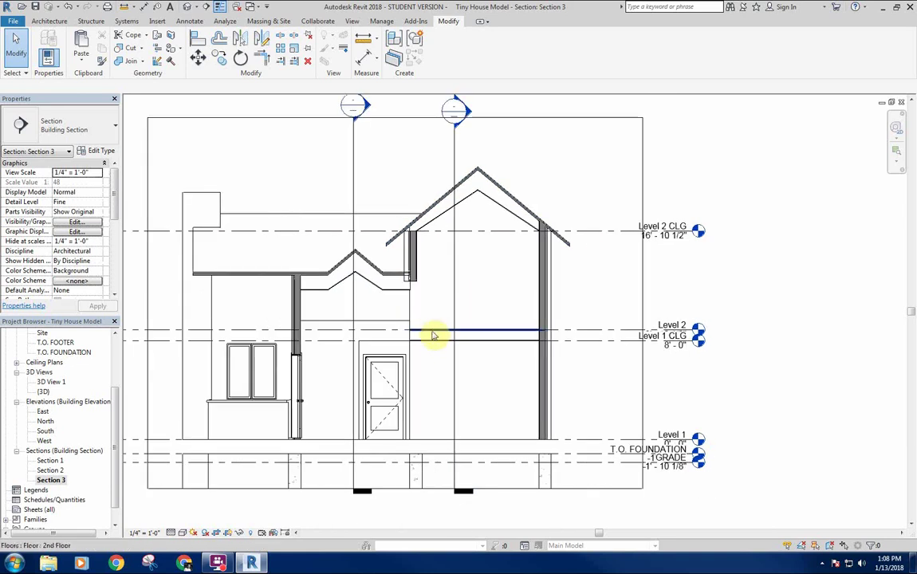
pyautogui.scroll(1, 435, 335)
pyautogui.scroll(-1, 477, 278)
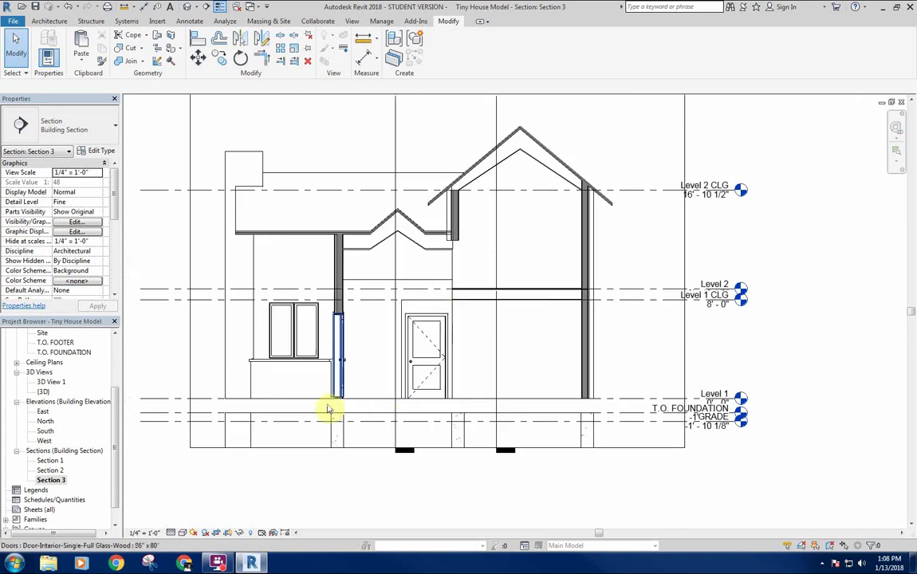
# Step: Open the Level 1 floor plan and bring the whole house layout into view
pyautogui.click(50, 342)
pyautogui.scroll(2, 46, 365)
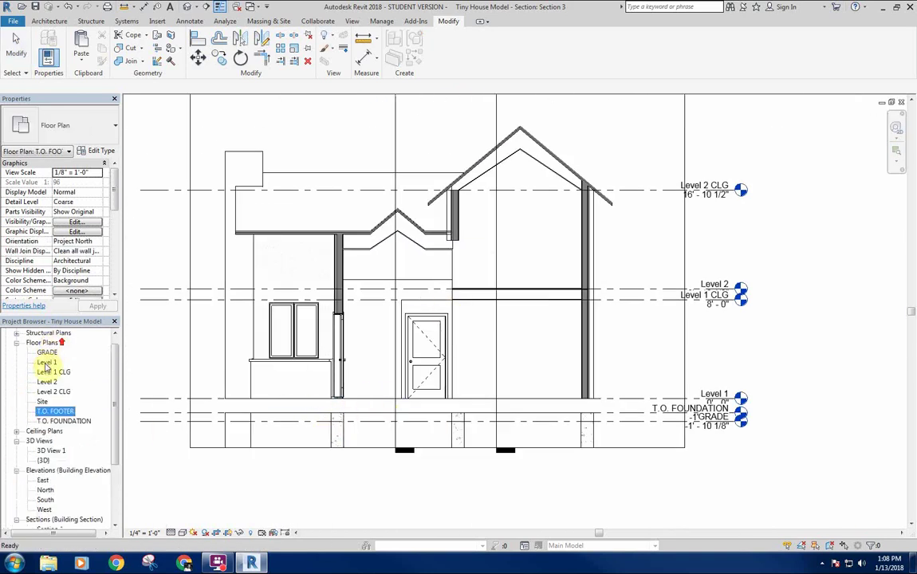
pyautogui.doubleClick(50, 362)
pyautogui.scroll(-2, 481, 327)
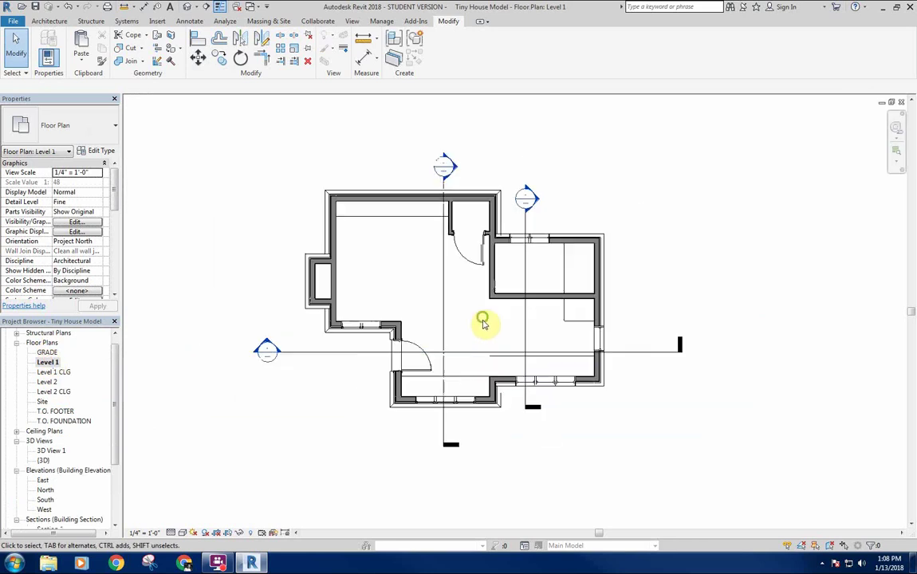
pyautogui.moveTo(481, 323); pyautogui.dragTo(480, 355, button='middle')
pyautogui.scroll(3, 481, 354)
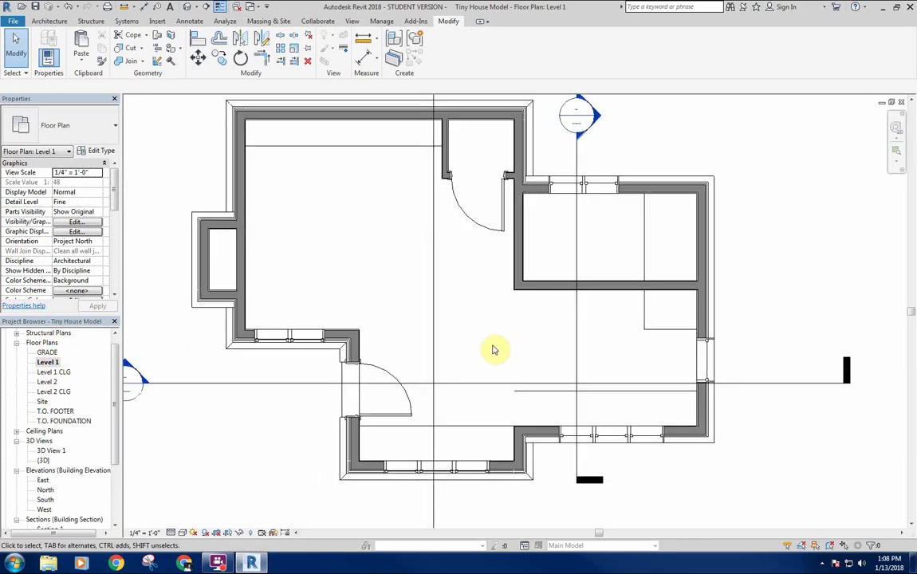
pyautogui.moveTo(337, 238); pyautogui.dragTo(344, 253, button='middle')
# Step: Start a new floor on Level 1 and duplicate the 2nd Floor type as "1st Floor"
pyautogui.click(48, 20)
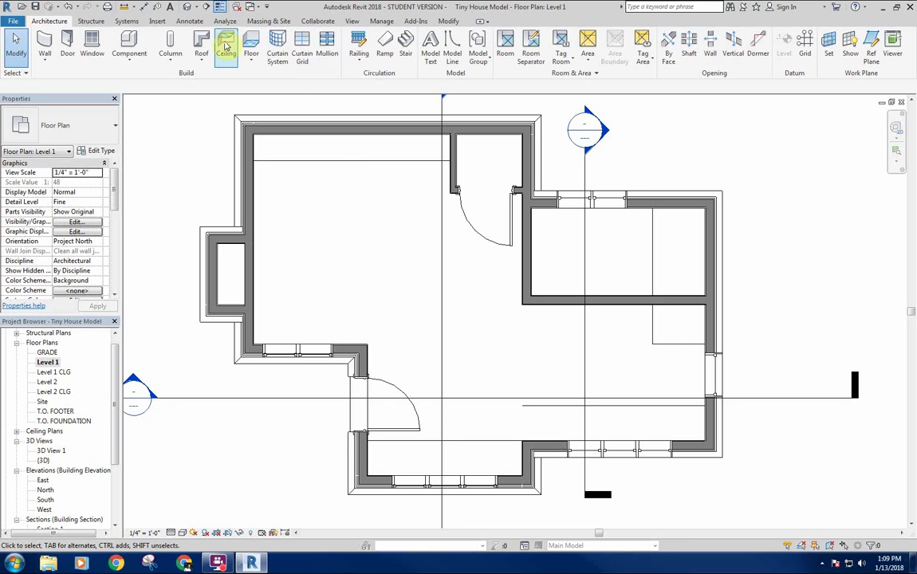
pyautogui.click(250, 43)
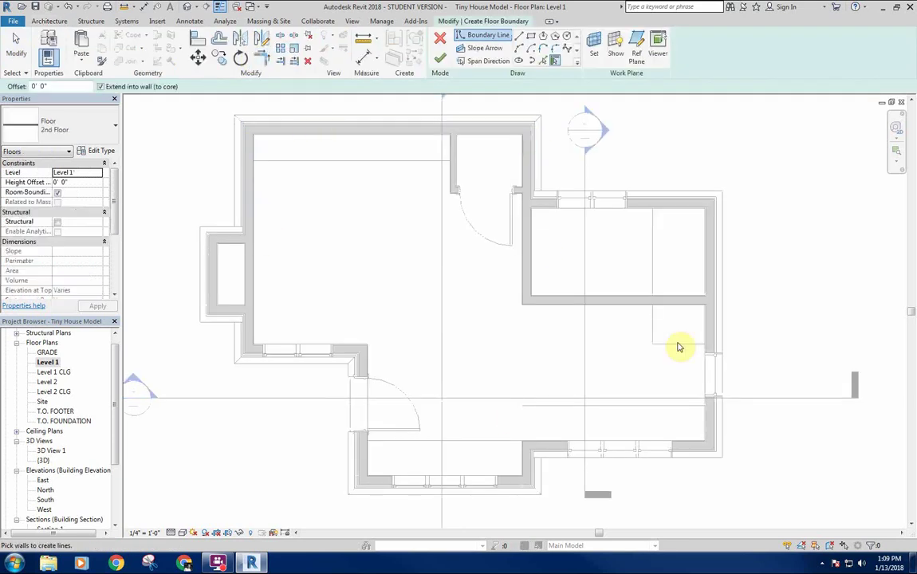
pyautogui.click(102, 151)
pyautogui.click(625, 165)
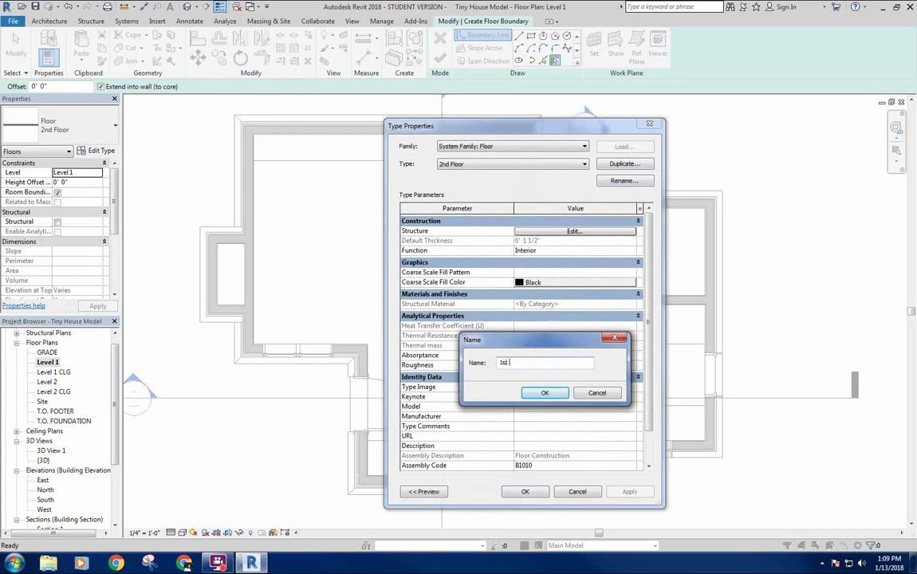
pyautogui.write('1st Floor')
pyautogui.press('Return')
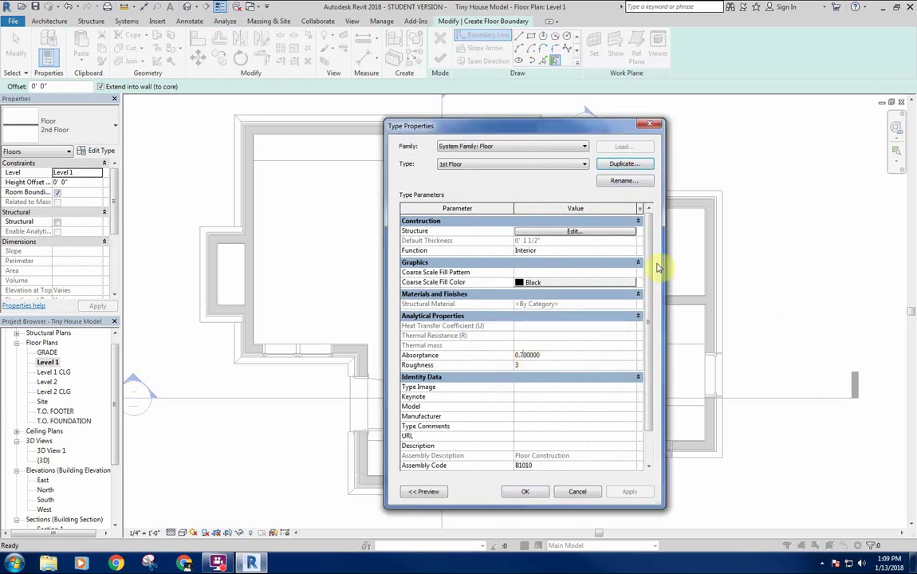
# Step: Insert a new Structure [1] layer into the 1st Floor type's core, directly beneath the existing 3/4" layer
pyautogui.click(610, 232)
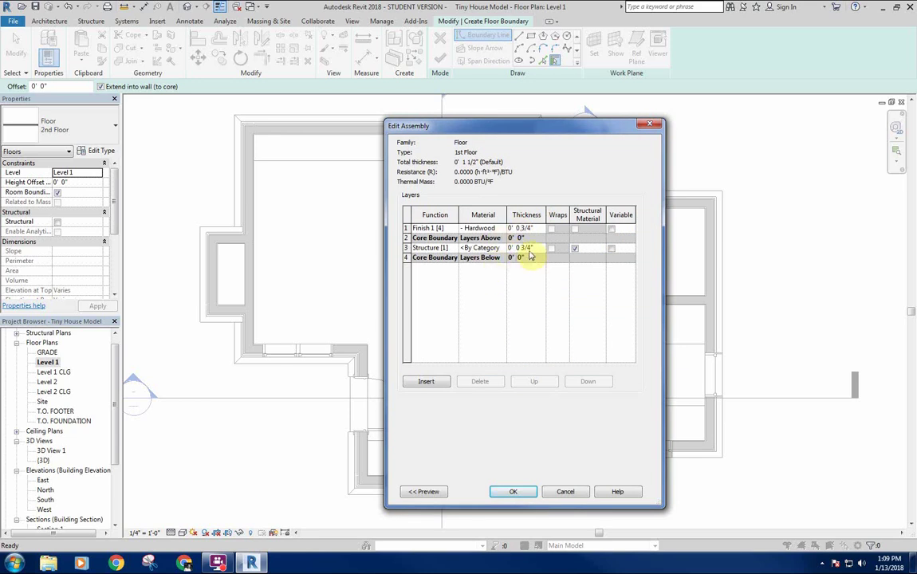
pyautogui.click(406, 248)
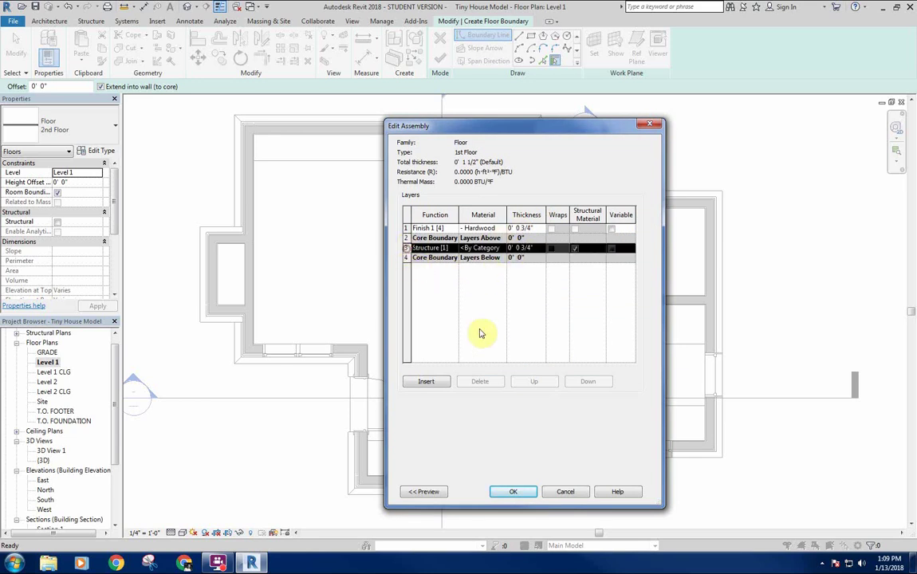
pyautogui.click(424, 382)
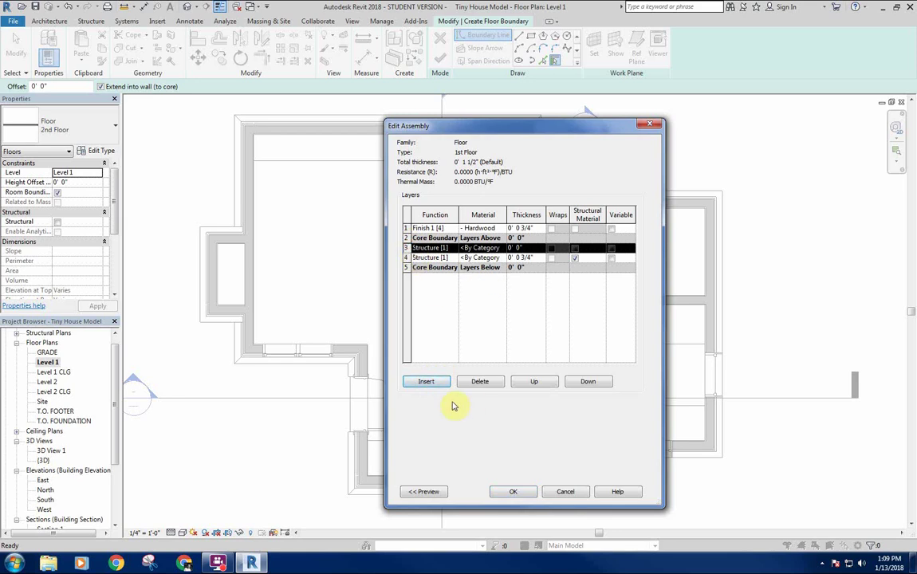
pyautogui.click(533, 382)
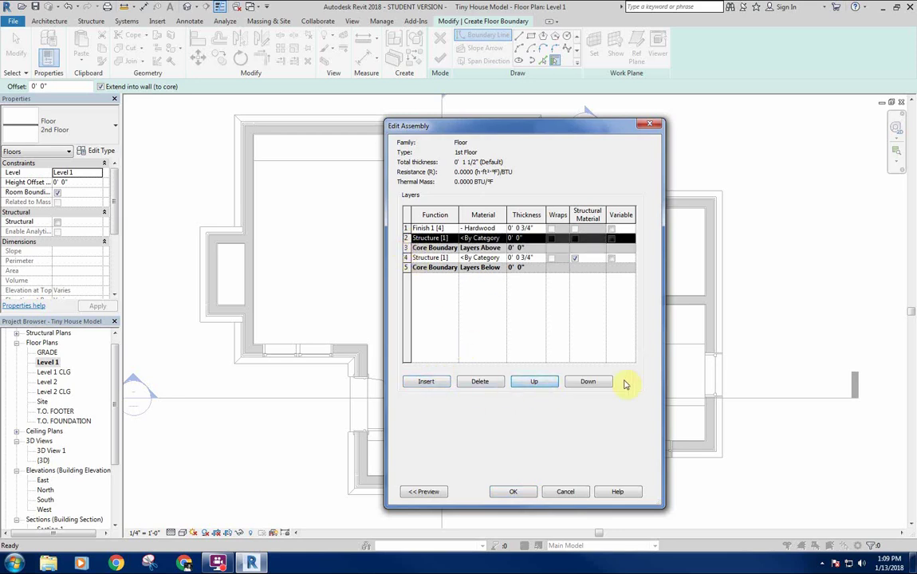
pyautogui.click(588, 382)
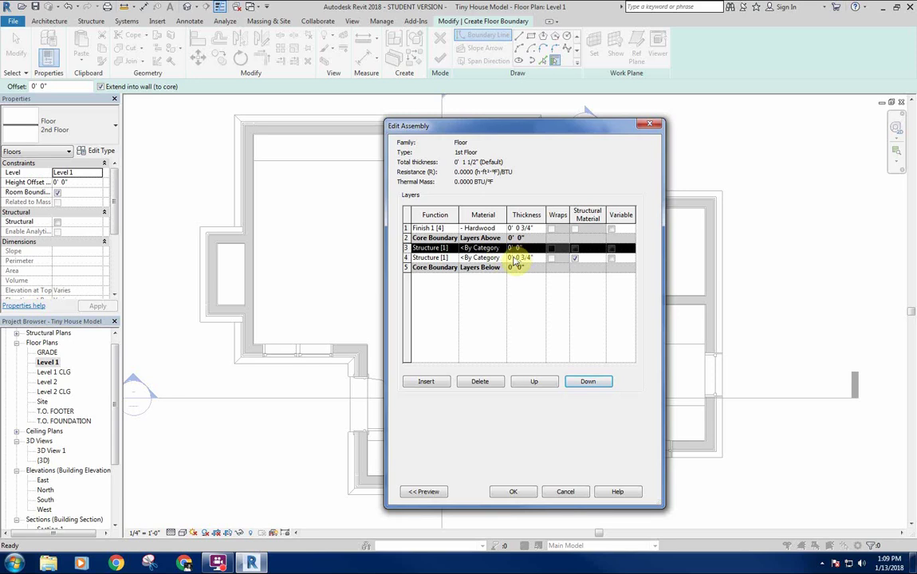
pyautogui.click(407, 258)
pyautogui.click(538, 382)
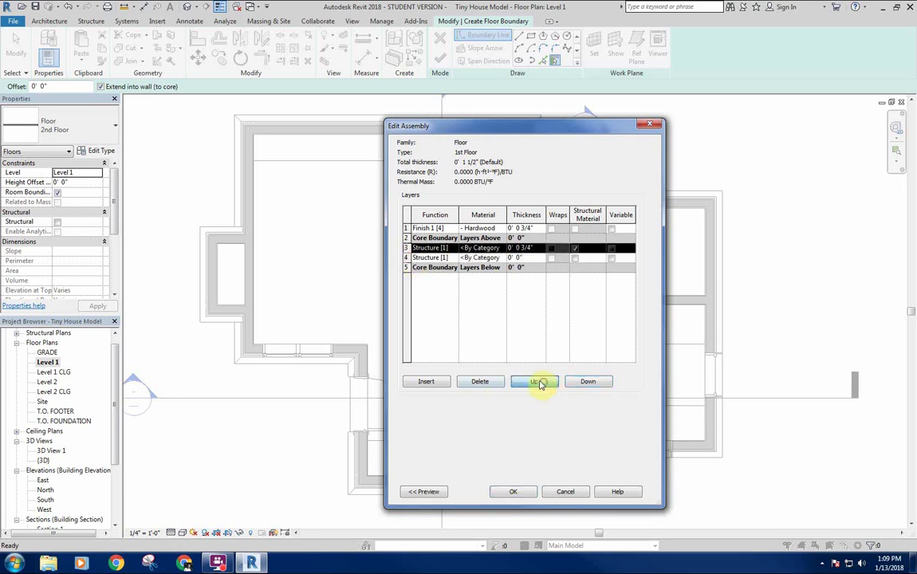
# Step: Make the 3/4" core layer Substrate [2] and the layer beneath it the 11 7/8" structural material, and accept the floor type
pyautogui.click(434, 248)
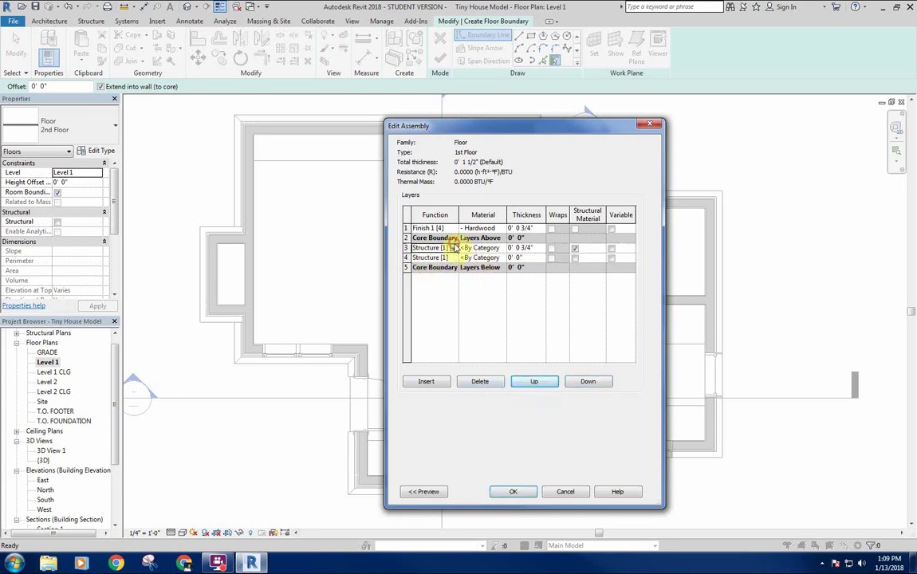
pyautogui.click(453, 248)
pyautogui.click(434, 266)
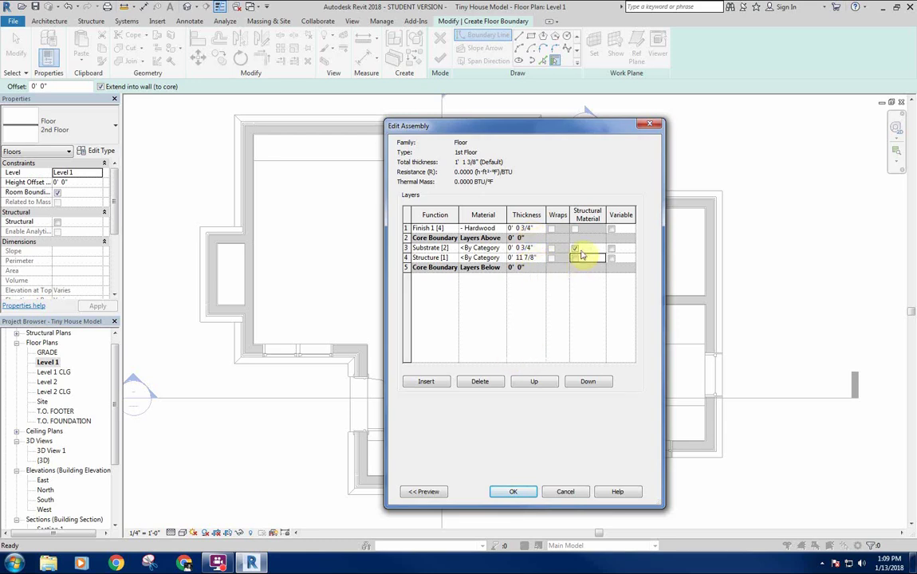
pyautogui.click(574, 257)
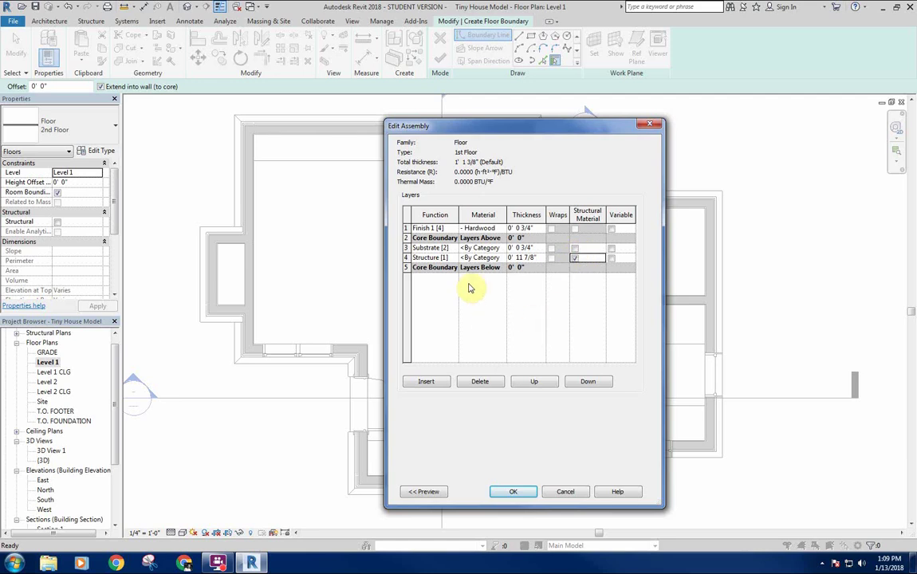
pyautogui.click(452, 259)
pyautogui.click(453, 259)
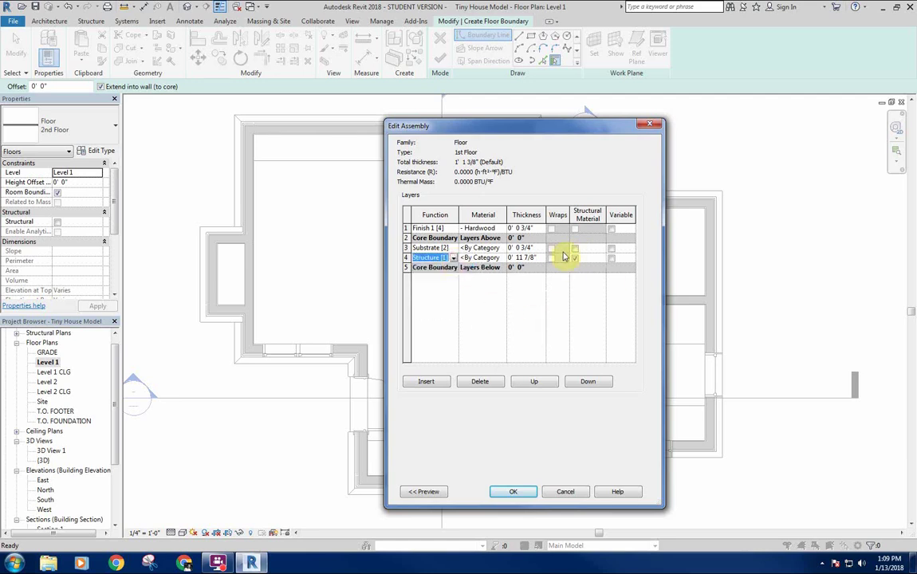
pyautogui.click(511, 492)
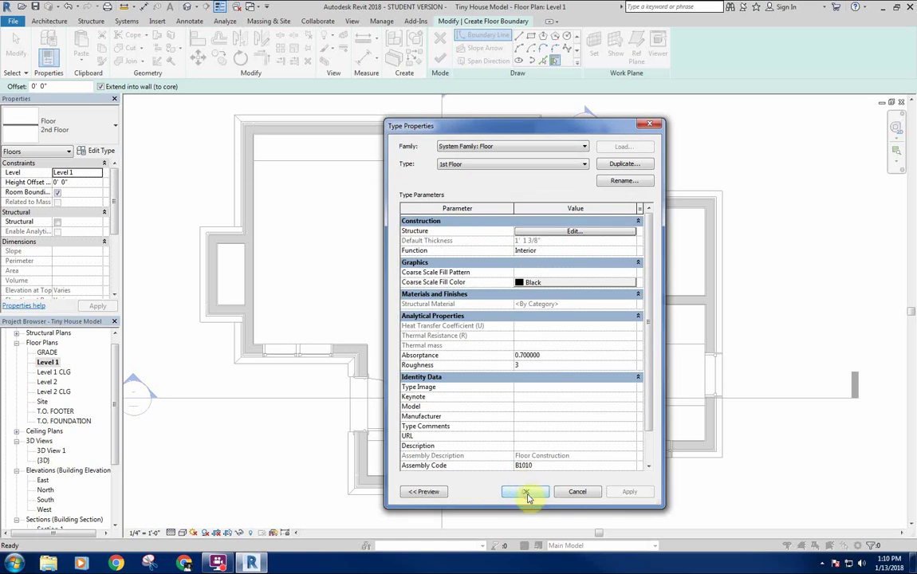
pyautogui.click(526, 493)
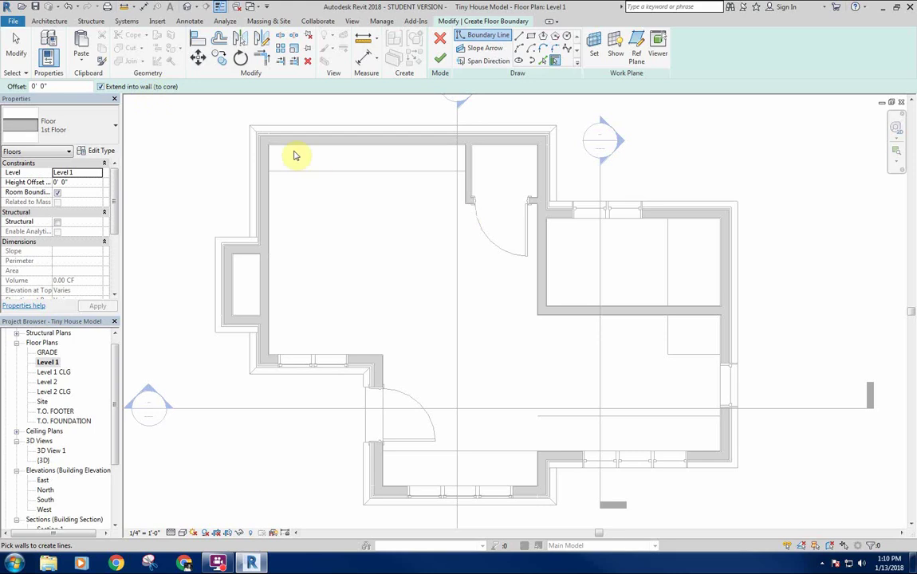
# Step: Add floor boundary lines along the main block's north, west and upper east exterior walls, extended to the wall core
pyautogui.scroll(5, 299, 199)
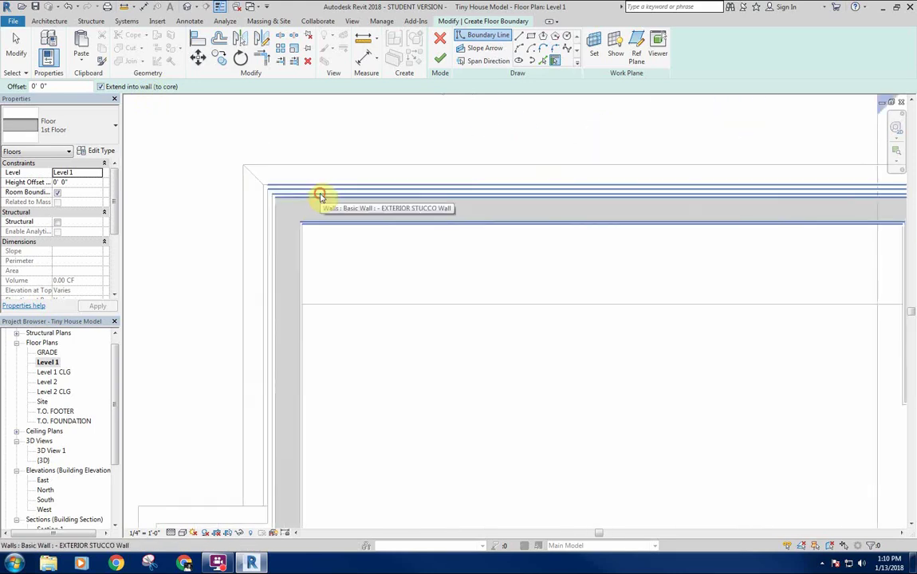
pyautogui.click(319, 197)
pyautogui.click(282, 243)
pyautogui.scroll(-4, 471, 295)
pyautogui.moveTo(471, 295); pyautogui.dragTo(237, 267, button='middle')
pyautogui.scroll(3, 569, 254)
pyautogui.click(577, 254)
# Step: Add floor boundary lines along the north and east exterior walls of the house's east wing
pyautogui.moveTo(619, 345); pyautogui.dragTo(488, 257, button='middle')
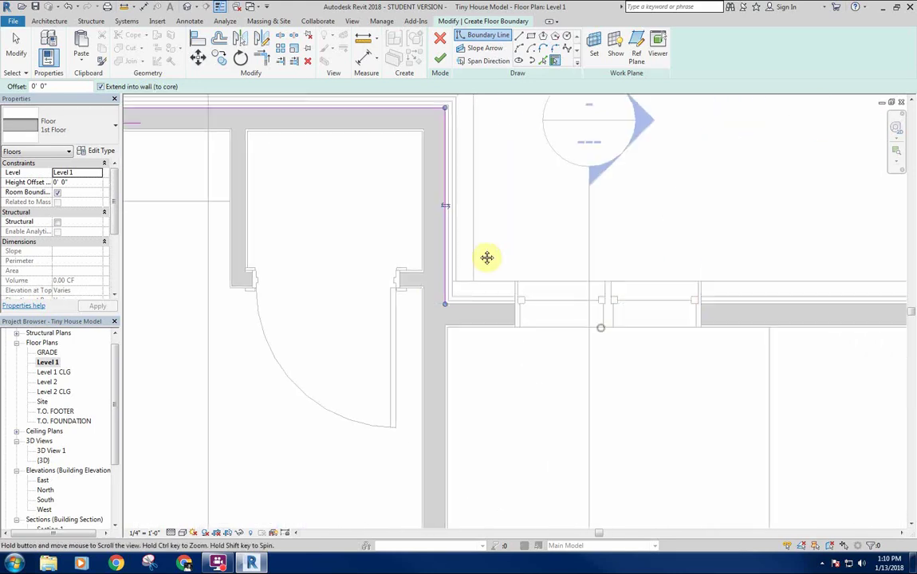
pyautogui.click(500, 300)
pyautogui.scroll(-2, 447, 267)
pyautogui.moveTo(391, 264); pyautogui.dragTo(100, 195, button='middle')
pyautogui.scroll(3, 480, 254)
pyautogui.click(473, 263)
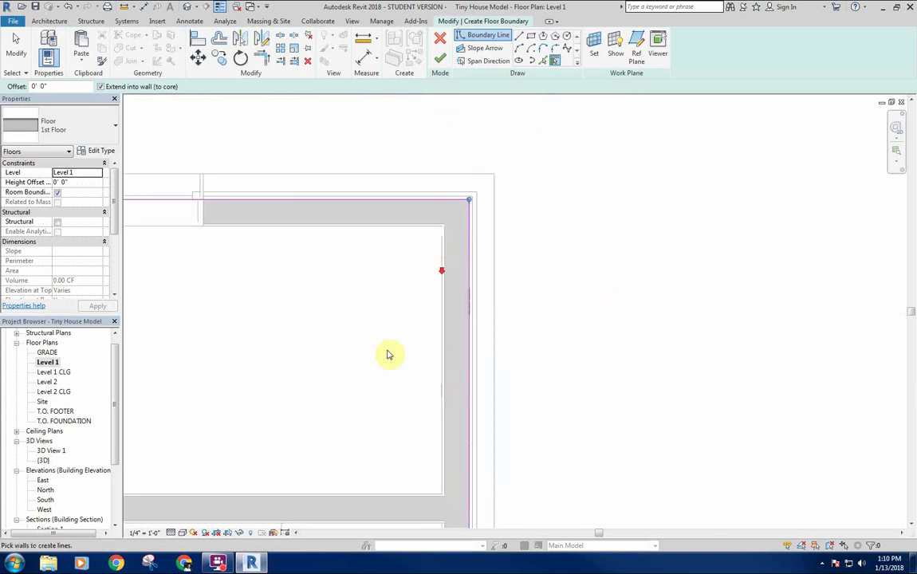
# Step: Add floor boundary lines along the east wing's south wall and the south bay's east and south walls
pyautogui.scroll(-2, 389, 351)
pyautogui.moveTo(390, 352); pyautogui.dragTo(380, 188, button='middle')
pyautogui.click(428, 256)
pyautogui.scroll(2, 225, 288)
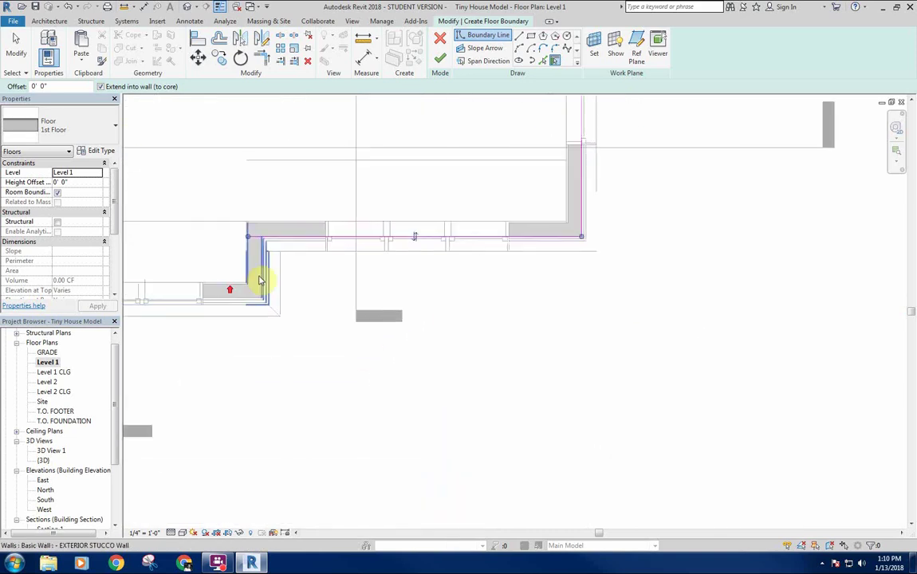
pyautogui.click(261, 281)
pyautogui.click(201, 310)
# Step: Add floor boundary lines along the west wall with the entry door and the main room's south window wall
pyautogui.moveTo(202, 310); pyautogui.dragTo(488, 360, button='middle')
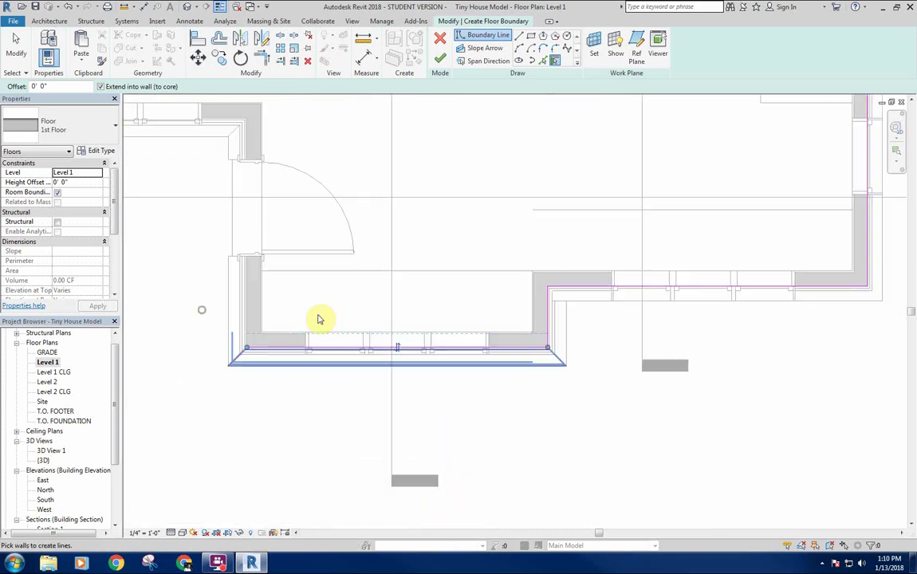
pyautogui.click(241, 285)
pyautogui.moveTo(213, 245); pyautogui.dragTo(412, 414, button='middle')
pyautogui.click(411, 297)
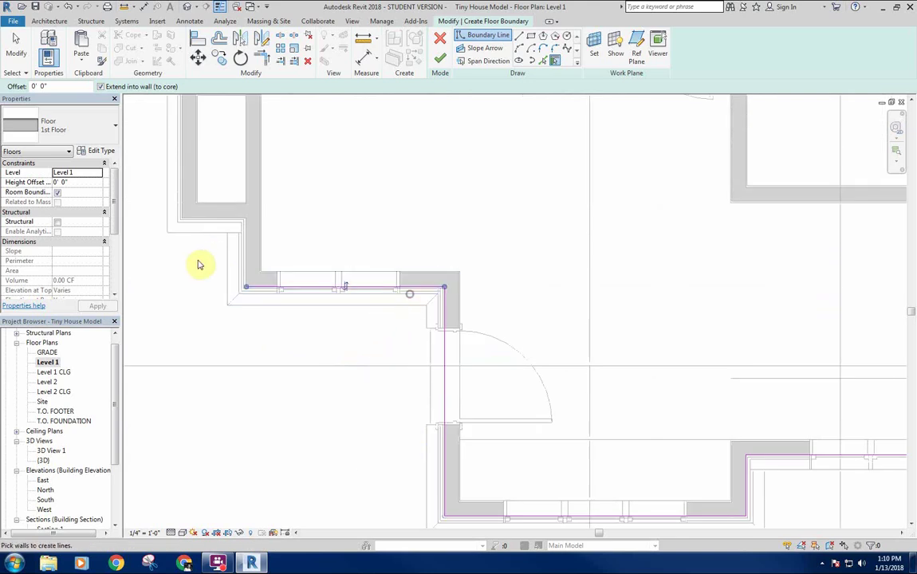
# Step: Trim the main room's west and south boundary lines to meet in a corner, and leave the Trim command
pyautogui.scroll(-1, 300, 357)
pyautogui.moveTo(302, 355); pyautogui.dragTo(356, 496, button='middle')
pyautogui.click(261, 57)
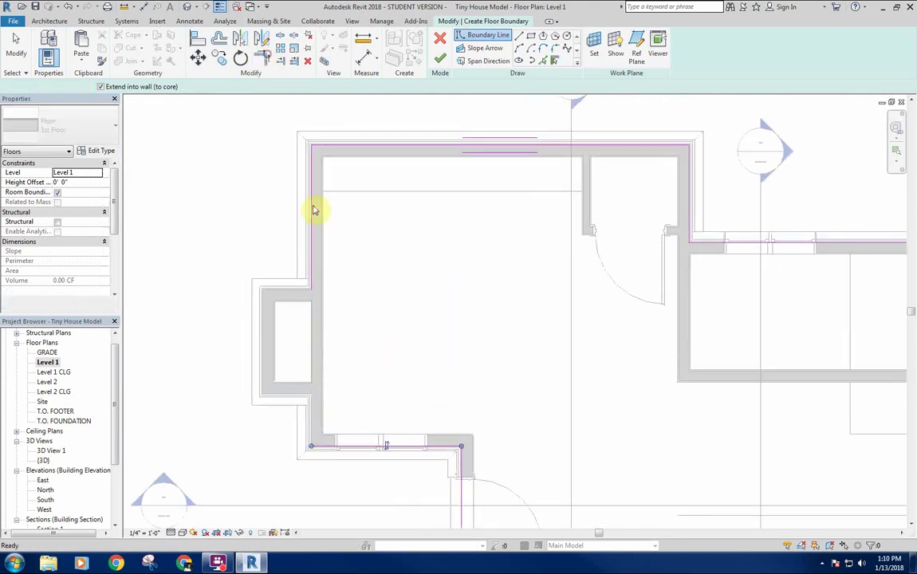
pyautogui.click(313, 235)
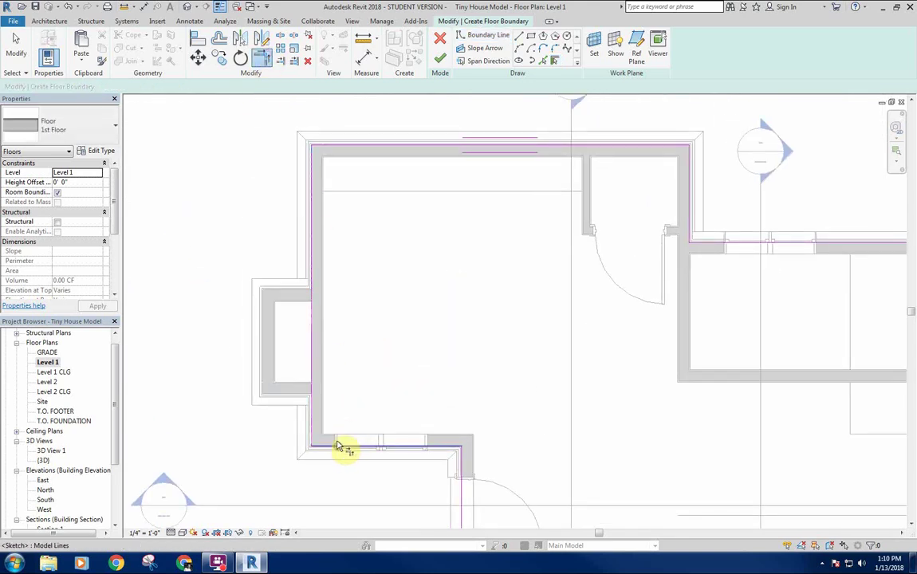
pyautogui.moveTo(362, 314)
pyautogui.mouseDown(button='middle')
pyautogui.moveTo(360, 266)
pyautogui.moveTo(339, 239)
pyautogui.moveTo(372, 263)
pyautogui.moveTo(443, 271)
pyautogui.mouseUp(button='middle')
pyautogui.rightClick(339, 239)
pyautogui.click(366, 249)
# Step: Add floor boundary lines along the three walls of the west bump-out and the short west wall south of it
pyautogui.click(555, 60)
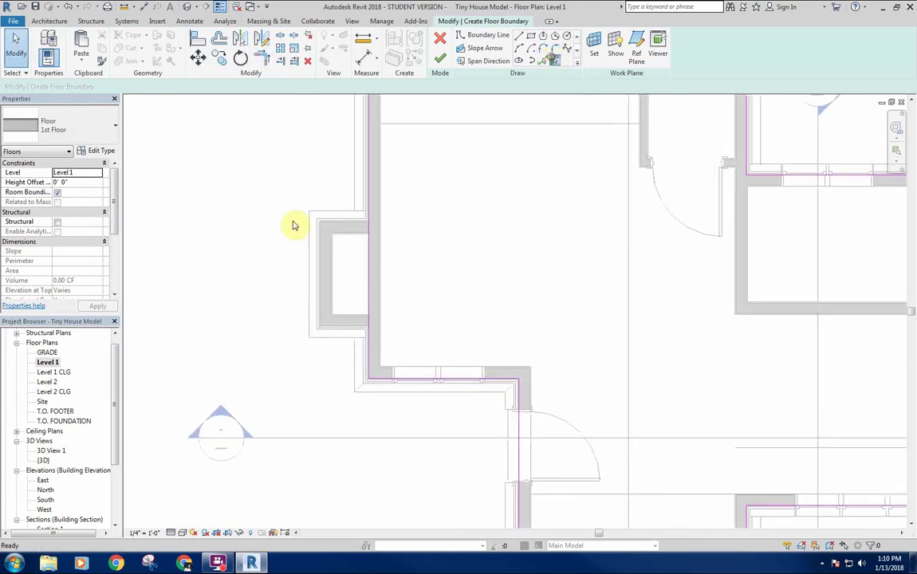
pyautogui.scroll(2, 322, 230)
pyautogui.click(354, 219)
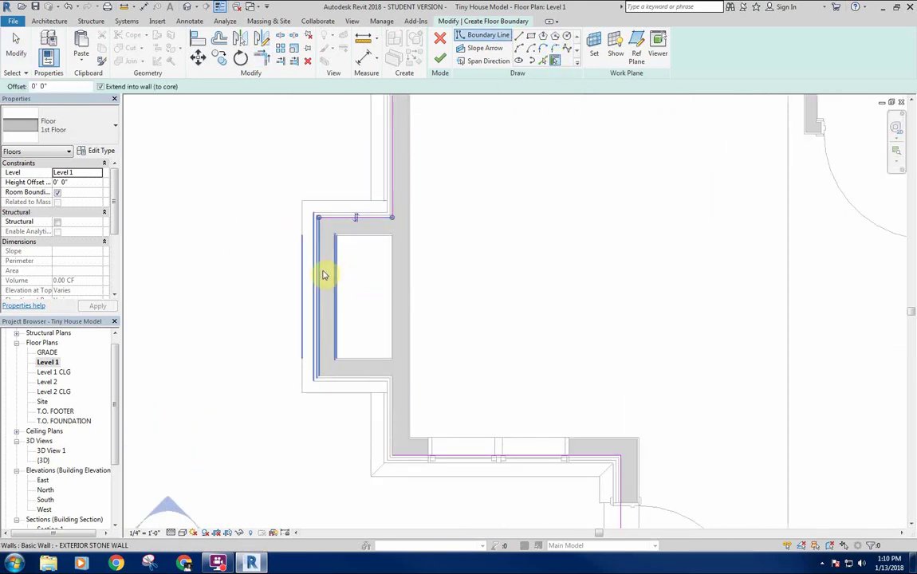
pyautogui.click(319, 276)
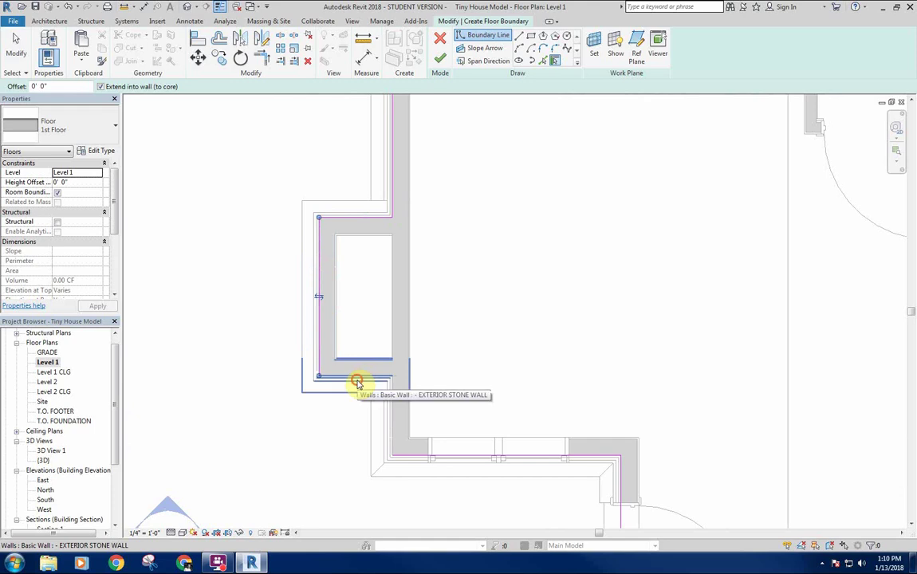
pyautogui.click(358, 378)
pyautogui.moveTo(482, 339); pyautogui.dragTo(493, 323, button='middle')
pyautogui.click(386, 420)
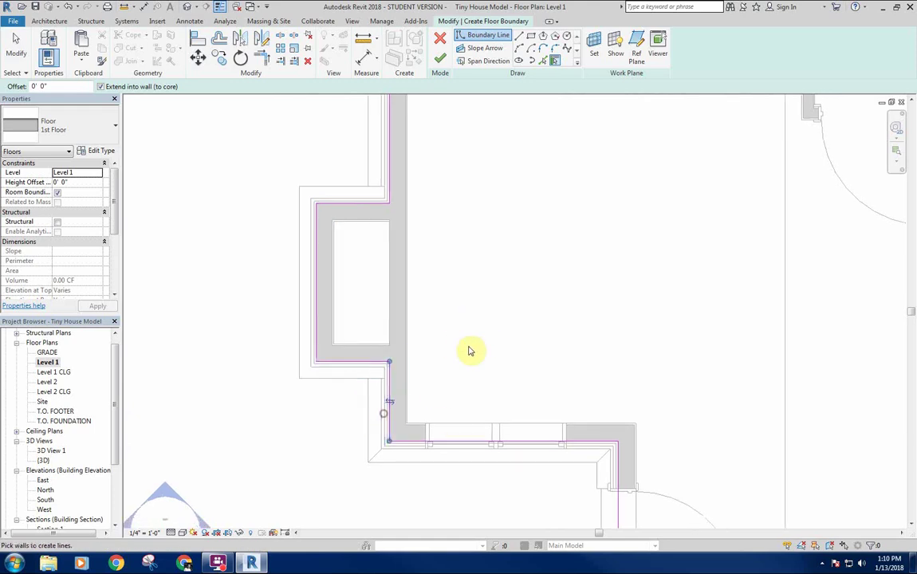
pyautogui.press('Escape')
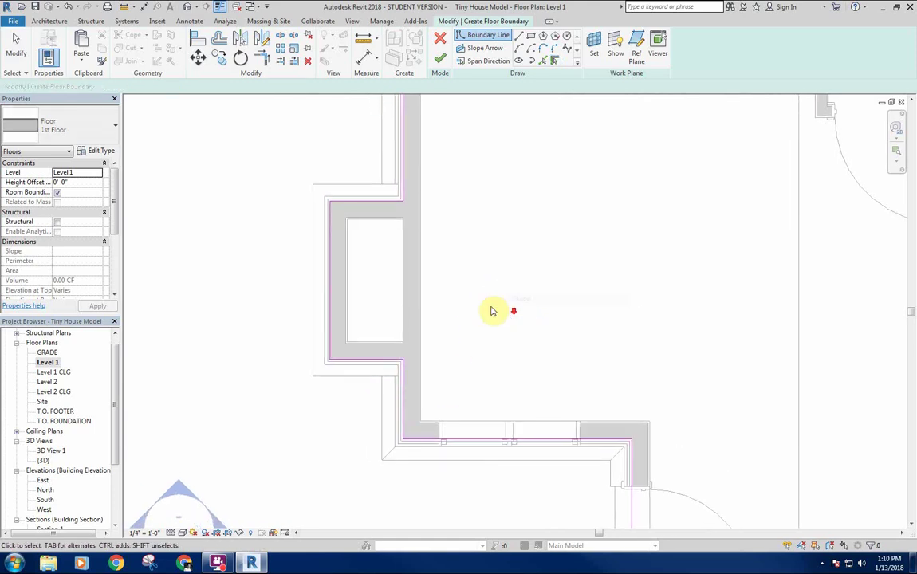
# Step: Examine the floor boundary around the whole Level 1 plan for gaps and unjoined corners
pyautogui.scroll(-3, 431, 315)
pyautogui.scroll(-2, 428, 311)
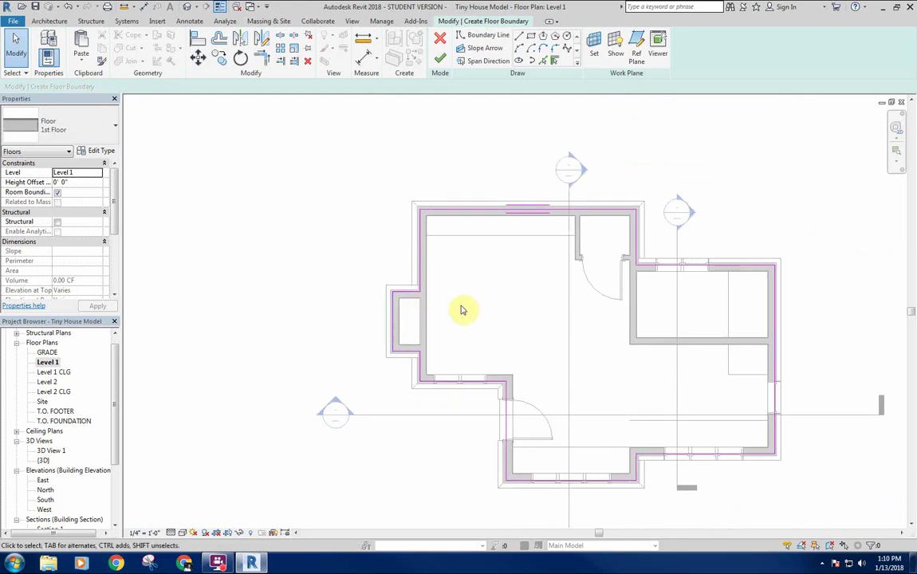
pyautogui.moveTo(464, 311); pyautogui.dragTo(421, 249, button='middle')
pyautogui.scroll(5, 753, 367)
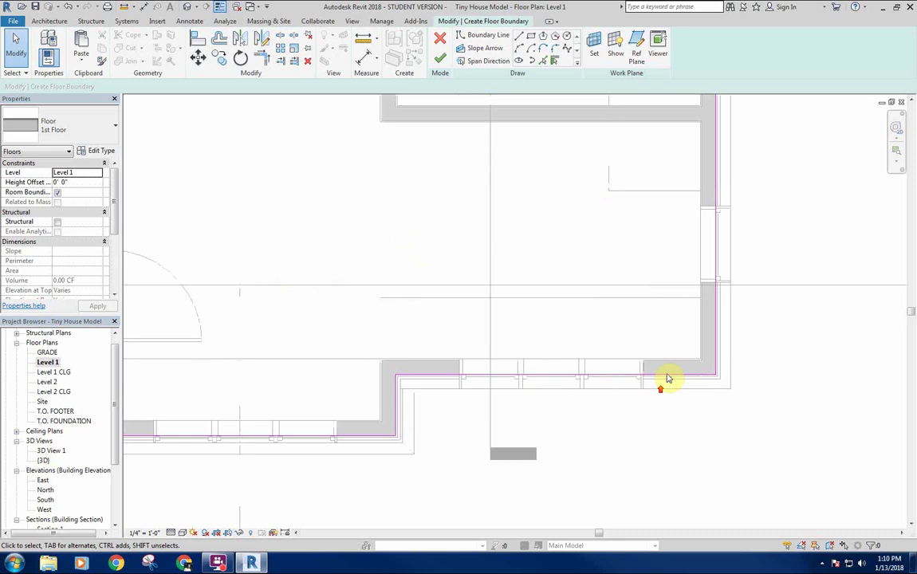
pyautogui.scroll(-5, 516, 317)
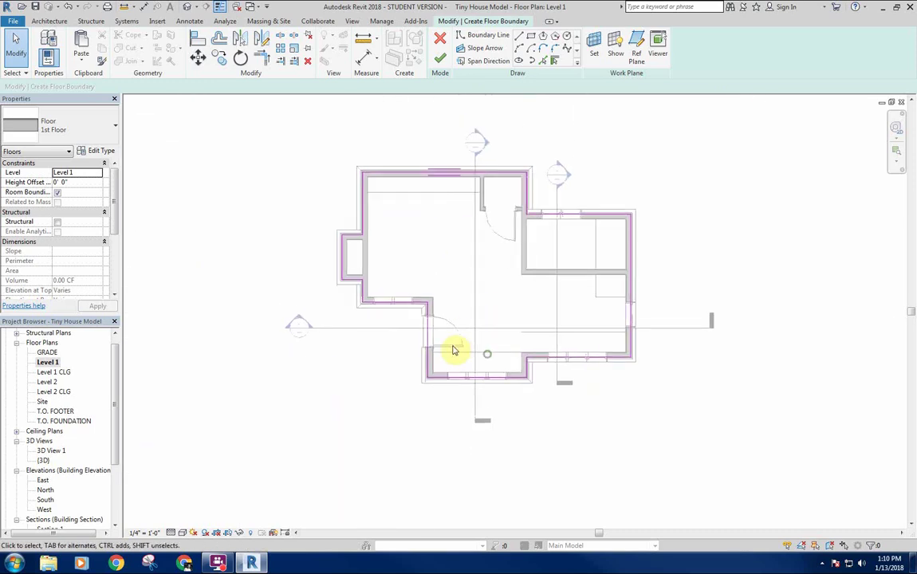
pyautogui.scroll(4, 427, 349)
pyautogui.scroll(5, 426, 349)
pyautogui.scroll(-5, 569, 363)
pyautogui.moveTo(569, 363); pyautogui.dragTo(479, 363, button='middle')
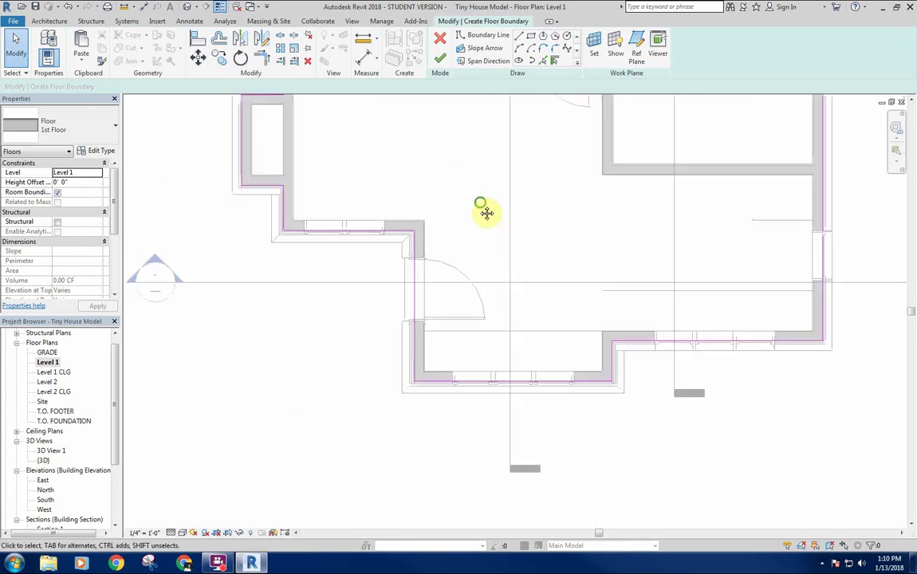
pyautogui.moveTo(487, 213); pyautogui.dragTo(452, 257, button='middle')
pyautogui.moveTo(351, 188); pyautogui.dragTo(358, 203, button='middle')
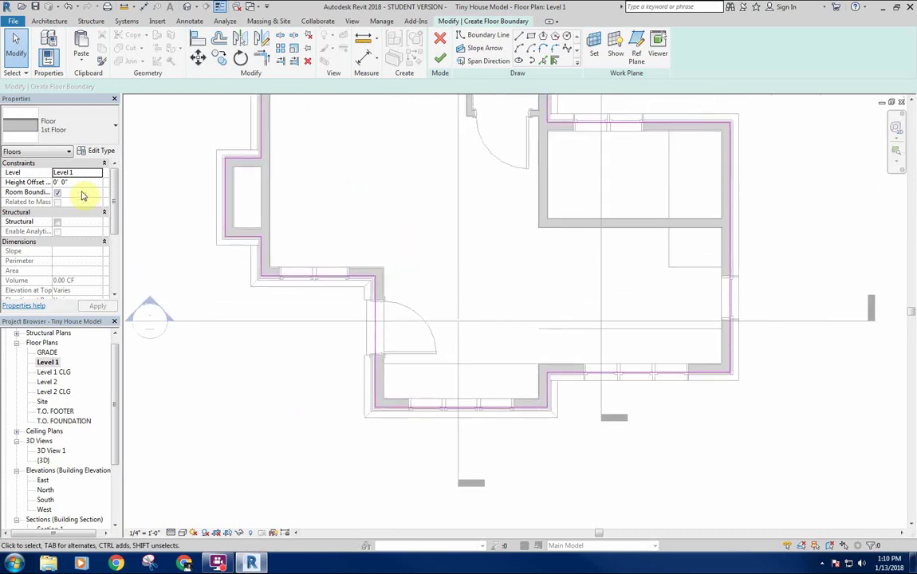
# Step: Finish the 1st Floor sketch and open the view of the north-south building section through the main room
pyautogui.click(438, 63)
pyautogui.scroll(-2, 465, 220)
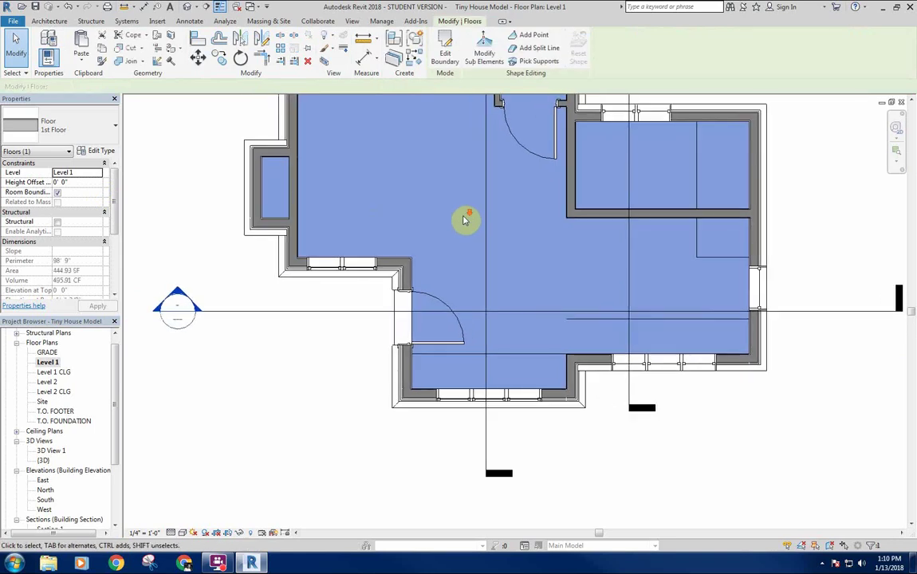
pyautogui.click(480, 209)
pyautogui.rightClick(479, 207)
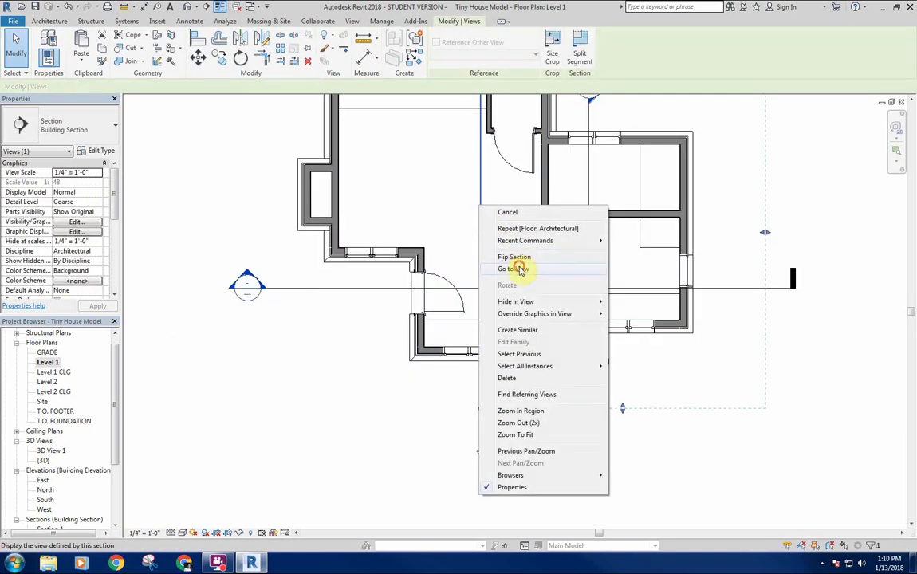
pyautogui.click(519, 269)
pyautogui.scroll(3, 524, 281)
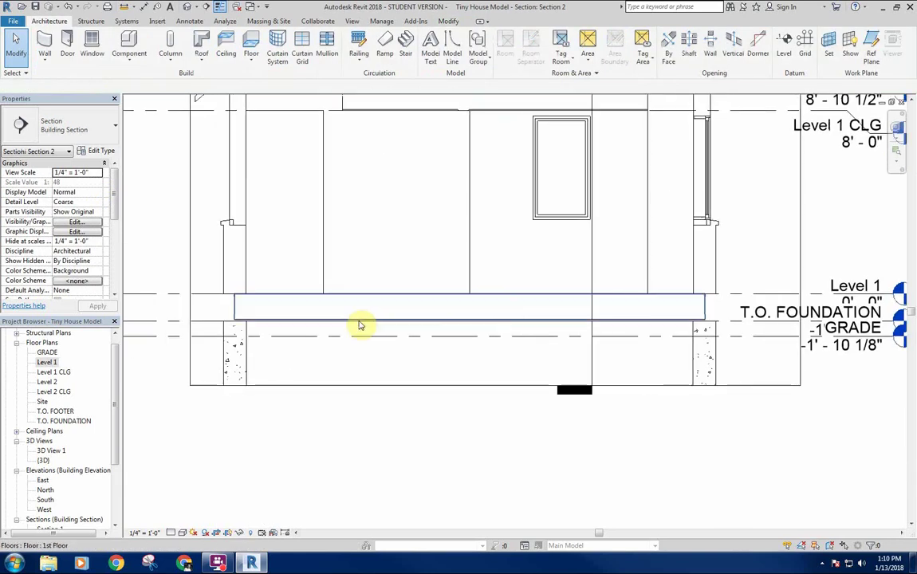
# Step: Examine the 1st Floor slab in section against the Level 1 line, the exterior walls and the foundation walls
pyautogui.click(360, 324)
pyautogui.scroll(5, 275, 327)
pyautogui.moveTo(282, 274); pyautogui.dragTo(338, 299, button='middle')
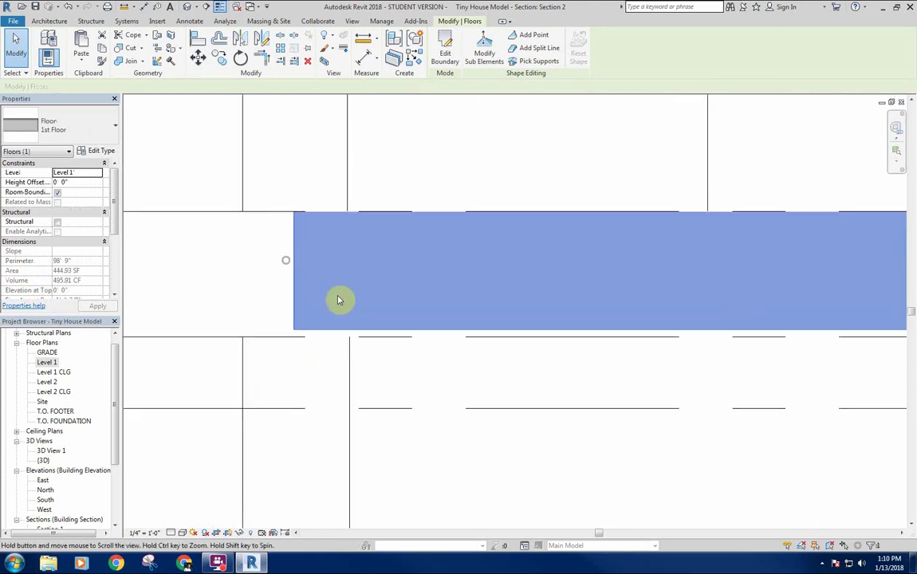
pyautogui.scroll(-1, 338, 295)
pyautogui.click(318, 267)
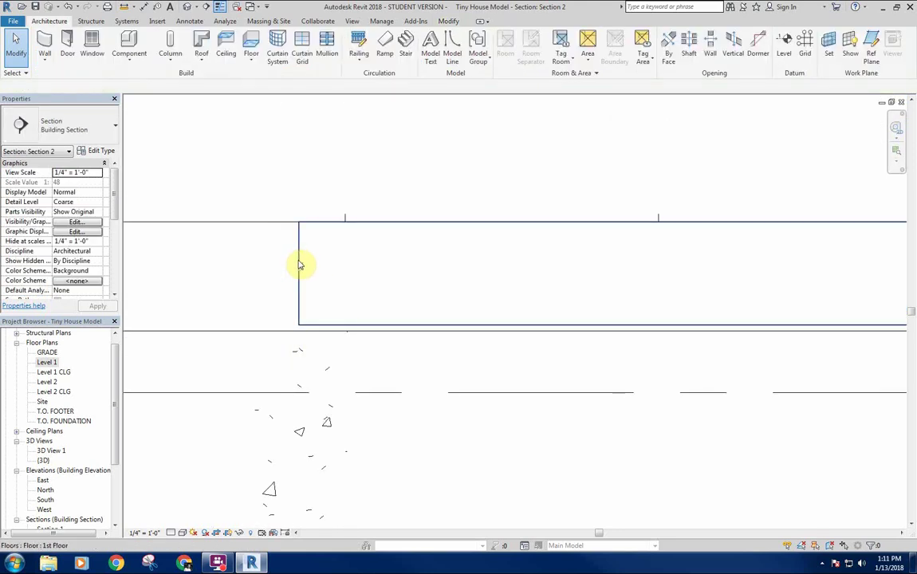
pyautogui.click(300, 265)
pyautogui.scroll(-3, 422, 303)
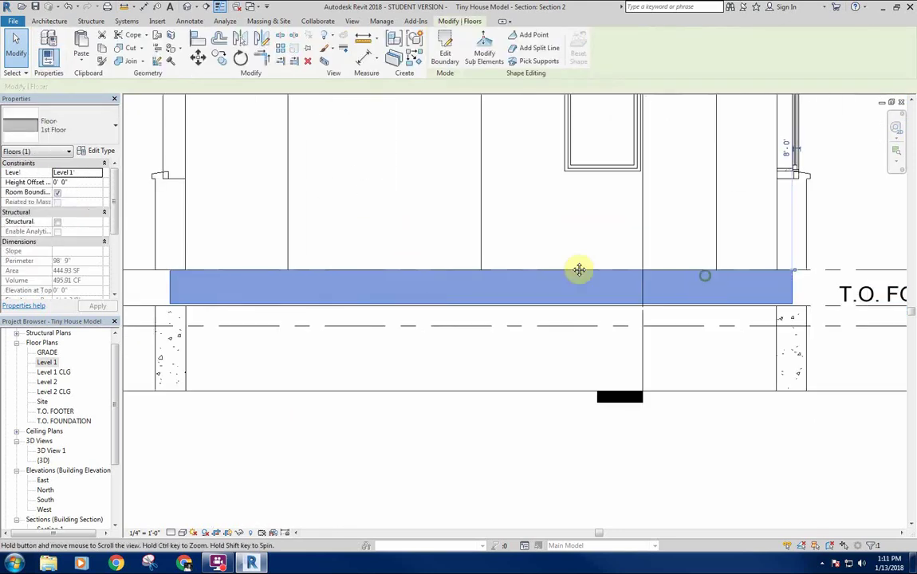
pyautogui.moveTo(579, 269); pyautogui.dragTo(301, 262, button='middle')
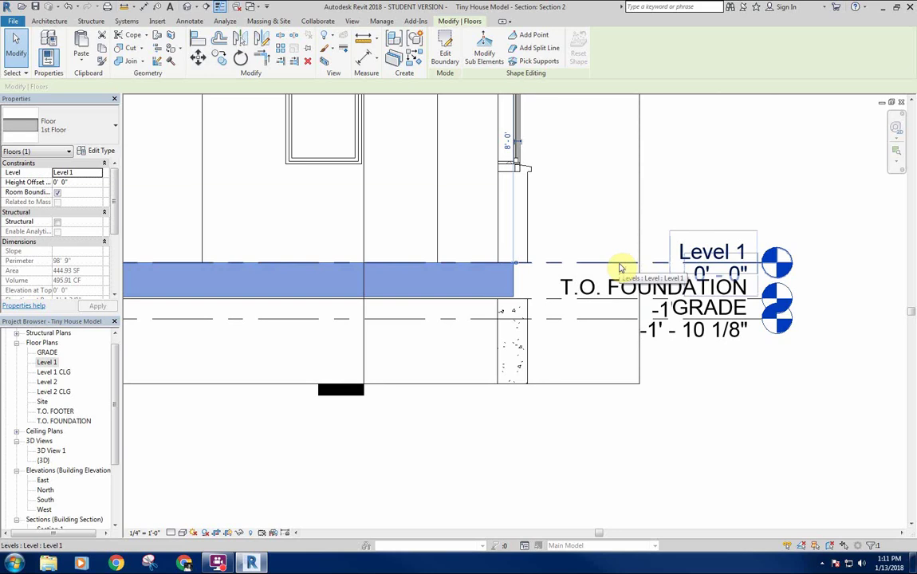
pyautogui.moveTo(569, 287); pyautogui.dragTo(608, 264, button='middle')
pyautogui.scroll(-2, 575, 262)
pyautogui.moveTo(547, 217); pyautogui.dragTo(614, 378, button='middle')
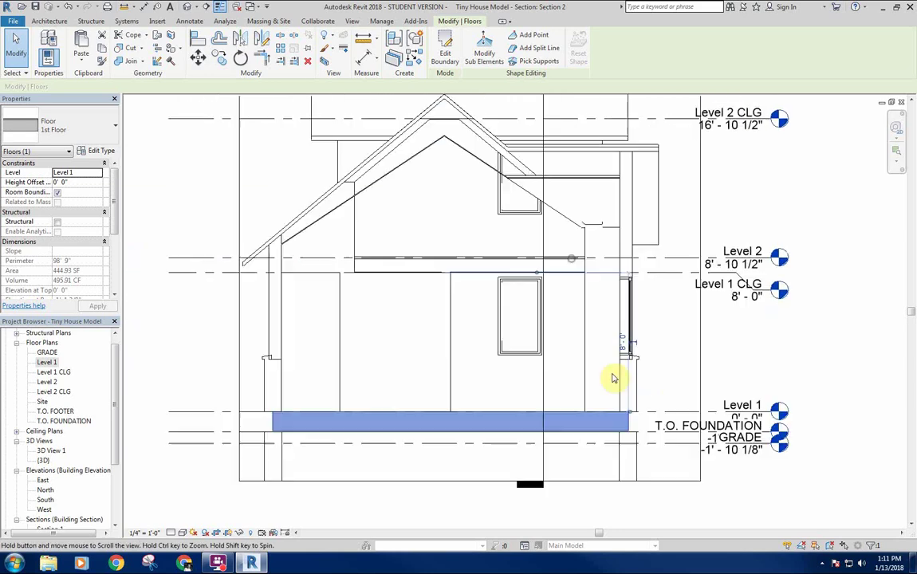
# Step: Lower the 2nd Floor floor so its top sits on Level 2 with a height offset of 0' 0"
pyautogui.scroll(4, 584, 261)
pyautogui.click(581, 260)
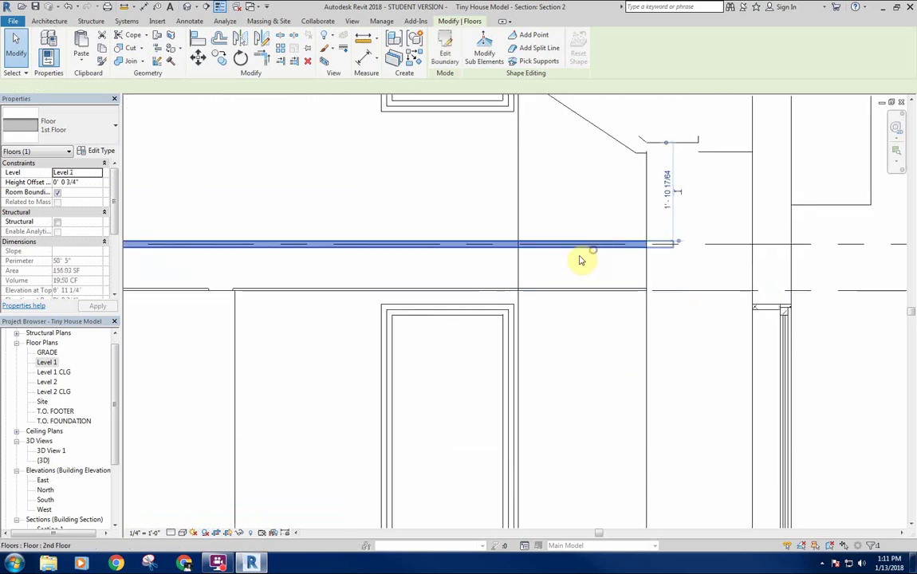
pyautogui.scroll(3, 582, 255)
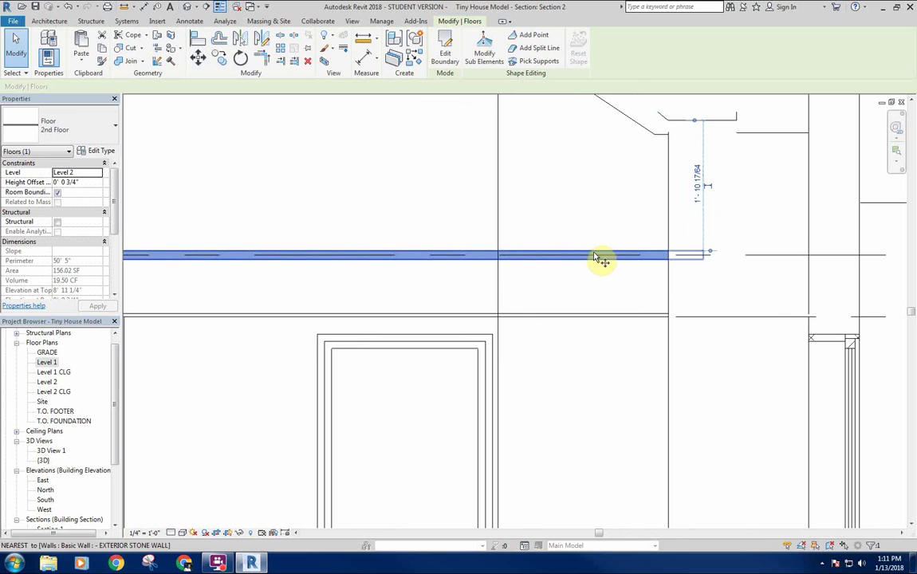
pyautogui.moveTo(600, 257); pyautogui.dragTo(596, 258)
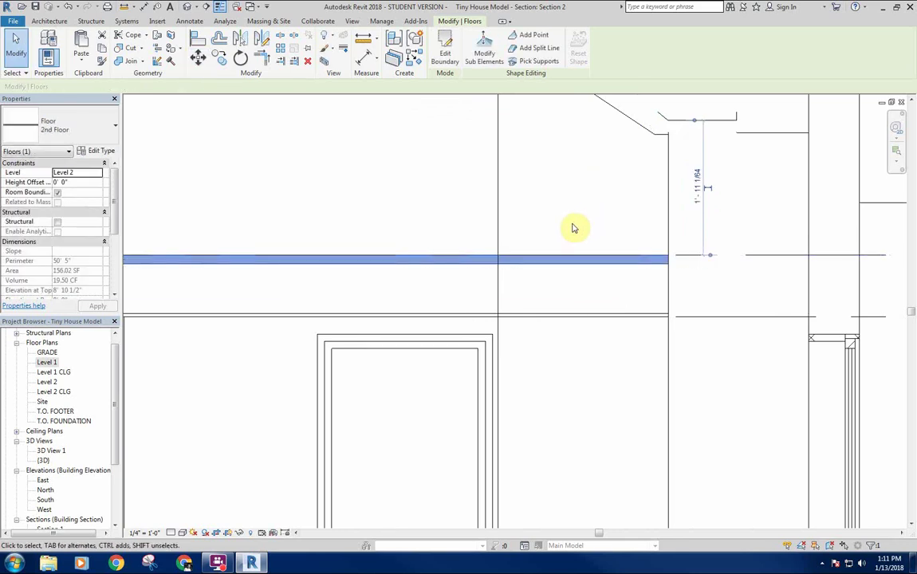
# Step: Set the Level 2 elevation to 8' 11.25" and accept the warning about joined elements
pyautogui.scroll(-3, 575, 228)
pyautogui.moveTo(537, 235); pyautogui.dragTo(460, 234, button='middle')
pyautogui.click(723, 239)
pyautogui.moveTo(668, 243); pyautogui.dragTo(578, 242, button='middle')
pyautogui.scroll(4, 751, 255)
pyautogui.click(769, 254)
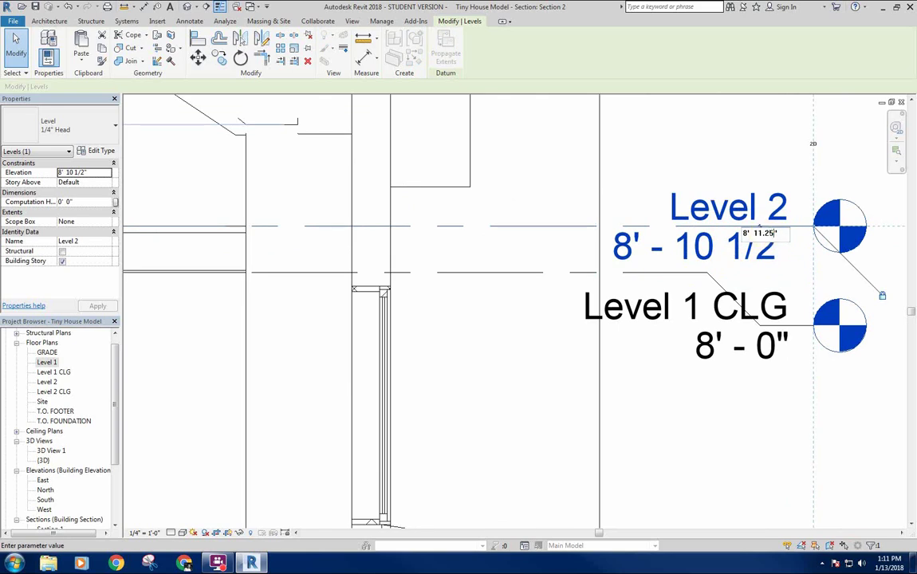
pyautogui.write('8\' 11.25"')
pyautogui.press('Return')
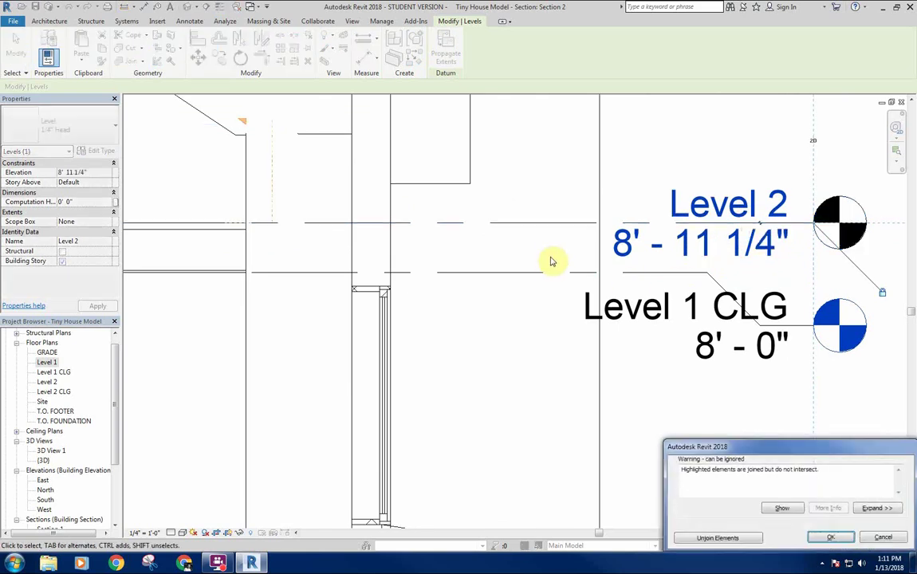
pyautogui.click(833, 538)
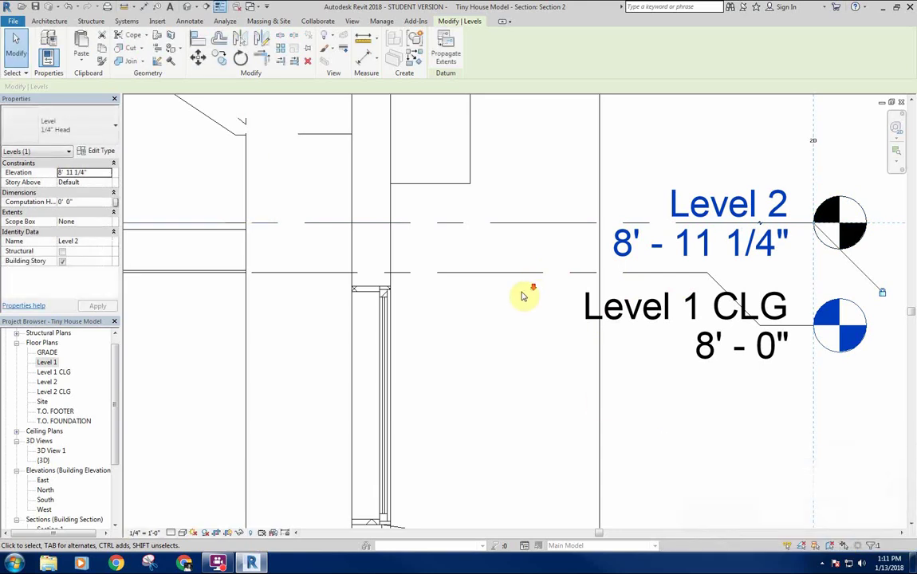
# Step: Extend the section view's crop region downward well below the footings
pyautogui.scroll(-5, 606, 271)
pyautogui.scroll(4, 599, 294)
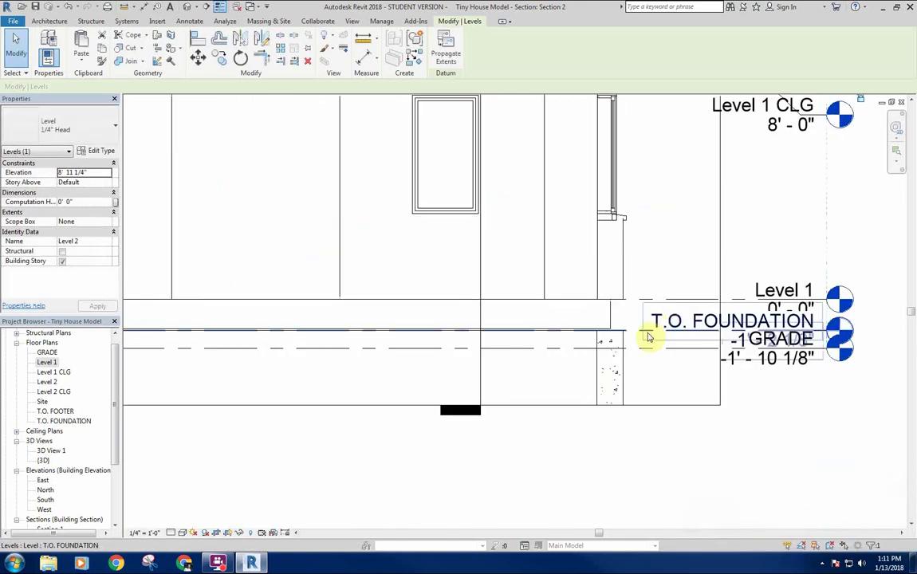
pyautogui.scroll(3, 636, 335)
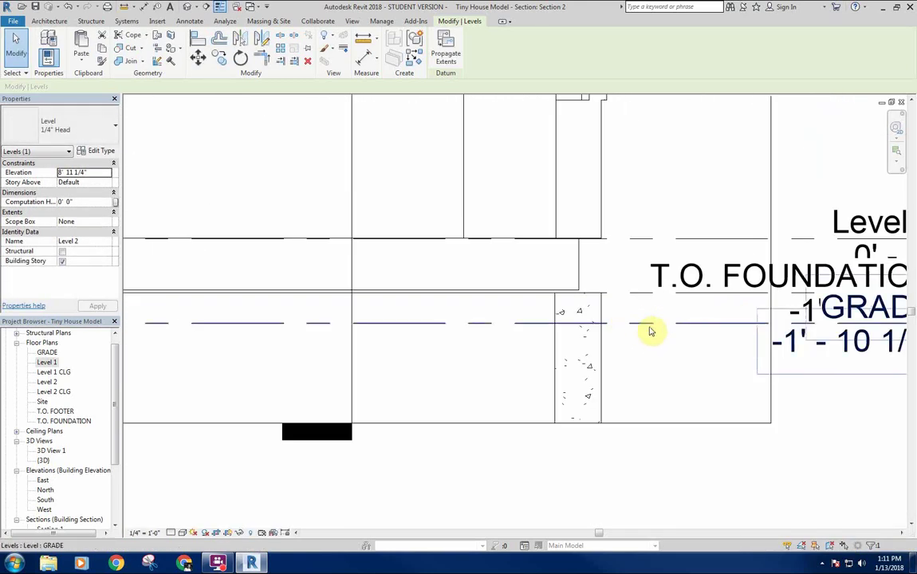
pyautogui.scroll(-2, 645, 330)
pyautogui.moveTo(641, 331); pyautogui.dragTo(547, 320, button='middle')
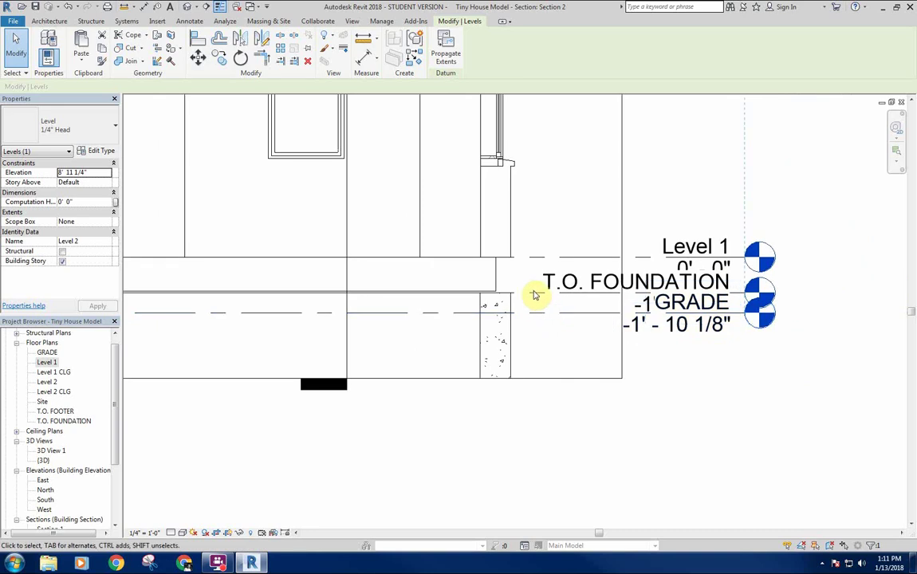
pyautogui.click(577, 295)
pyautogui.click(542, 380)
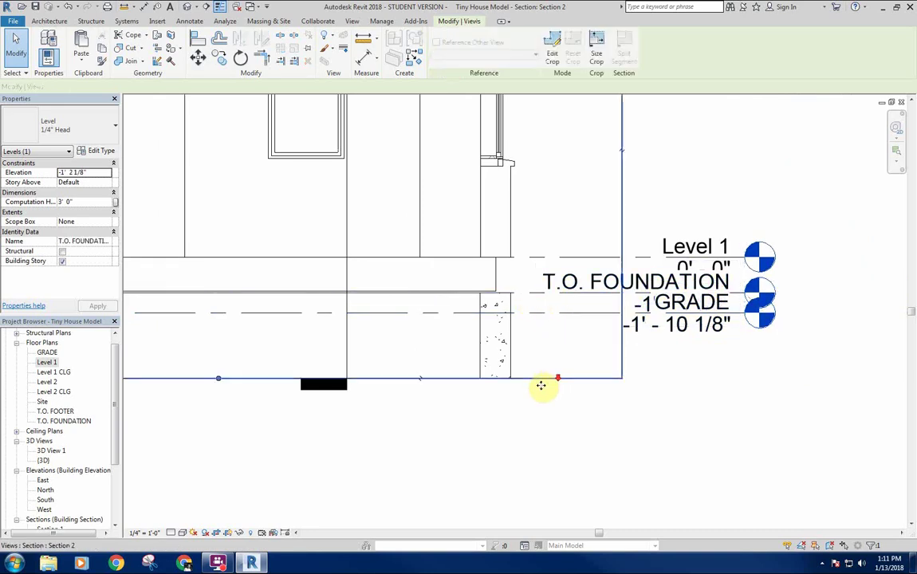
pyautogui.scroll(-4, 541, 358)
pyautogui.moveTo(514, 332); pyautogui.dragTo(550, 461)
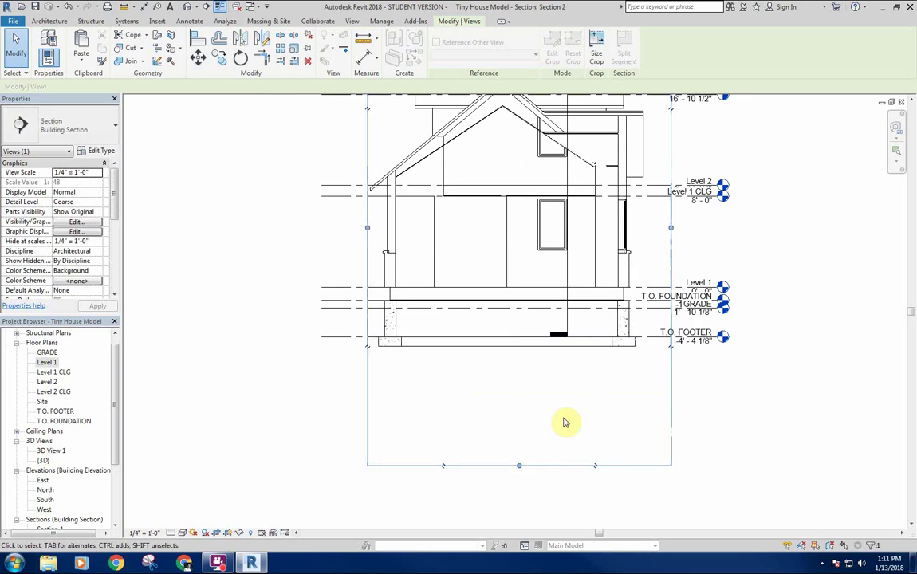
# Step: Move the T.O. FOOTER, GRADE and T.O. FOUNDATION levels down 3/4" and inspect the joint between floor and foundation wall
pyautogui.scroll(4, 647, 352)
pyautogui.keyDown('ctrl'); pyautogui.click(647, 350); pyautogui.keyUp('ctrl')
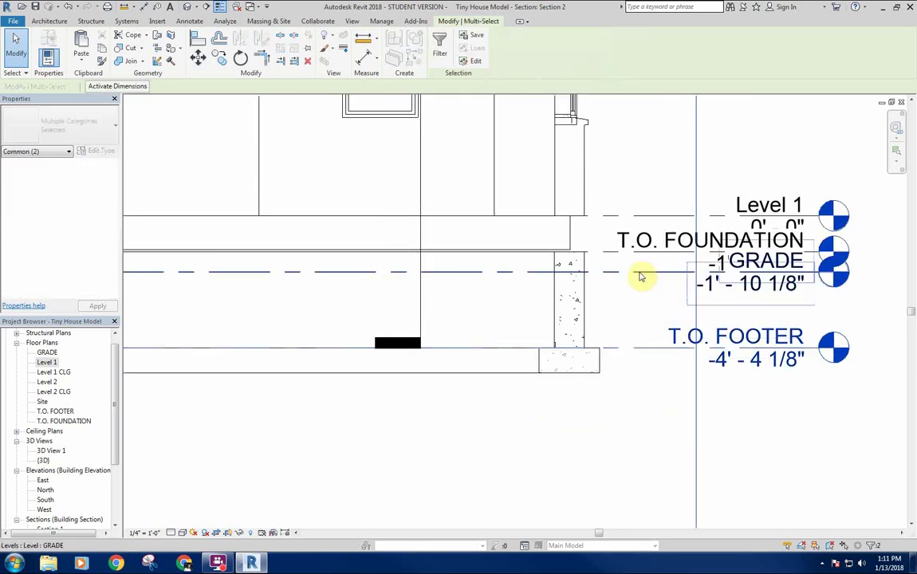
pyautogui.keyDown('ctrl'); pyautogui.click(613, 257); pyautogui.keyUp('ctrl')
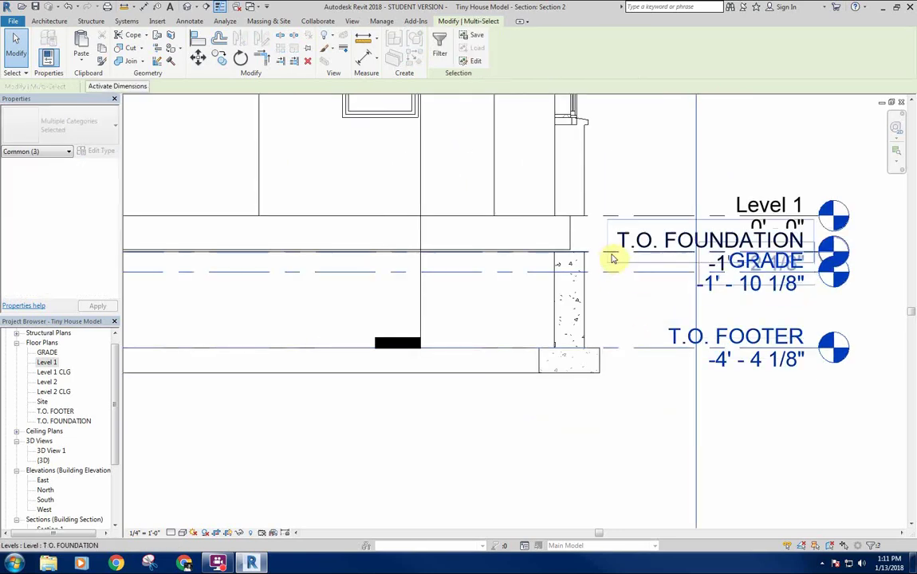
pyautogui.keyDown('ctrl'); pyautogui.click(609, 255); pyautogui.keyUp('ctrl')
pyautogui.scroll(5, 614, 301)
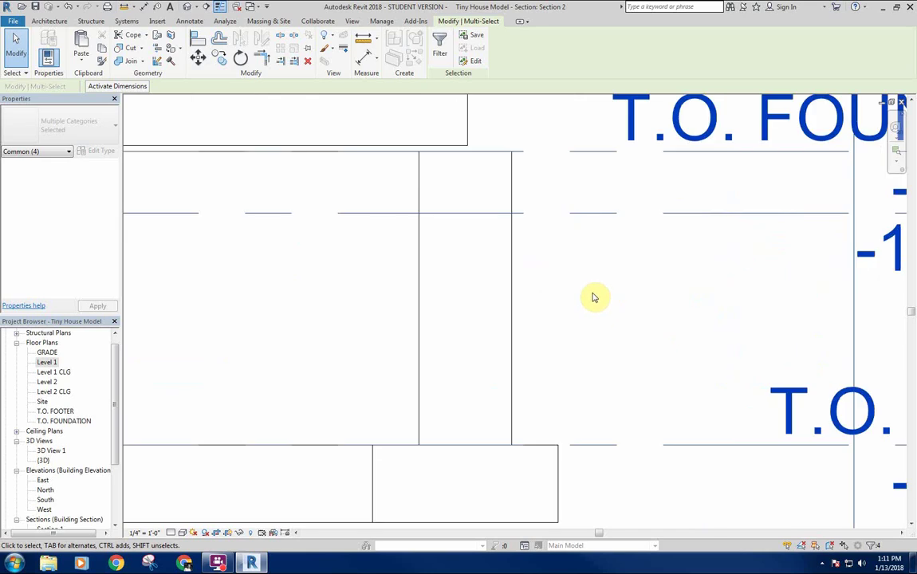
pyautogui.press('m')
pyautogui.press('v')
pyautogui.click(592, 291)
pyautogui.click(593, 298)
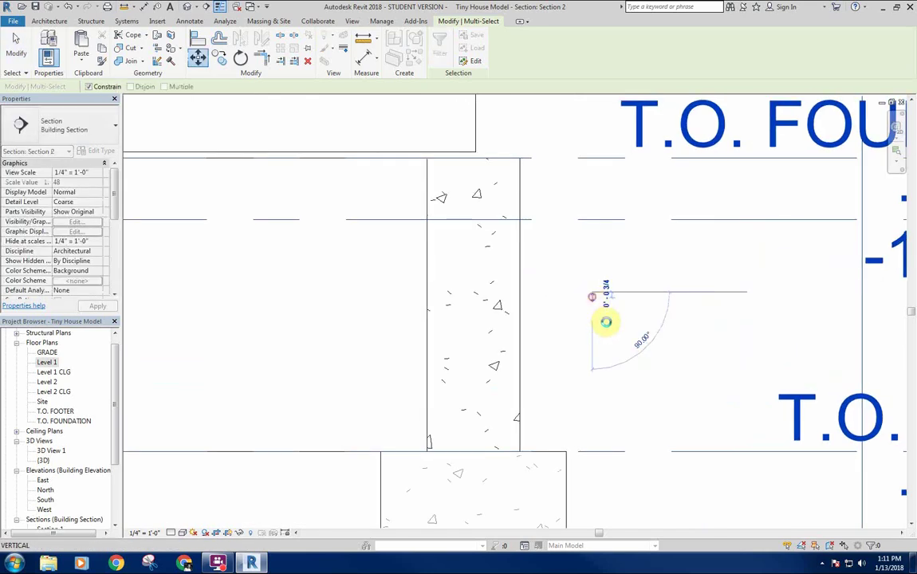
pyautogui.click(620, 319)
pyautogui.scroll(-3, 590, 313)
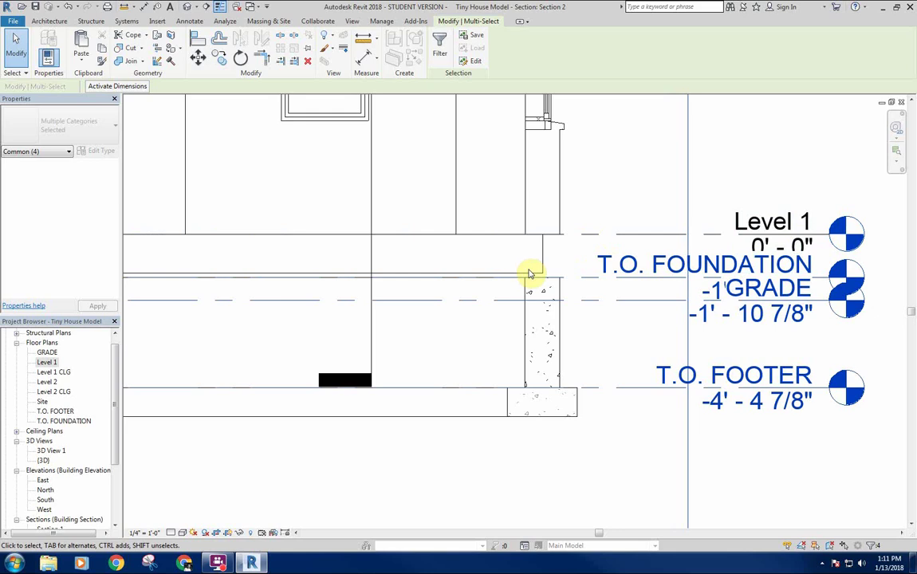
pyautogui.scroll(3, 539, 279)
pyautogui.scroll(3, 549, 266)
pyautogui.scroll(-3, 618, 211)
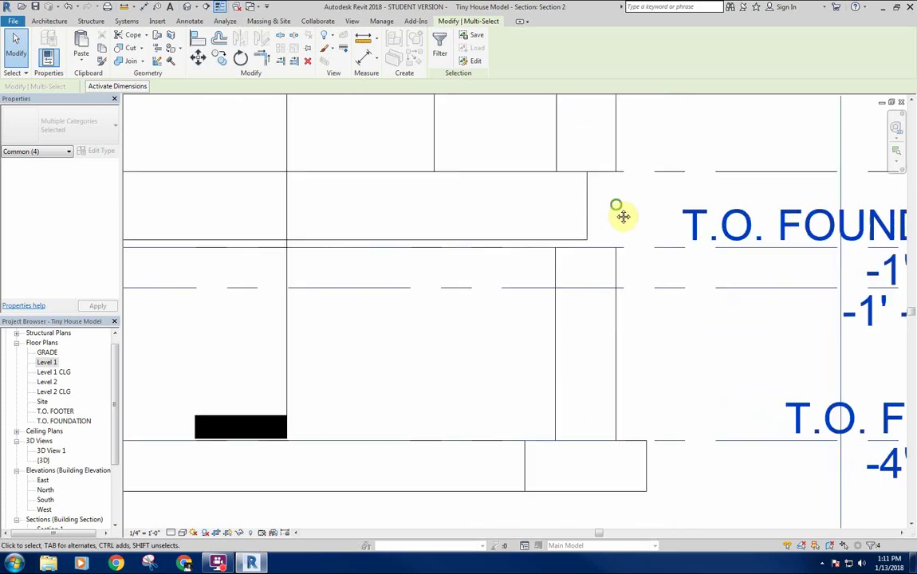
# Step: Clear the level selection and set the section view's detail level to Fine
pyautogui.press('Escape')
pyautogui.scroll(-2, 628, 220)
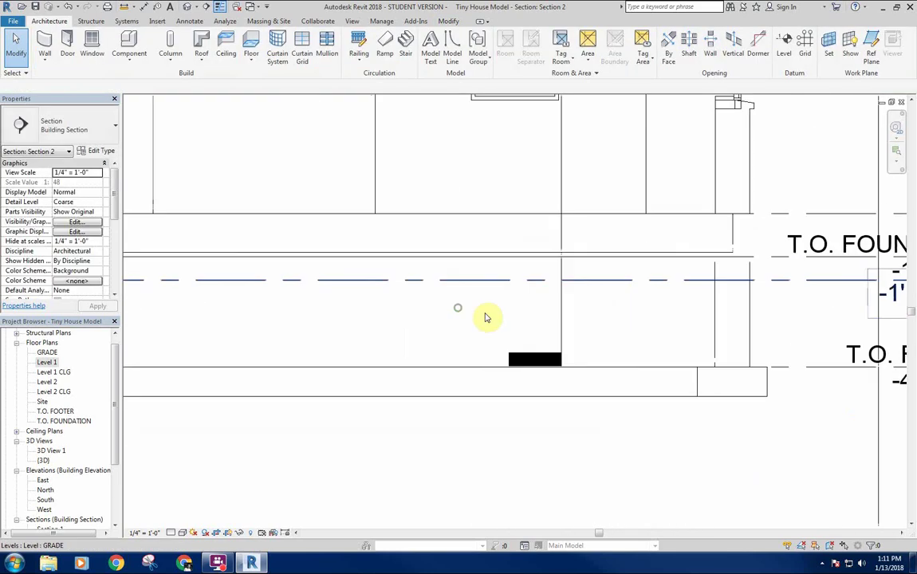
pyautogui.click(172, 533)
pyautogui.click(184, 520)
pyautogui.scroll(4, 246, 225)
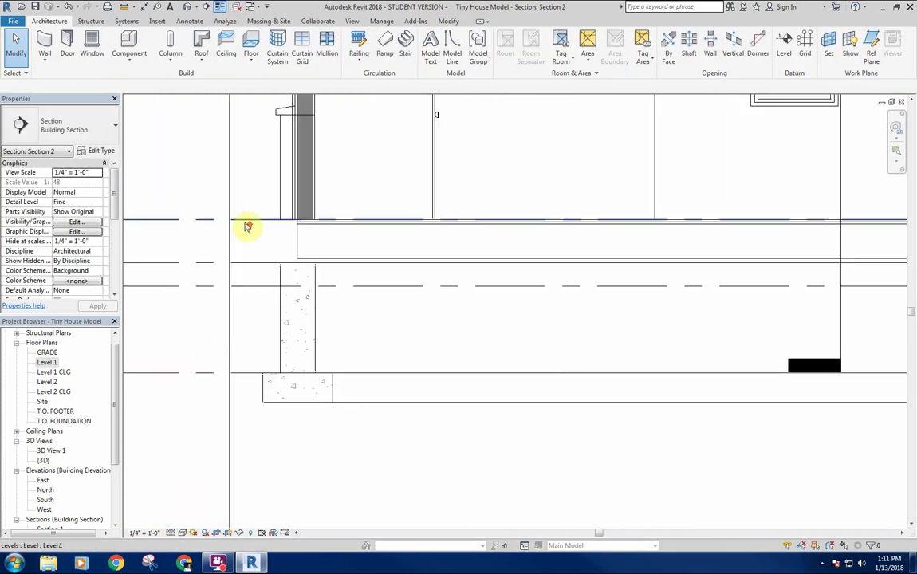
# Step: Assign the - Poche material to the Structure layer of the 1st Floor floor type and accept the type changes
pyautogui.scroll(-3, 373, 223)
pyautogui.click(369, 230)
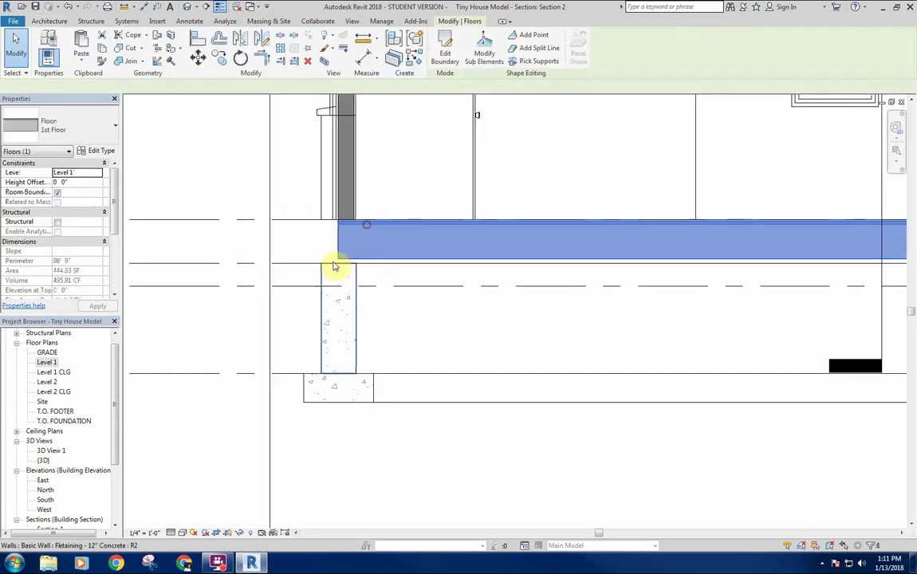
pyautogui.click(111, 150)
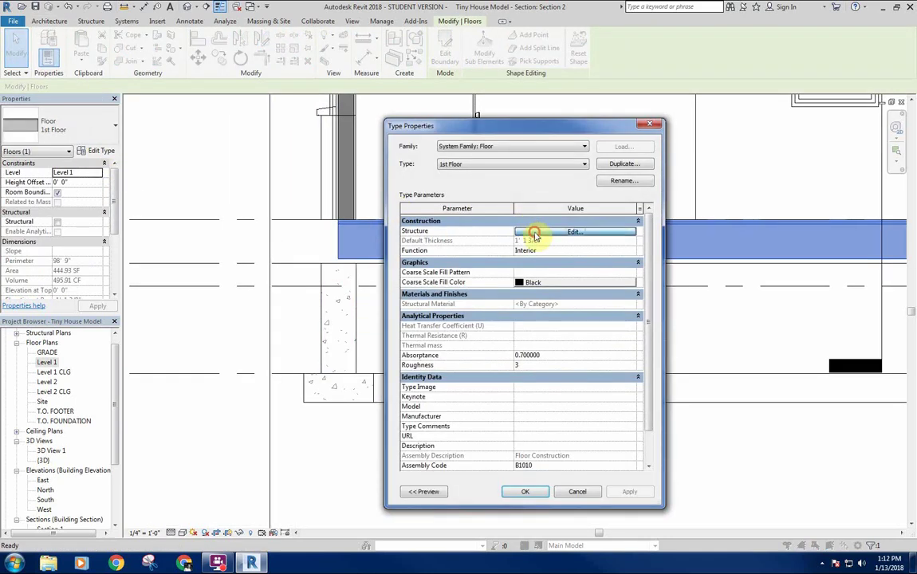
pyautogui.click(536, 231)
pyautogui.doubleClick(503, 260)
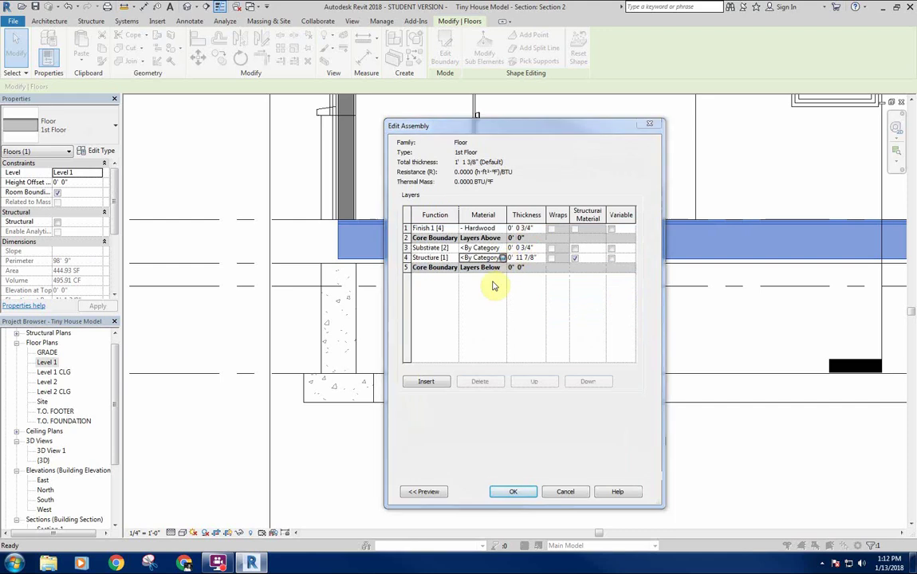
pyautogui.click(150, 170)
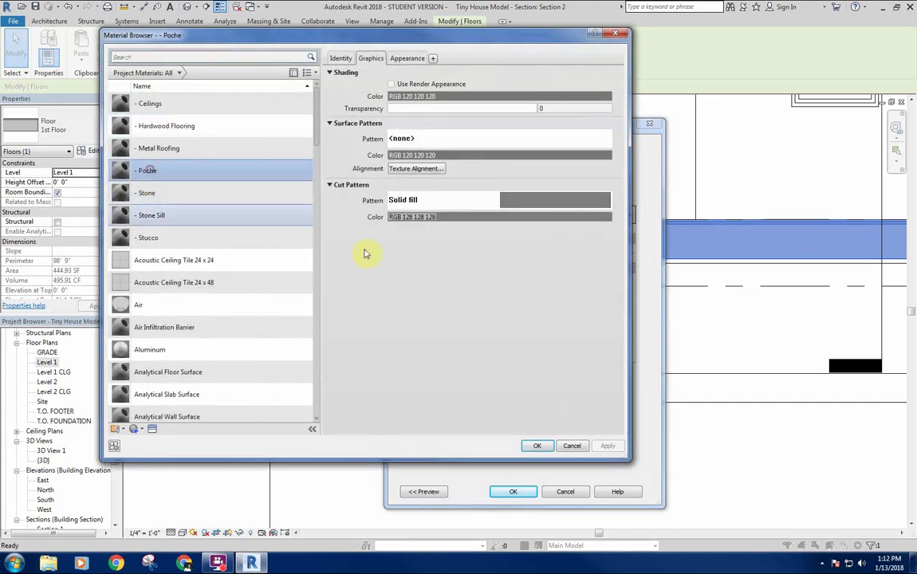
pyautogui.click(546, 446)
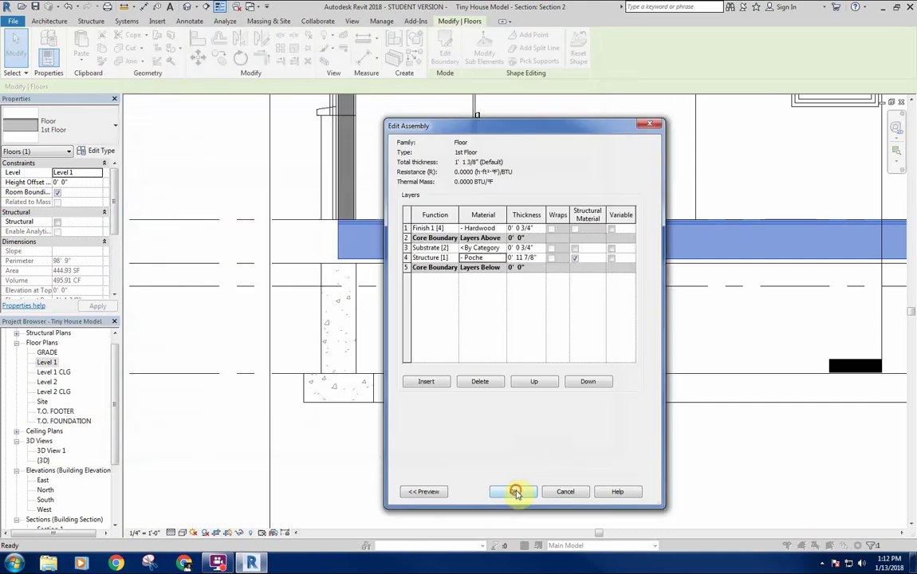
pyautogui.click(516, 492)
pyautogui.click(528, 492)
pyautogui.click(537, 456)
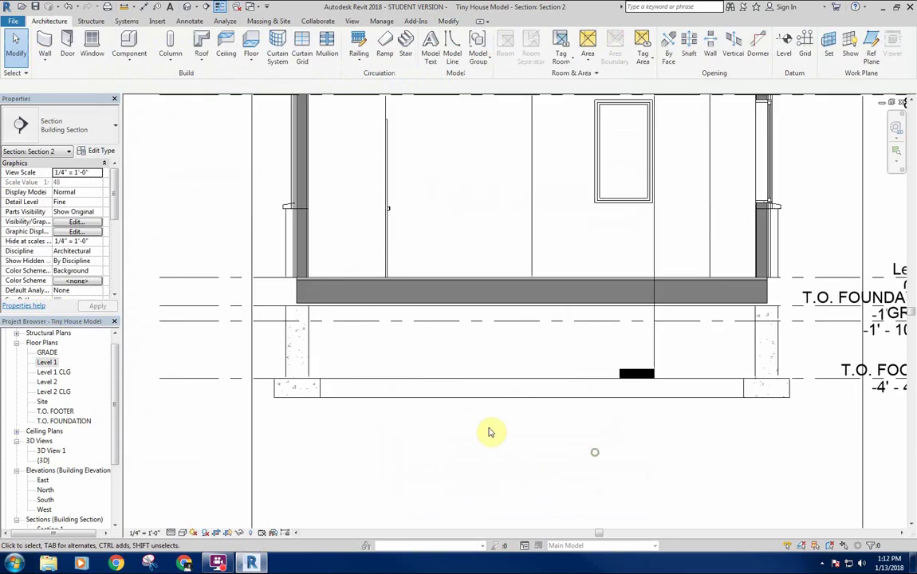
# Step: Inspect the exterior wall base in section, then select the low stone walls with sill at the house front in the default 3D view
pyautogui.scroll(-2, 491, 432)
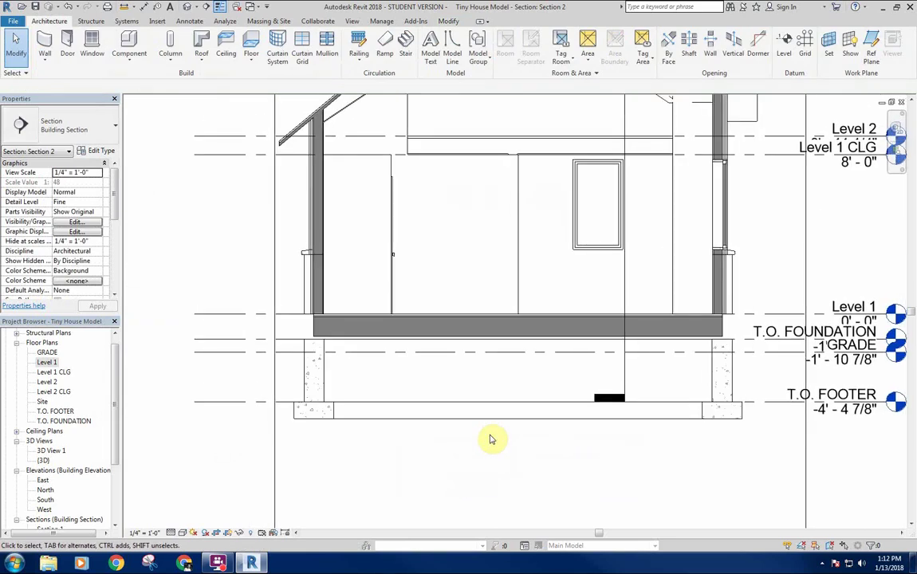
pyautogui.scroll(4, 313, 321)
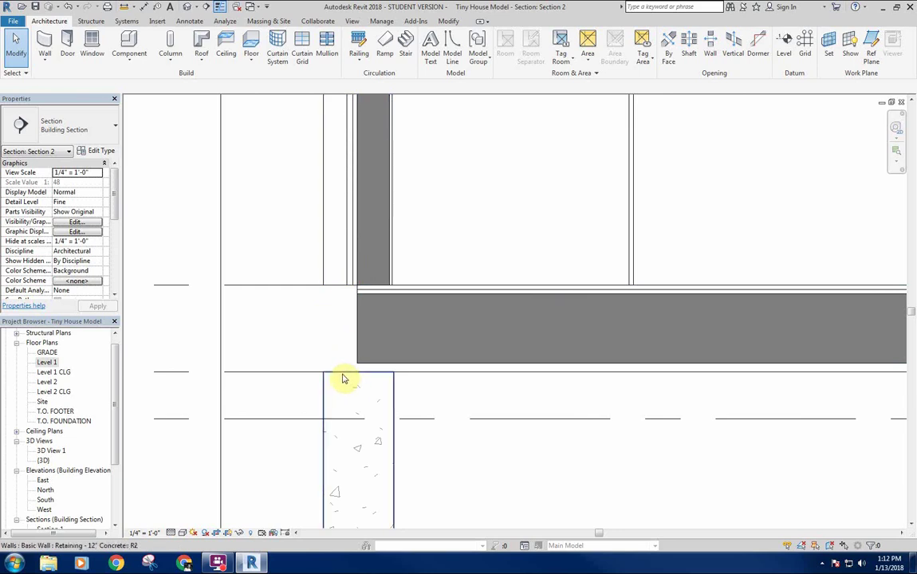
pyautogui.click(348, 280)
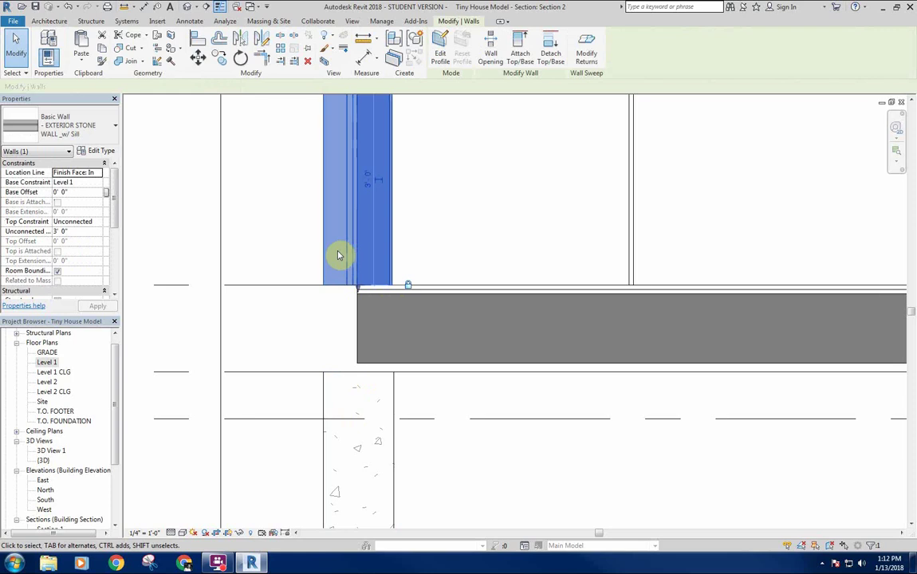
pyautogui.scroll(-5, 332, 263)
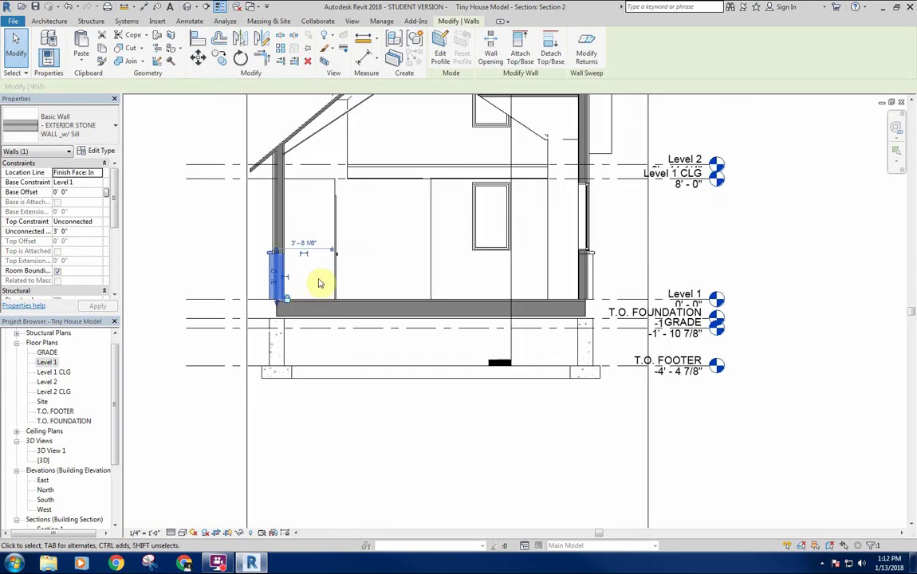
pyautogui.click(187, 7)
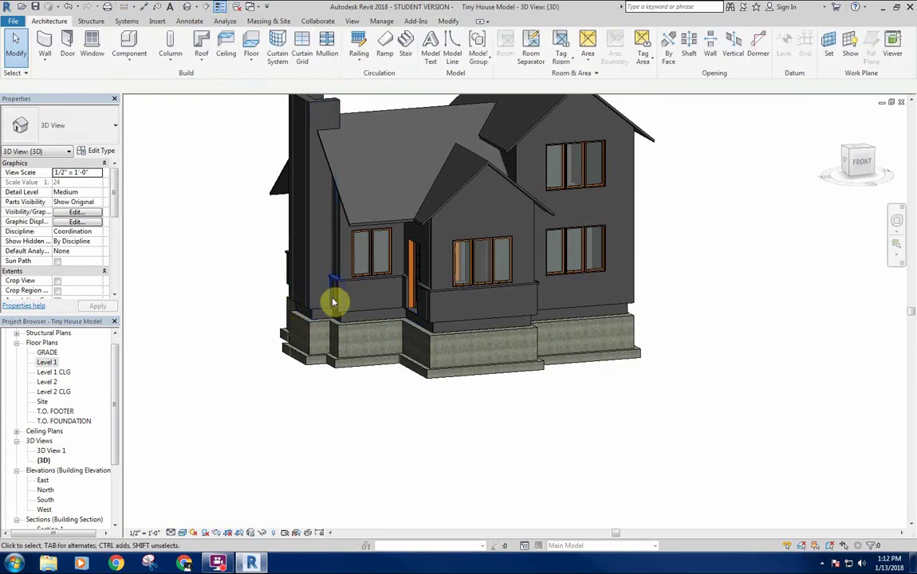
pyautogui.scroll(5, 335, 299)
pyautogui.click(335, 325)
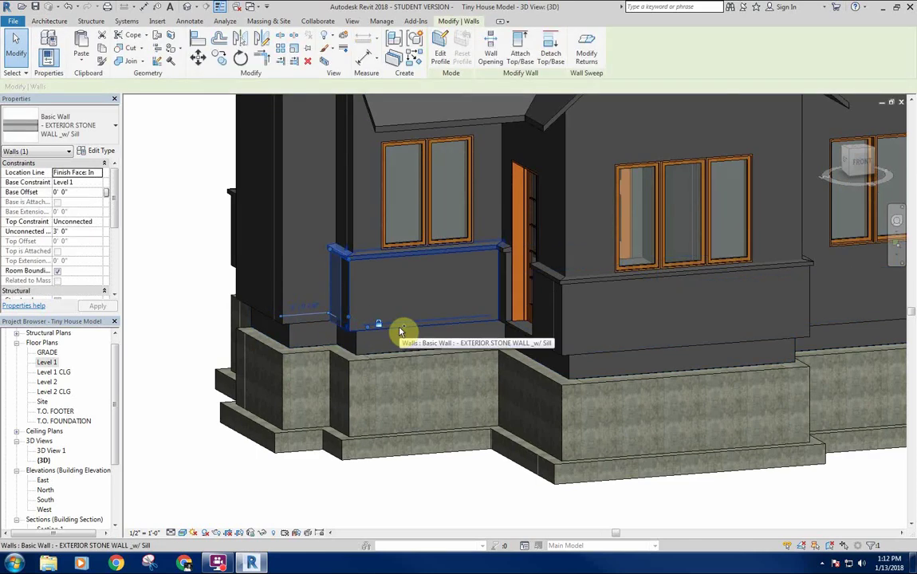
pyautogui.keyDown('ctrl'); pyautogui.click(400, 327); pyautogui.keyUp('ctrl')
pyautogui.keyDown('shift'); pyautogui.moveTo(420, 309); pyautogui.dragTo(503, 311, button='middle'); pyautogui.keyUp('shift')
pyautogui.keyDown('ctrl'); pyautogui.click(626, 310); pyautogui.keyUp('ctrl')
pyautogui.keyDown('ctrl'); pyautogui.click(768, 307); pyautogui.keyUp('ctrl')
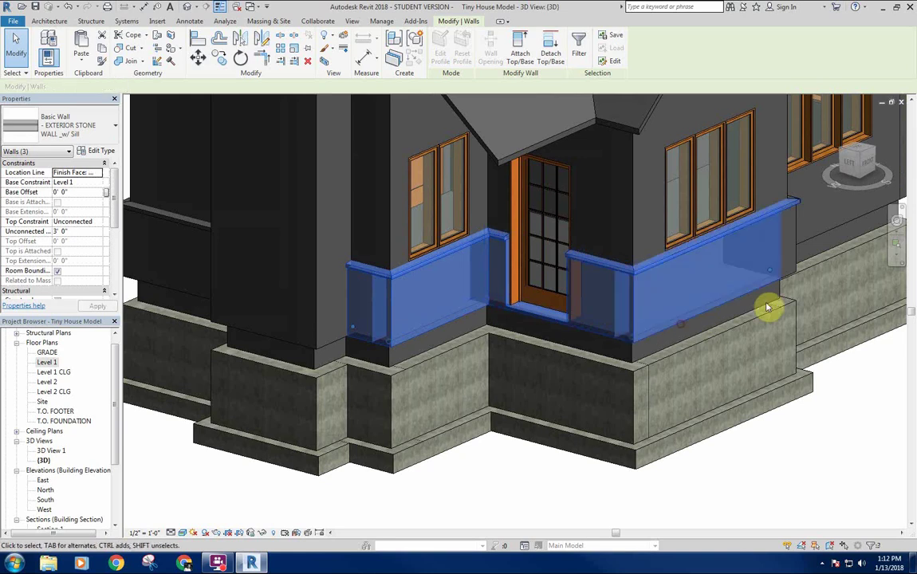
# Step: Add the remaining stone walls with sill around the house to the selection and set their base constraint to T.O. FOUNDATION
pyautogui.keyDown('shift'); pyautogui.moveTo(768, 307); pyautogui.dragTo(646, 387, button='middle'); pyautogui.keyUp('shift')
pyautogui.keyDown('ctrl'); pyautogui.click(568, 351); pyautogui.keyUp('ctrl')
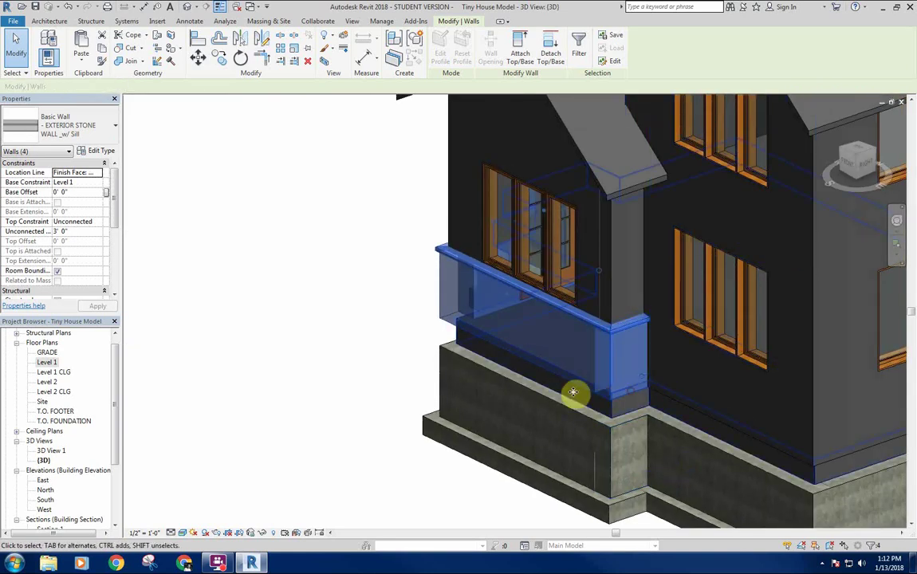
pyautogui.keyDown('shift'); pyautogui.moveTo(568, 351); pyautogui.dragTo(443, 412, button='middle'); pyautogui.keyUp('shift')
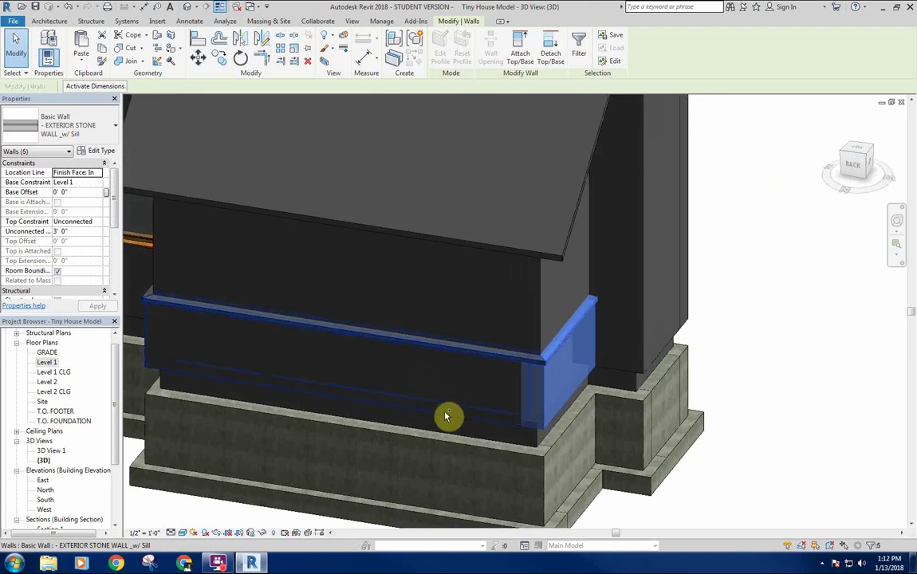
pyautogui.keyDown('ctrl'); pyautogui.click(293, 384); pyautogui.keyUp('ctrl')
pyautogui.keyDown('shift'); pyautogui.moveTo(293, 384); pyautogui.dragTo(441, 416, button='middle'); pyautogui.keyUp('shift')
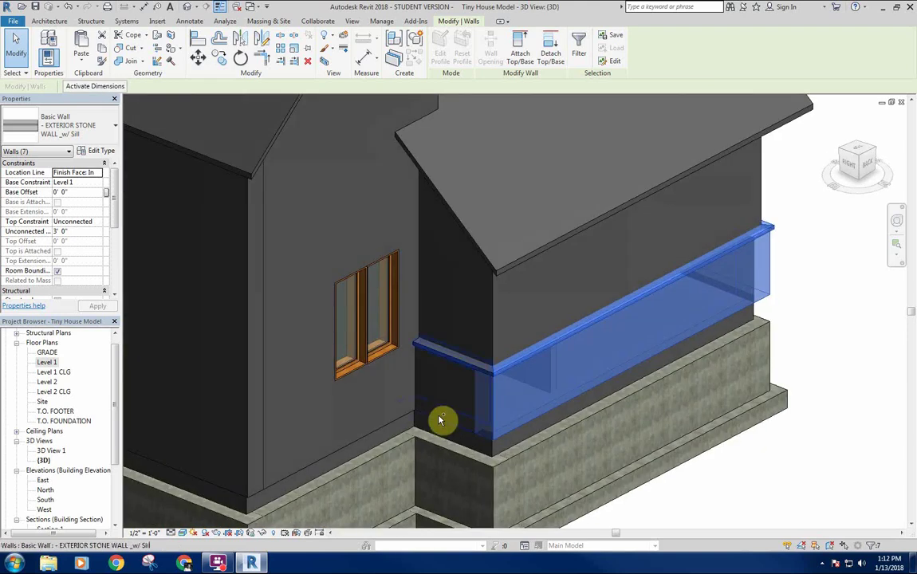
pyautogui.keyDown('ctrl'); pyautogui.click(441, 420); pyautogui.keyUp('ctrl')
pyautogui.keyDown('shift'); pyautogui.moveTo(570, 375); pyautogui.dragTo(152, 303, button='middle'); pyautogui.keyUp('shift')
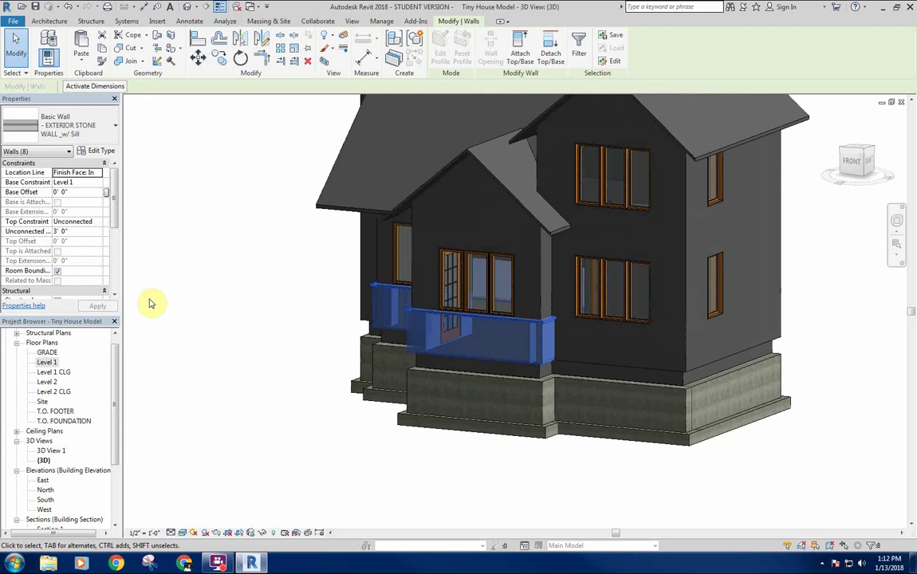
pyautogui.click(98, 184)
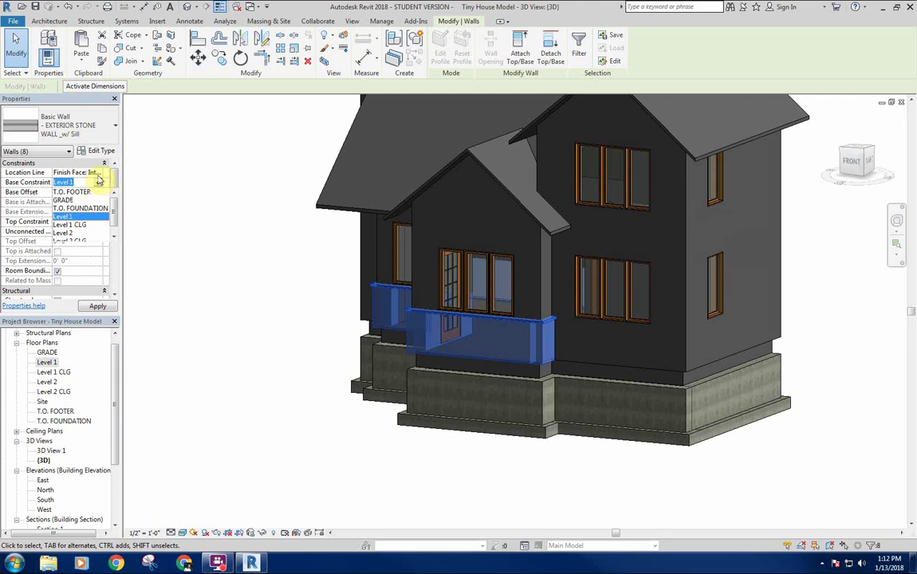
pyautogui.click(96, 183)
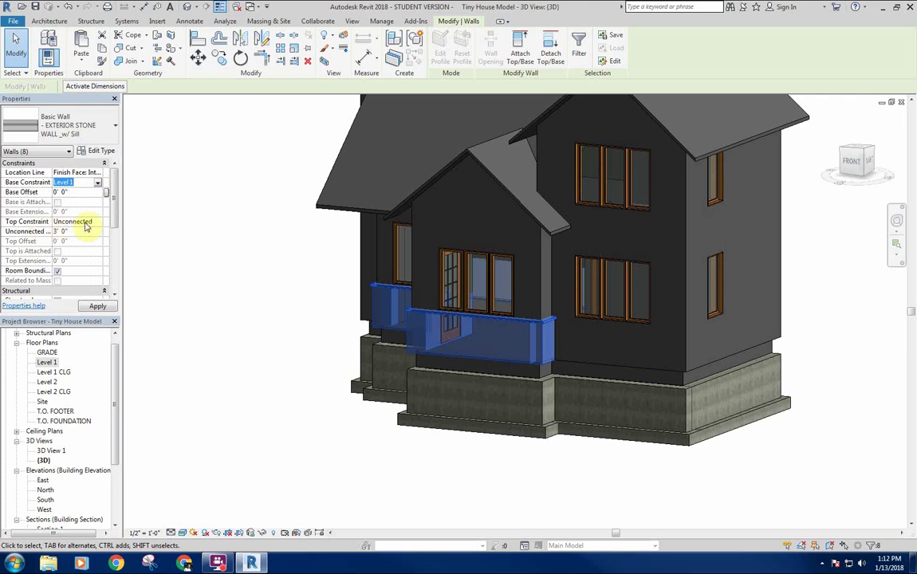
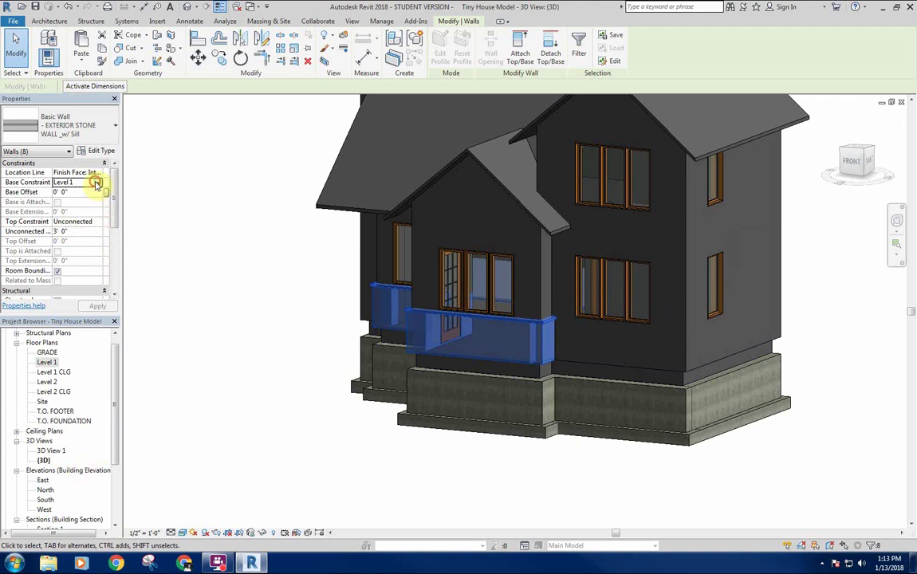
pyautogui.click(96, 183)
pyautogui.click(77, 209)
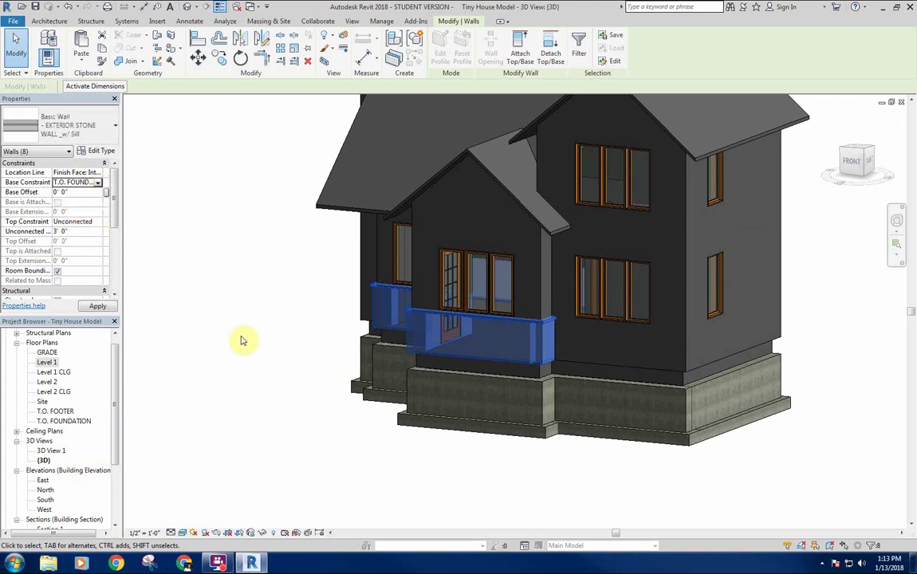
pyautogui.moveTo(303, 381); pyautogui.dragTo(307, 367, button='middle')
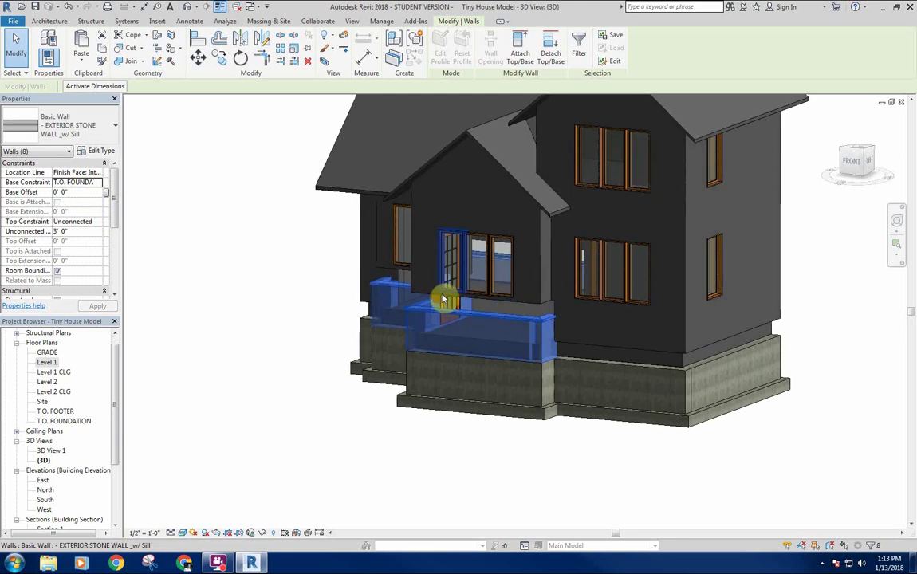
pyautogui.moveTo(224, 397); pyautogui.dragTo(194, 397, button='middle')
# Step: Set the selected stone walls' unconnected height to 4' 2 7/8" and check their sill and base in the section view
pyautogui.hotkey('ctrl', 'Tab')
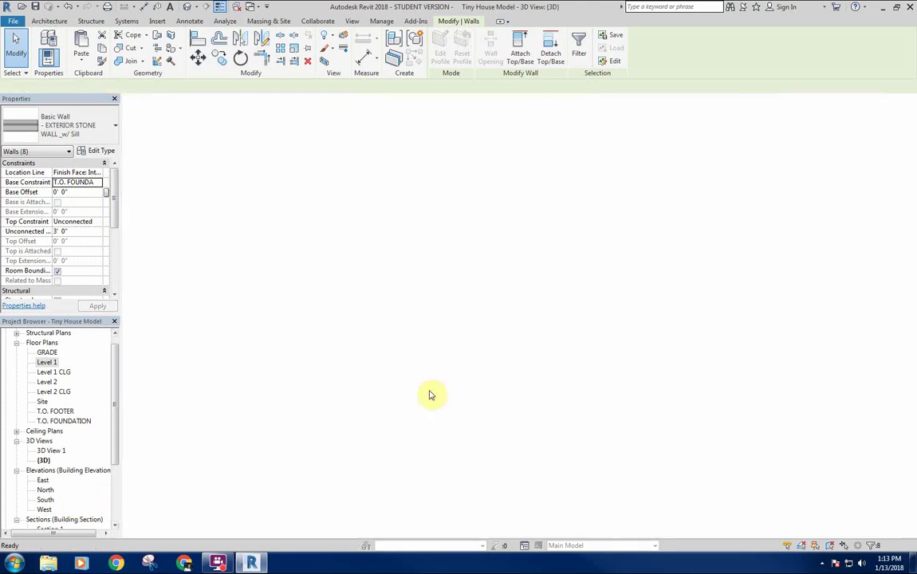
pyautogui.moveTo(424, 340); pyautogui.dragTo(442, 361, button='middle')
pyautogui.scroll(2, 293, 289)
pyautogui.scroll(-1, 308, 268)
pyautogui.moveTo(308, 268); pyautogui.dragTo(316, 234, button='middle')
pyautogui.moveTo(492, 289); pyautogui.dragTo(377, 282, button='middle')
pyautogui.scroll(3, 830, 309)
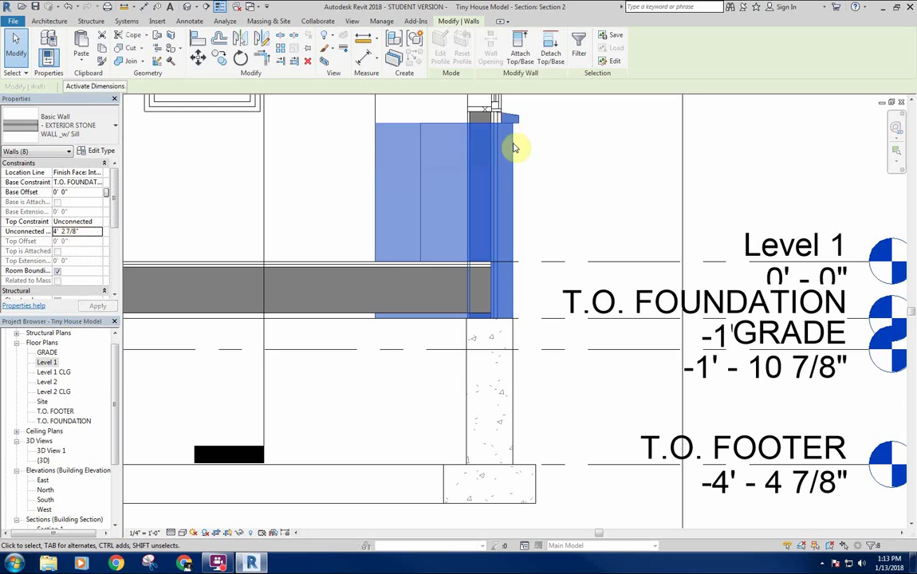
pyautogui.click(574, 175)
pyautogui.scroll(-4, 659, 215)
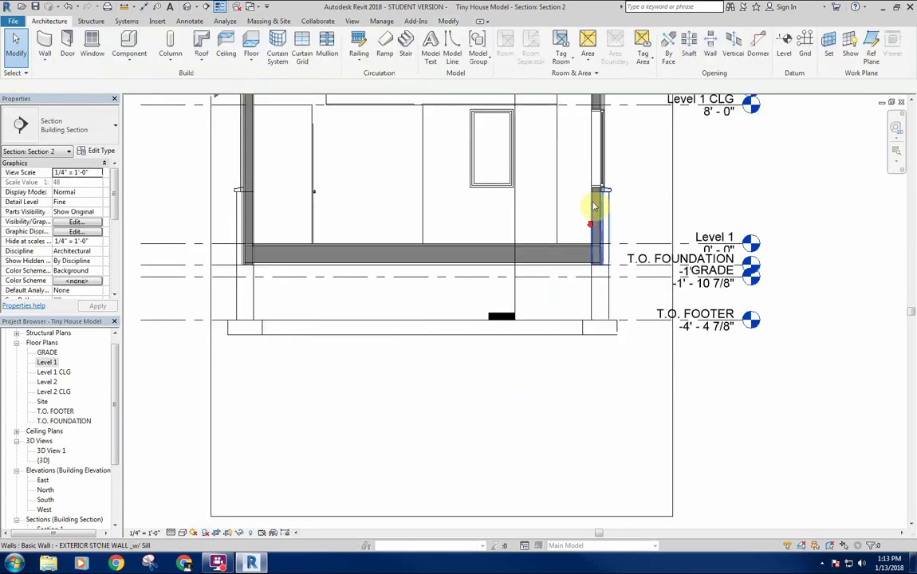
pyautogui.scroll(2, 604, 190)
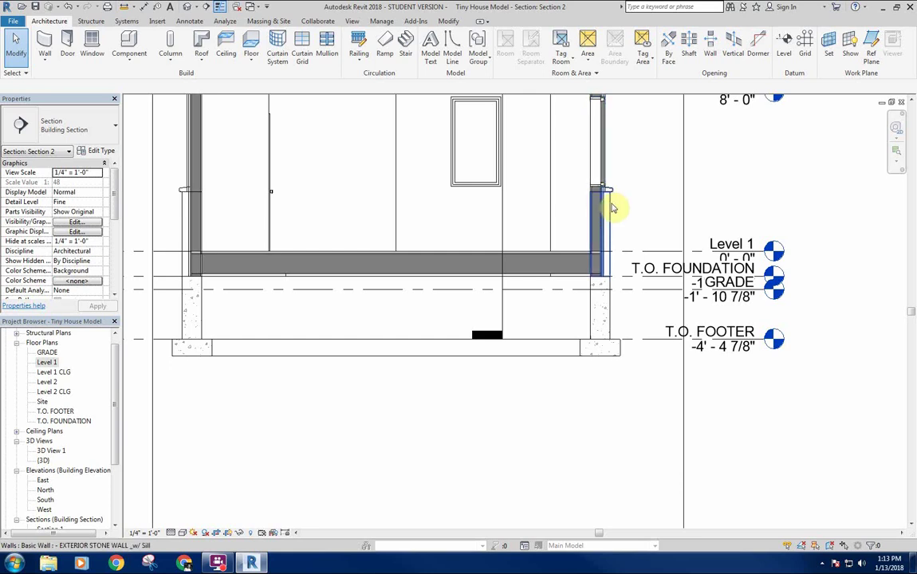
pyautogui.scroll(3, 606, 198)
pyautogui.scroll(-5, 588, 188)
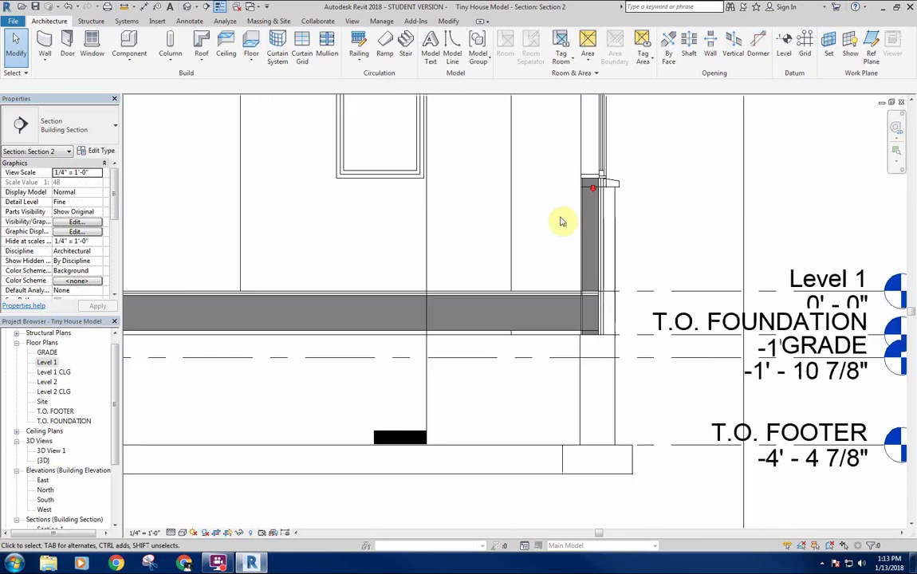
pyautogui.scroll(3, 606, 203)
pyautogui.scroll(-4, 640, 222)
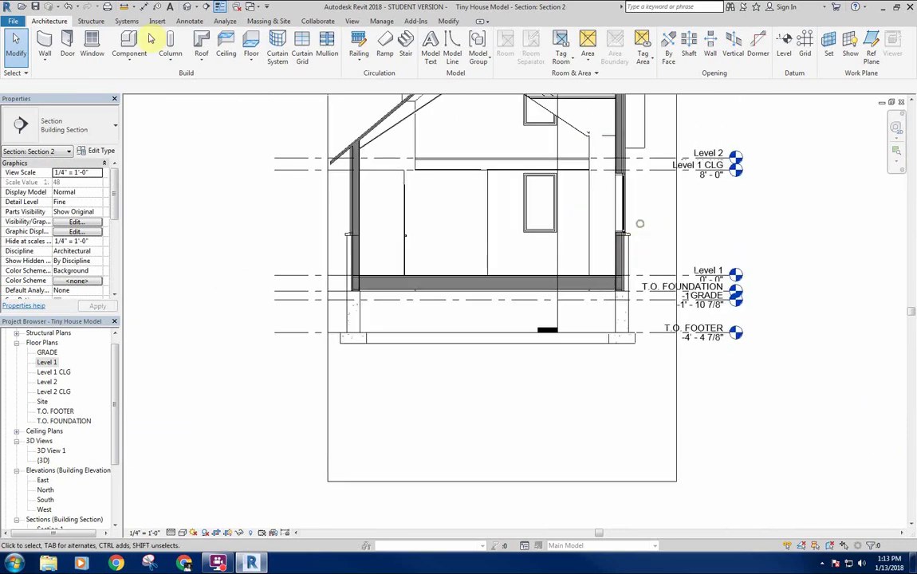
# Step: In the 3D view, set the base constraint of the two-storey wing's three exterior stone walls to T.O. FOUNDATION
pyautogui.click(189, 8)
pyautogui.keyDown('shift'); pyautogui.moveTo(379, 293); pyautogui.dragTo(527, 419, button='middle'); pyautogui.keyUp('shift')
pyautogui.scroll(4, 312, 326)
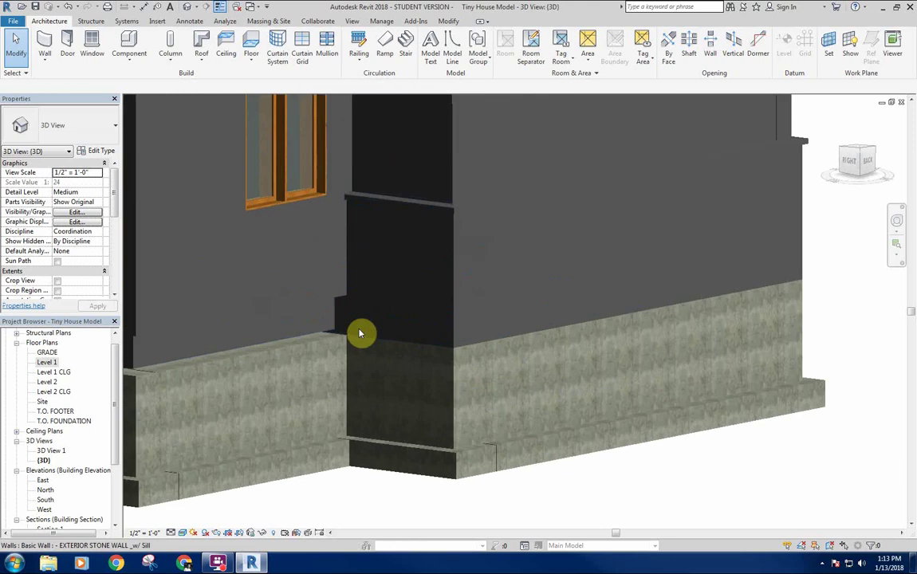
pyautogui.click(305, 305)
pyautogui.scroll(-3, 280, 318)
pyautogui.keyDown('shift'); pyautogui.moveTo(252, 328); pyautogui.dragTo(389, 343, button='middle'); pyautogui.keyUp('shift')
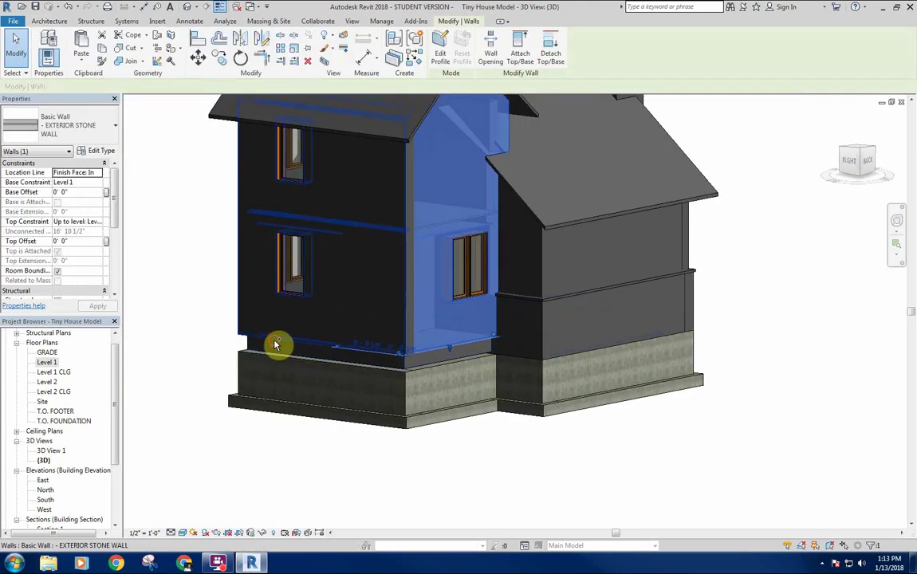
pyautogui.keyDown('shift'); pyautogui.moveTo(278, 347); pyautogui.dragTo(350, 362, button='middle'); pyautogui.keyUp('shift')
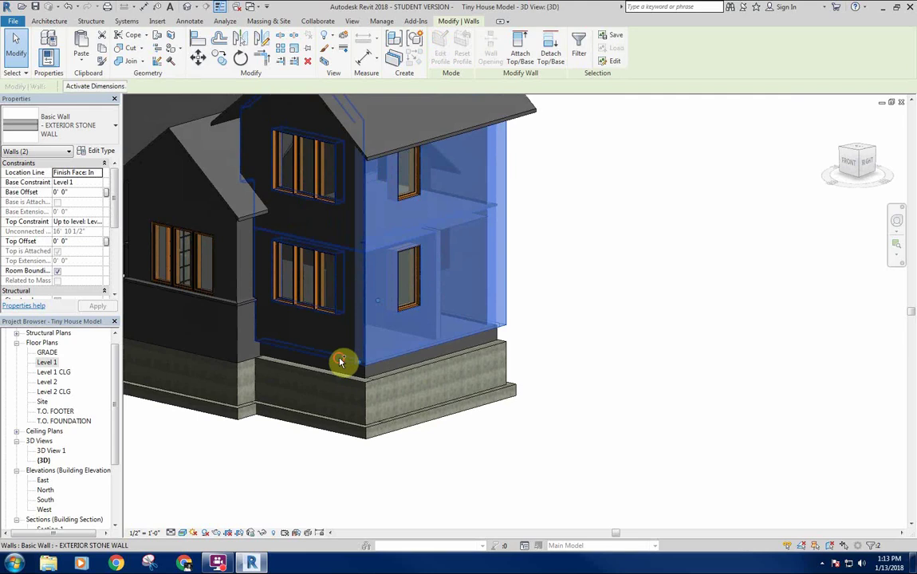
pyautogui.press('Tab')
pyautogui.click(340, 362)
pyautogui.click(80, 183)
pyautogui.click(97, 183)
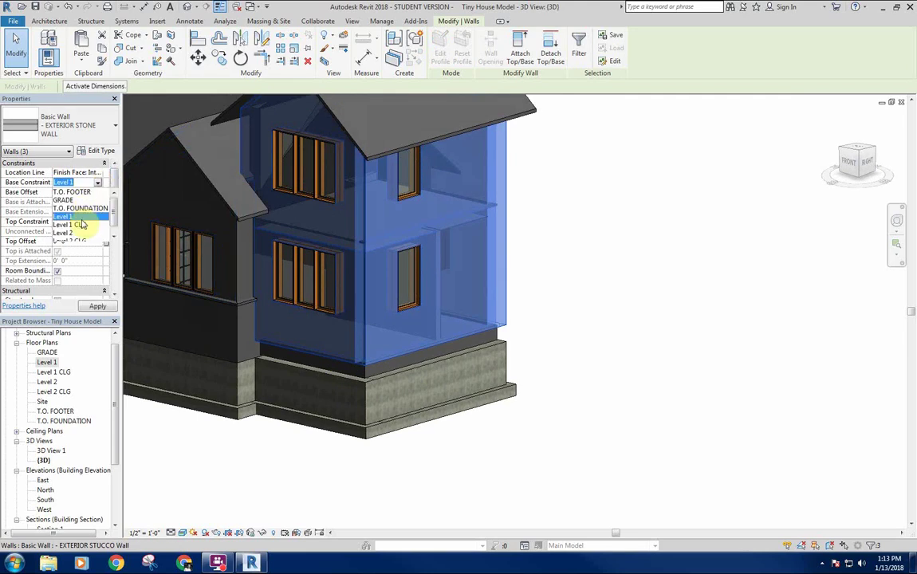
pyautogui.click(80, 208)
pyautogui.click(596, 283)
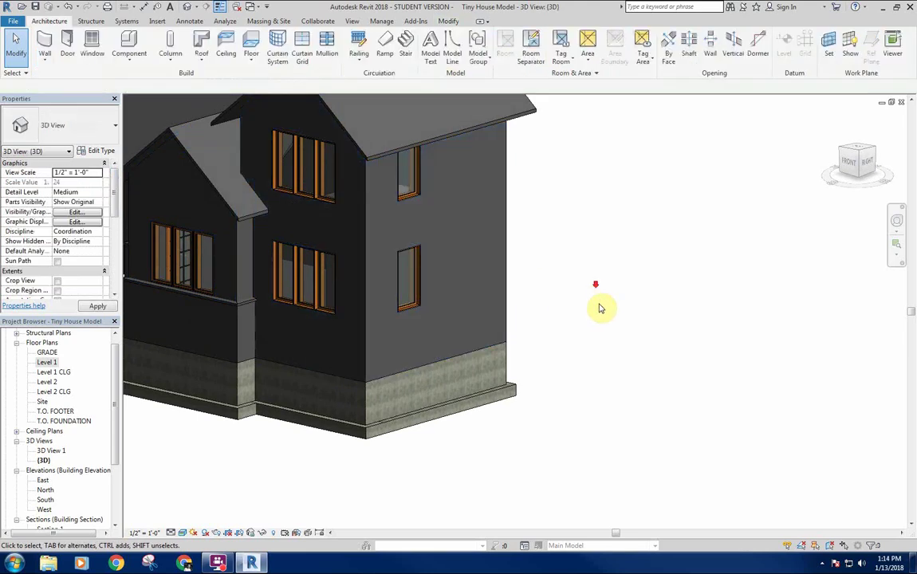
# Step: In the 3D view, set the base constraint of the chimney's three exterior stone walls to T.O. FOUNDATION
pyautogui.scroll(-2, 600, 308)
pyautogui.keyDown('shift'); pyautogui.moveTo(600, 307); pyautogui.dragTo(446, 301, button='middle'); pyautogui.keyUp('shift')
pyautogui.scroll(4, 466, 227)
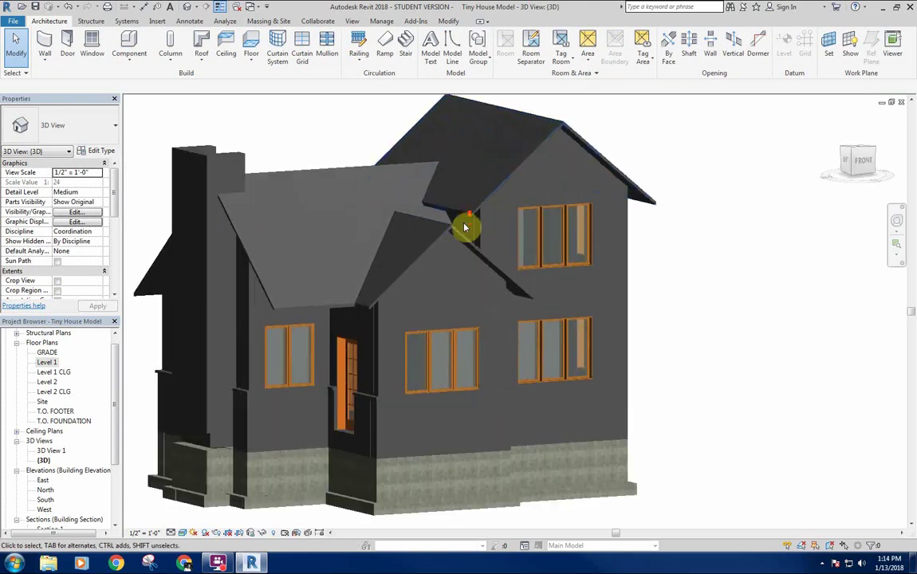
pyautogui.scroll(-3, 398, 261)
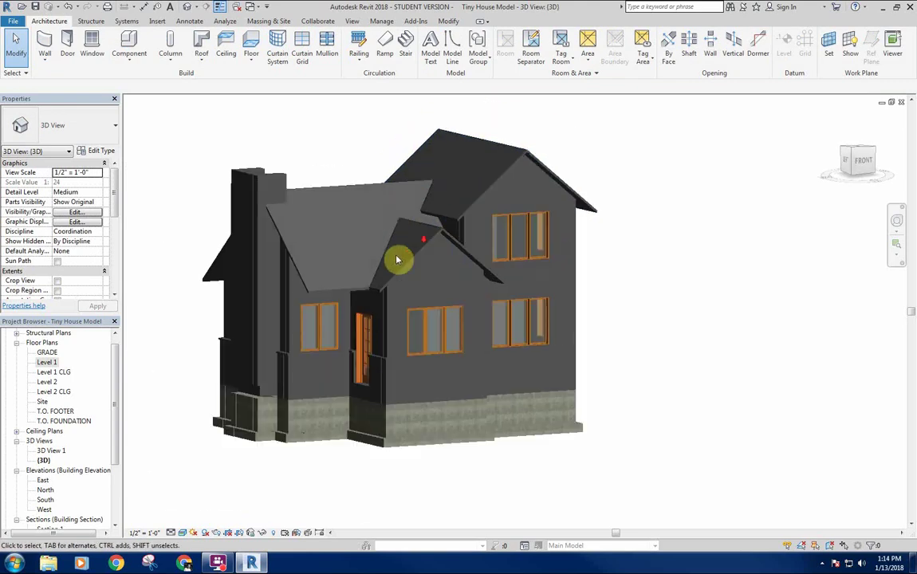
pyautogui.keyDown('shift'); pyautogui.moveTo(399, 261); pyautogui.dragTo(640, 438, button='middle'); pyautogui.keyUp('shift')
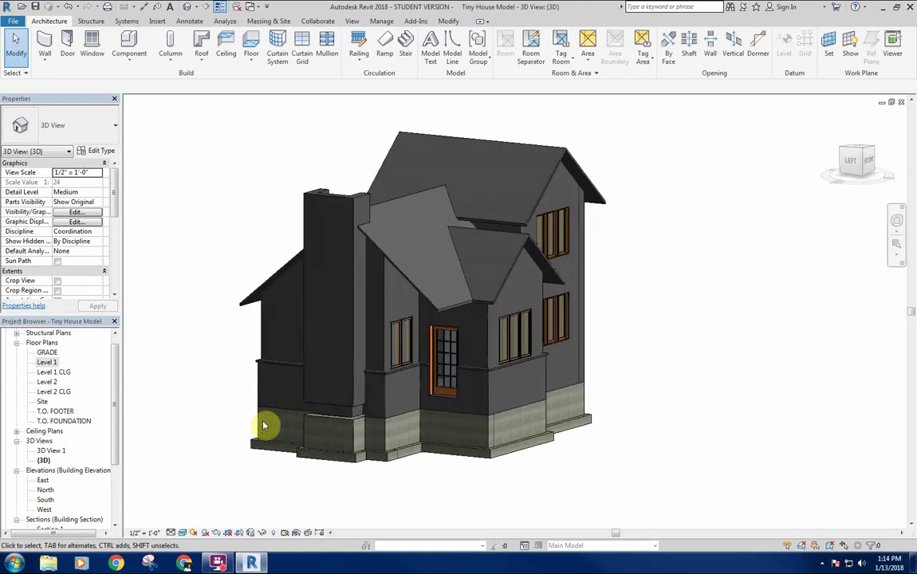
pyautogui.scroll(5, 307, 395)
pyautogui.click(304, 394)
pyautogui.keyDown('ctrl'); pyautogui.click(348, 405); pyautogui.keyUp('ctrl')
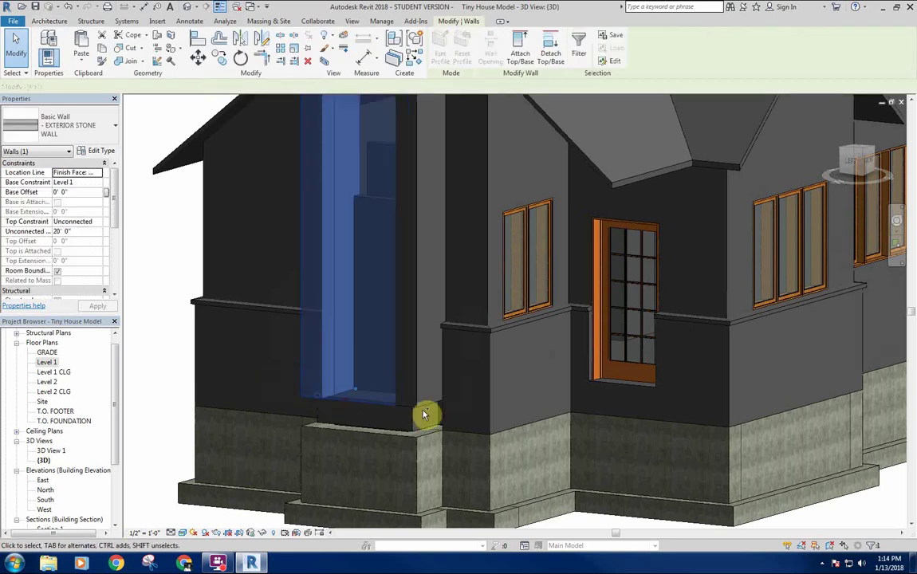
pyautogui.keyDown('ctrl'); pyautogui.click(425, 408); pyautogui.keyUp('ctrl')
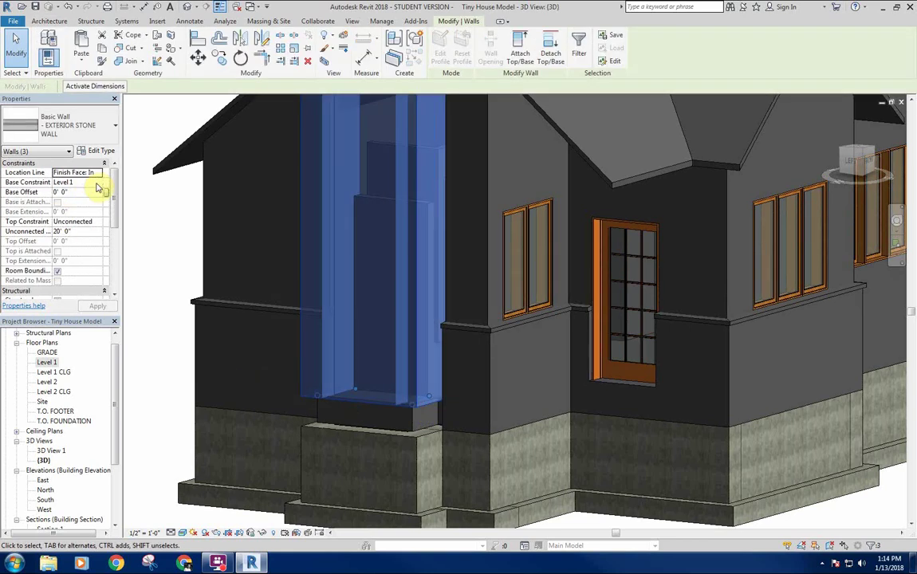
pyautogui.click(97, 185)
pyautogui.click(93, 227)
pyautogui.click(158, 254)
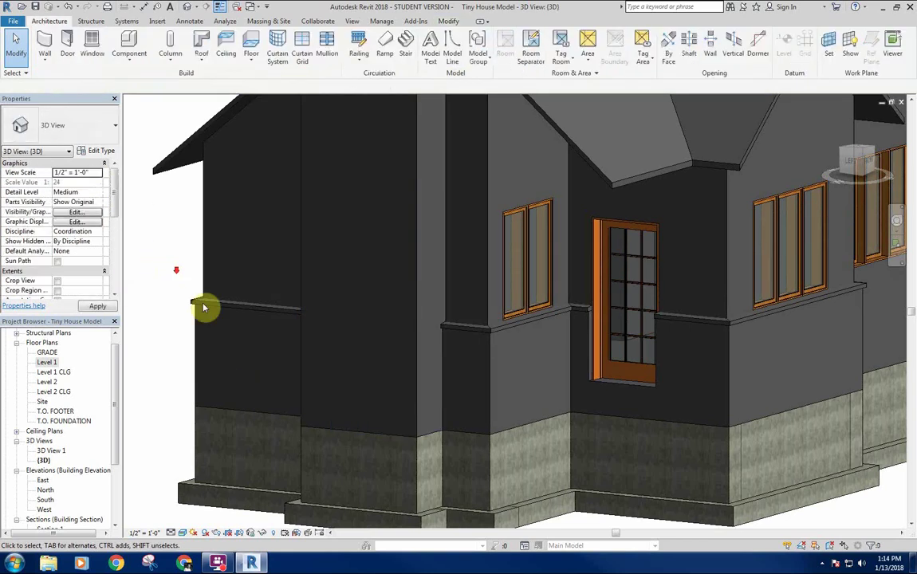
# Step: In the Section 1 view, join the 1st Floor geometry with the exterior stone wall on the section's left side
pyautogui.scroll(-5, 203, 307)
pyautogui.keyDown('shift'); pyautogui.moveTo(195, 349); pyautogui.dragTo(479, 367, button='middle'); pyautogui.keyUp('shift')
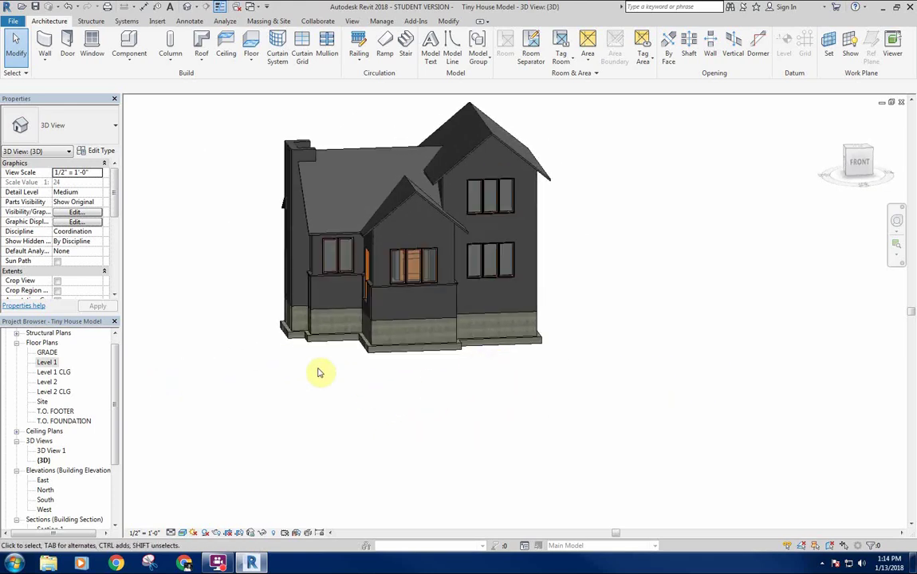
pyautogui.doubleClick(58, 529)
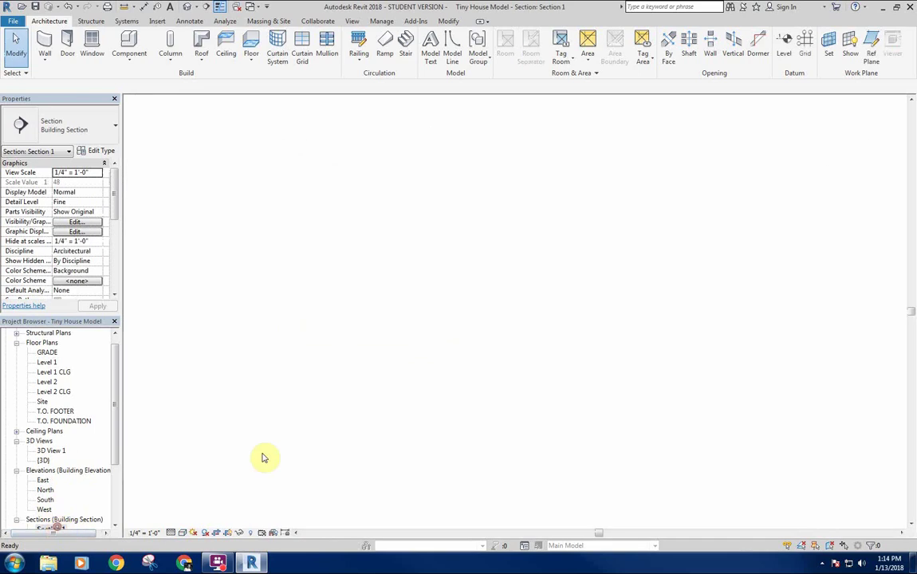
pyautogui.scroll(6, 364, 322)
pyautogui.scroll(3, 358, 375)
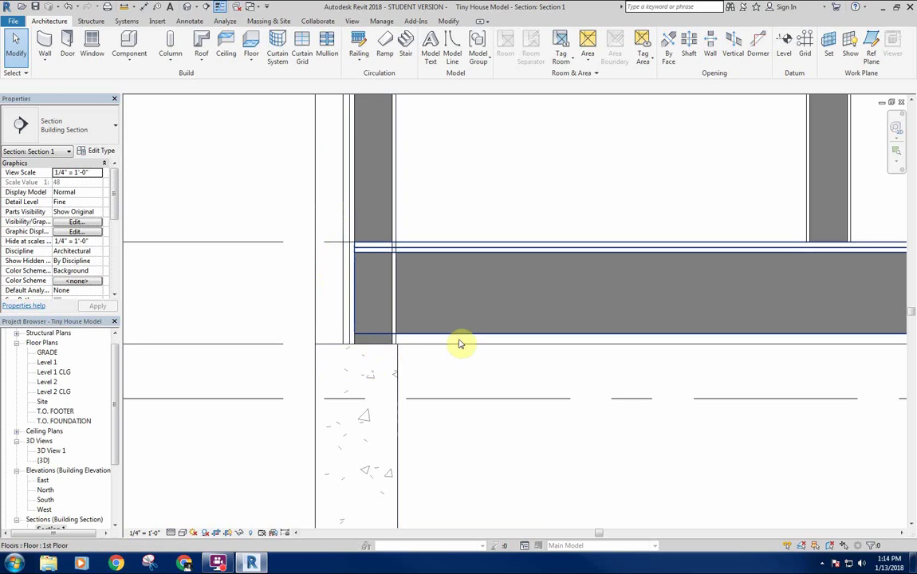
pyautogui.scroll(-2, 399, 309)
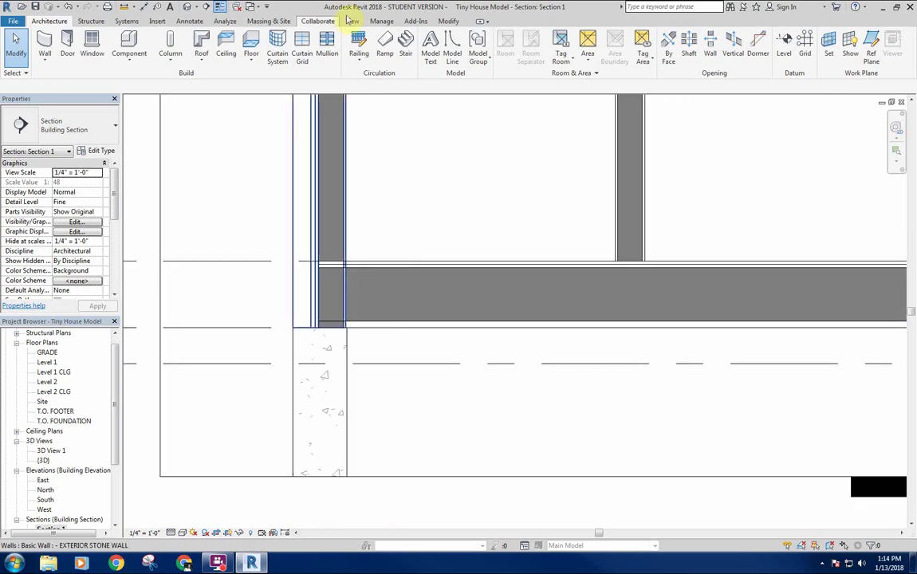
pyautogui.click(448, 21)
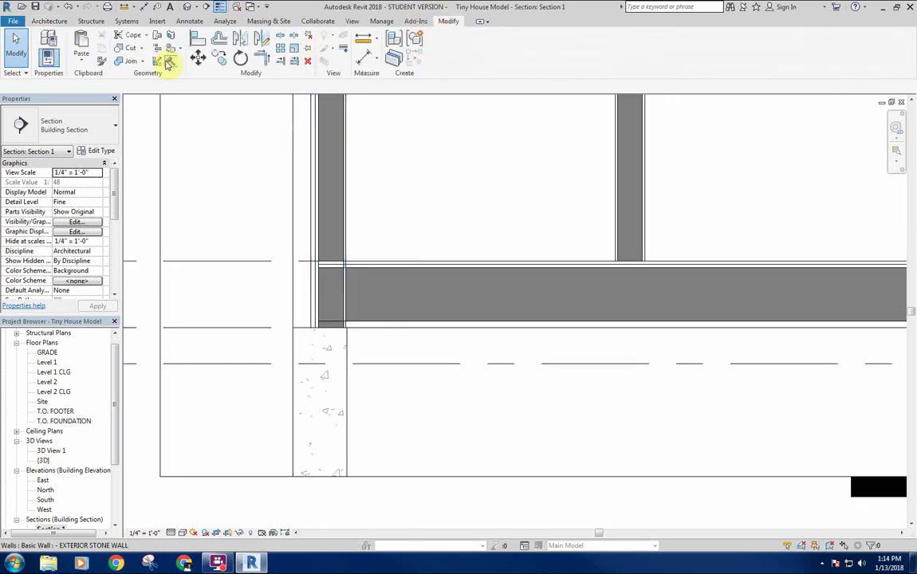
pyautogui.click(130, 61)
pyautogui.click(351, 268)
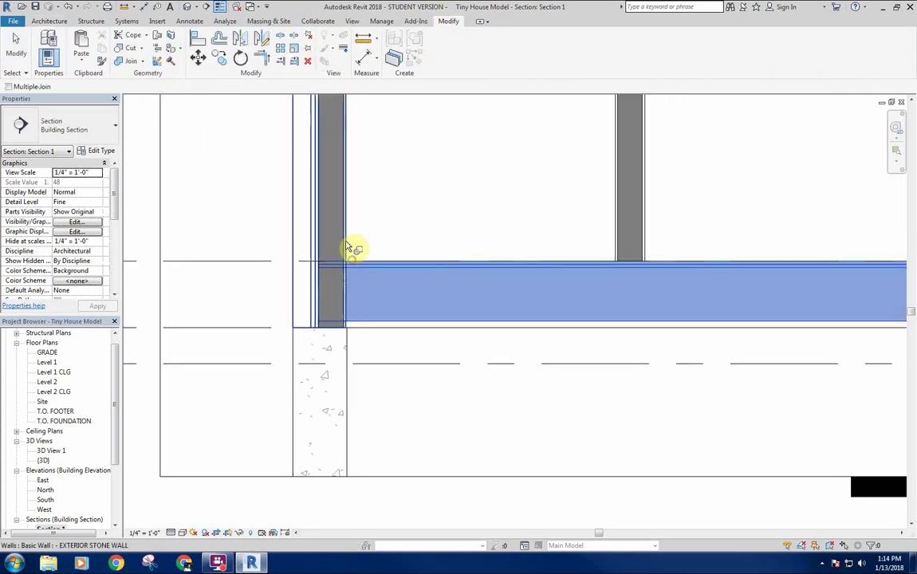
pyautogui.click(351, 247)
# Step: Join the 1st Floor geometry with the exterior stone wall on the section's right side and end the Join command
pyautogui.scroll(-2, 424, 233)
pyautogui.moveTo(432, 232); pyautogui.dragTo(174, 234, button='middle')
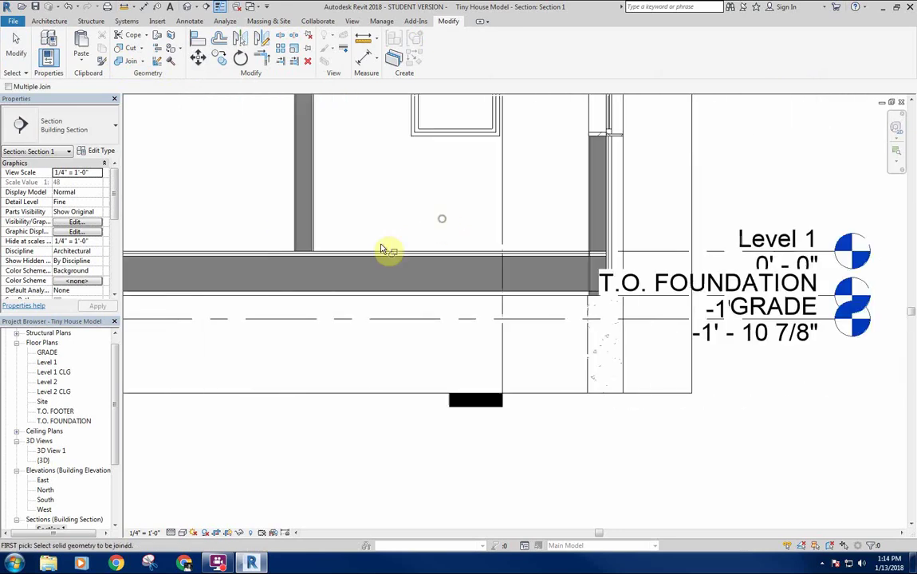
pyautogui.click(574, 257)
pyautogui.click(590, 238)
pyautogui.scroll(-1, 526, 244)
pyautogui.moveTo(520, 241); pyautogui.dragTo(575, 250, button='middle')
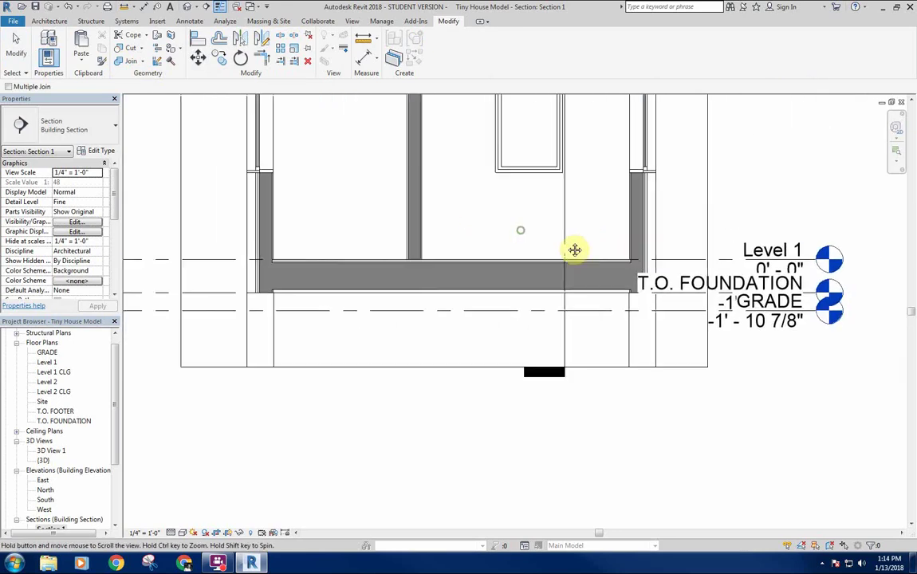
pyautogui.rightClick(482, 232)
pyautogui.click(508, 240)
# Step: In the 1st Floor type's assembly, make the Substrate [2] layer the structural material and apply the change
pyautogui.scroll(3, 272, 256)
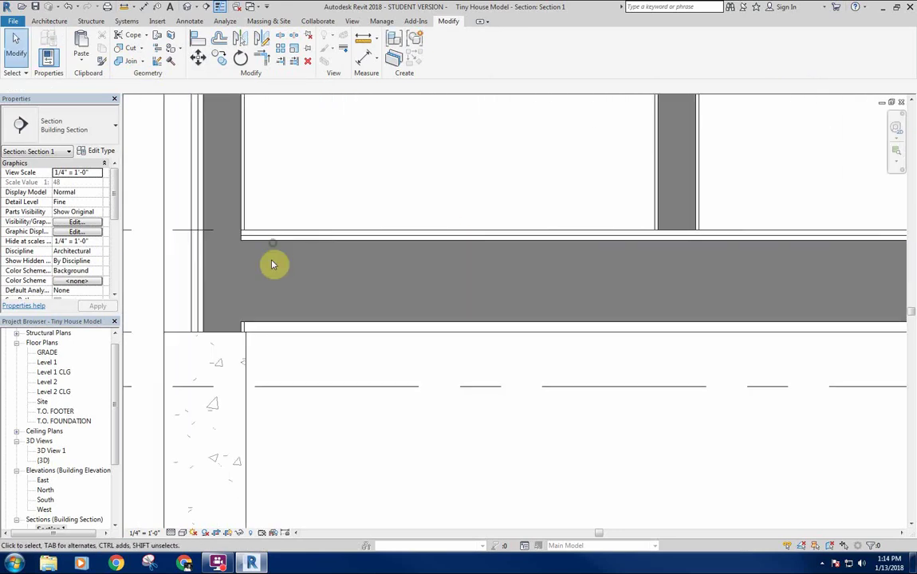
pyautogui.click(270, 244)
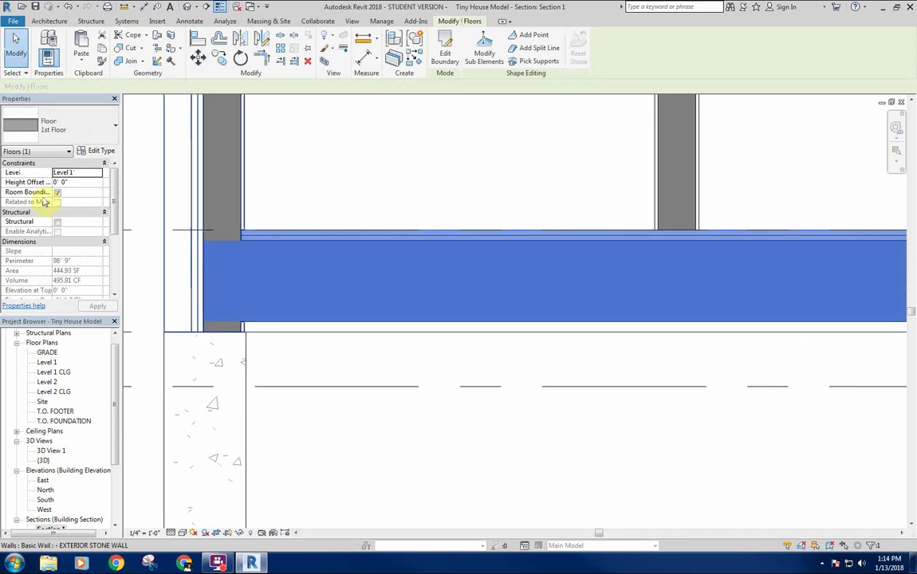
pyautogui.click(334, 196)
pyautogui.scroll(3, 240, 244)
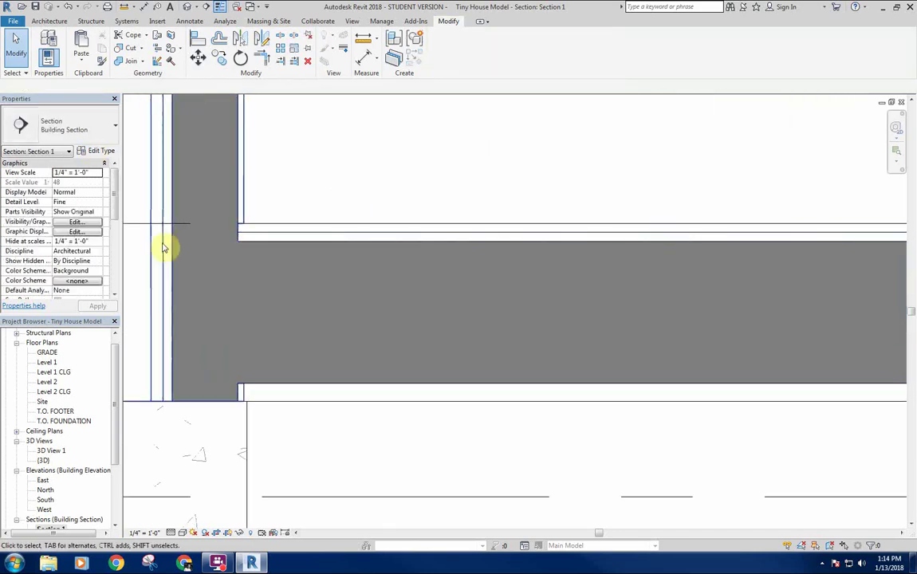
pyautogui.scroll(-2, 311, 191)
pyautogui.click(289, 221)
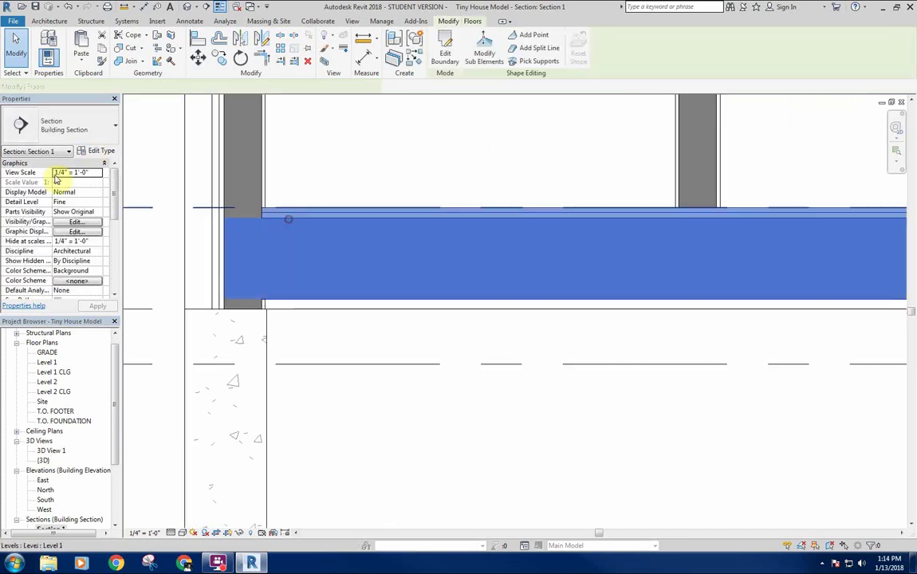
pyautogui.click(97, 151)
pyautogui.click(575, 232)
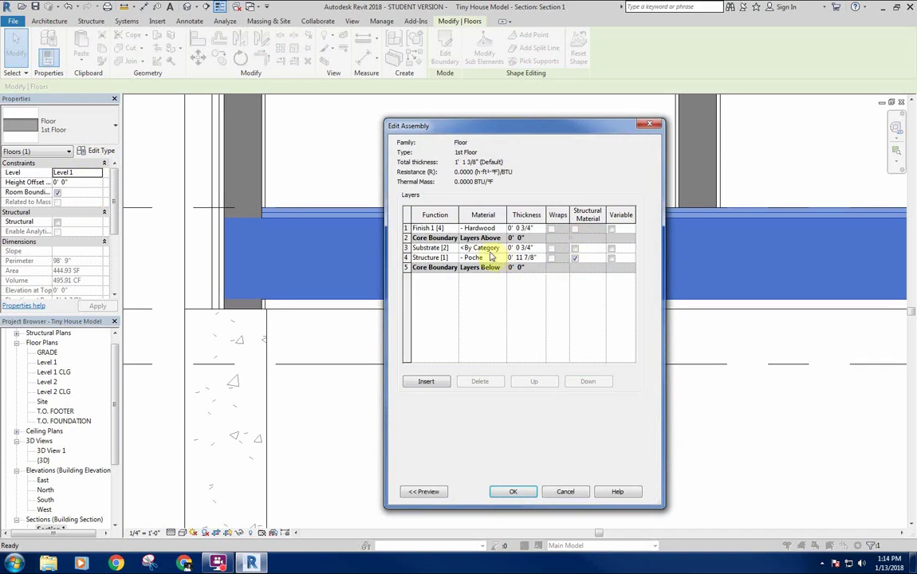
pyautogui.click(575, 248)
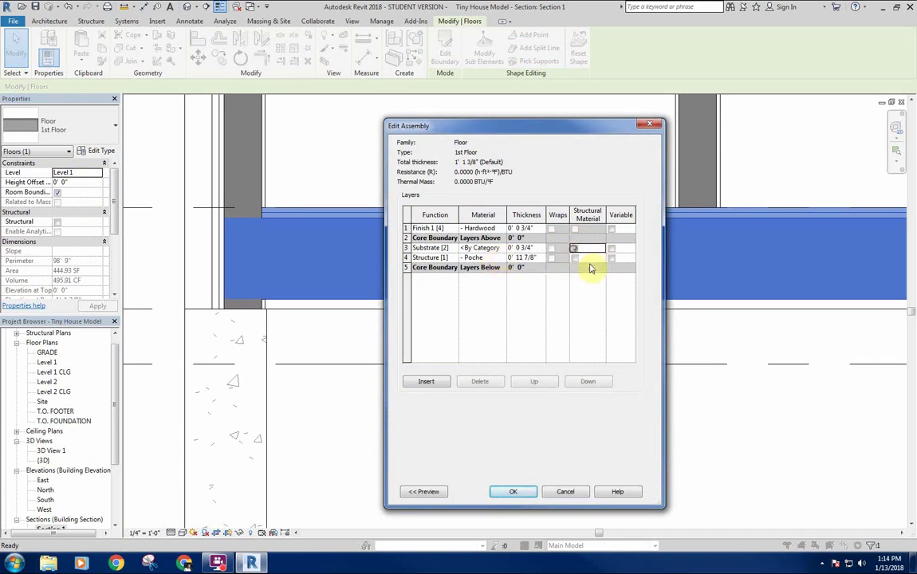
pyautogui.click(514, 492)
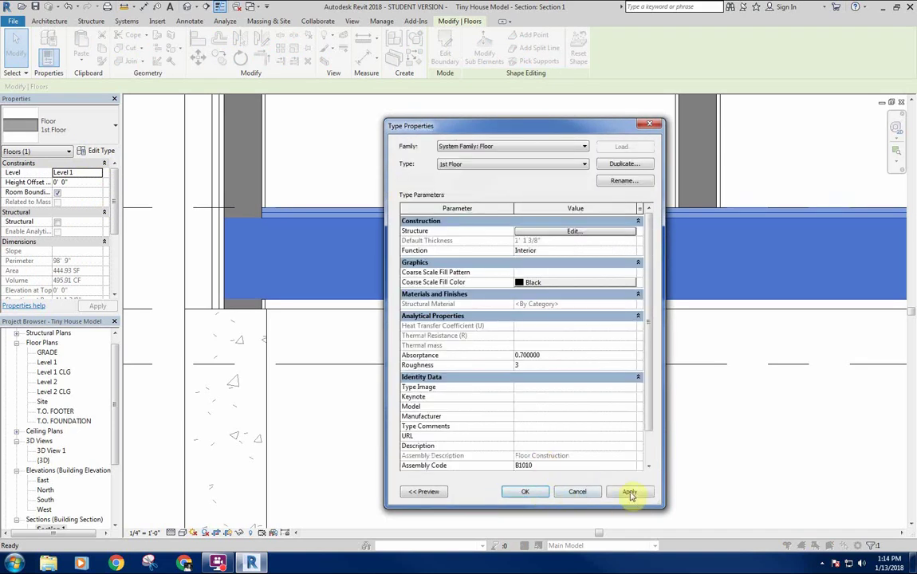
pyautogui.click(629, 492)
pyautogui.click(528, 492)
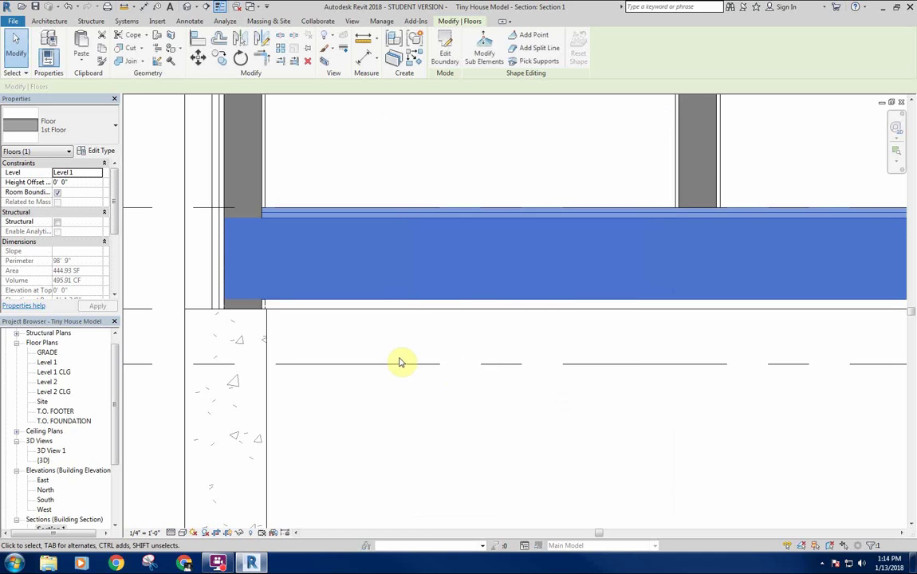
# Step: Change the function of the 1st Floor type's 3/4" substrate layer to Structure [1]
pyautogui.scroll(-2, 323, 325)
pyautogui.scroll(3, 323, 262)
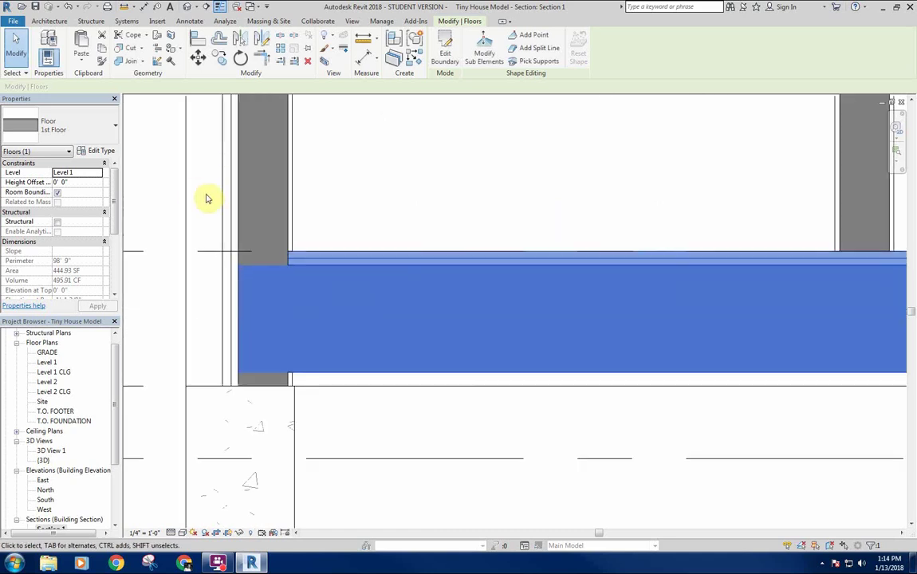
pyautogui.click(97, 151)
pyautogui.click(629, 230)
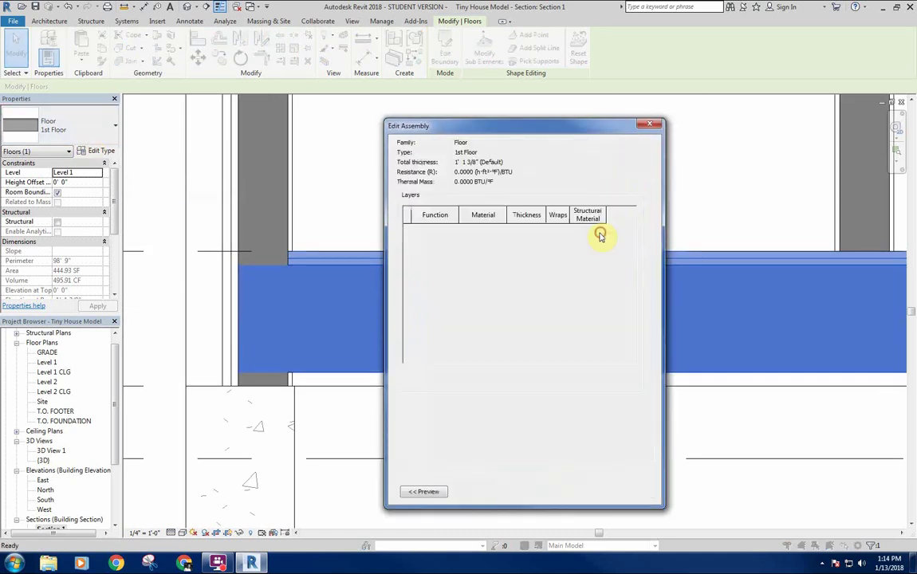
pyautogui.click(453, 249)
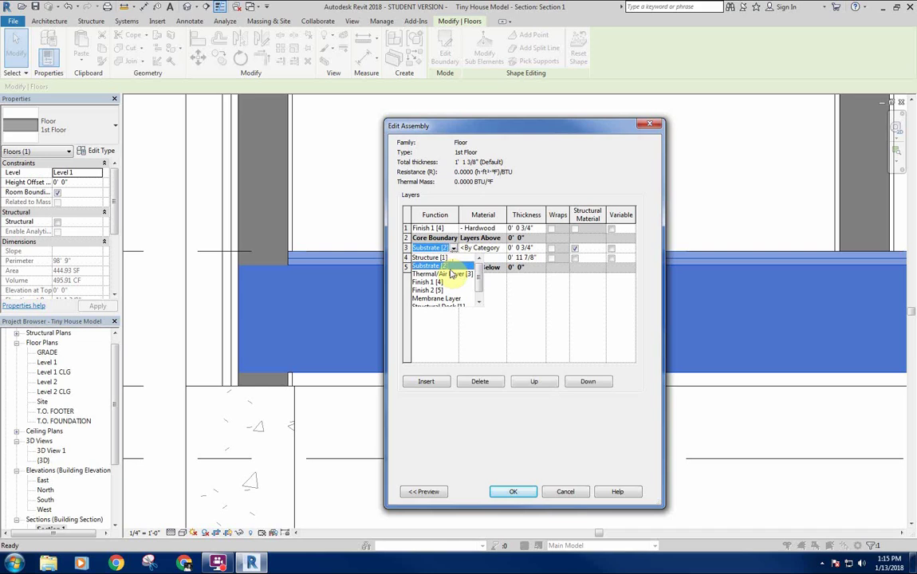
pyautogui.click(434, 257)
pyautogui.click(514, 492)
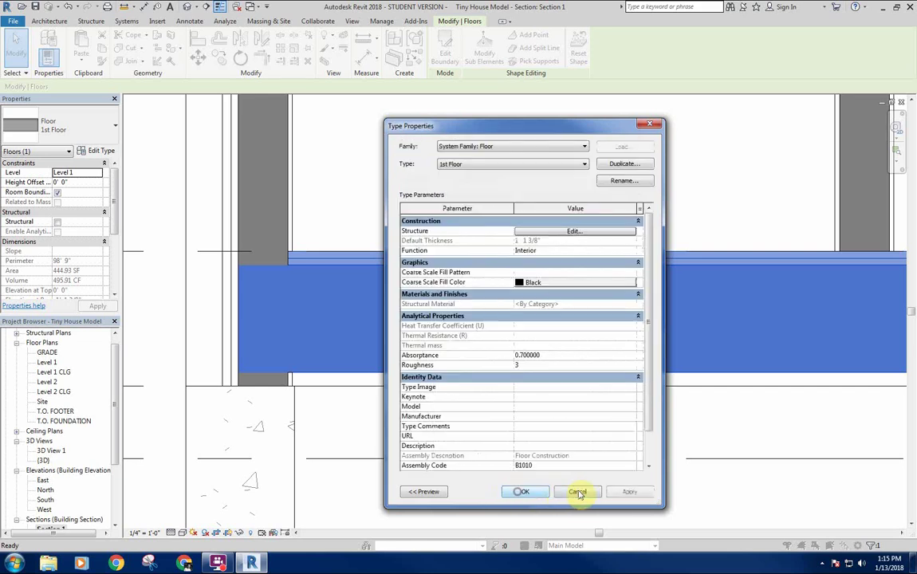
pyautogui.click(523, 490)
pyautogui.click(495, 444)
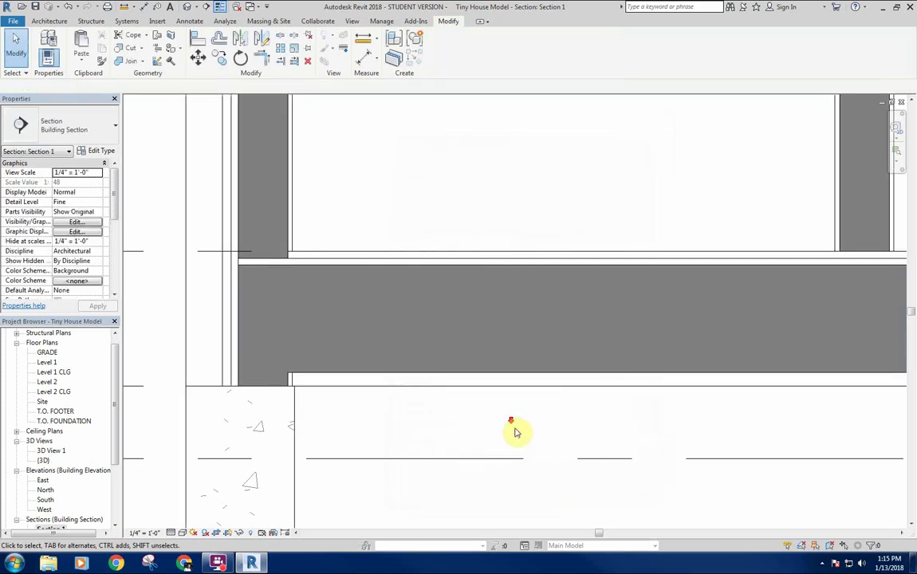
# Step: Examine the joints between the 1st Floor, the exterior stone walls and the foundation walls on both sides of the section
pyautogui.scroll(-3, 515, 426)
pyautogui.moveTo(683, 425); pyautogui.dragTo(352, 385, button='middle')
pyautogui.scroll(-2, 520, 263)
pyautogui.moveTo(520, 263)
pyautogui.mouseDown(button='middle')
pyautogui.moveTo(526, 267)
pyautogui.moveTo(508, 257)
pyautogui.mouseUp(button='middle')
pyautogui.scroll(4, 660, 291)
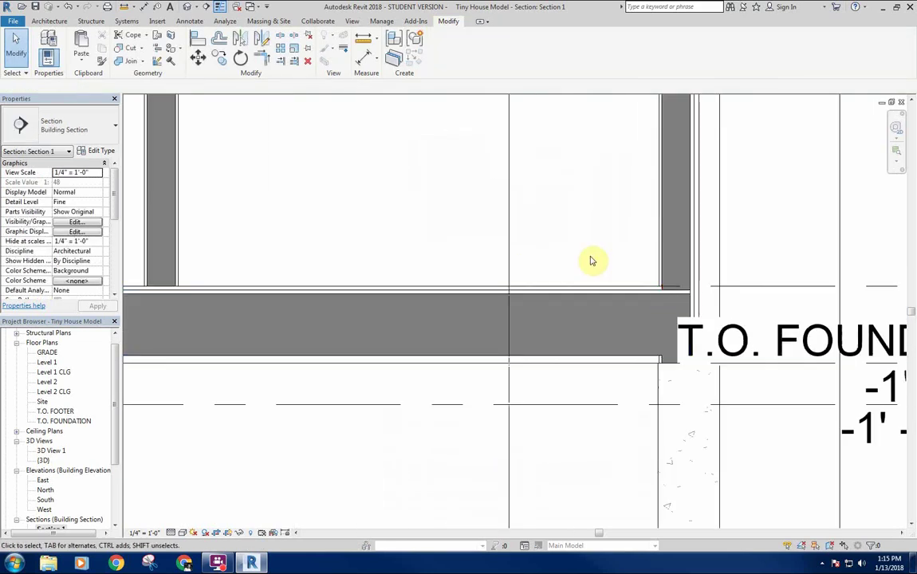
pyautogui.scroll(-1, 569, 246)
pyautogui.moveTo(569, 245); pyautogui.dragTo(600, 240, button='middle')
pyautogui.scroll(-1, 611, 240)
pyautogui.scroll(2, 403, 256)
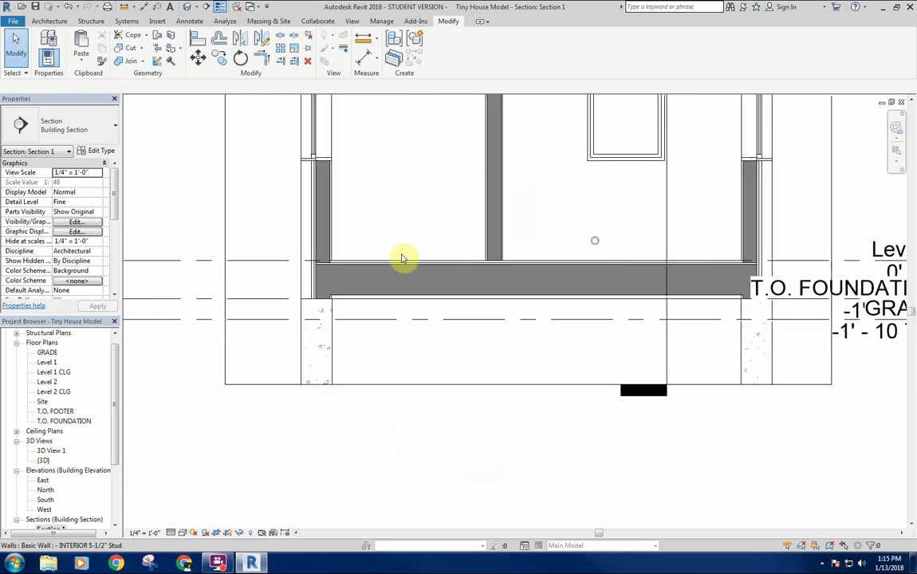
pyautogui.scroll(3, 307, 293)
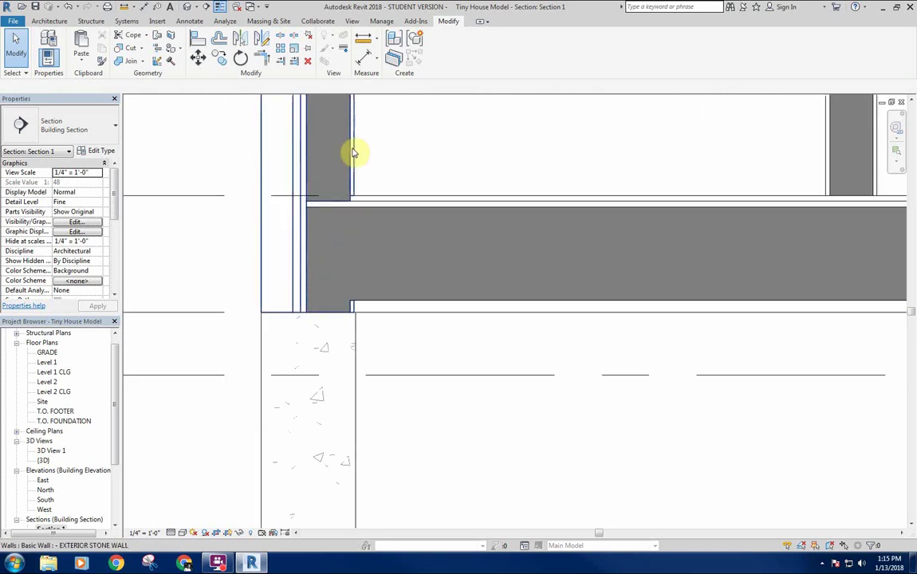
pyautogui.scroll(-2, 351, 151)
pyautogui.scroll(4, 327, 263)
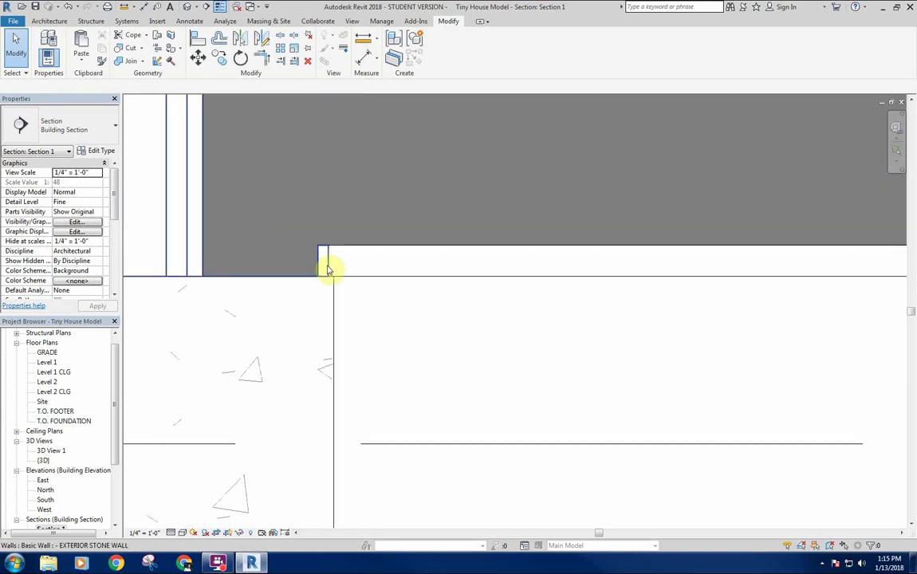
pyautogui.scroll(-2, 335, 263)
pyautogui.scroll(2, 367, 287)
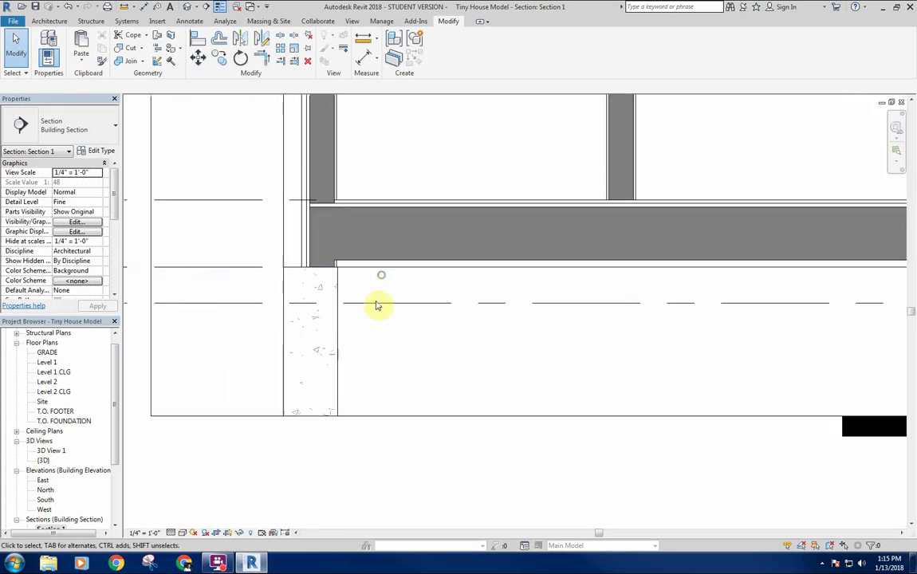
# Step: Draw two crossing thin detail lines corner to corner across the plate between the 1st Floor and the left foundation wall, ending the command
pyautogui.scroll(1, 319, 271)
pyautogui.scroll(1, 351, 271)
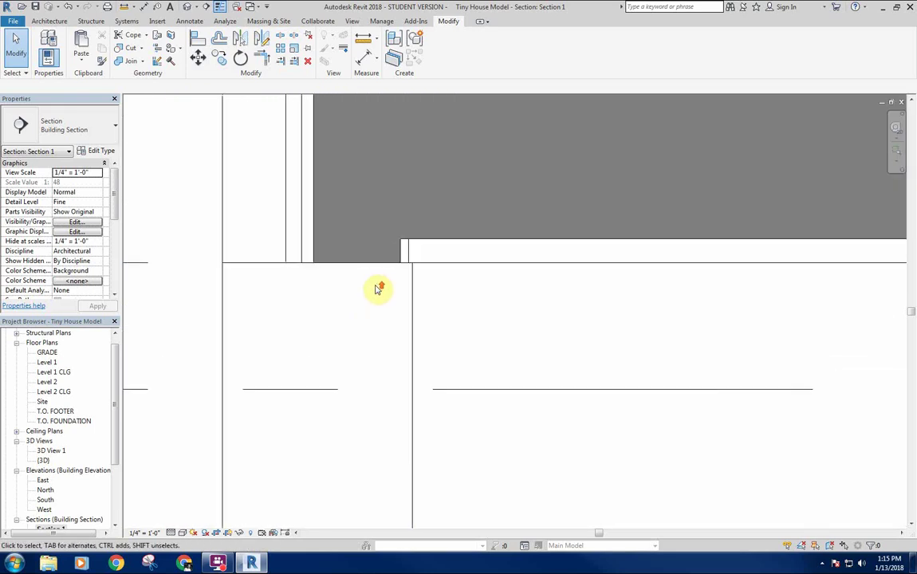
pyautogui.press('d')
pyautogui.press('l')
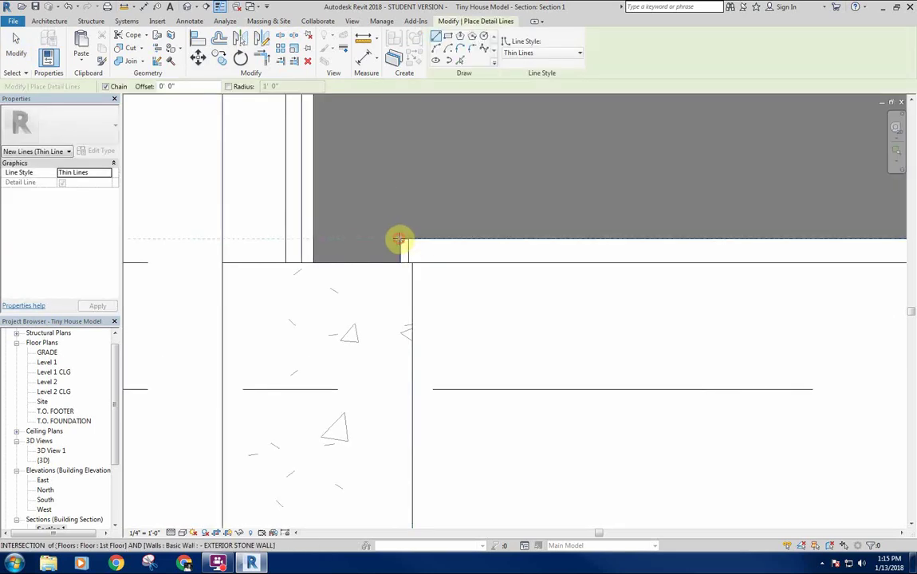
pyautogui.click(400, 239)
pyautogui.click(315, 238)
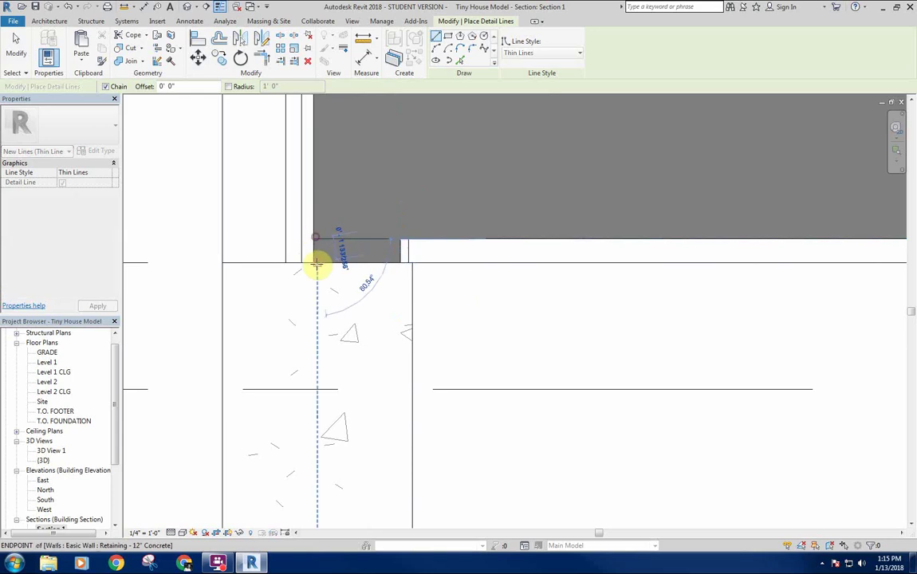
pyautogui.click(400, 239)
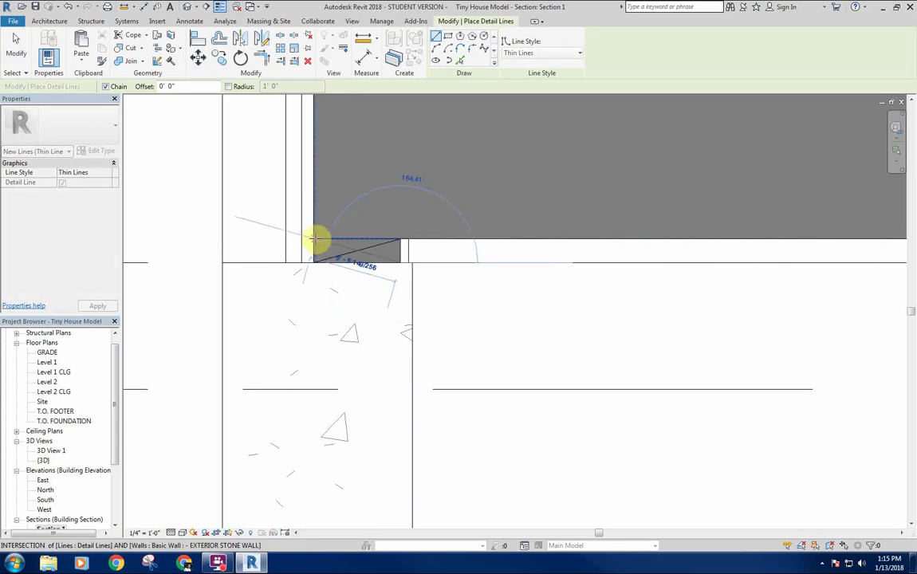
pyautogui.press('Escape')
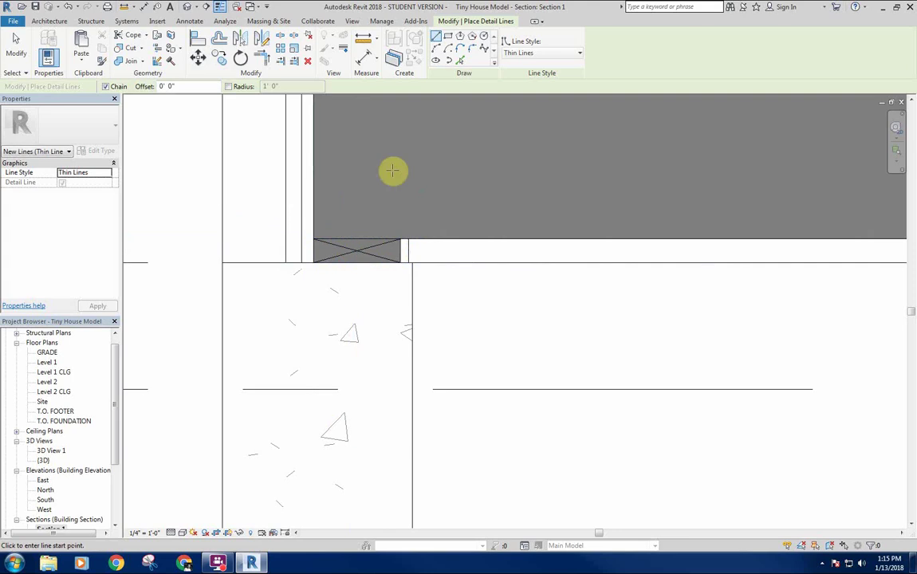
pyautogui.scroll(-2, 380, 298)
pyautogui.scroll(-1, 401, 262)
pyautogui.moveTo(381, 297)
pyautogui.mouseDown(button='middle')
pyautogui.moveTo(405, 254)
pyautogui.moveTo(404, 265)
pyautogui.mouseUp(button='middle')
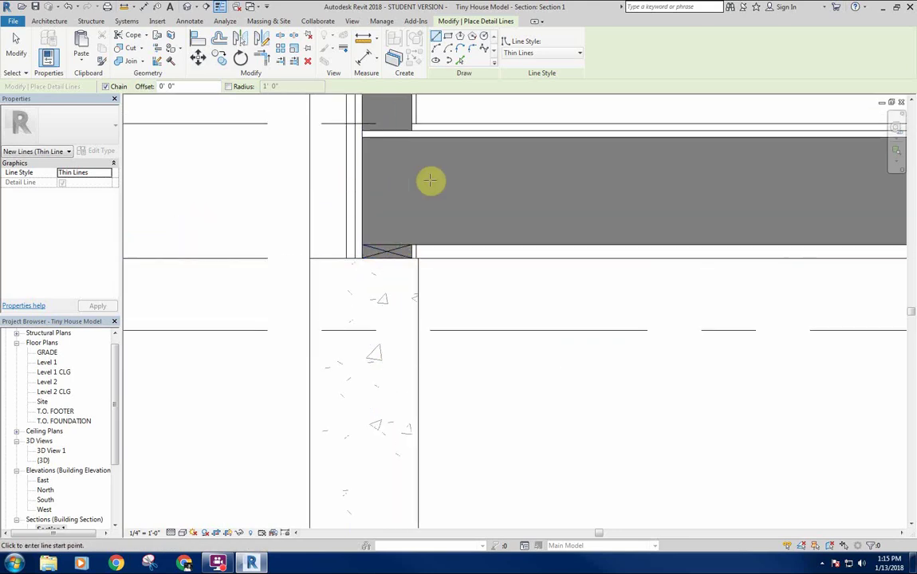
pyautogui.rightClick(447, 205)
pyautogui.click(467, 222)
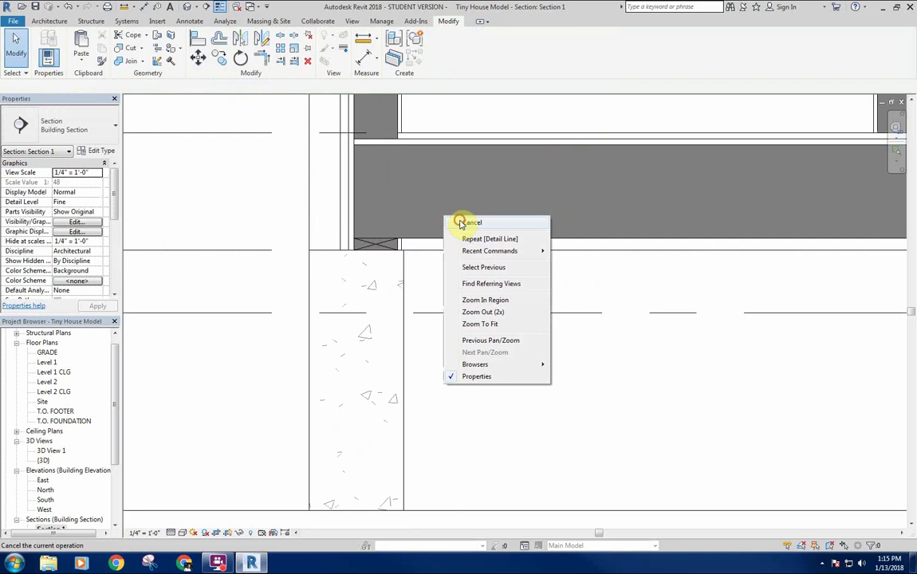
# Step: Examine the joints between the 2nd Floor and the exterior walls, along with the overall building section
pyautogui.scroll(1, 396, 227)
pyautogui.click(458, 295)
pyautogui.scroll(-6, 671, 339)
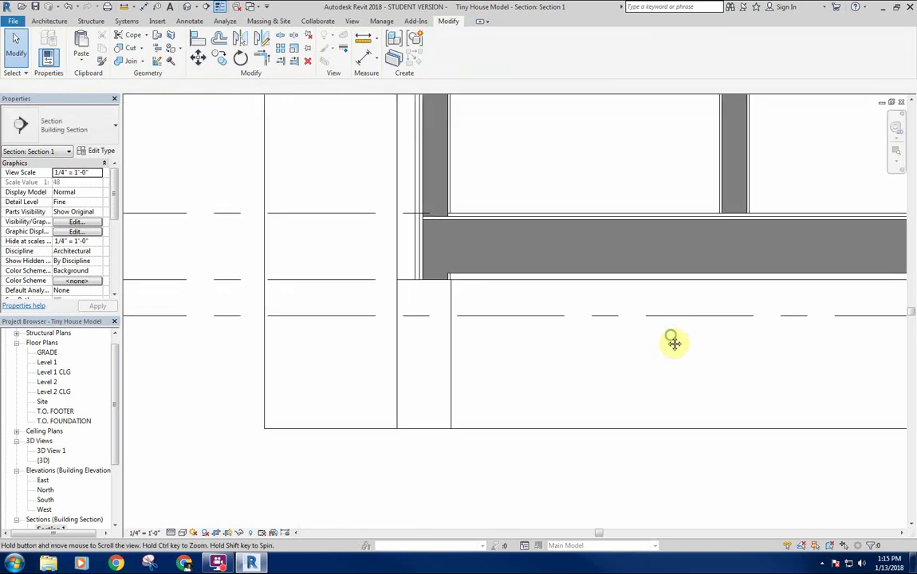
pyautogui.scroll(-8, 778, 267)
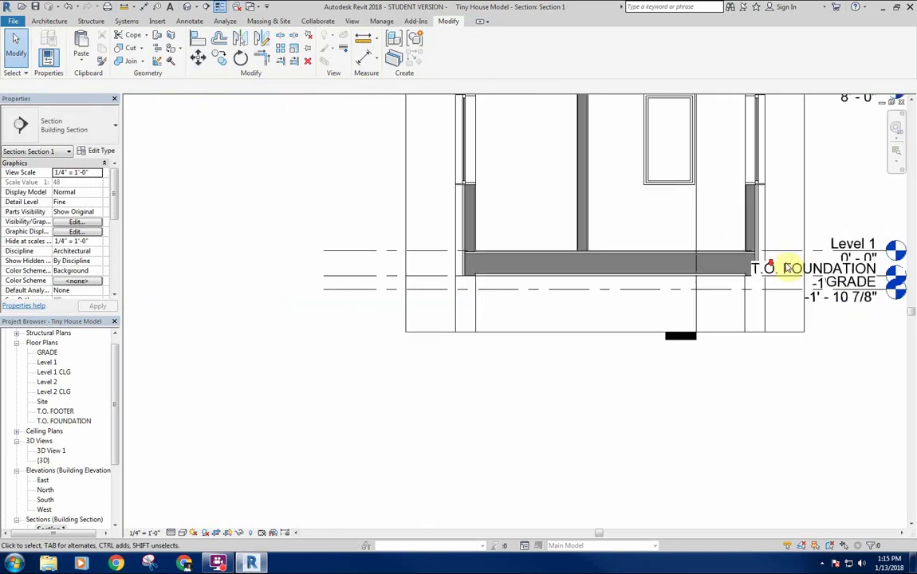
pyautogui.moveTo(697, 314); pyautogui.dragTo(596, 336, button='middle')
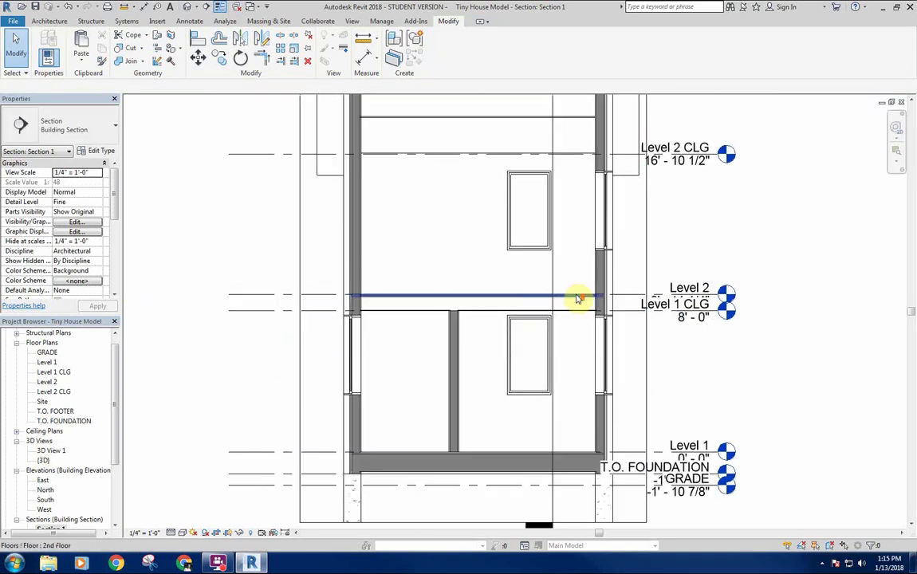
pyautogui.scroll(4, 585, 301)
pyautogui.scroll(-1, 598, 317)
pyautogui.scroll(2, 214, 296)
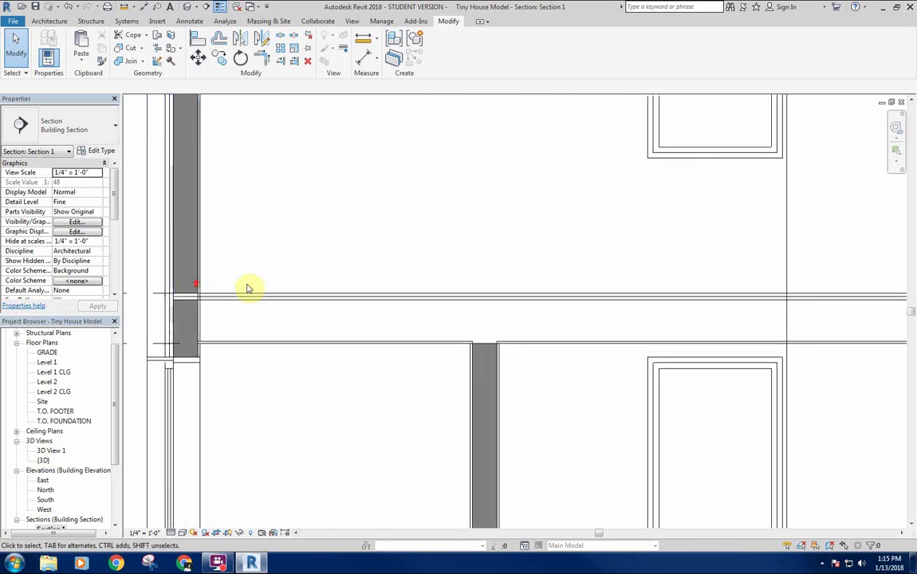
pyautogui.scroll(-2, 249, 280)
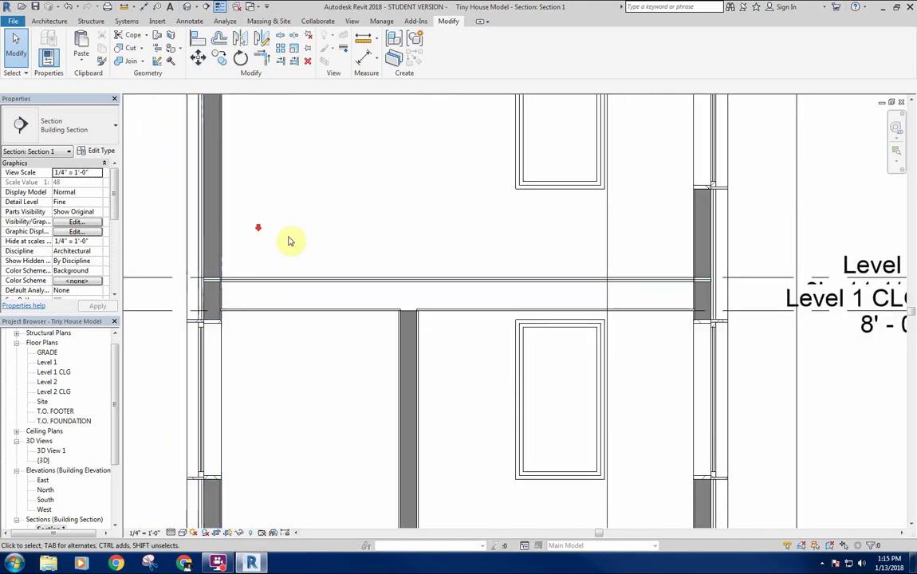
pyautogui.scroll(-2, 381, 255)
pyautogui.scroll(-1, 380, 256)
pyautogui.scroll(-1, 387, 247)
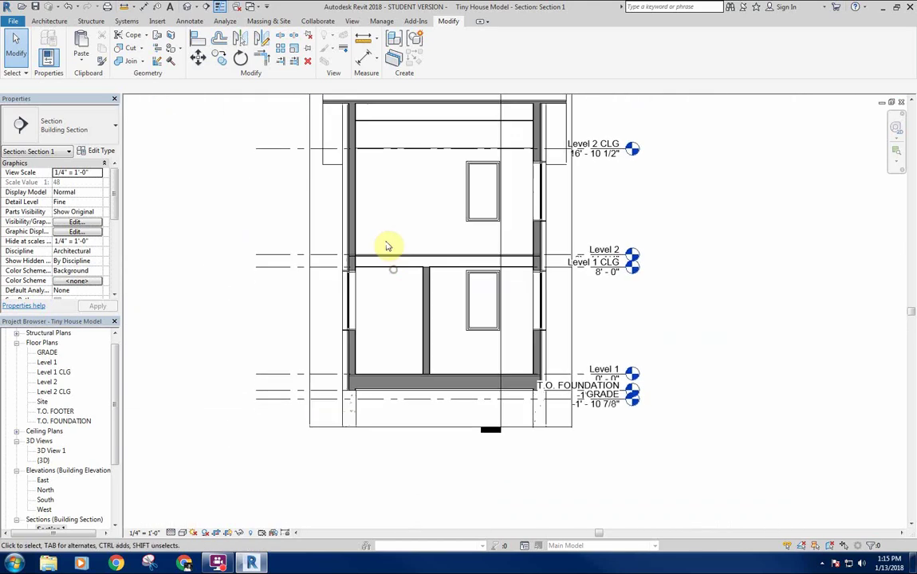
pyautogui.scroll(3, 359, 275)
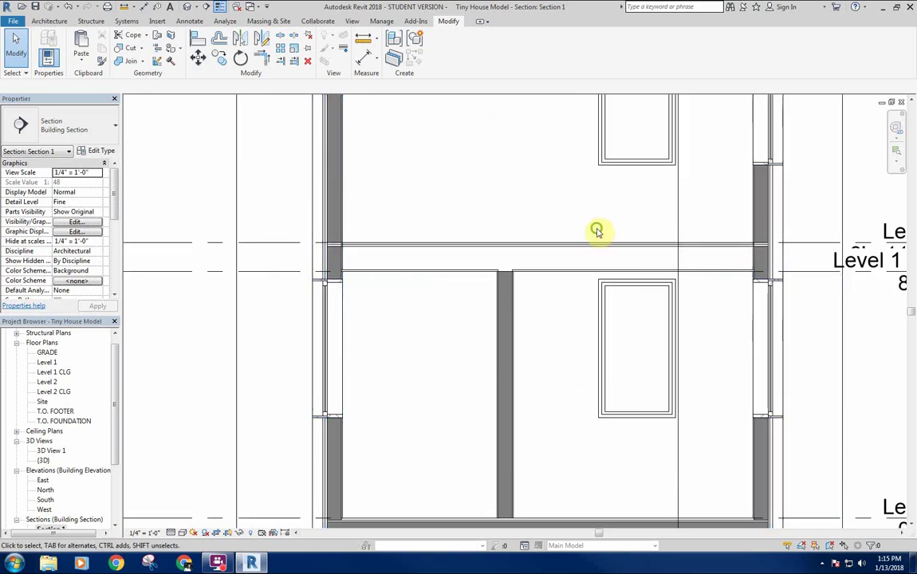
pyautogui.moveTo(525, 223); pyautogui.dragTo(538, 207, button='middle')
pyautogui.scroll(-4, 526, 211)
pyautogui.scroll(1, 418, 225)
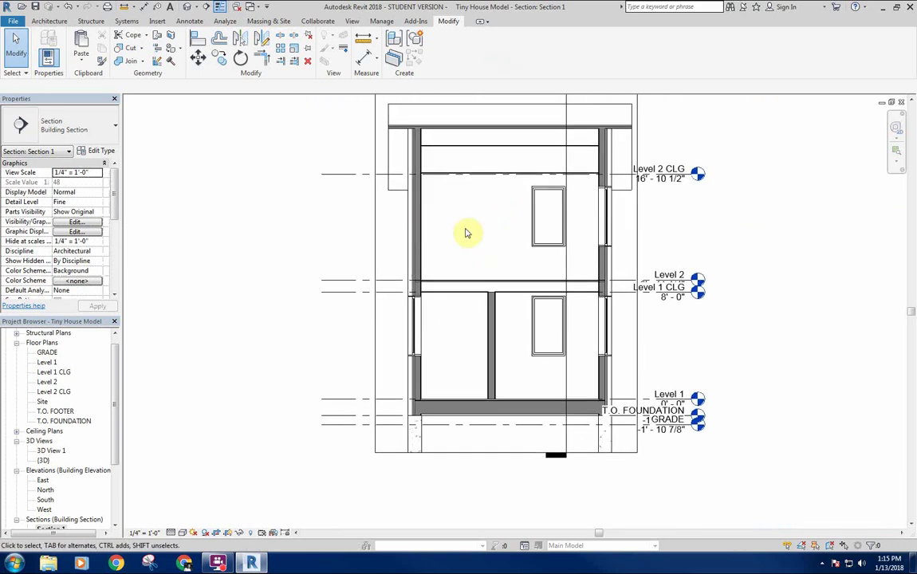
pyautogui.moveTo(453, 265); pyautogui.dragTo(425, 344, button='middle')
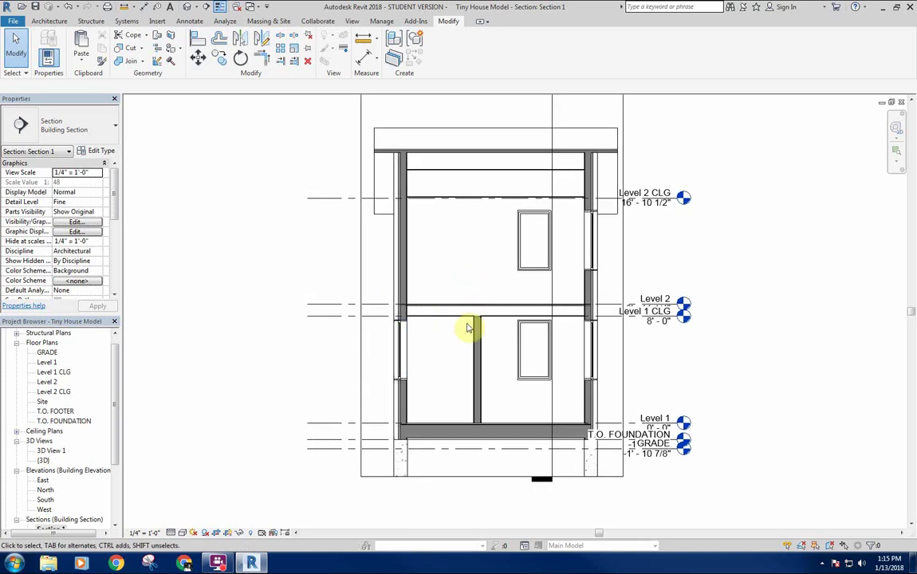
pyautogui.moveTo(484, 375); pyautogui.dragTo(491, 383, button='middle')
# Step: Set the Level 1 interior 5-1/2" stud wall's base offset to -3/4" and its top offset to 1/2"
pyautogui.scroll(6, 457, 375)
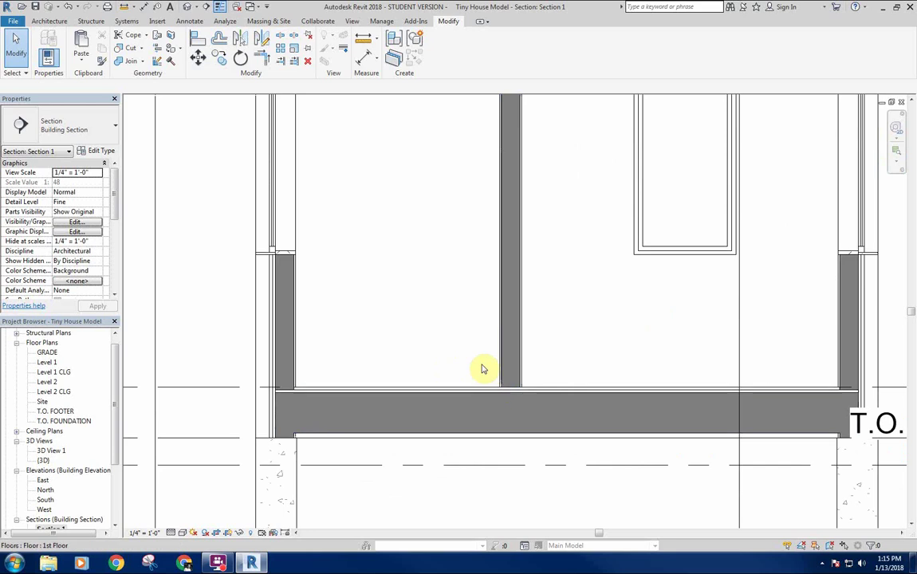
pyautogui.moveTo(494, 377); pyautogui.dragTo(494, 366, button='middle')
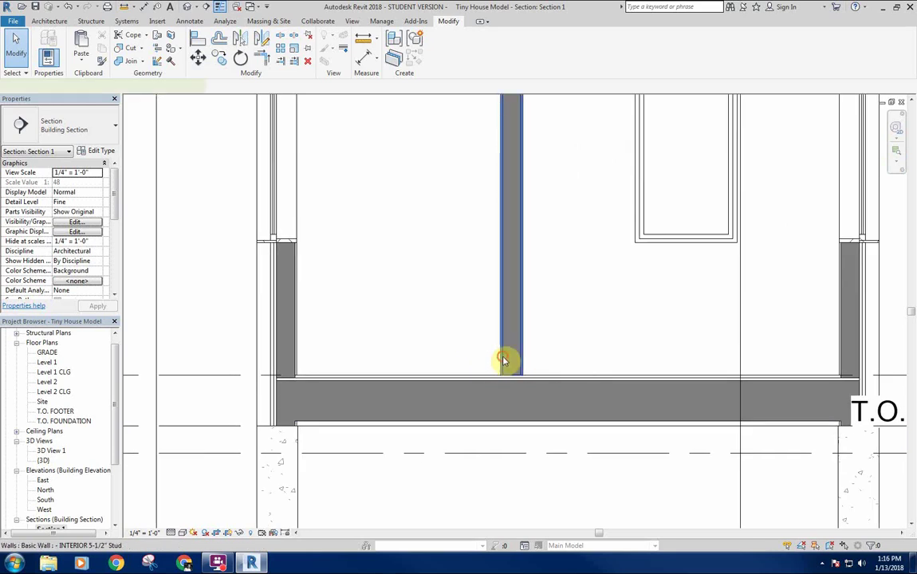
pyautogui.click(502, 361)
pyautogui.click(563, 328)
pyautogui.scroll(-2, 561, 329)
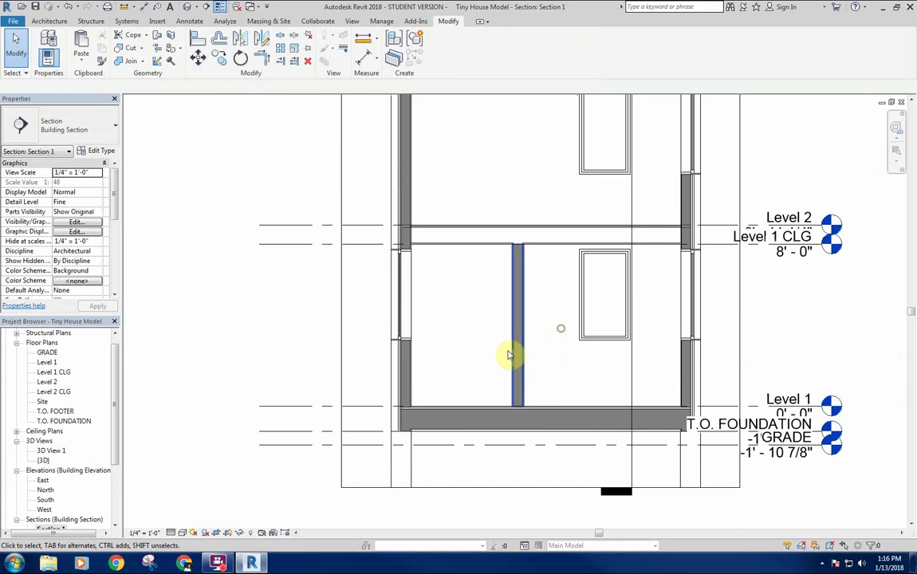
pyautogui.click(518, 353)
pyautogui.scroll(4, 523, 223)
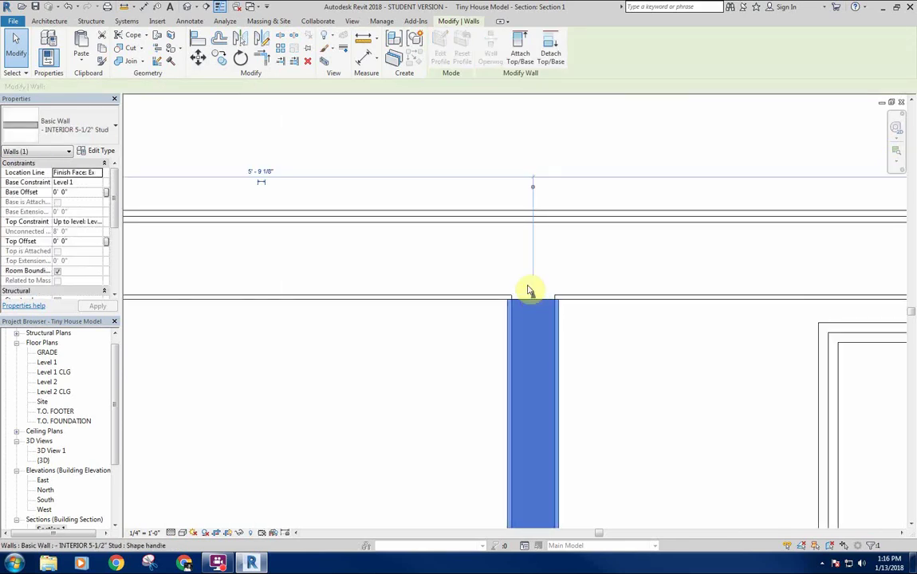
pyautogui.scroll(-2, 641, 375)
pyautogui.moveTo(637, 385); pyautogui.dragTo(577, 127, button='middle')
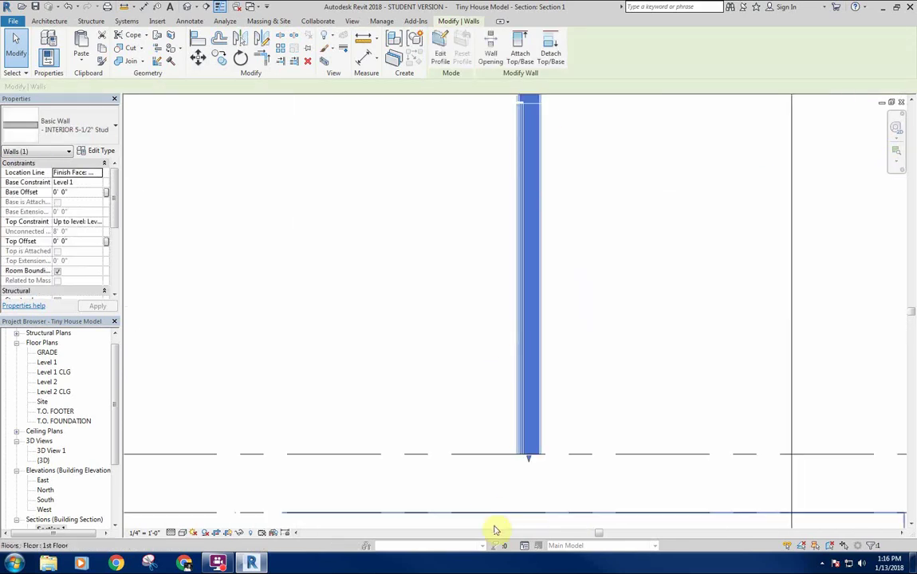
pyautogui.scroll(2, 510, 495)
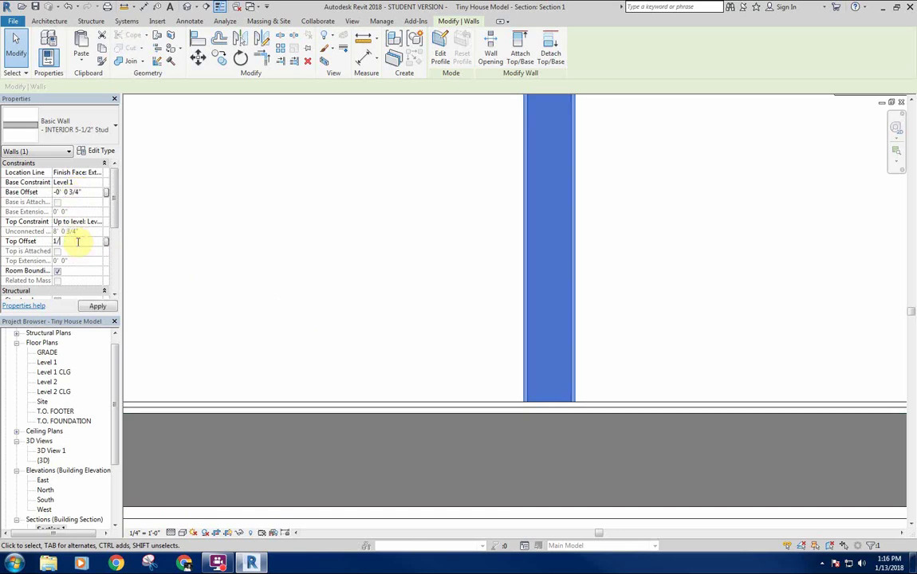
pyautogui.click(333, 251)
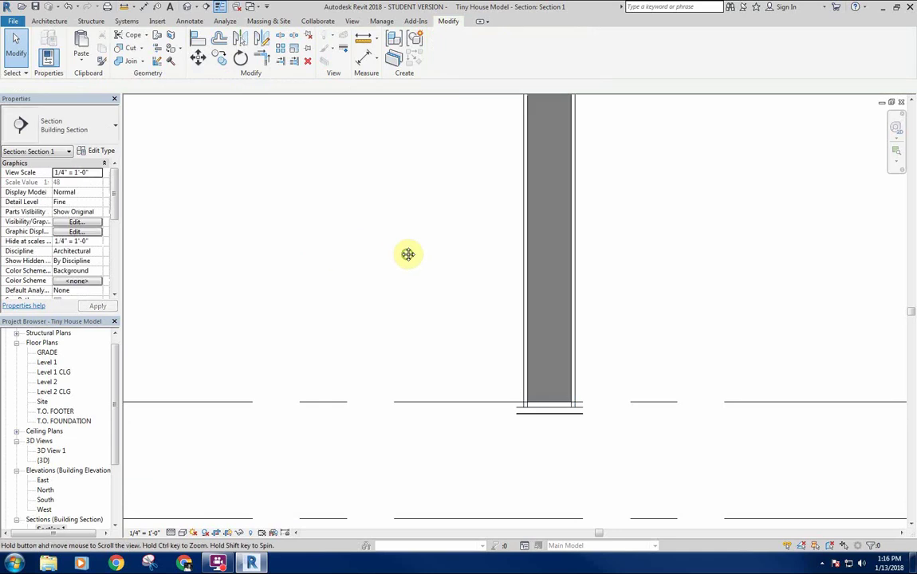
# Step: Join the interior stud wall's geometry with the 1st Floor at the wall's base
pyautogui.click(131, 62)
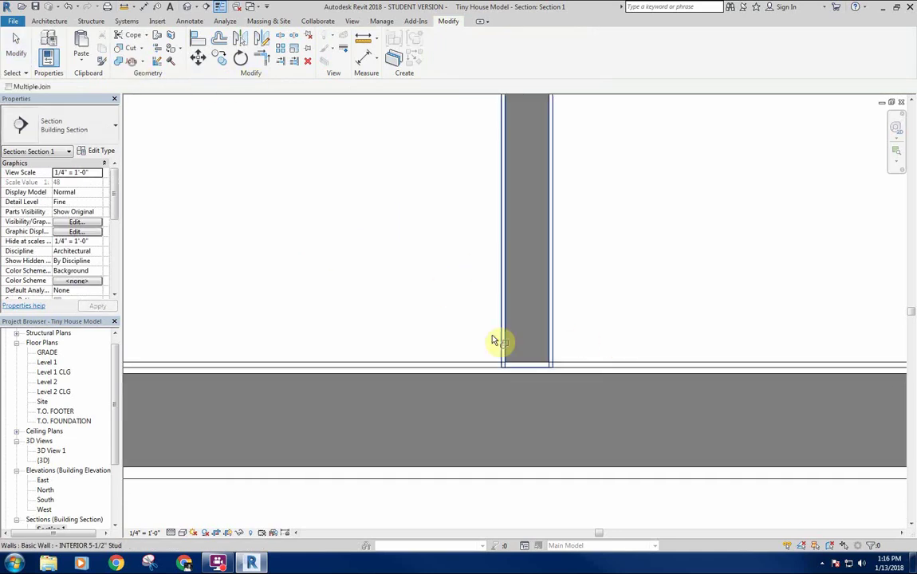
pyautogui.click(505, 345)
pyautogui.click(489, 369)
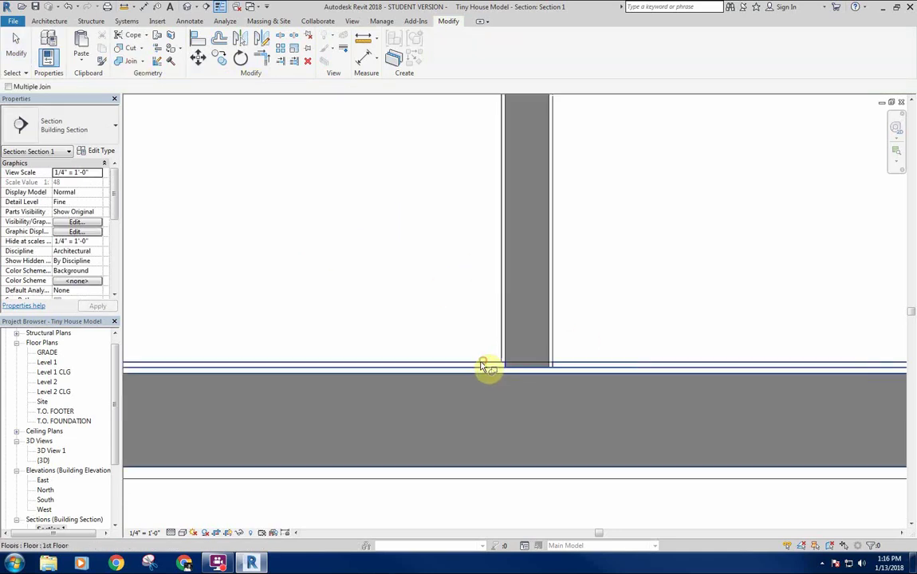
pyautogui.scroll(-2, 438, 285)
pyautogui.scroll(3, 505, 317)
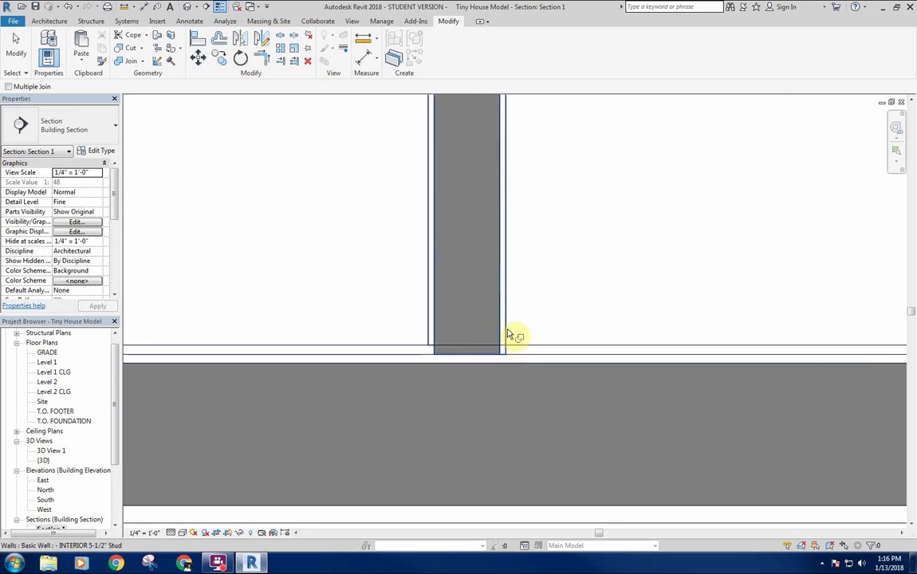
# Step: Join the interior stud wall's geometry with the Level 1 ceiling at the wall's top and end the Join command
pyautogui.scroll(-3, 510, 330)
pyautogui.moveTo(513, 194); pyautogui.dragTo(502, 431, button='middle')
pyautogui.moveTo(502, 122); pyautogui.dragTo(508, 262, button='middle')
pyautogui.scroll(3, 508, 263)
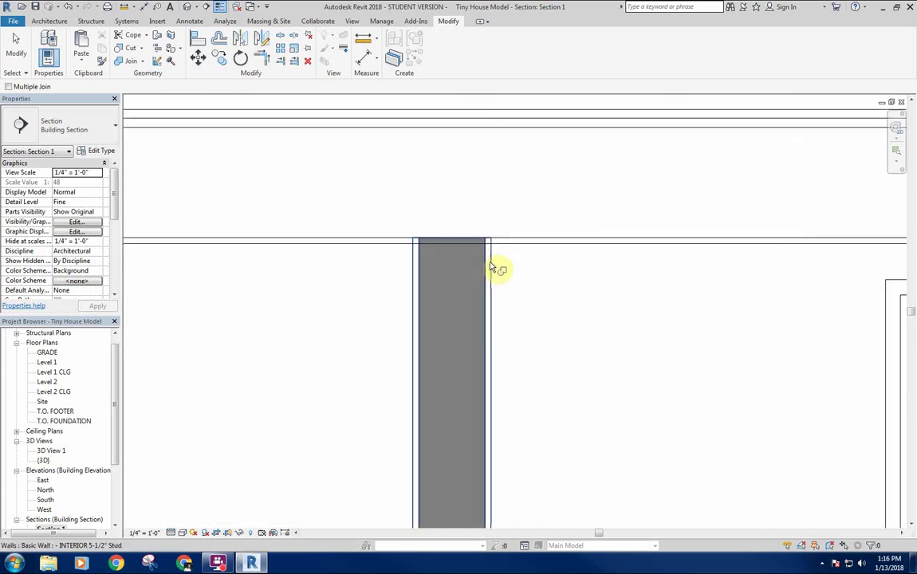
pyautogui.click(490, 262)
pyautogui.click(501, 238)
pyautogui.click(488, 278)
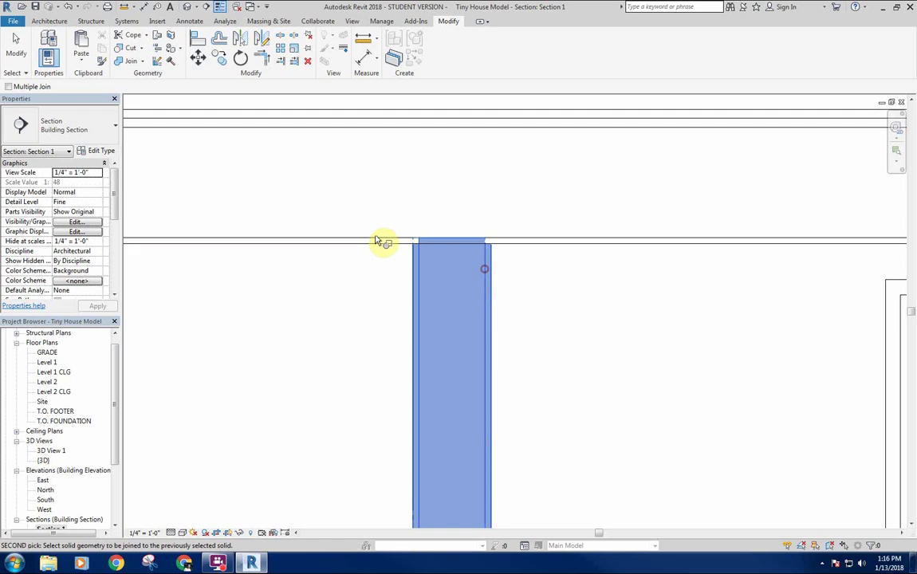
pyautogui.click(380, 242)
pyautogui.rightClick(371, 297)
pyautogui.click(387, 294)
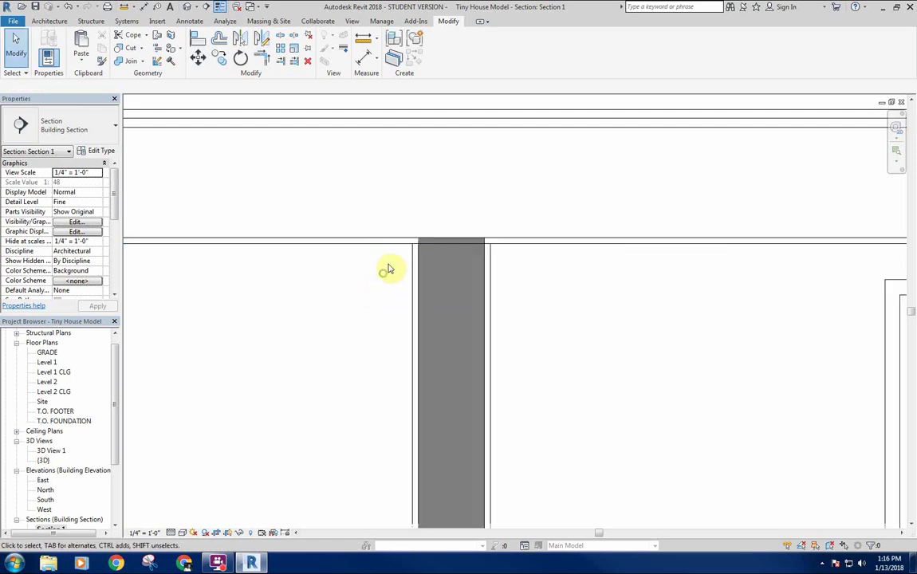
pyautogui.scroll(3, 383, 271)
pyautogui.rightClick(357, 288)
pyautogui.click(356, 289)
# Step: Try the exterior-side finish layer of the - INTERIOR 5-1/2" Stud wall type with the function Finish 1 [4]
pyautogui.scroll(-5, 419, 364)
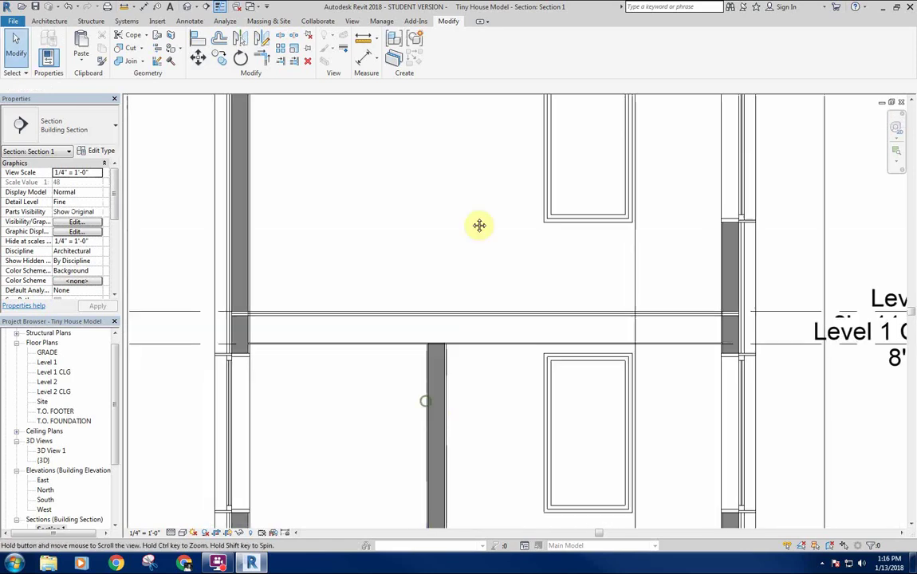
pyautogui.scroll(5, 526, 416)
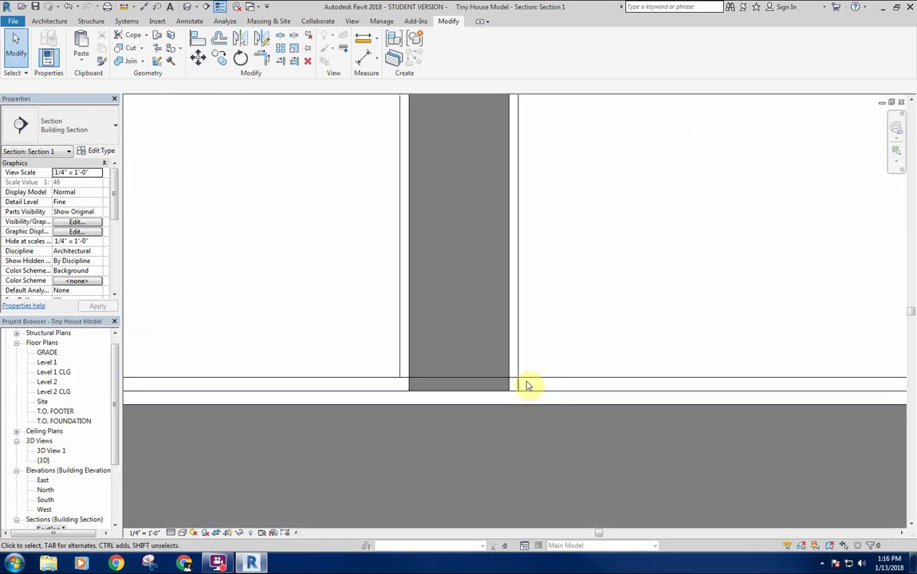
pyautogui.click(409, 353)
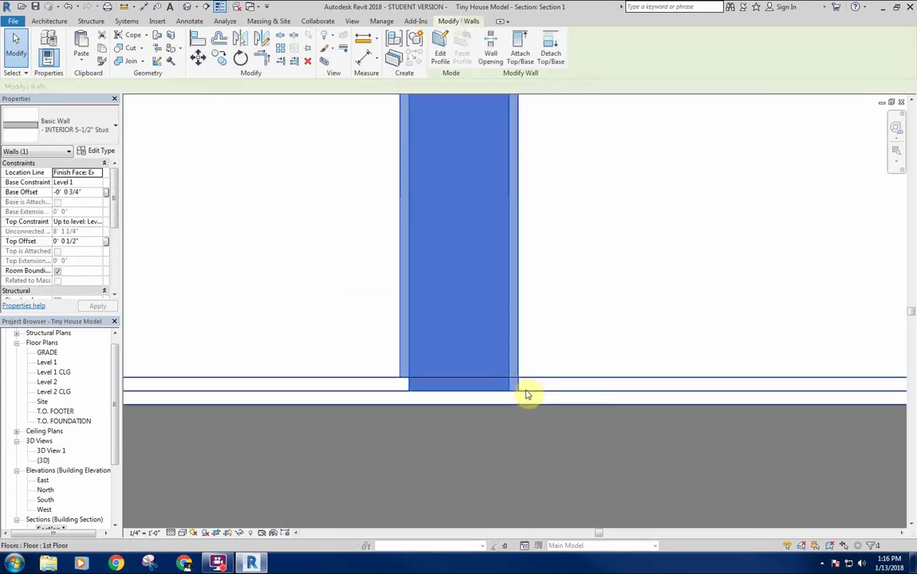
pyautogui.click(102, 152)
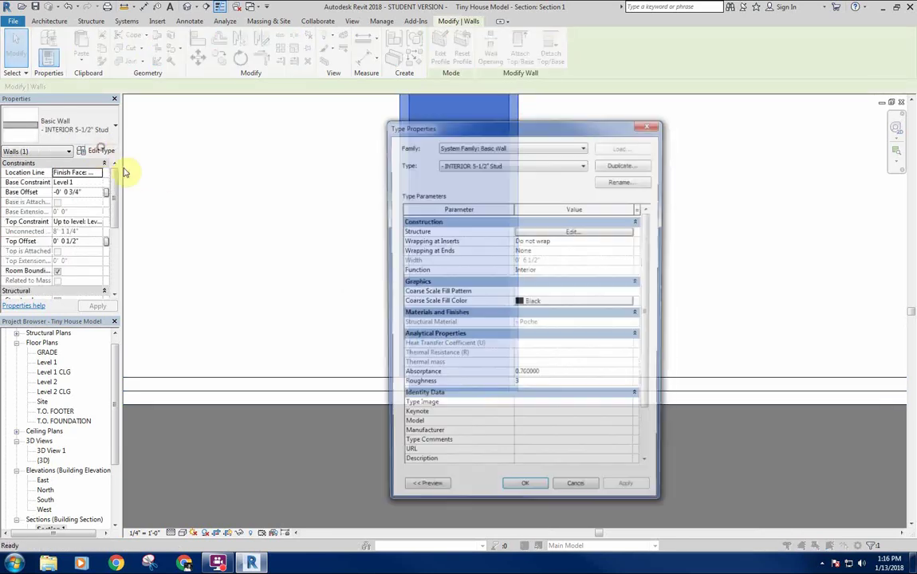
pyautogui.click(582, 232)
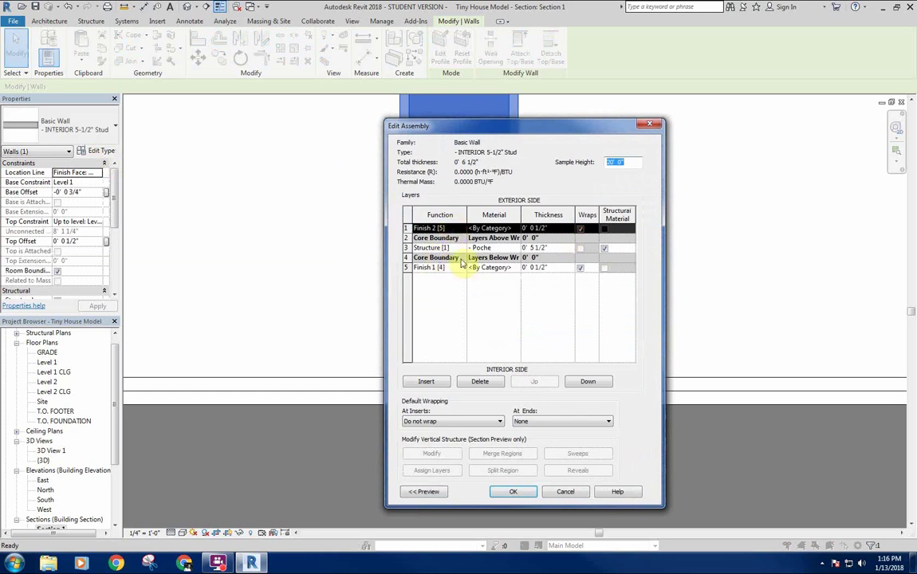
pyautogui.click(463, 229)
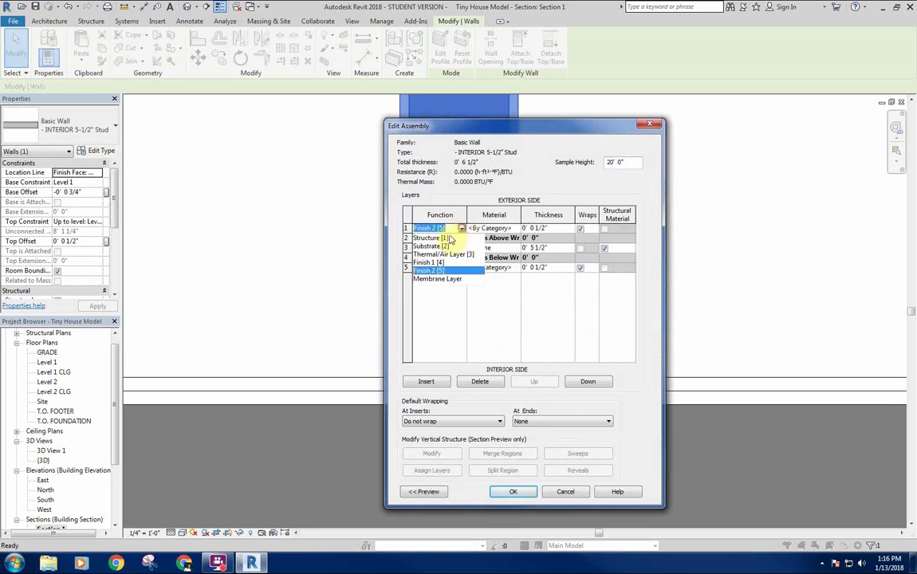
pyautogui.click(436, 262)
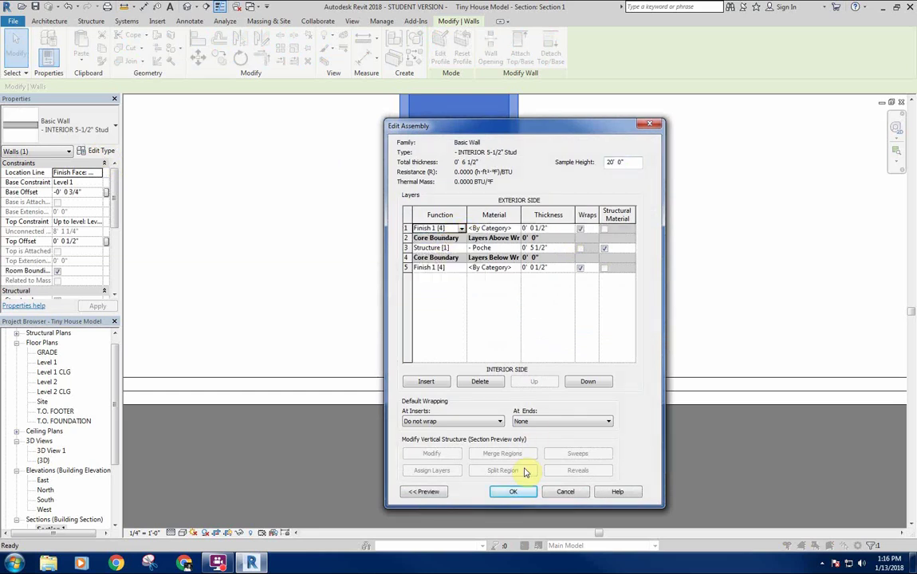
pyautogui.click(511, 492)
pyautogui.click(525, 492)
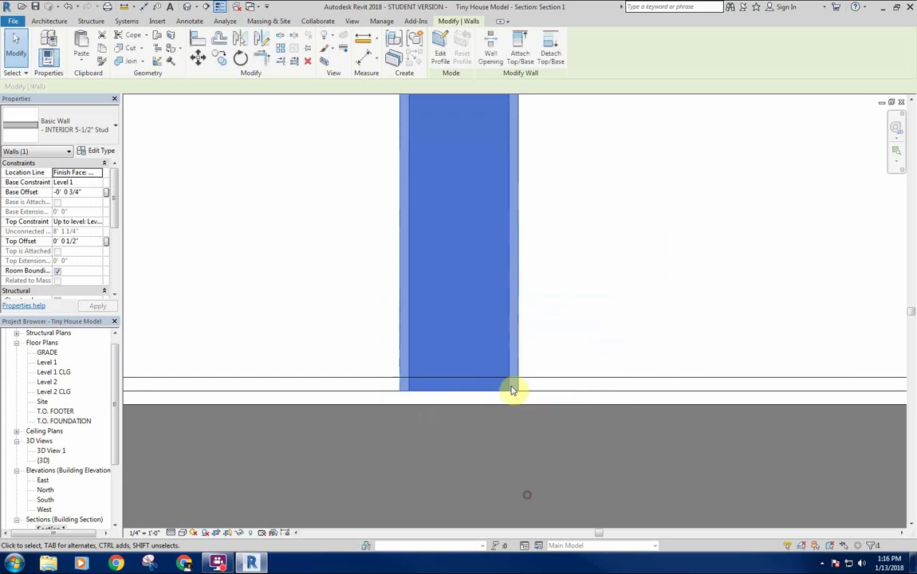
pyautogui.click(559, 292)
# Step: Set both 1/2" finish layers of the - INTERIOR 5-1/2" Stud wall type to the function Finish 2 [5]
pyautogui.click(515, 302)
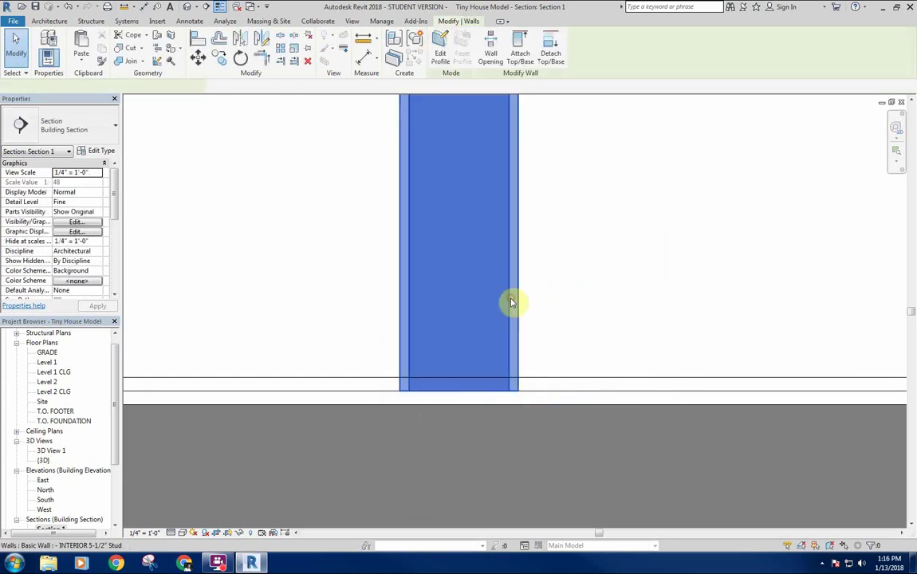
pyautogui.click(88, 150)
pyautogui.click(520, 231)
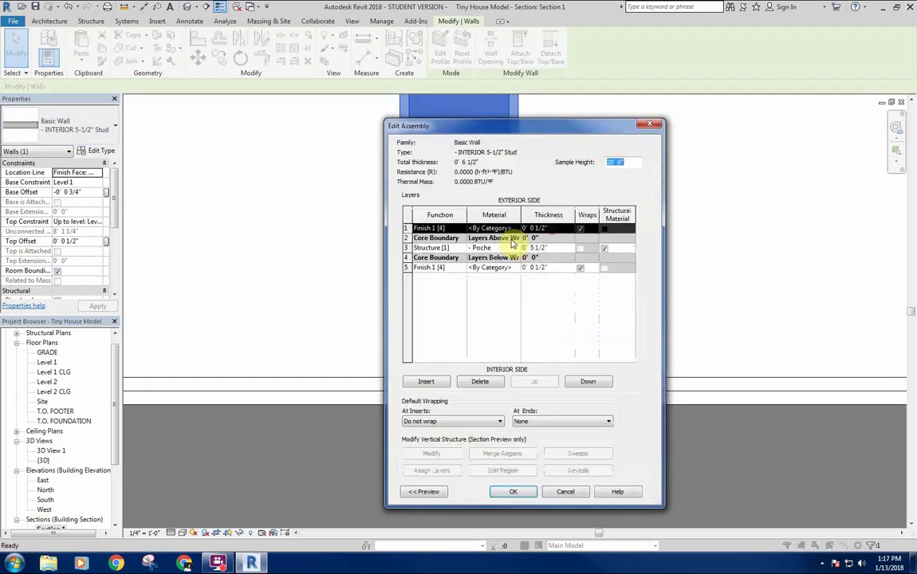
pyautogui.click(461, 228)
pyautogui.click(439, 272)
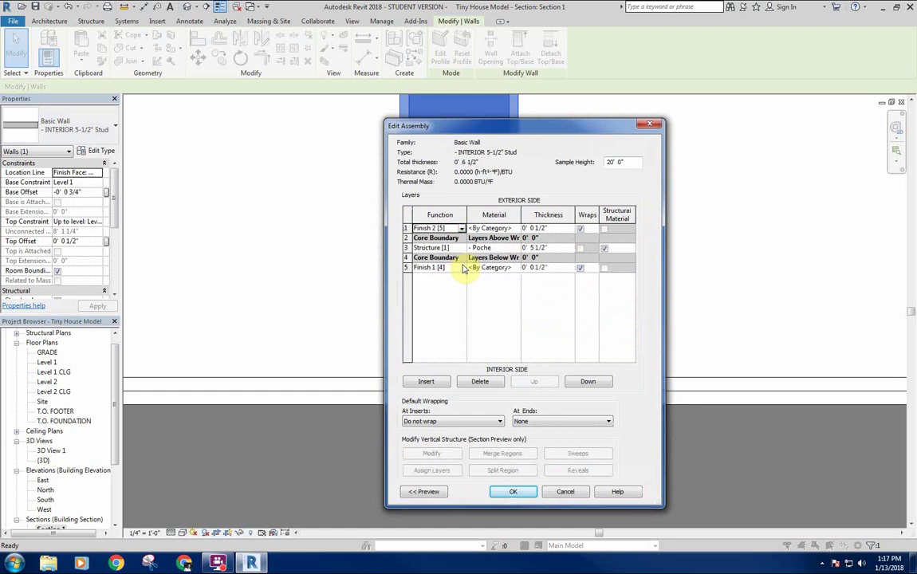
pyautogui.click(462, 267)
pyautogui.click(439, 310)
pyautogui.click(523, 491)
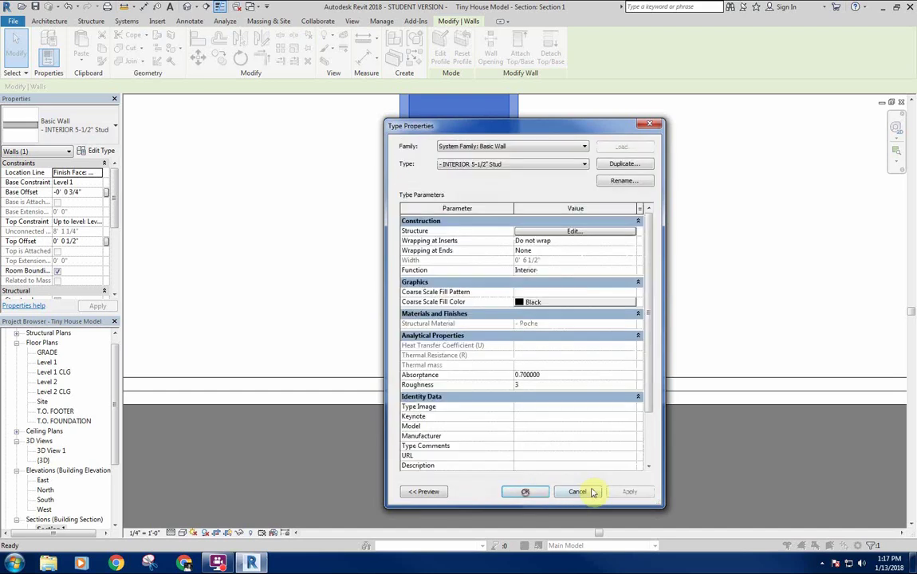
pyautogui.click(523, 491)
pyautogui.click(599, 339)
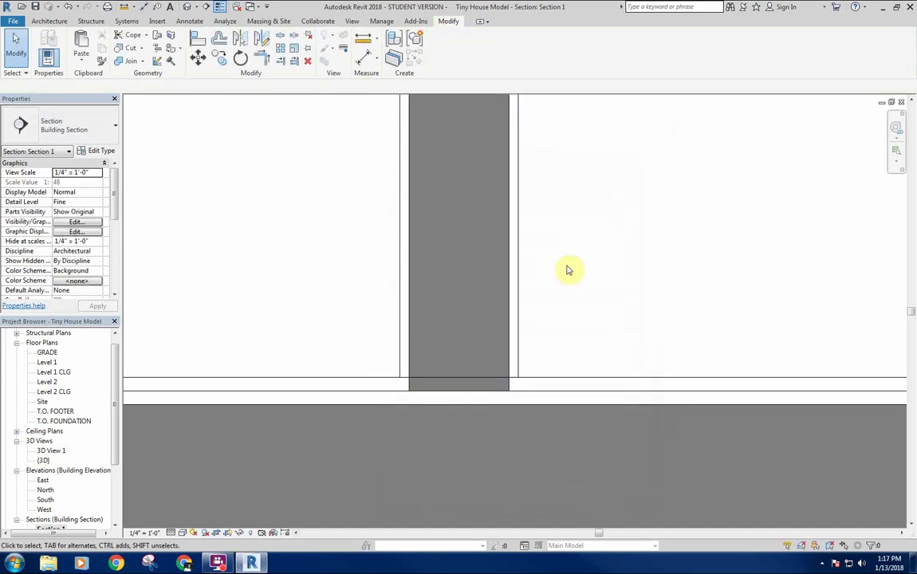
# Step: Examine the interior wall's joints with the 1st Floor and ceiling, along with the floor's joints at the exterior walls
pyautogui.scroll(-4, 567, 270)
pyautogui.scroll(2, 510, 319)
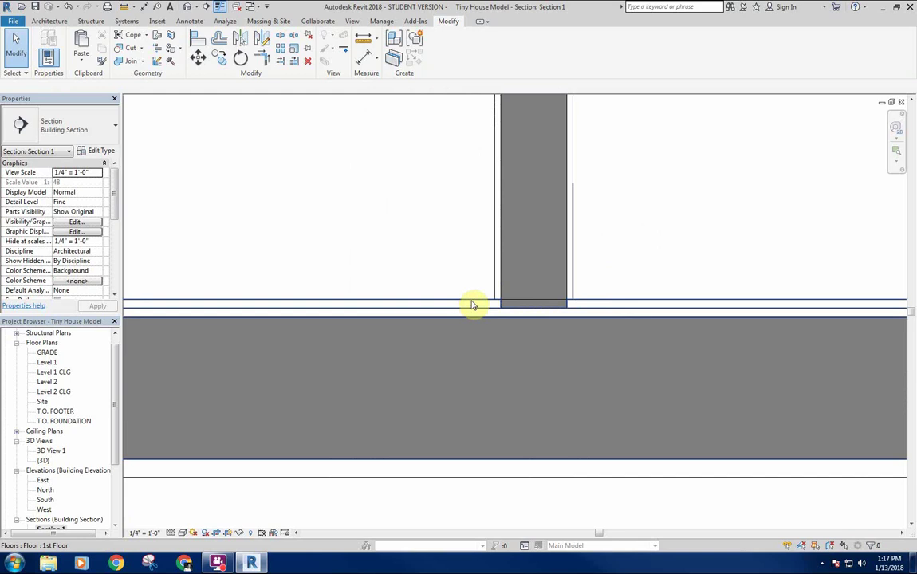
pyautogui.scroll(-5, 498, 263)
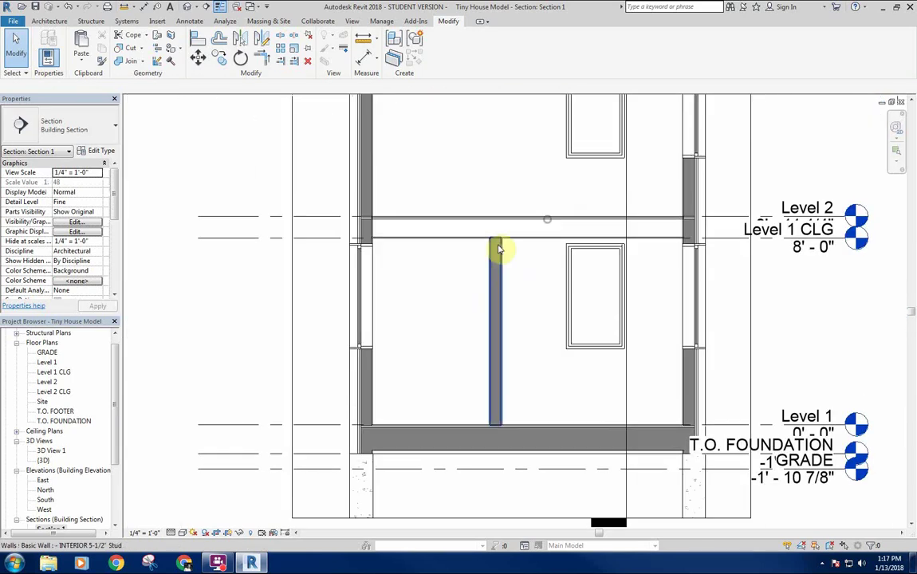
pyautogui.scroll(5, 497, 249)
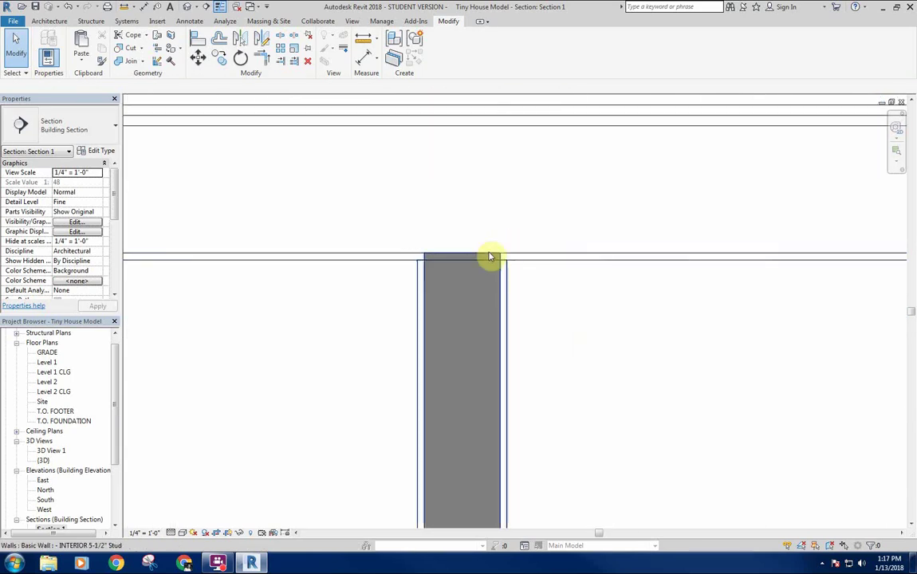
pyautogui.scroll(-5, 486, 263)
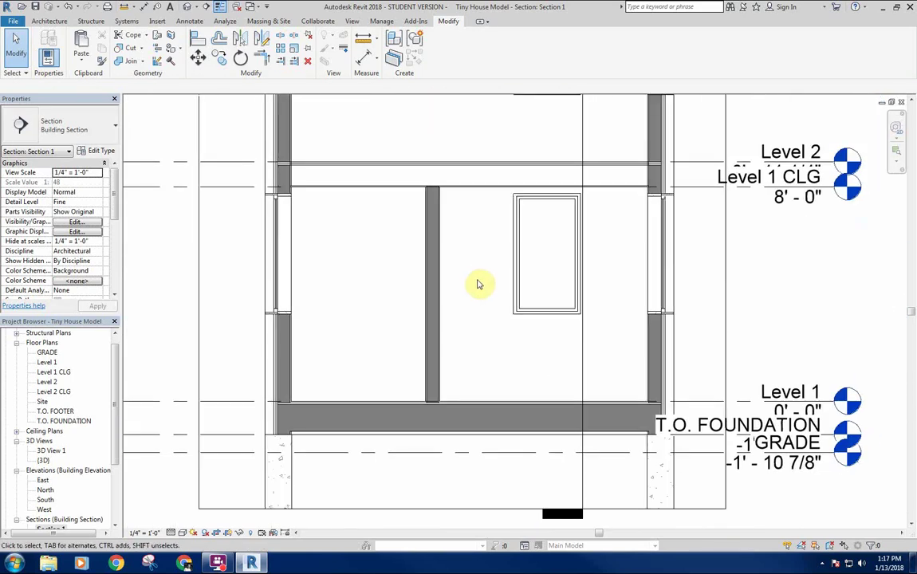
pyautogui.scroll(3, 646, 426)
pyautogui.moveTo(617, 365); pyautogui.dragTo(669, 334, button='middle')
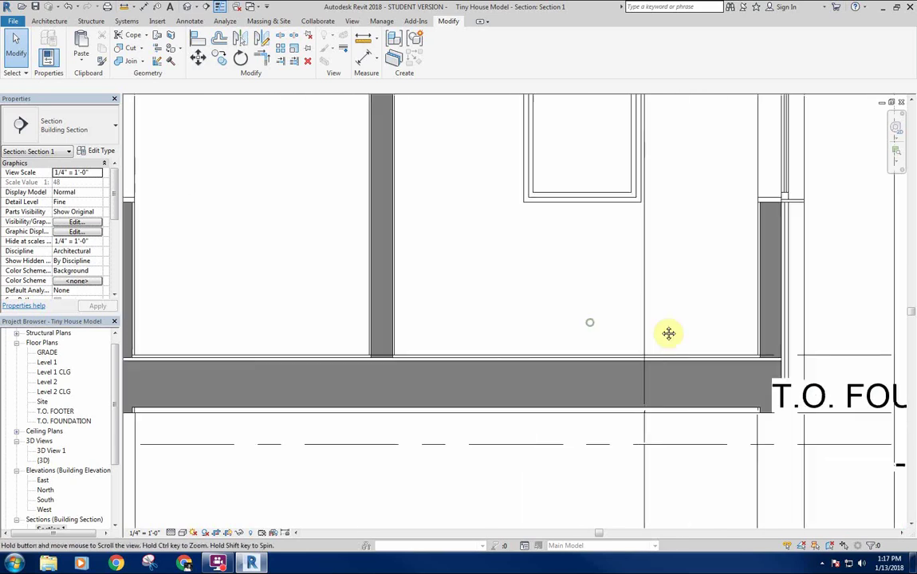
pyautogui.moveTo(463, 344); pyautogui.dragTo(627, 345, button='middle')
pyautogui.scroll(5, 258, 361)
pyautogui.scroll(-4, 326, 328)
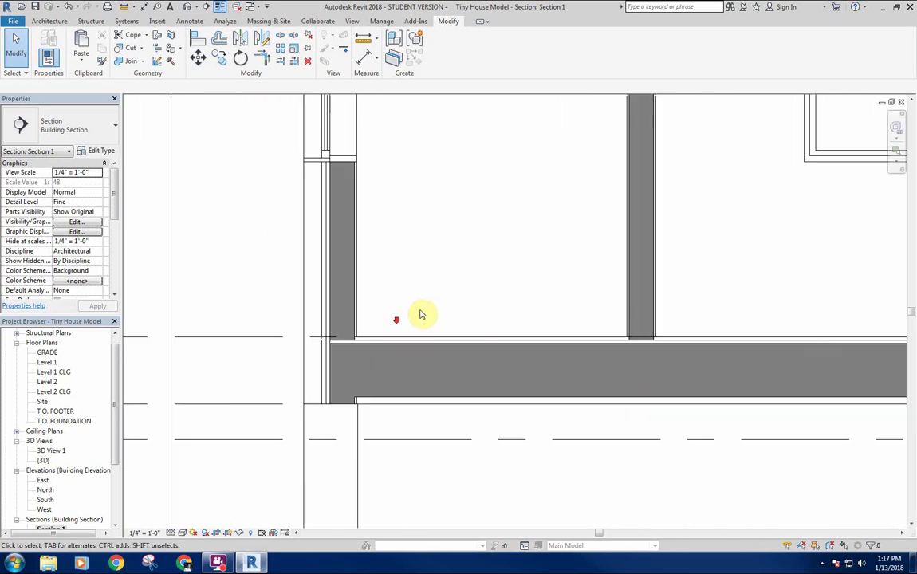
pyautogui.scroll(-3, 422, 314)
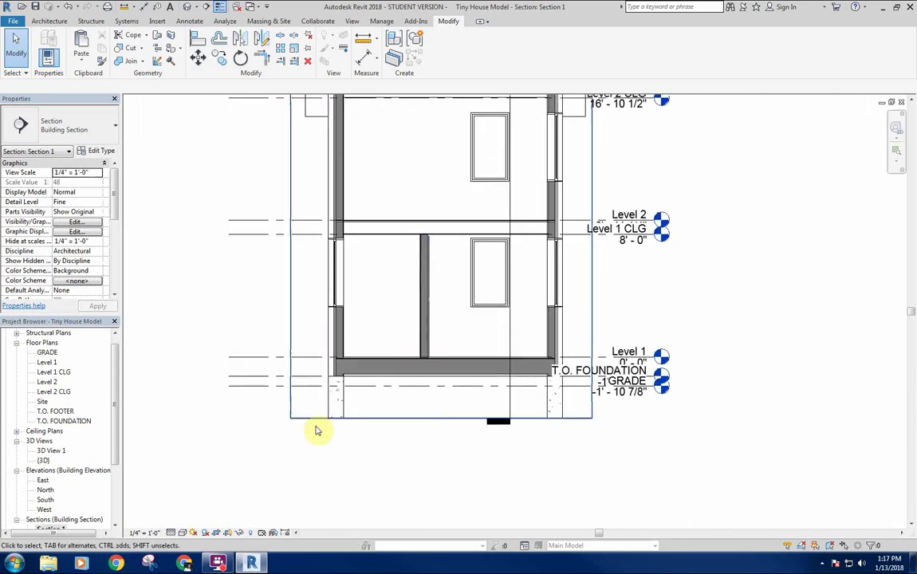
pyautogui.scroll(5, 380, 386)
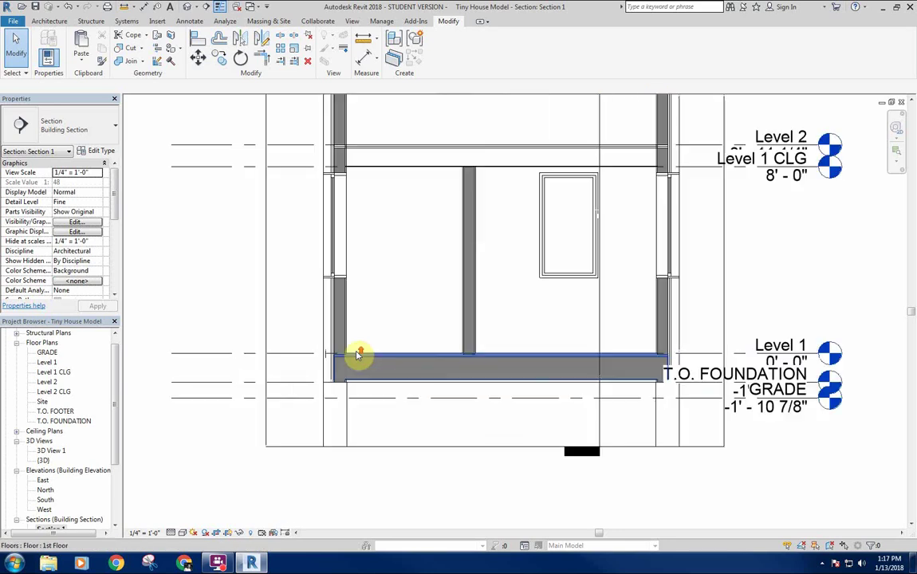
# Step: Open the default 3D view and examine the foundation and lower exterior walls around the entry door
pyautogui.click(188, 7)
pyautogui.keyDown('shift'); pyautogui.moveTo(477, 309); pyautogui.dragTo(429, 394, button='middle'); pyautogui.keyUp('shift')
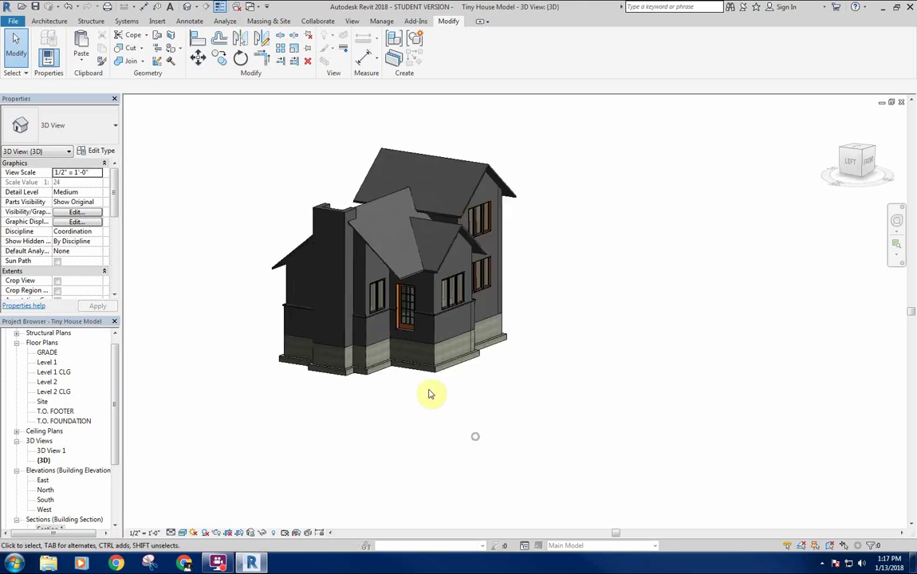
pyautogui.scroll(3, 405, 338)
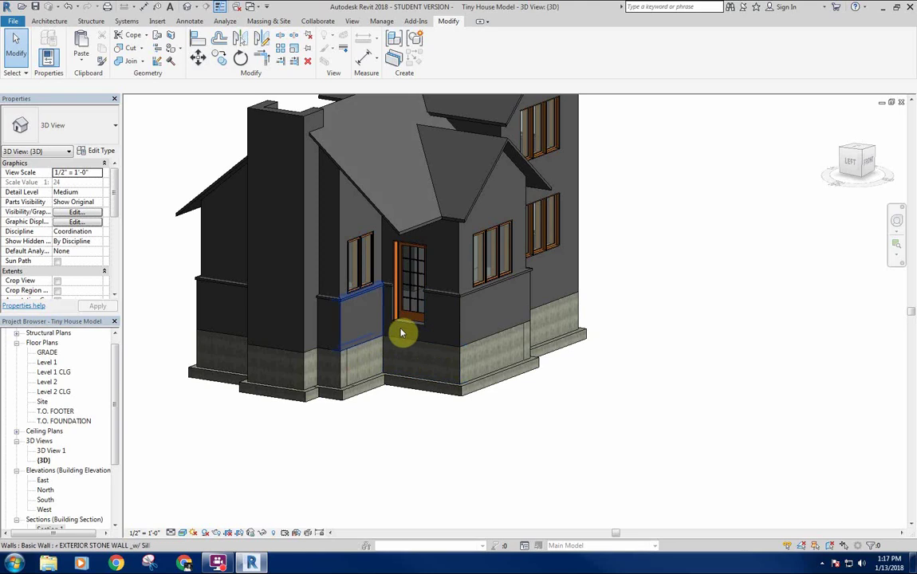
pyautogui.moveTo(428, 339)
pyautogui.mouseDown(button='middle')
pyautogui.moveTo(421, 310)
pyautogui.moveTo(419, 327)
pyautogui.mouseUp(button='middle')
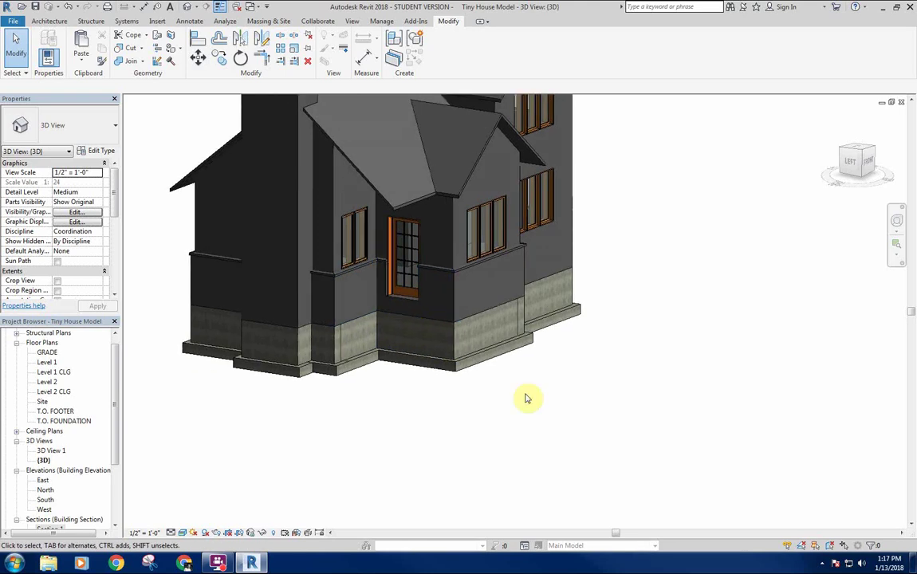
pyautogui.moveTo(574, 406); pyautogui.dragTo(567, 408, button='middle')
pyautogui.keyDown('shift'); pyautogui.moveTo(435, 388); pyautogui.dragTo(427, 346, button='middle'); pyautogui.keyUp('shift')
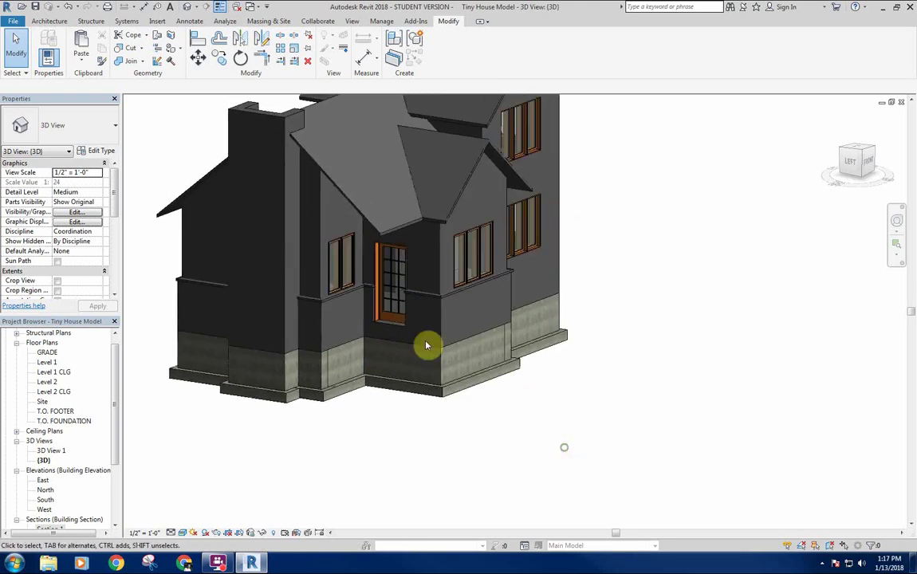
pyautogui.moveTo(394, 193); pyautogui.dragTo(422, 299, button='middle')
pyautogui.scroll(-2, 424, 236)
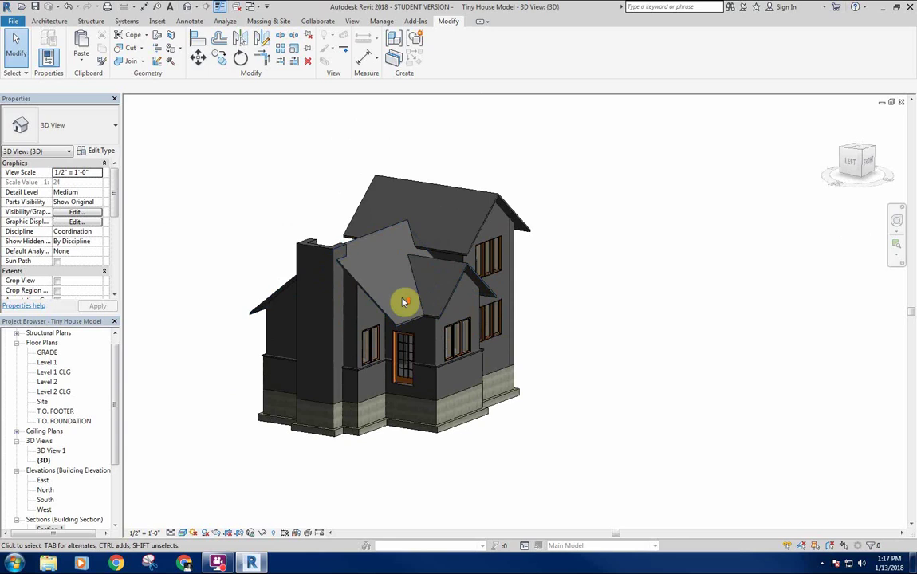
# Step: Examine the roofs, chimney and exterior walls of the house in 3D from its left and front sides
pyautogui.scroll(3, 403, 301)
pyautogui.keyDown('shift'); pyautogui.moveTo(382, 261); pyautogui.dragTo(436, 272, button='middle'); pyautogui.keyUp('shift')
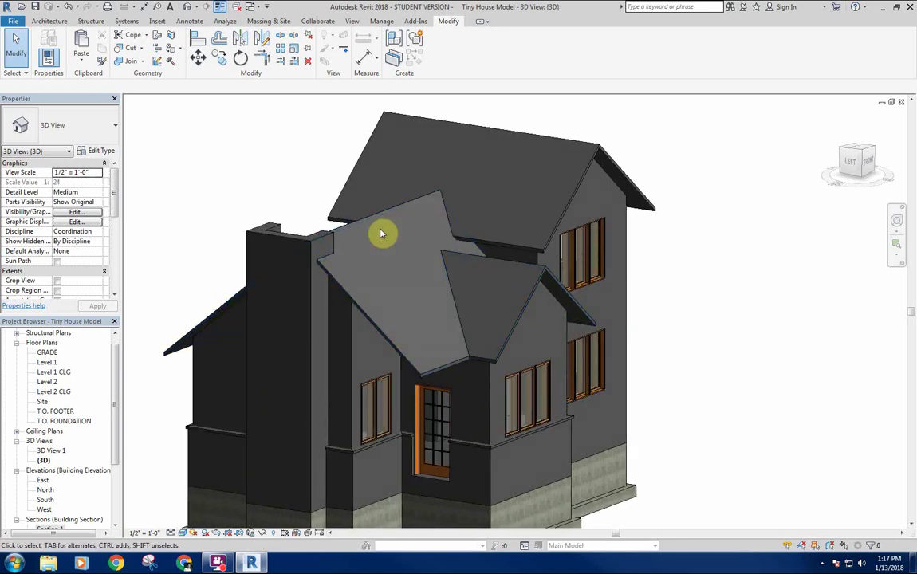
pyautogui.scroll(-1, 450, 176)
pyautogui.moveTo(452, 173); pyautogui.dragTo(479, 197, button='middle')
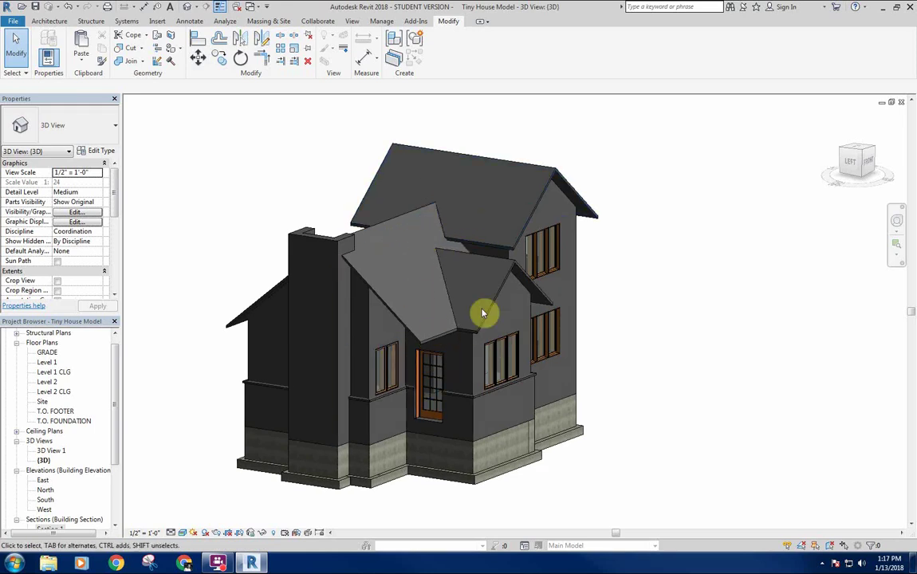
pyautogui.moveTo(420, 282); pyautogui.dragTo(341, 236, button='middle')
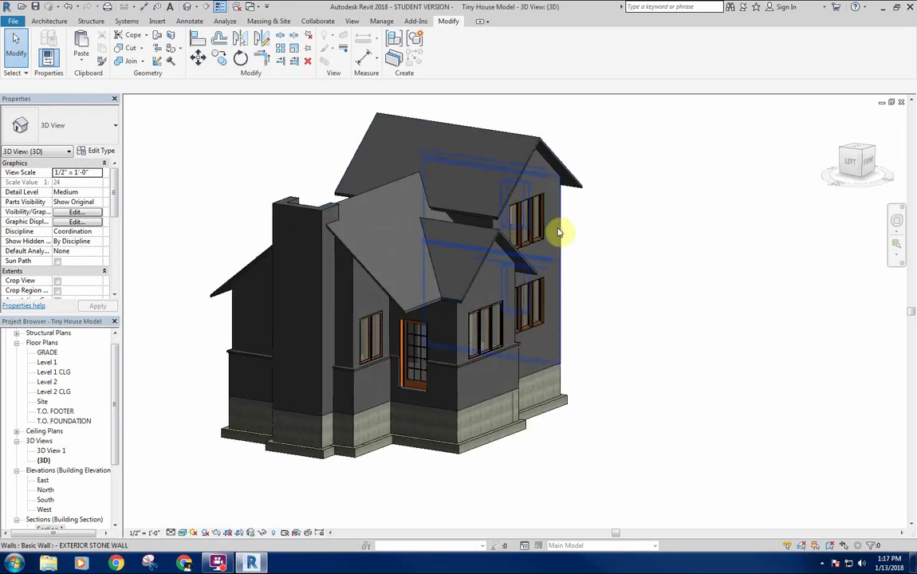
pyautogui.keyDown('shift'); pyautogui.moveTo(557, 231); pyautogui.dragTo(397, 186, button='middle'); pyautogui.keyUp('shift')
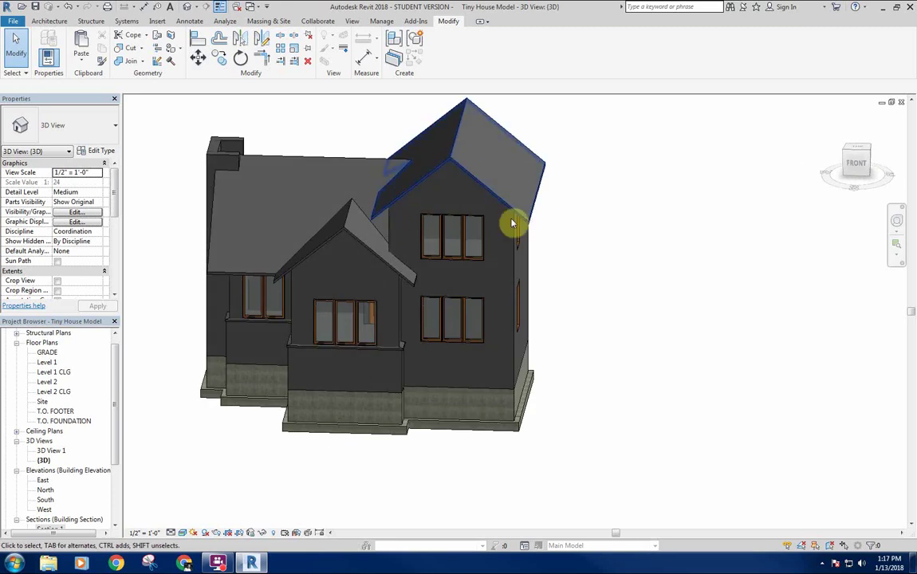
pyautogui.keyDown('shift'); pyautogui.moveTo(536, 209); pyautogui.dragTo(498, 198, button='middle'); pyautogui.keyUp('shift')
pyautogui.keyDown('shift'); pyautogui.moveTo(555, 211); pyautogui.dragTo(496, 200, button='middle'); pyautogui.keyUp('shift')
pyautogui.keyDown('shift'); pyautogui.moveTo(422, 202); pyautogui.dragTo(608, 178, button='middle'); pyautogui.keyUp('shift')
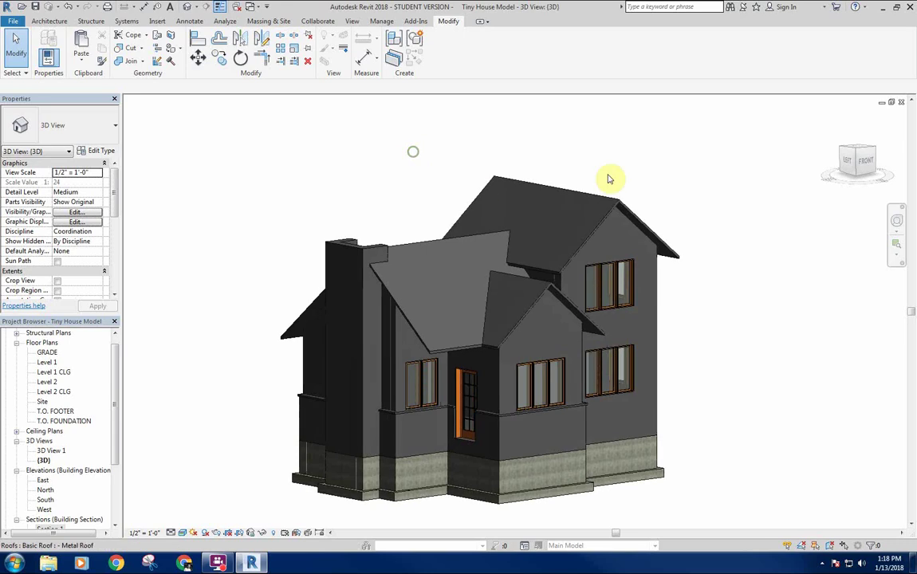